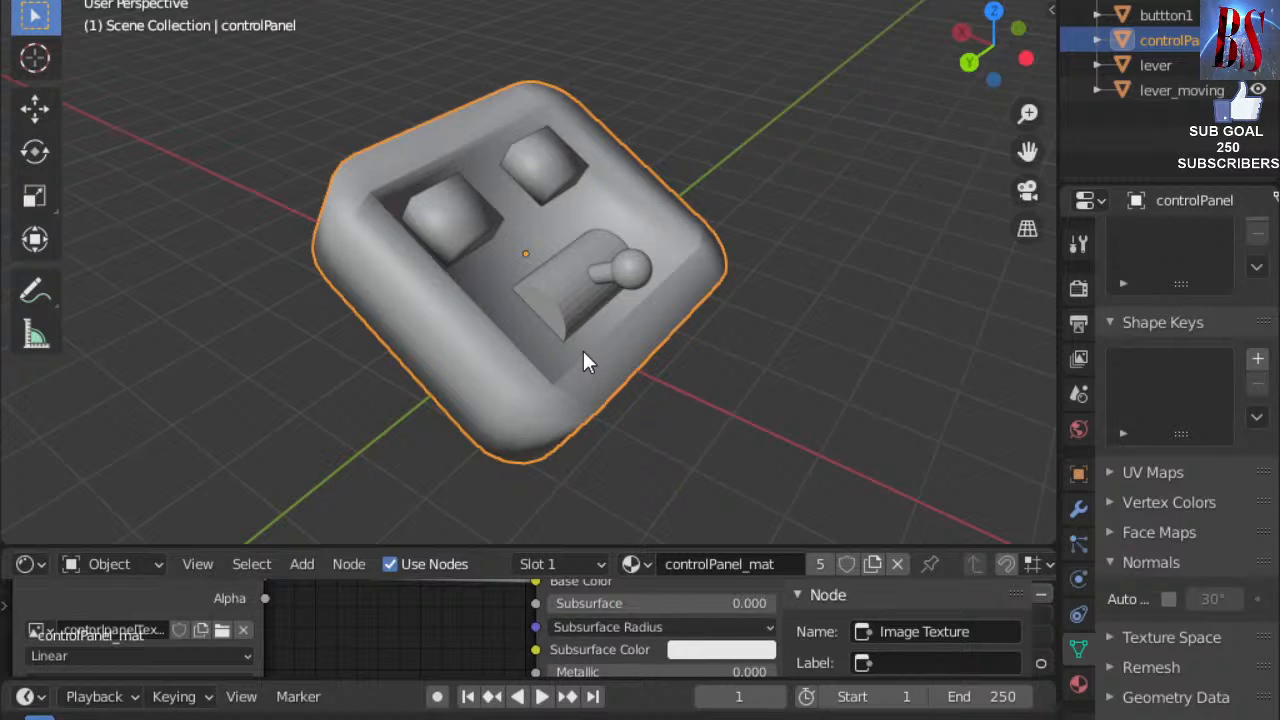
left_click_drag(743, 314, 768, 351)
left_click(795, 350)
middle_click_drag(797, 351, 566, 318, "shift")
middle_click_drag(752, 316, 642, 393)
scroll(505, 344, "up", 2)
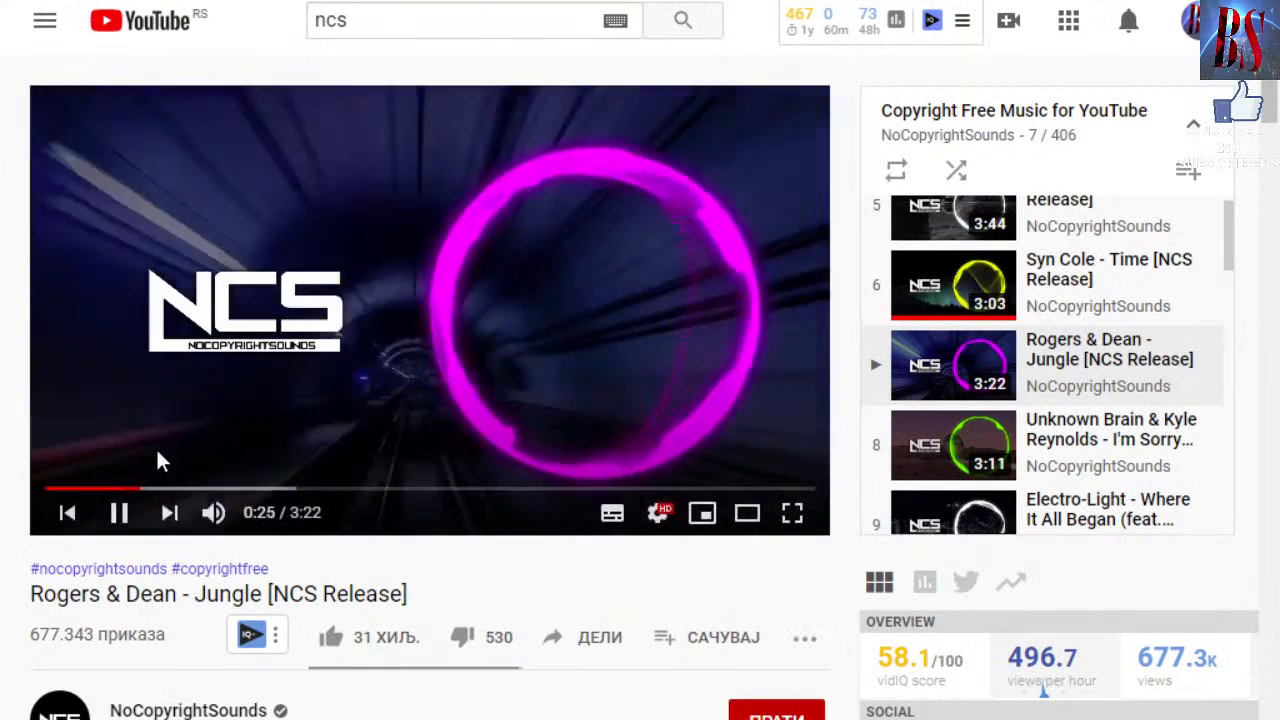
left_click(688, 719)
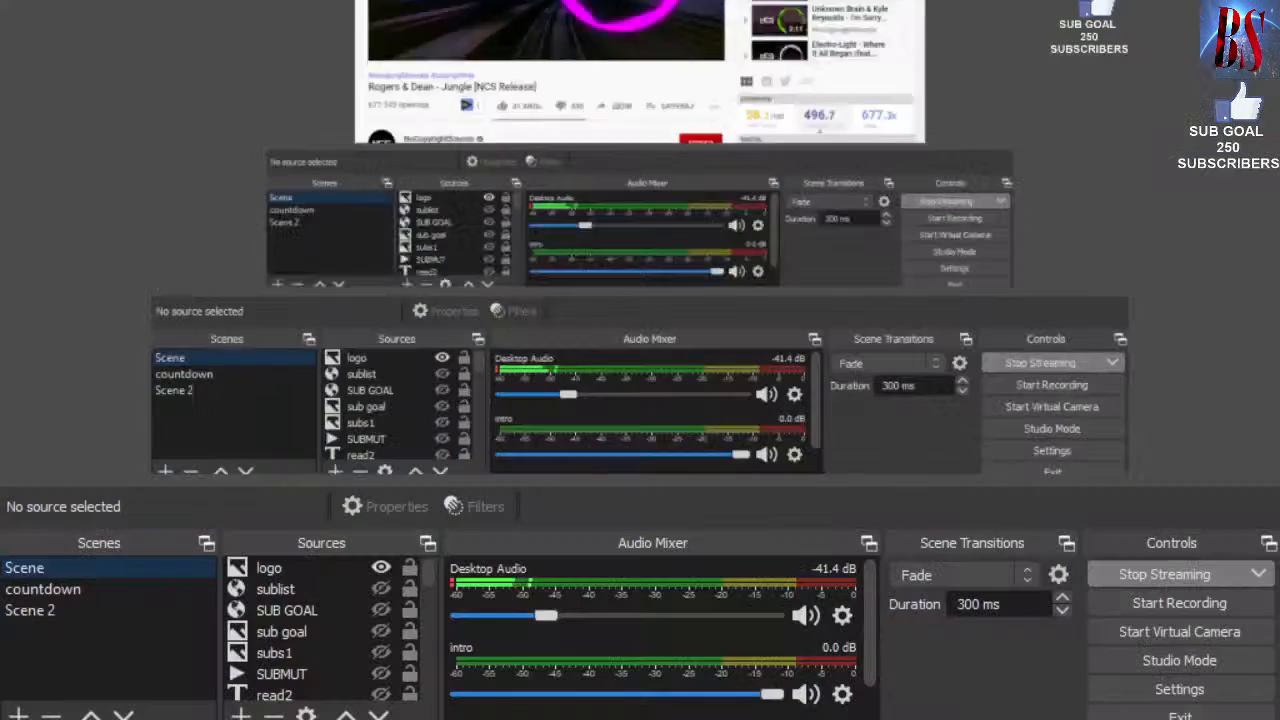
mouse_move(641, 719)
left_click(641, 572)
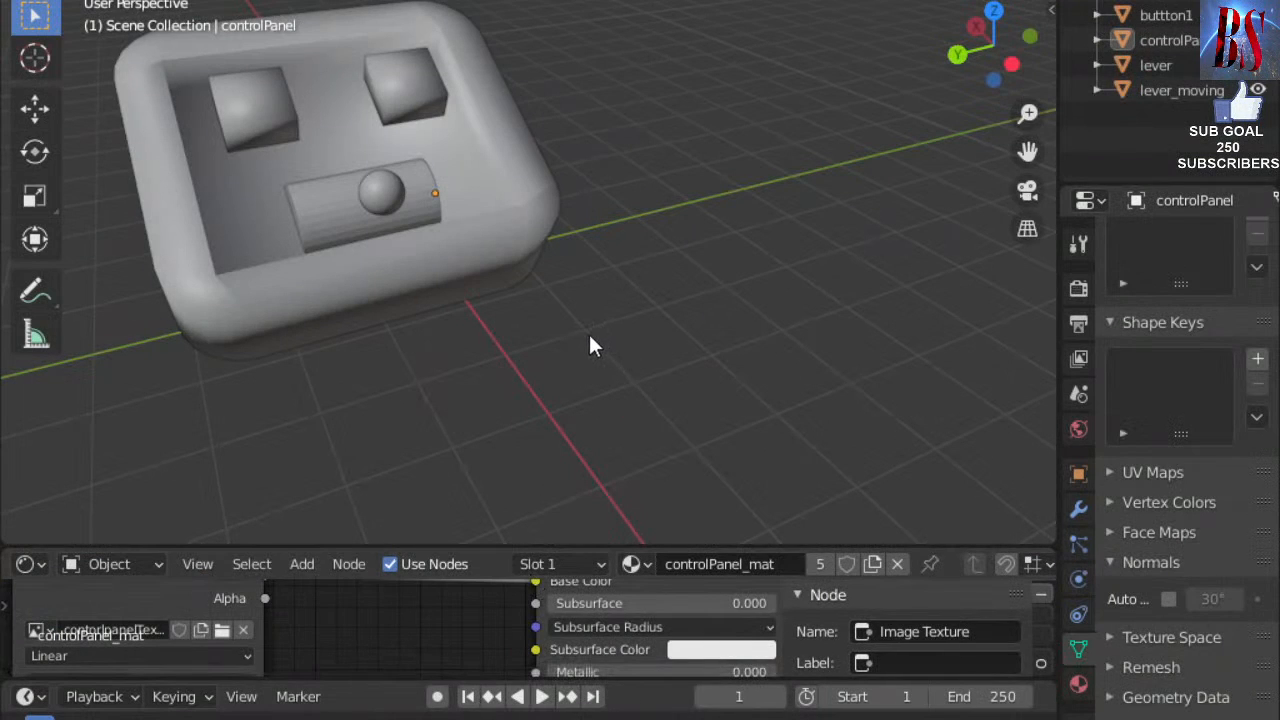
left_click(688, 719)
left_click_drag(549, 616, 561, 615)
left_click(688, 719)
scroll(547, 173, "up", 2)
left_click_drag(603, 322, 491, 303)
scroll(580, 280, "up", 2)
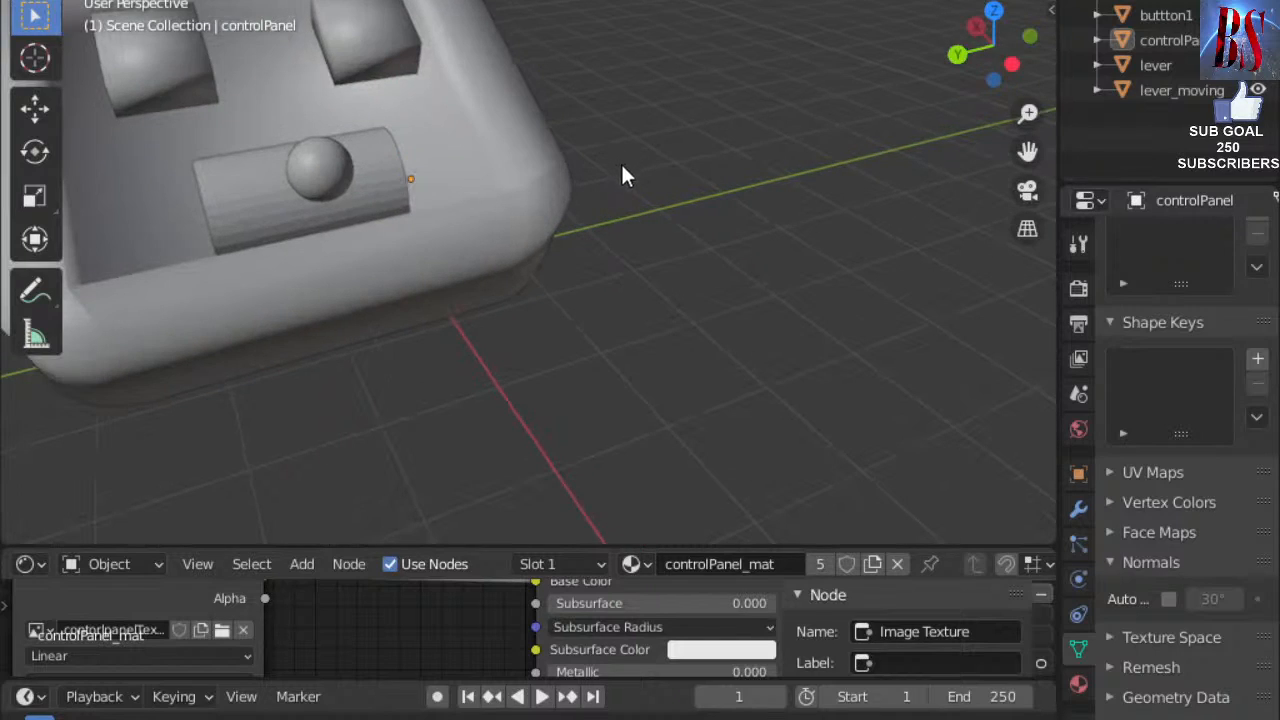
scroll(660, 199, "down", 3)
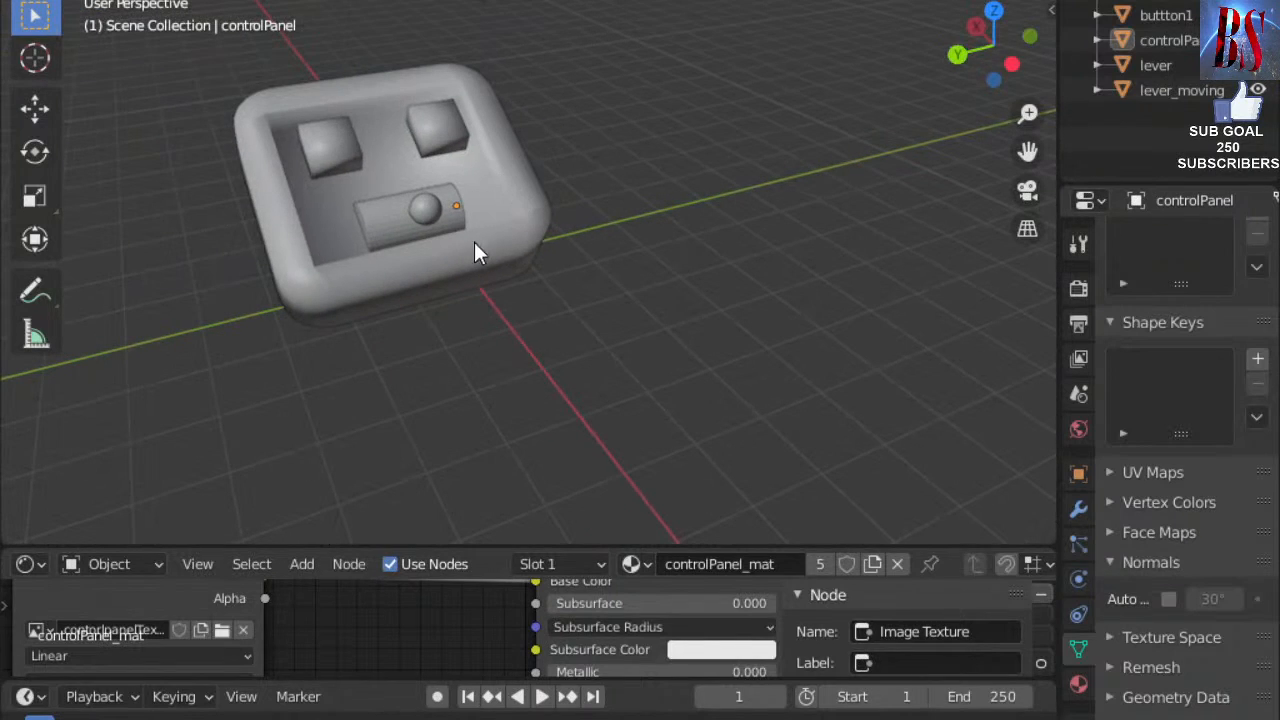
scroll(496, 239, "down", 1)
left_click_drag(668, 246, 412, 212)
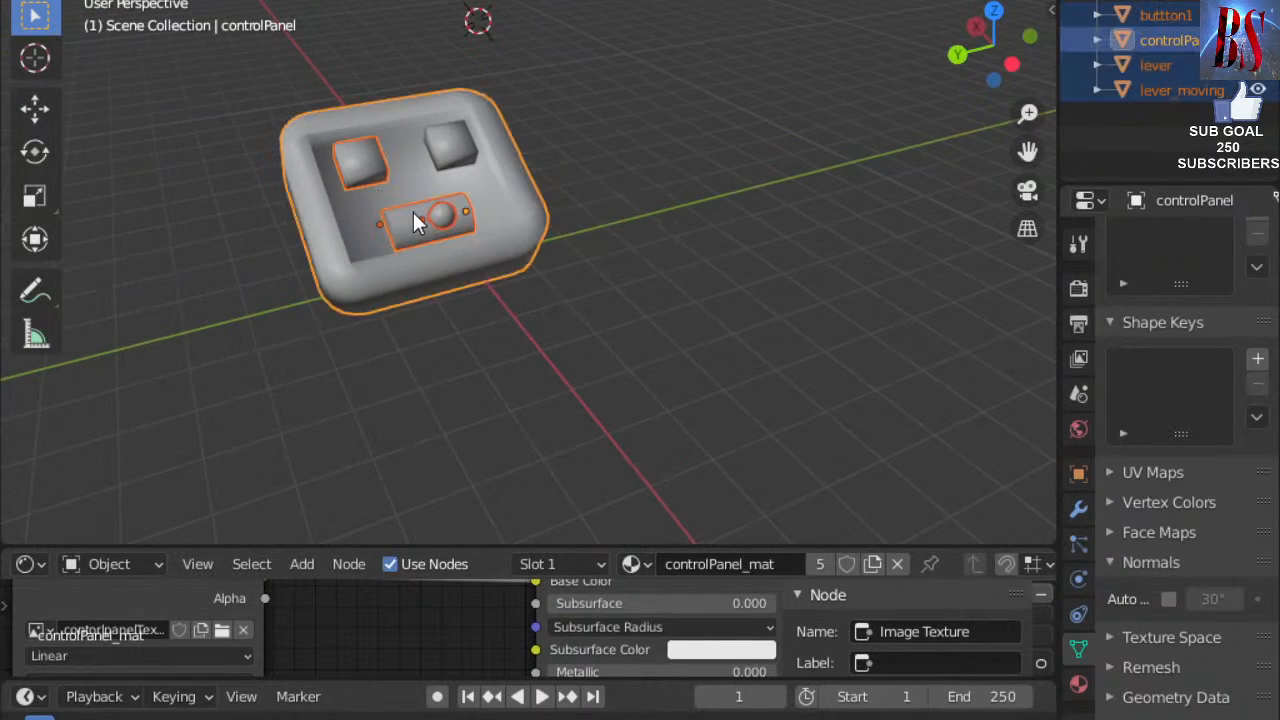
left_click(716, 219)
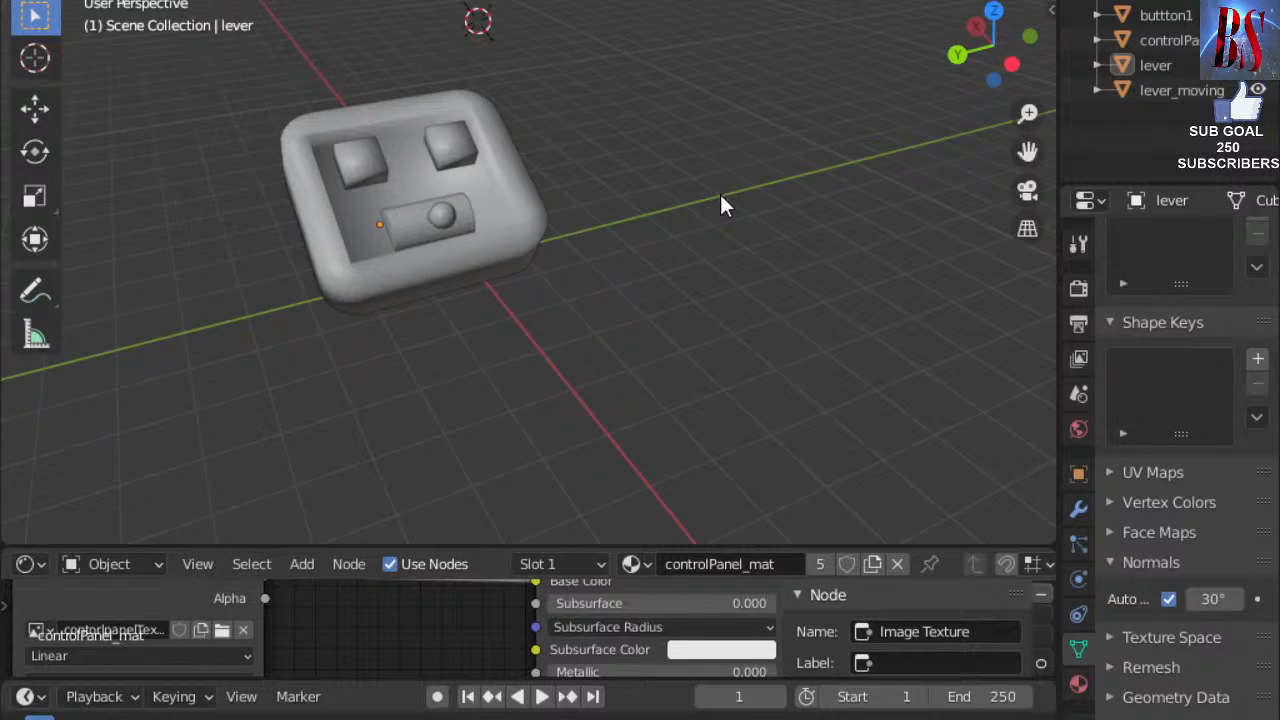
Mute the Rogers & Dean - Jungle video and raise OBS Desktop Audio to 0.0 dB.
left_click(450, 719)
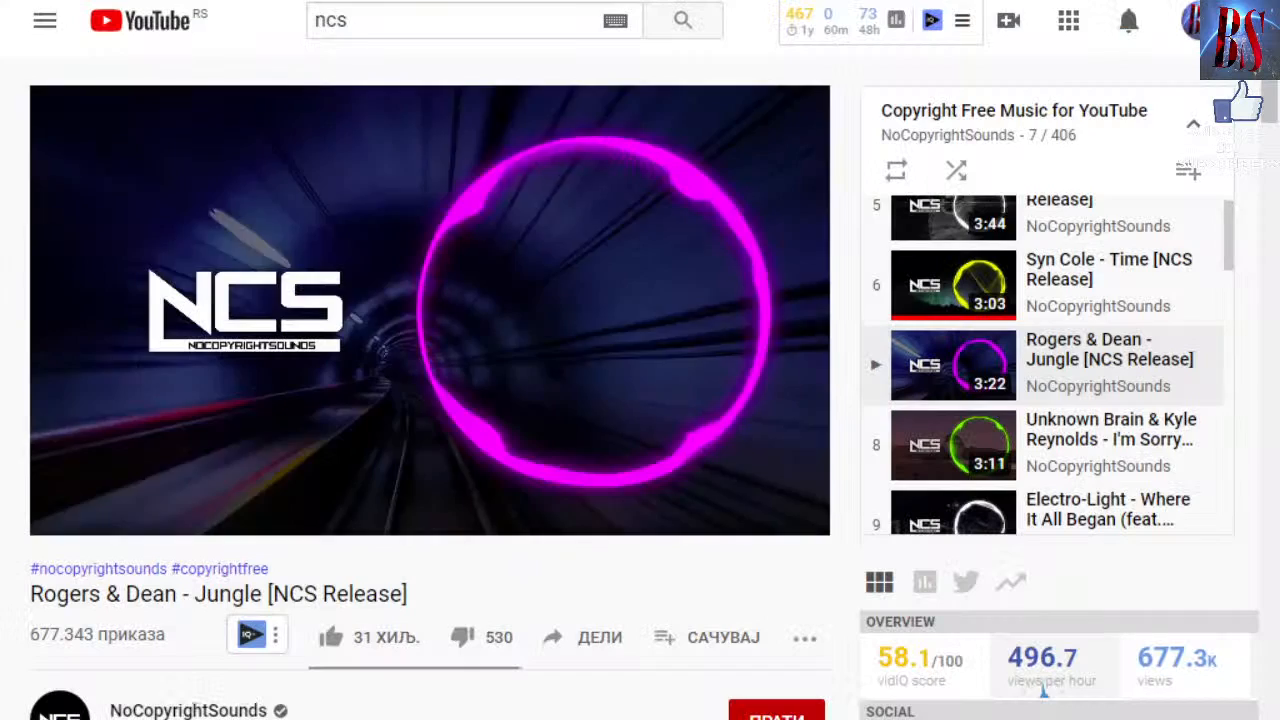
left_click(246, 513)
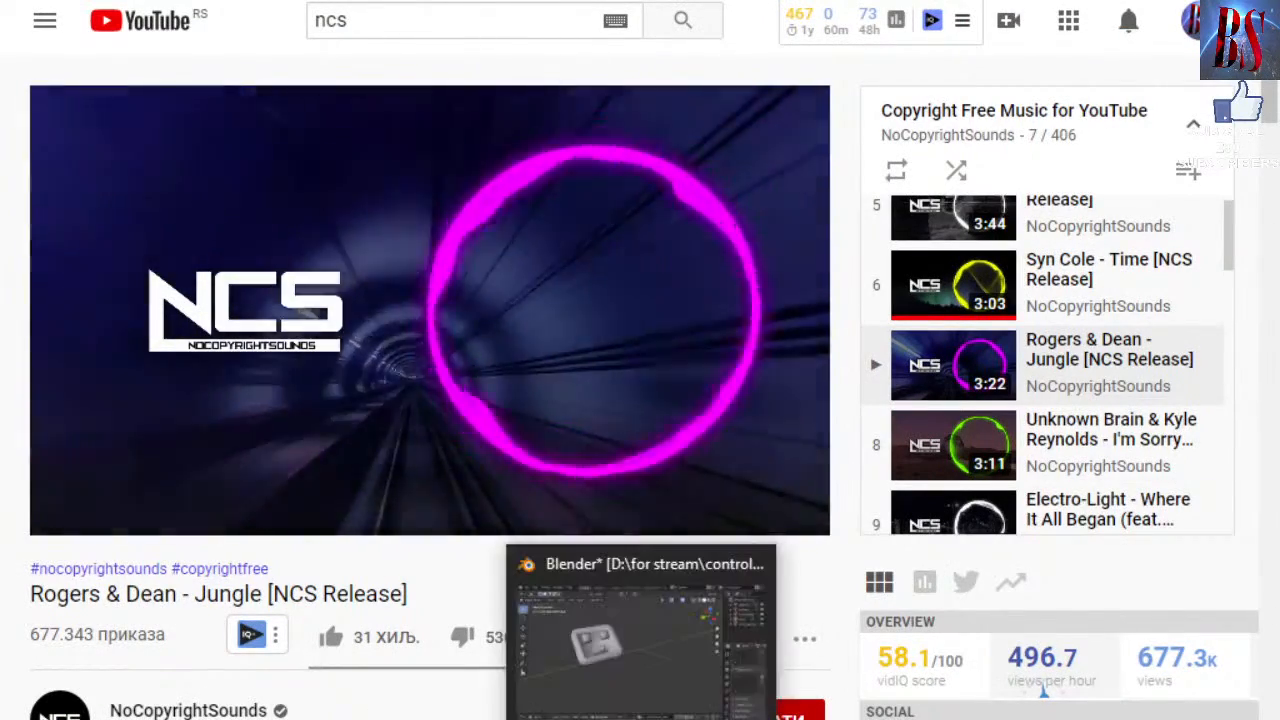
left_click(620, 719)
left_click_drag(567, 614, 781, 618)
Bring the Blender window with the control panel model back to the front.
mouse_move(640, 719)
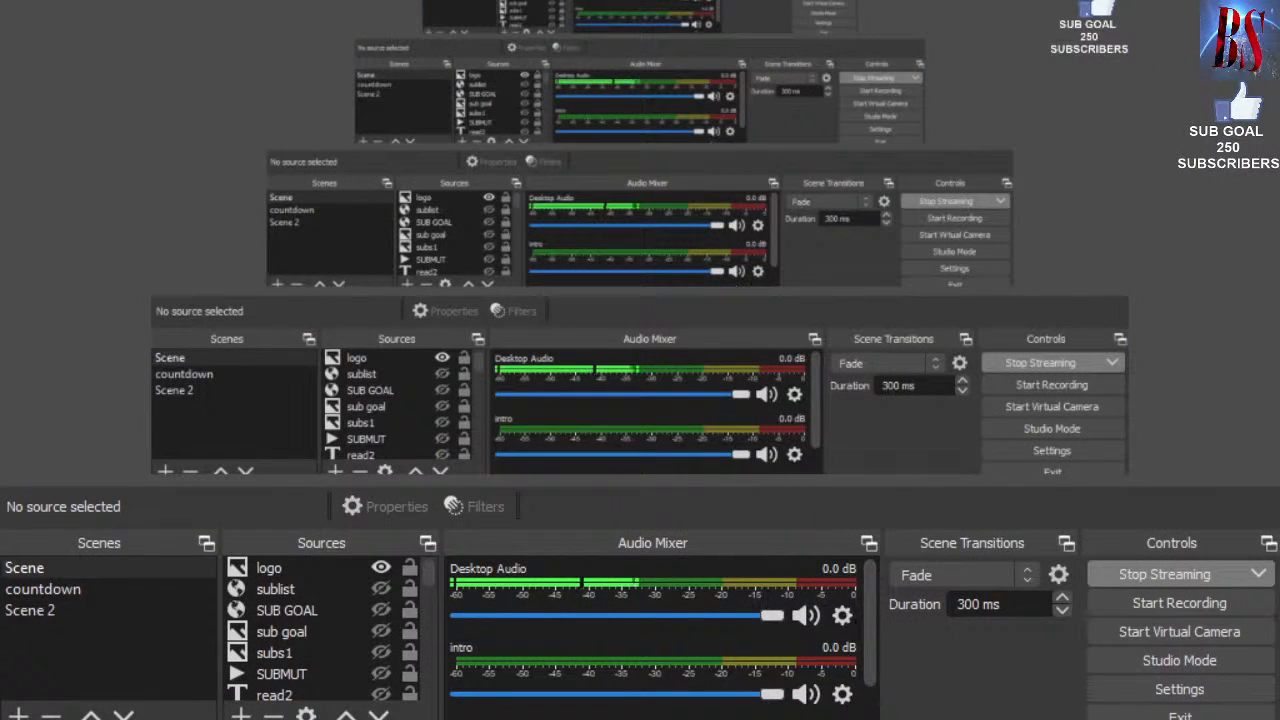
scroll(846, 644, "down", 2)
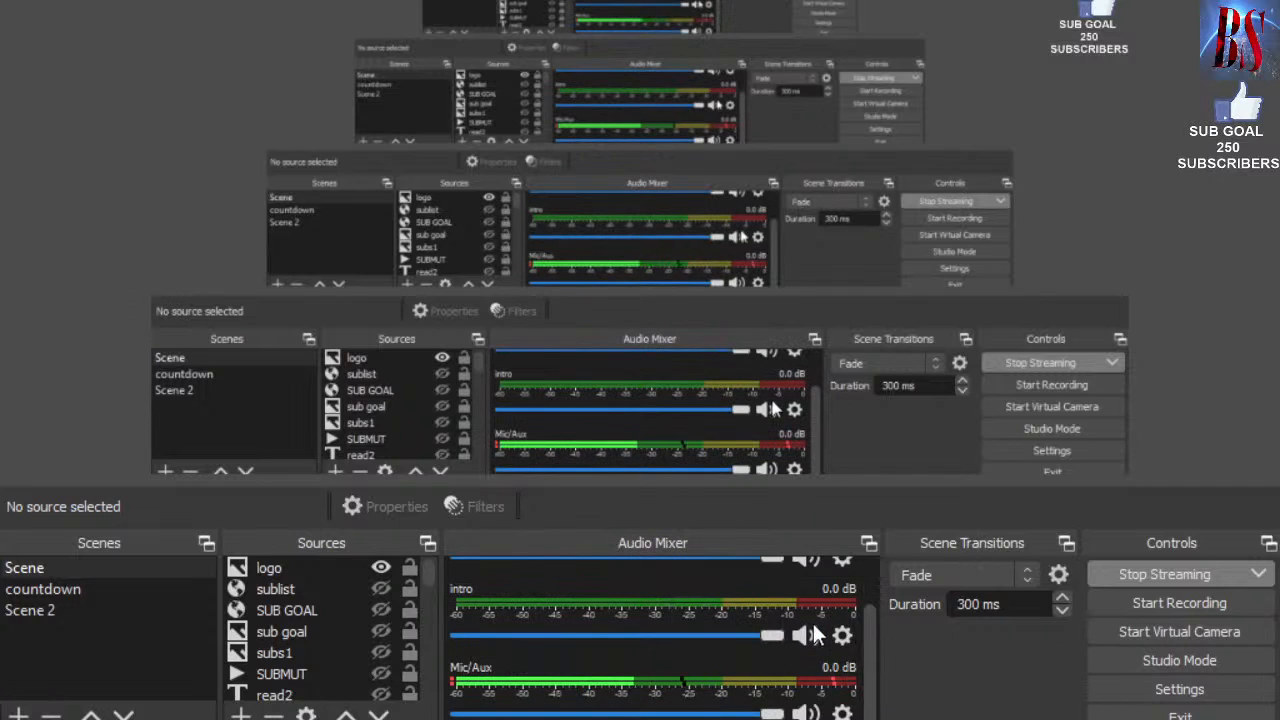
left_click(585, 719)
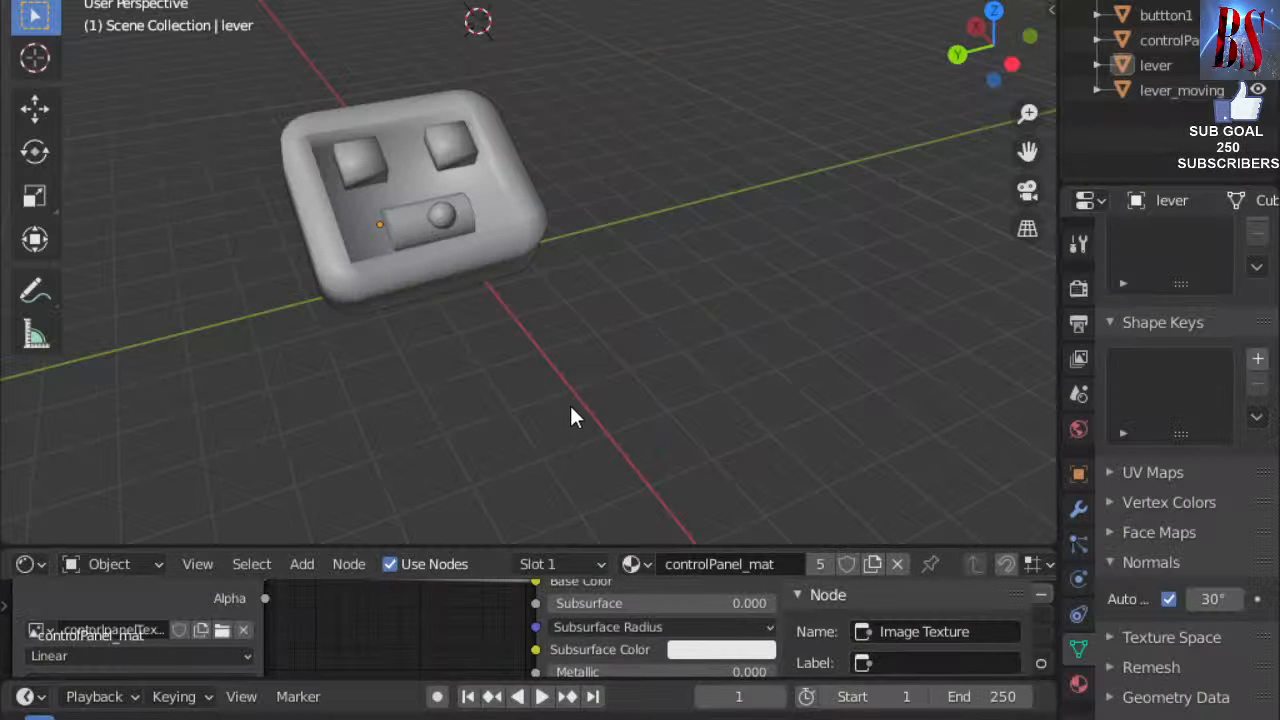
Frame the lever and click between the handle sphere and base cylinder to tell them apart.
scroll(533, 219, "up", 2)
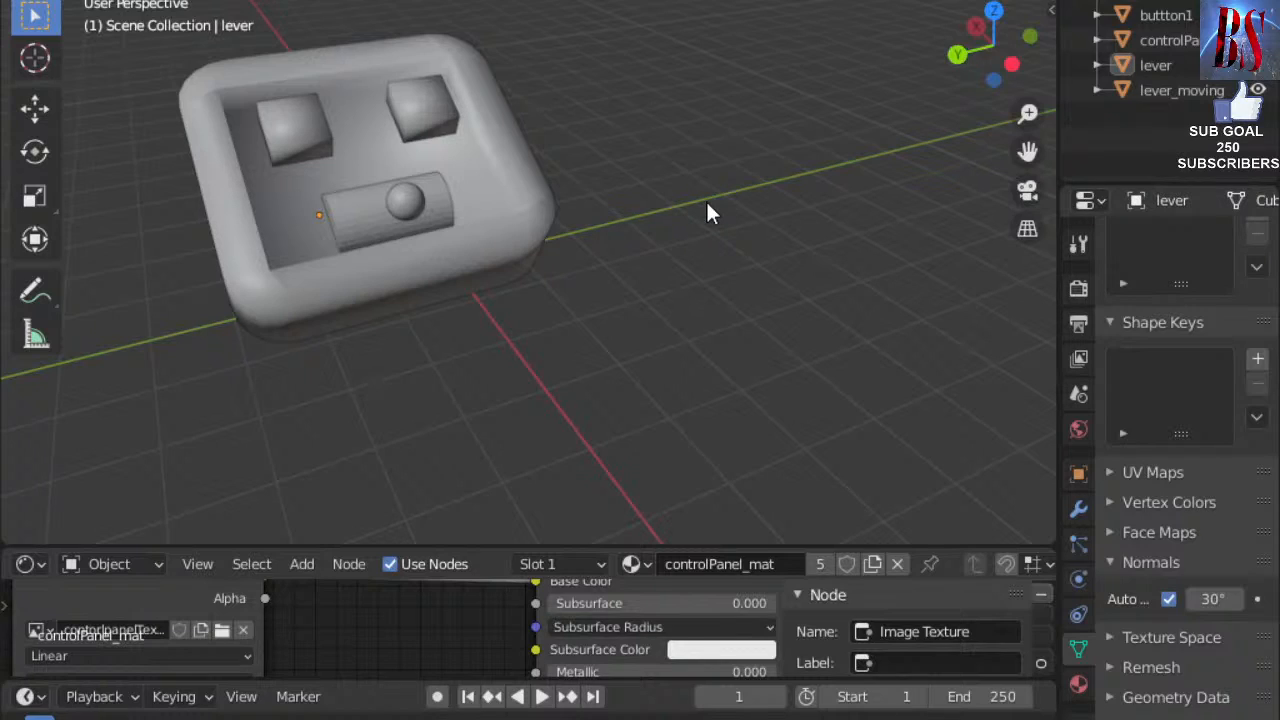
middle_click_drag(667, 209, 239, 235, "shift")
scroll(321, 419, "down", 2)
scroll(358, 289, "up", 2)
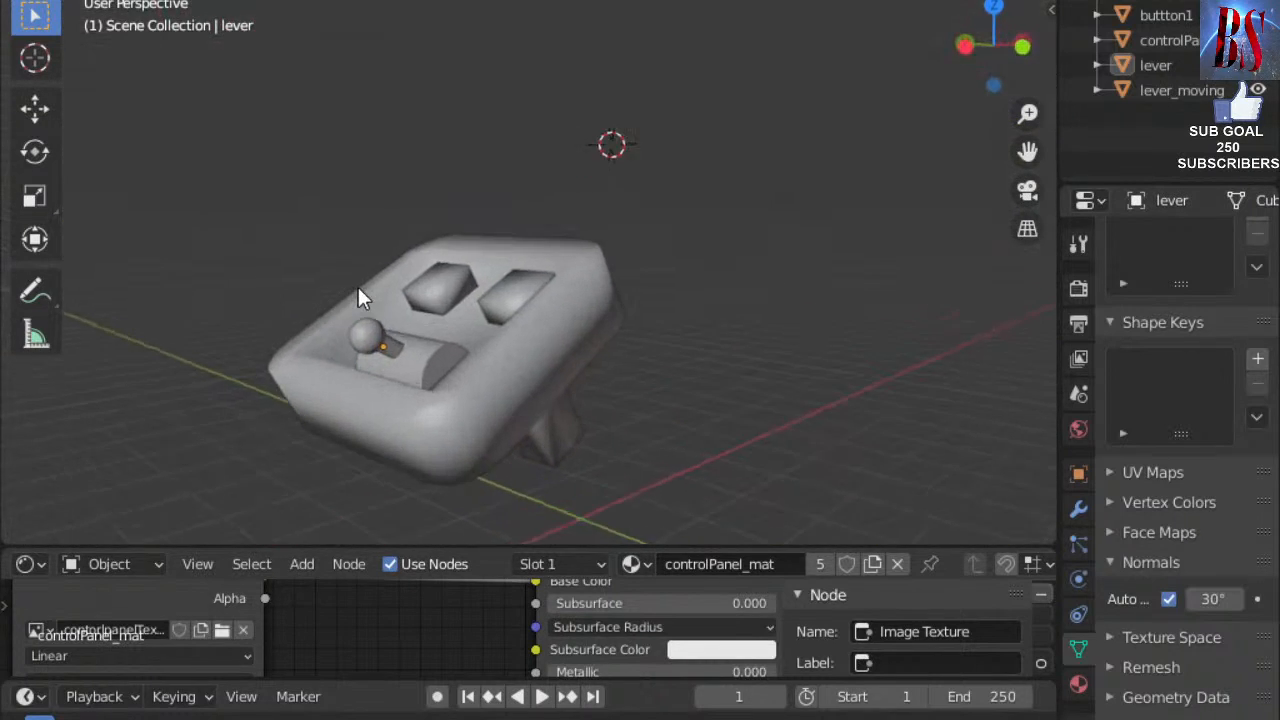
scroll(384, 388, "up", 2)
left_click(300, 373)
left_click(385, 423)
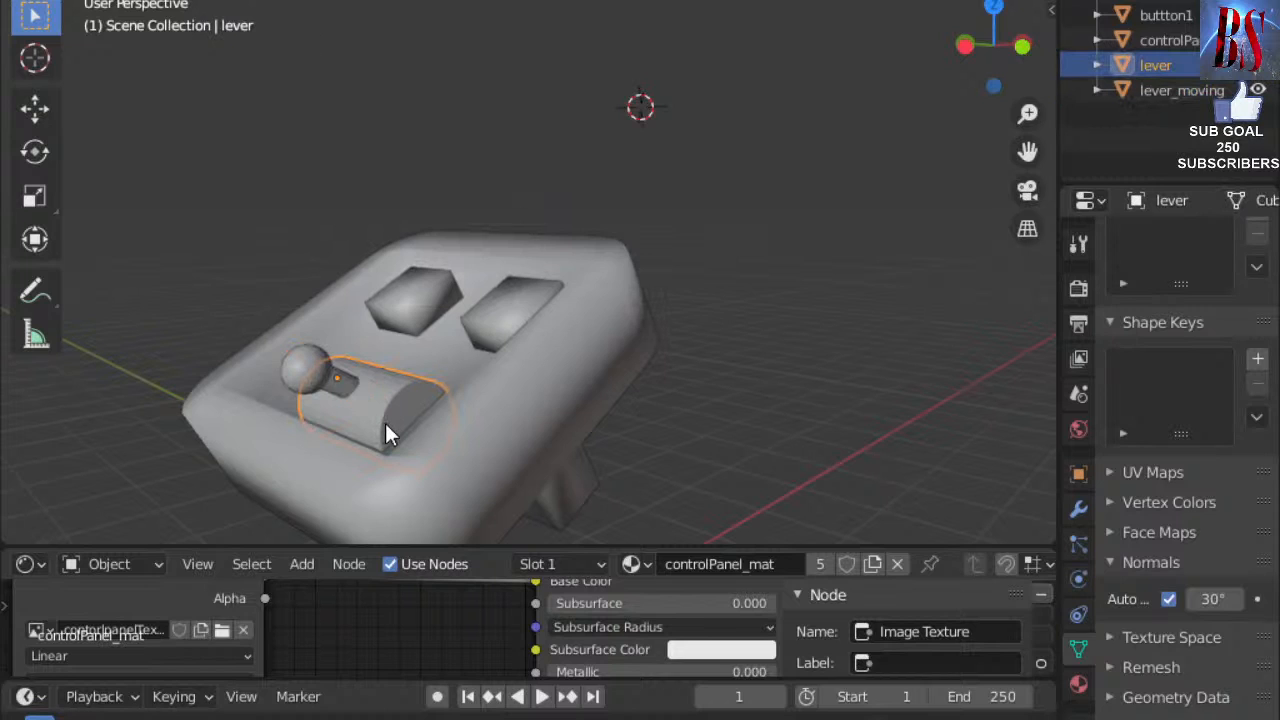
left_click(298, 370)
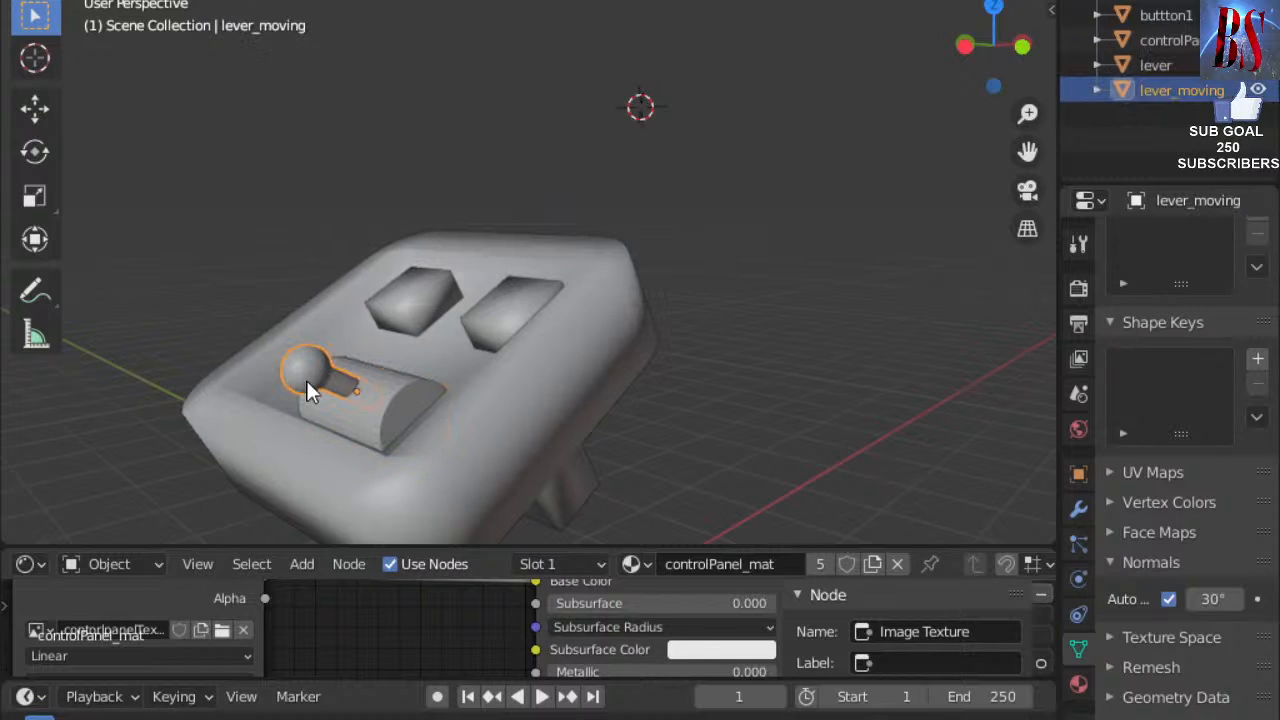
left_click(380, 429)
left_click(355, 402)
Orbit around the panel, pick lever_moving in the Outliner, then deselect the handle sphere.
middle_click_drag(376, 418, 235, 380)
left_click_drag(234, 376, 329, 373)
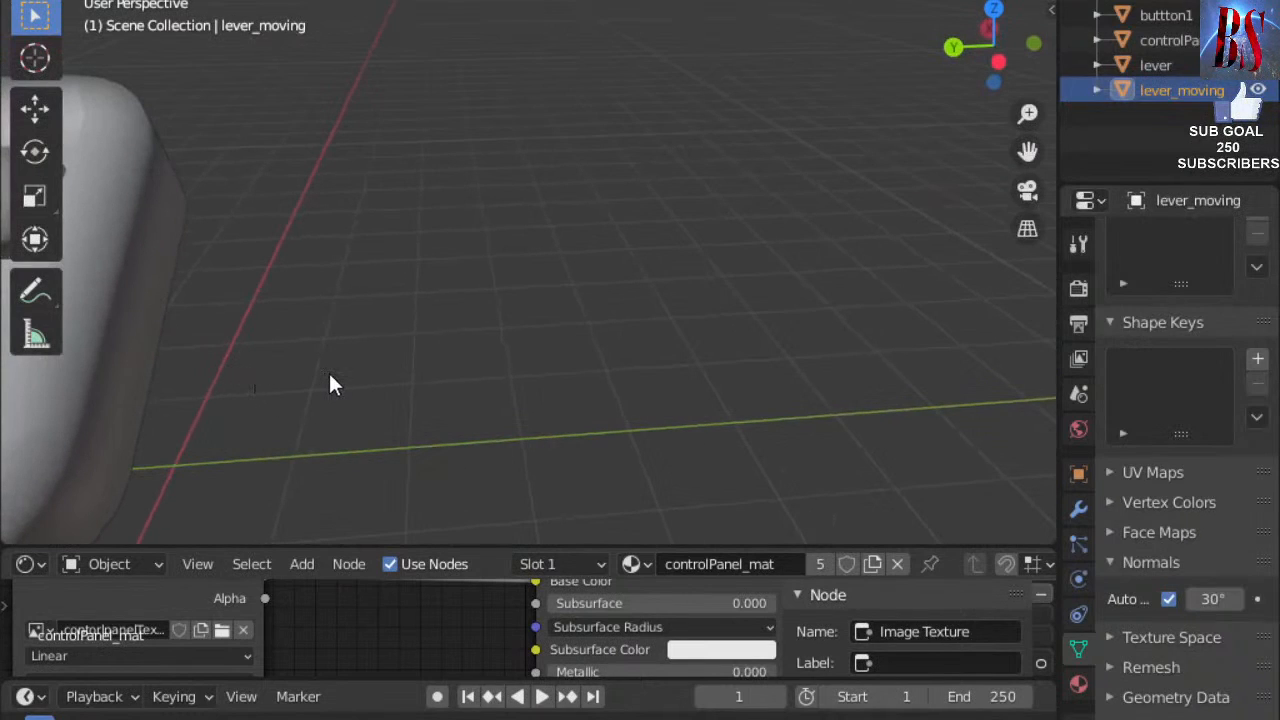
middle_click_drag(331, 378, 184, 350)
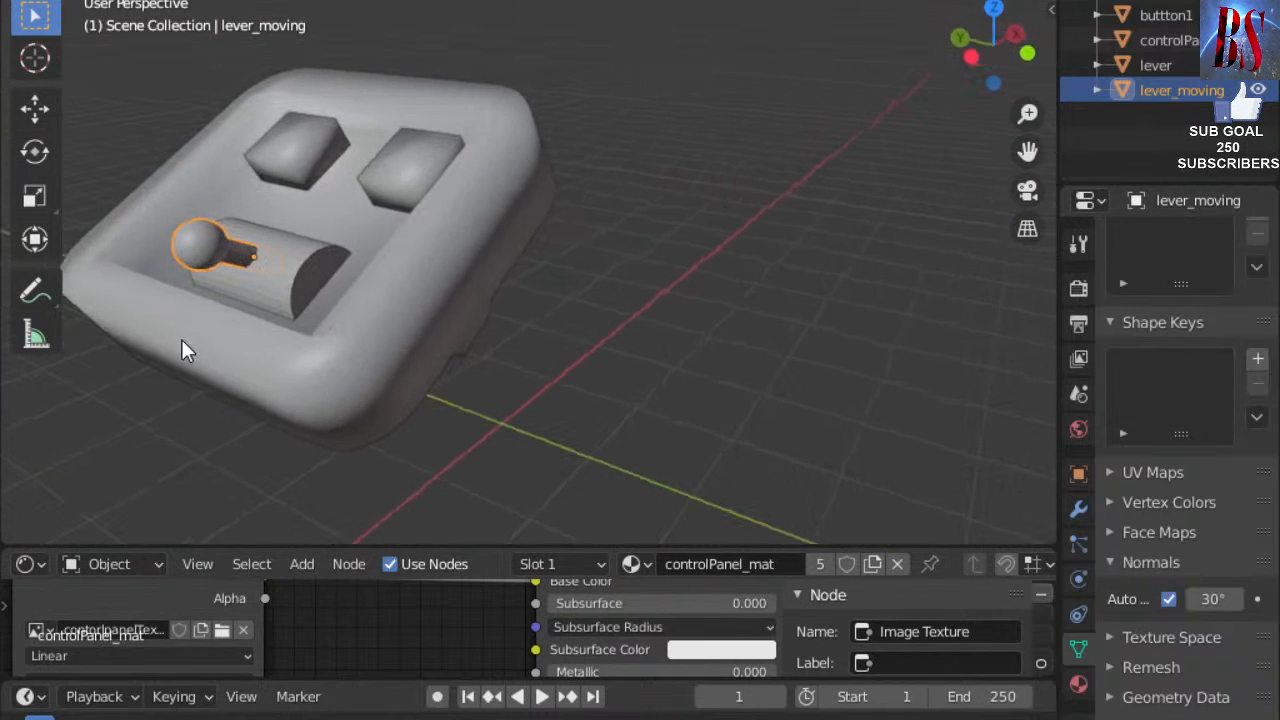
left_click(1160, 66)
left_click(1160, 88)
left_click_drag(567, 300, 672, 302)
middle_click_drag(534, 293, 380, 352)
scroll(381, 341, "up", 1)
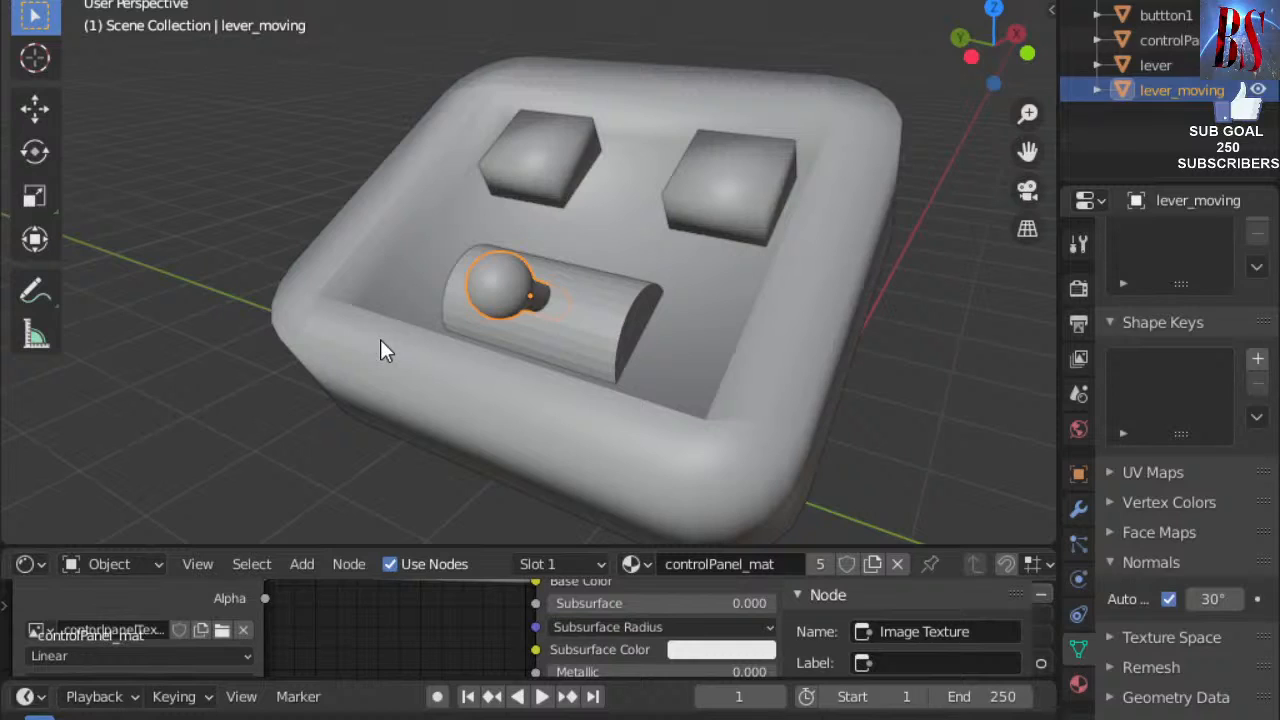
left_click(330, 182)
Select lever_moving, inspect its mesh in Edit Mode, then return to Object Mode.
left_click(34, 58)
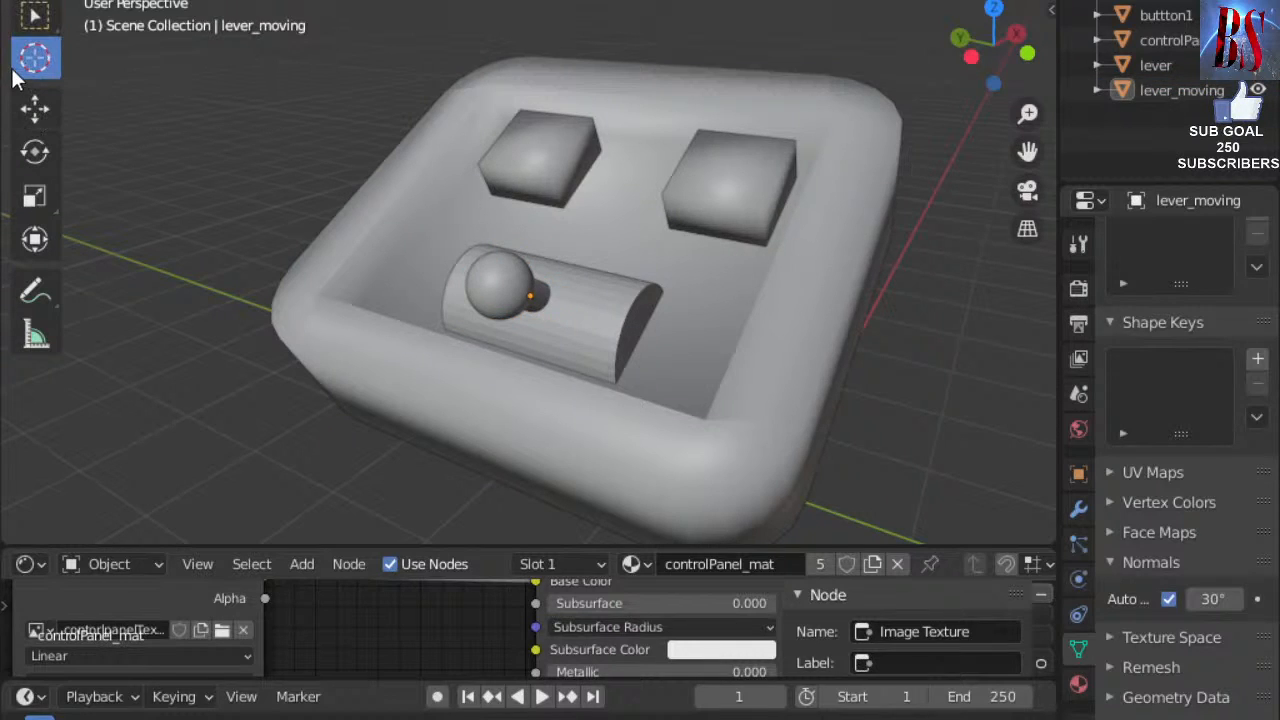
left_click(1165, 91)
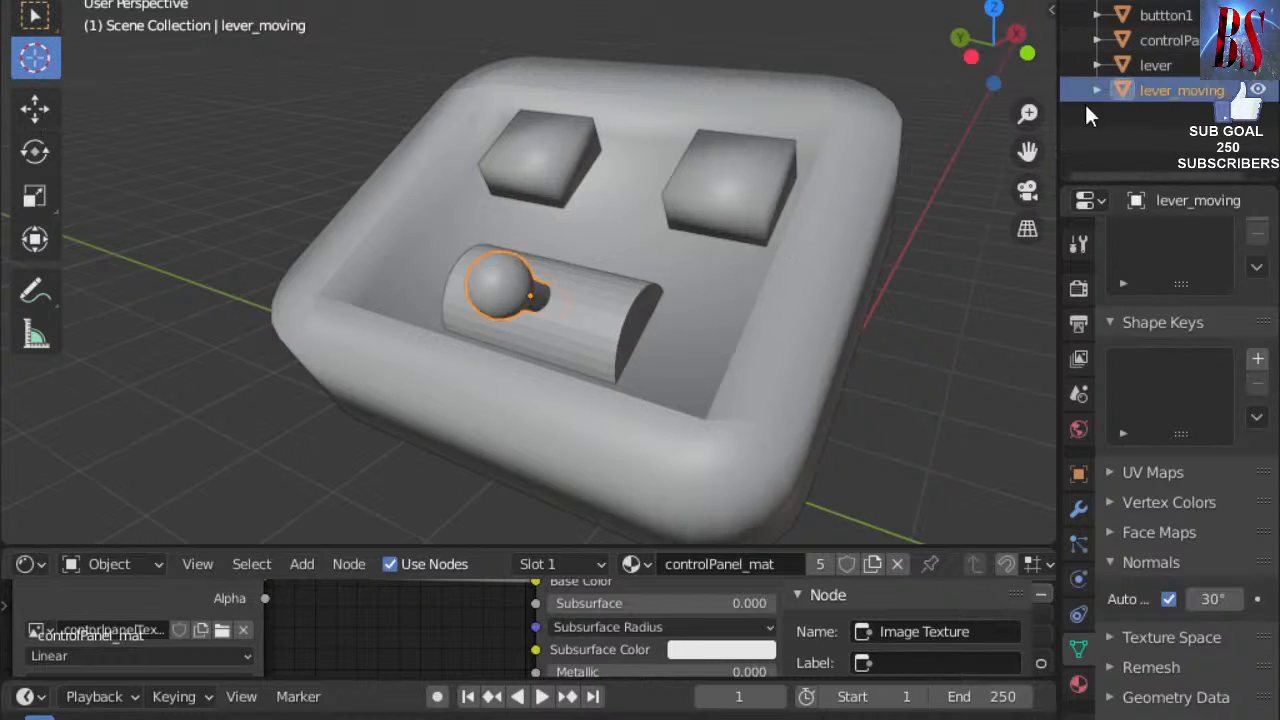
left_click(32, 5)
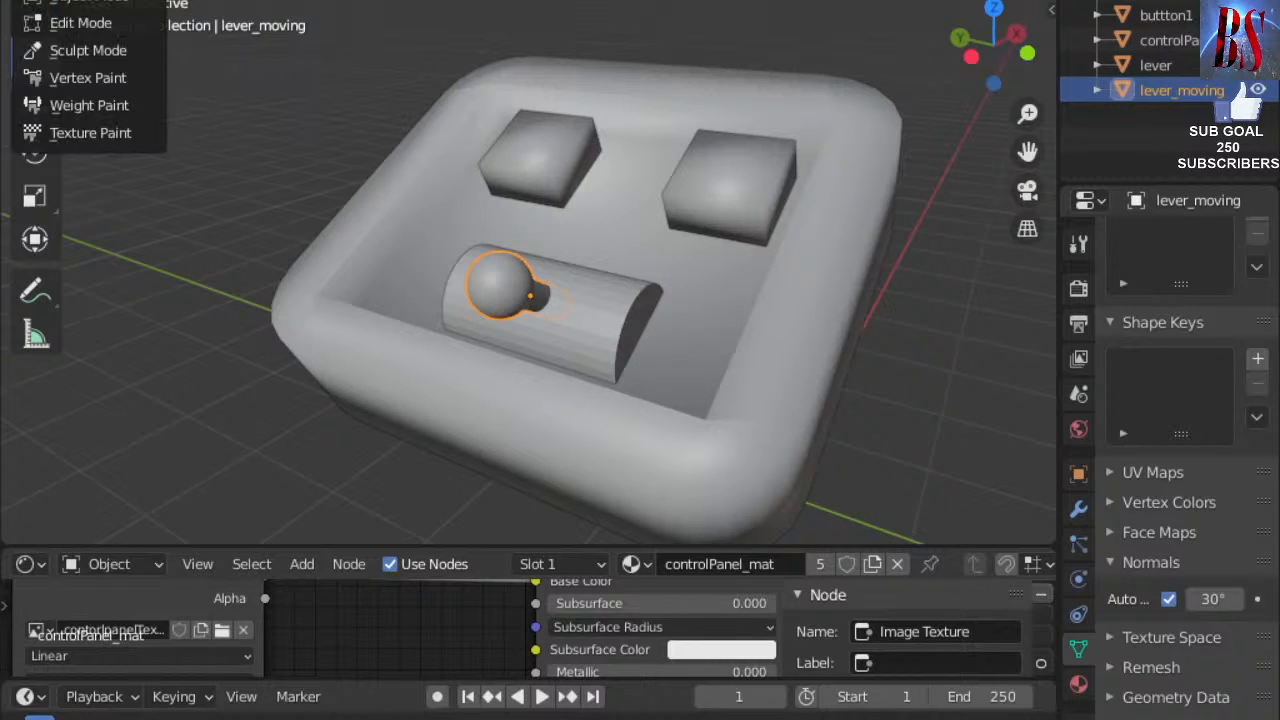
left_click(119, 27)
middle_click_drag(517, 257, 507, 284)
left_click(134, 1)
left_click(134, 3)
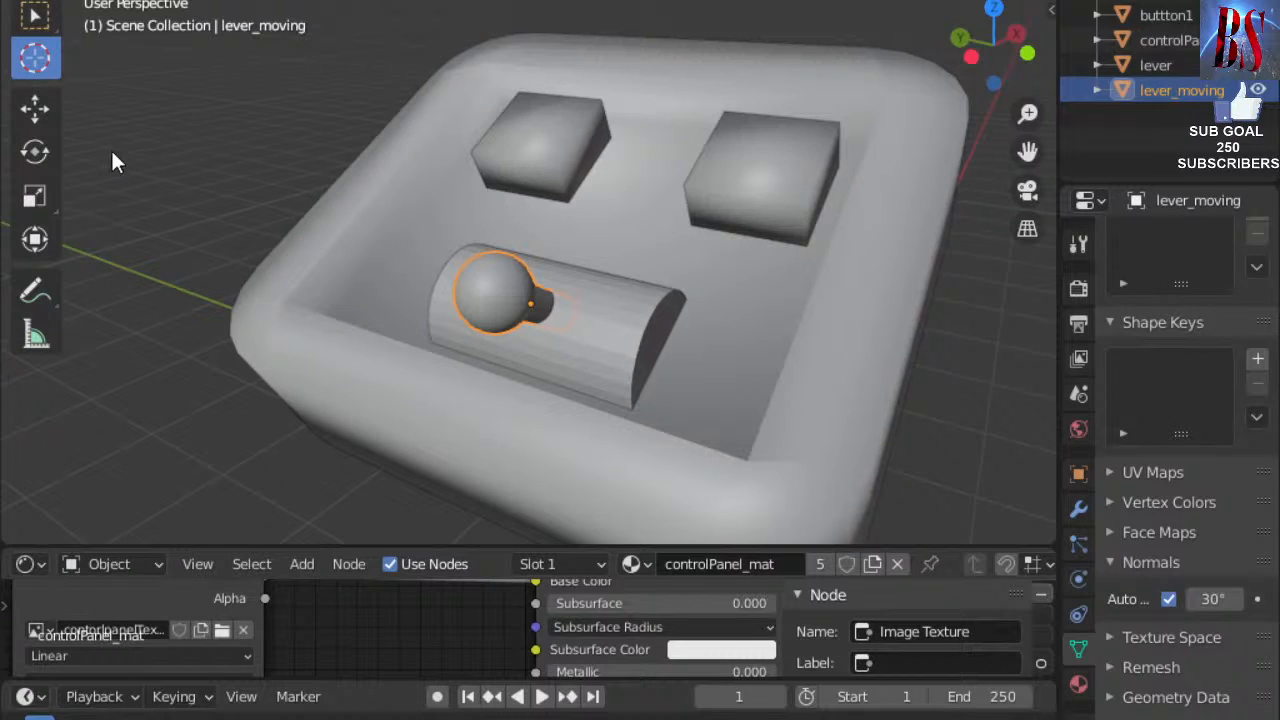
Rotate the lever_moving handle about its base on the green axis so it stands more upright.
left_click(35, 107)
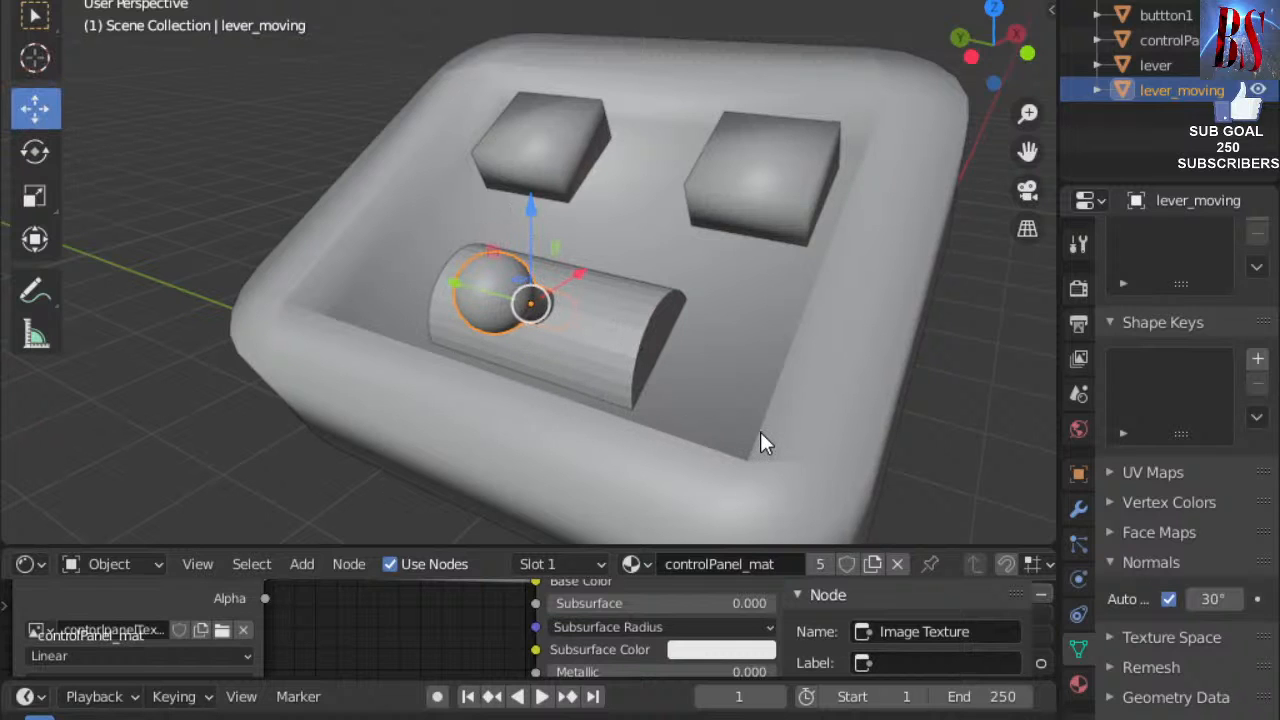
mouse_move(707, 423)
middle_mouse_down()
mouse_move(831, 403)
mouse_move(690, 414)
middle_mouse_up()
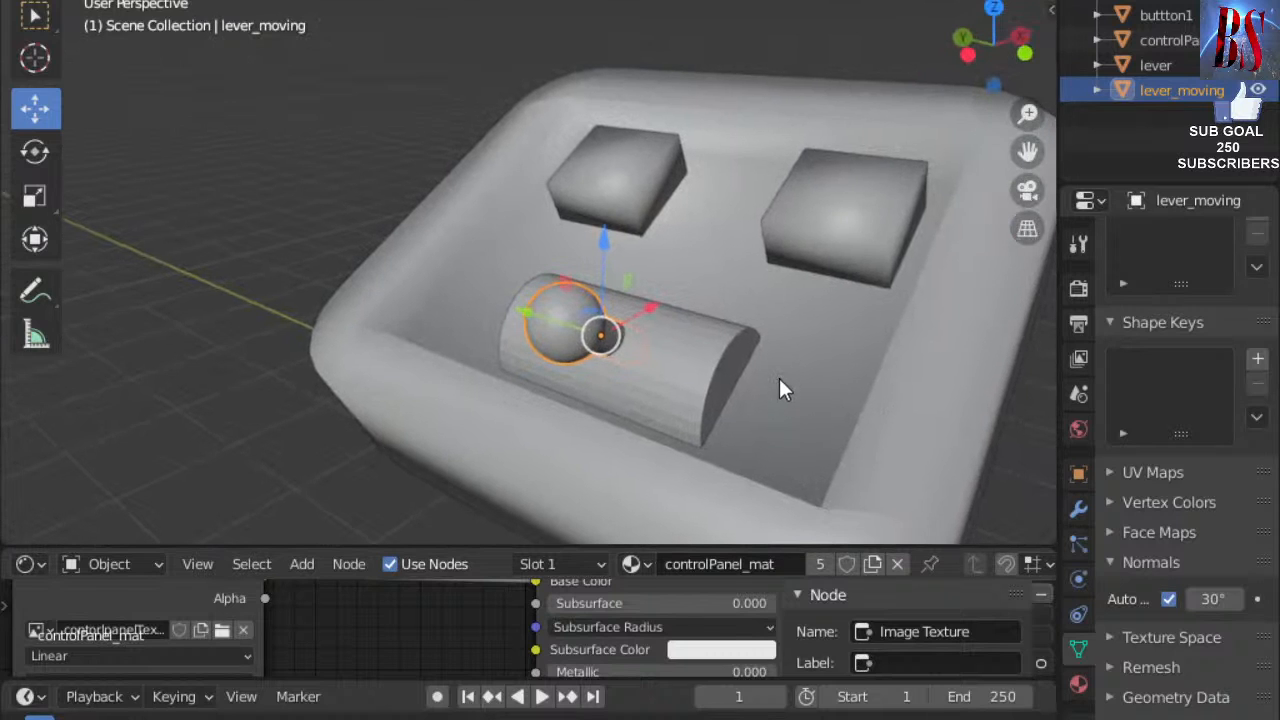
scroll(780, 380, "down", 6)
middle_click_drag(576, 222, 229, 400)
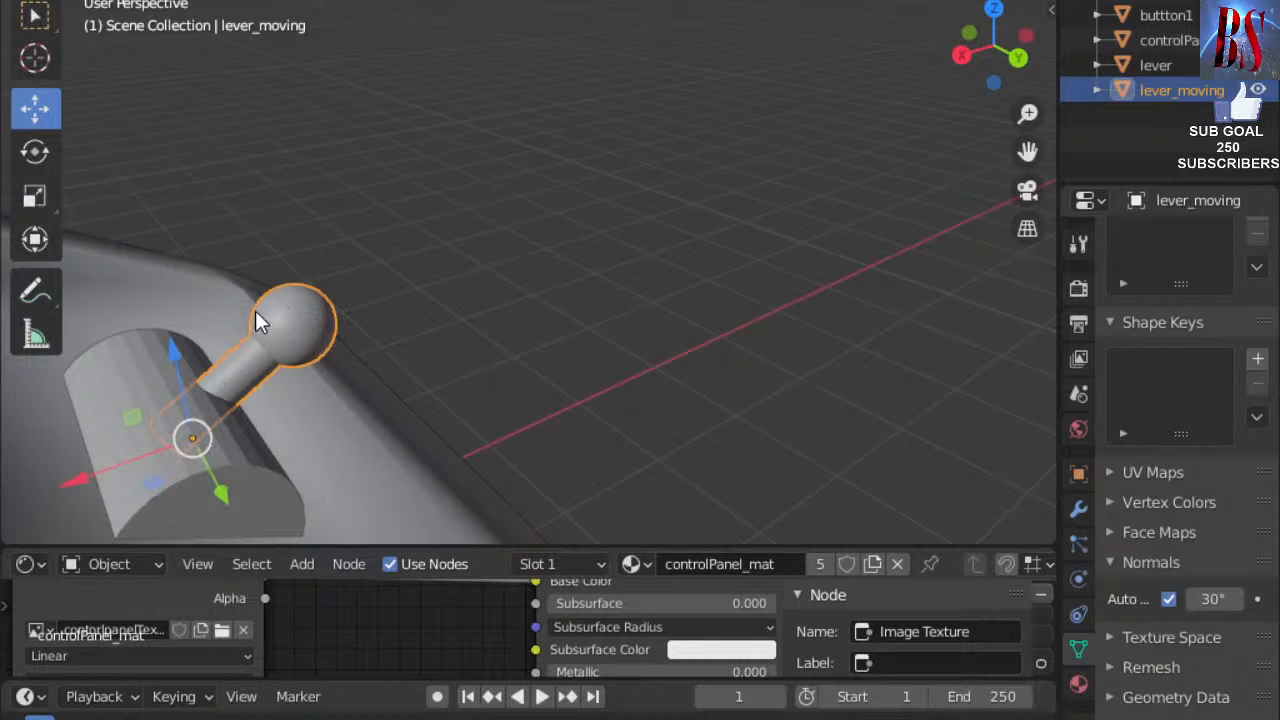
left_click(40, 152)
left_click_drag(206, 355, 188, 391)
left_click(552, 316)
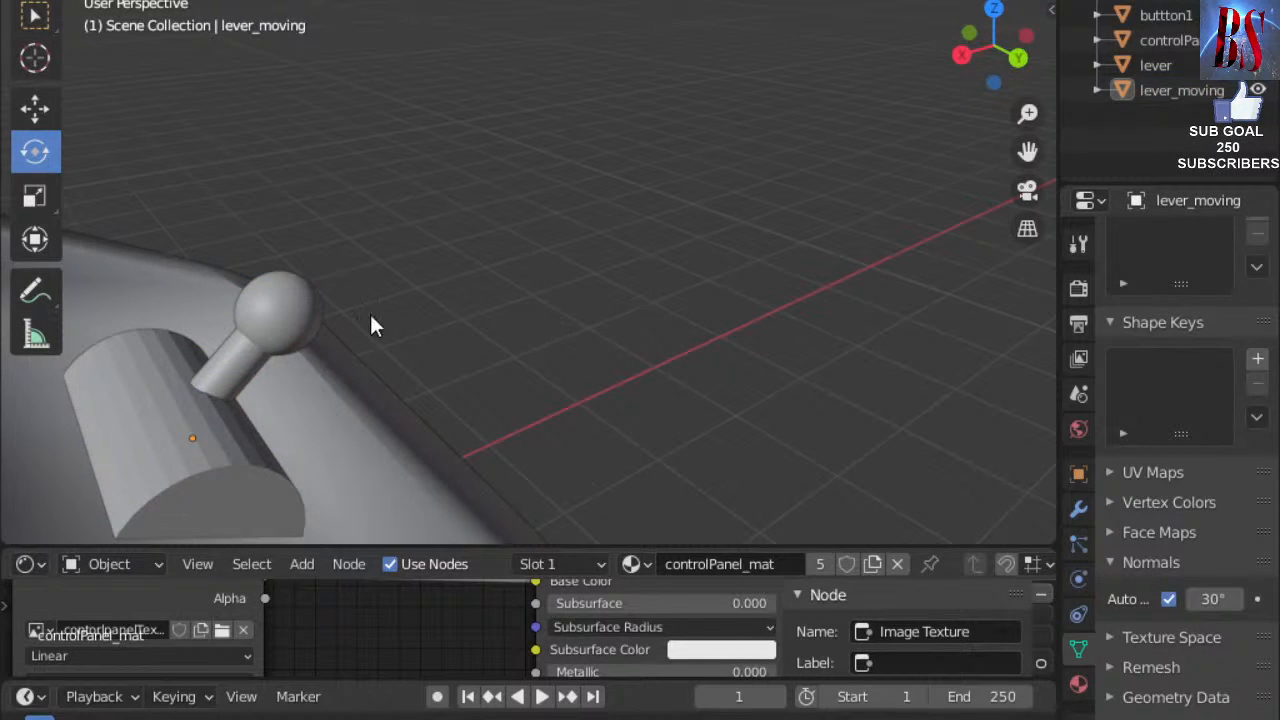
left_click(276, 323)
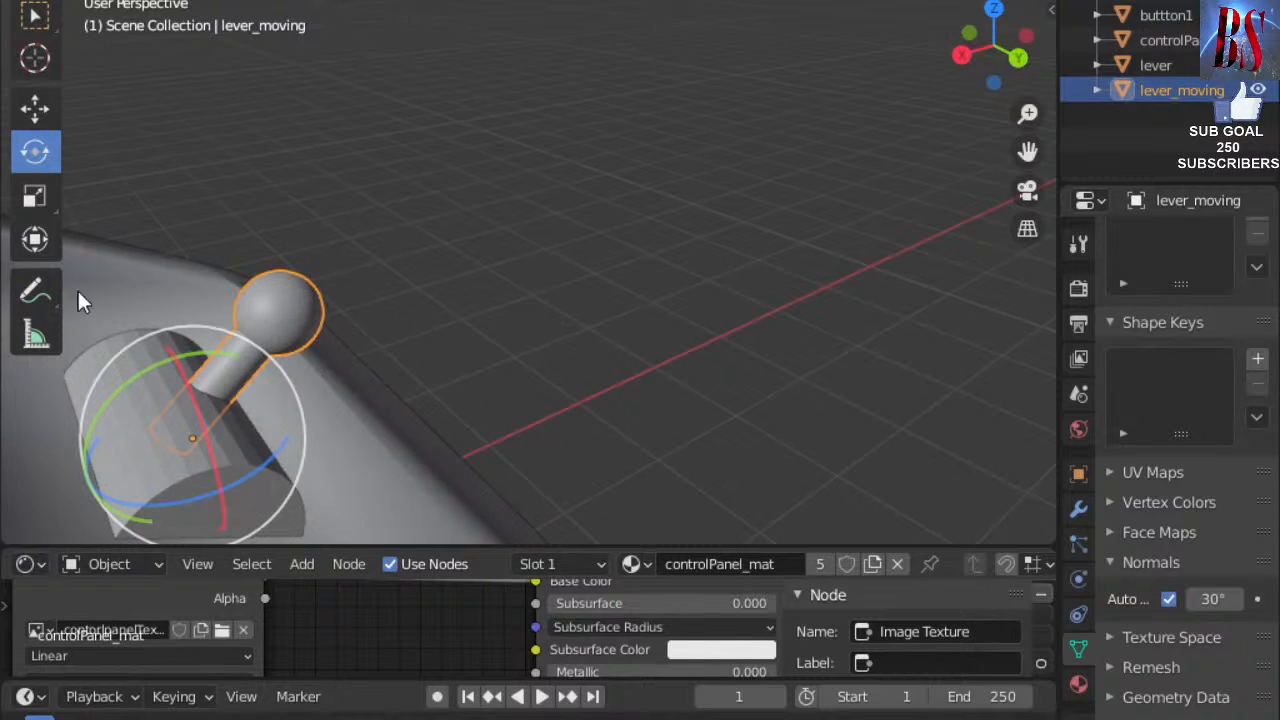
left_click(36, 60)
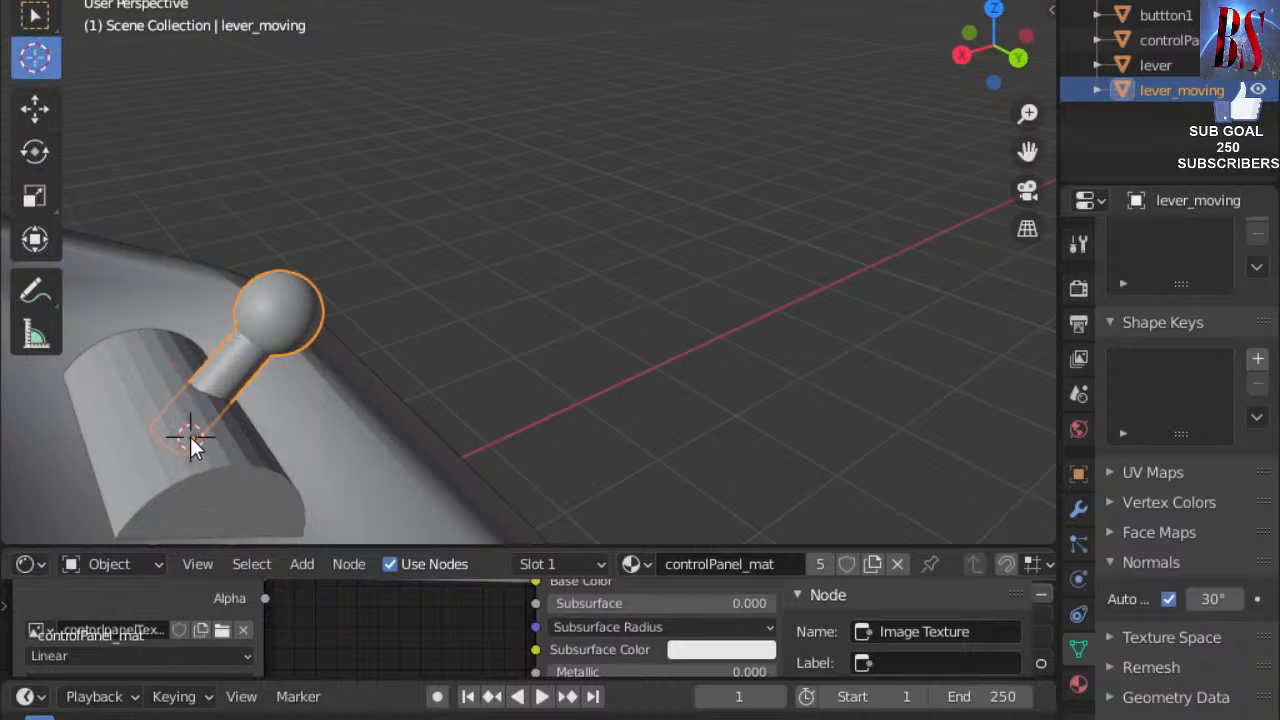
Place the 3D cursor at the lever's base and set lever_moving's origin to the 3D cursor.
left_click_drag(193, 441, 190, 438)
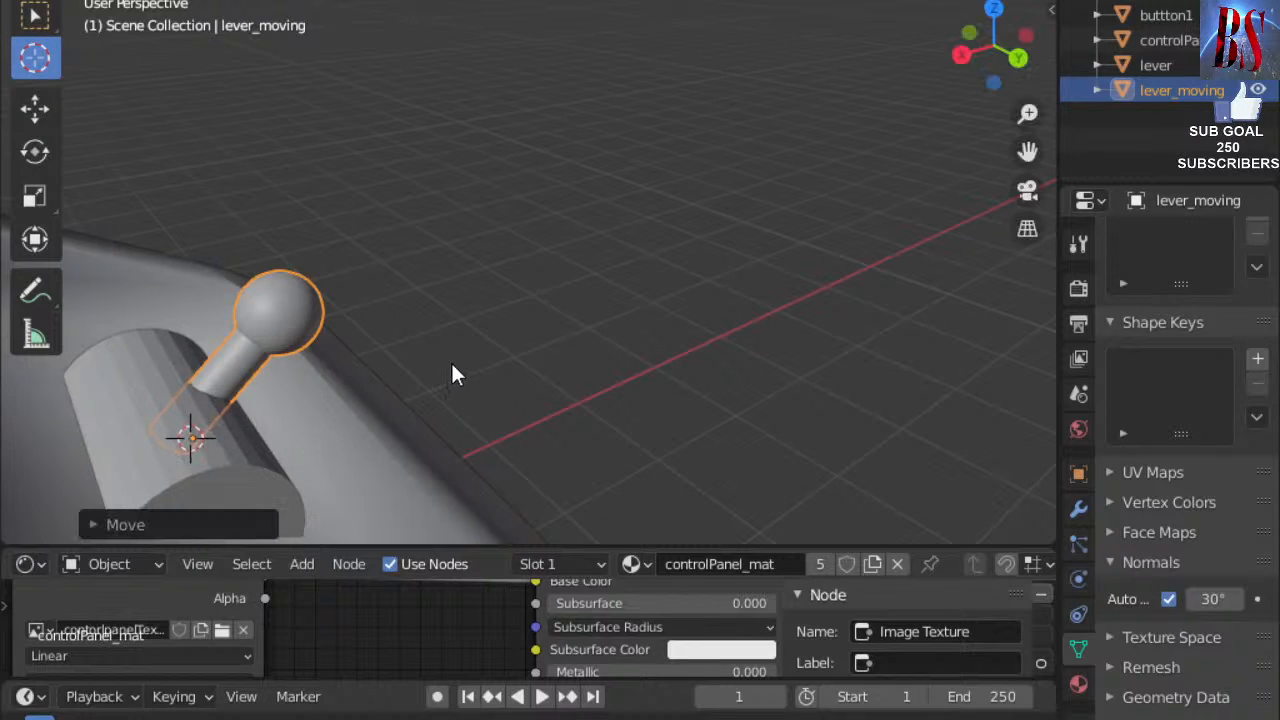
left_click(1150, 104)
left_click(1137, 92)
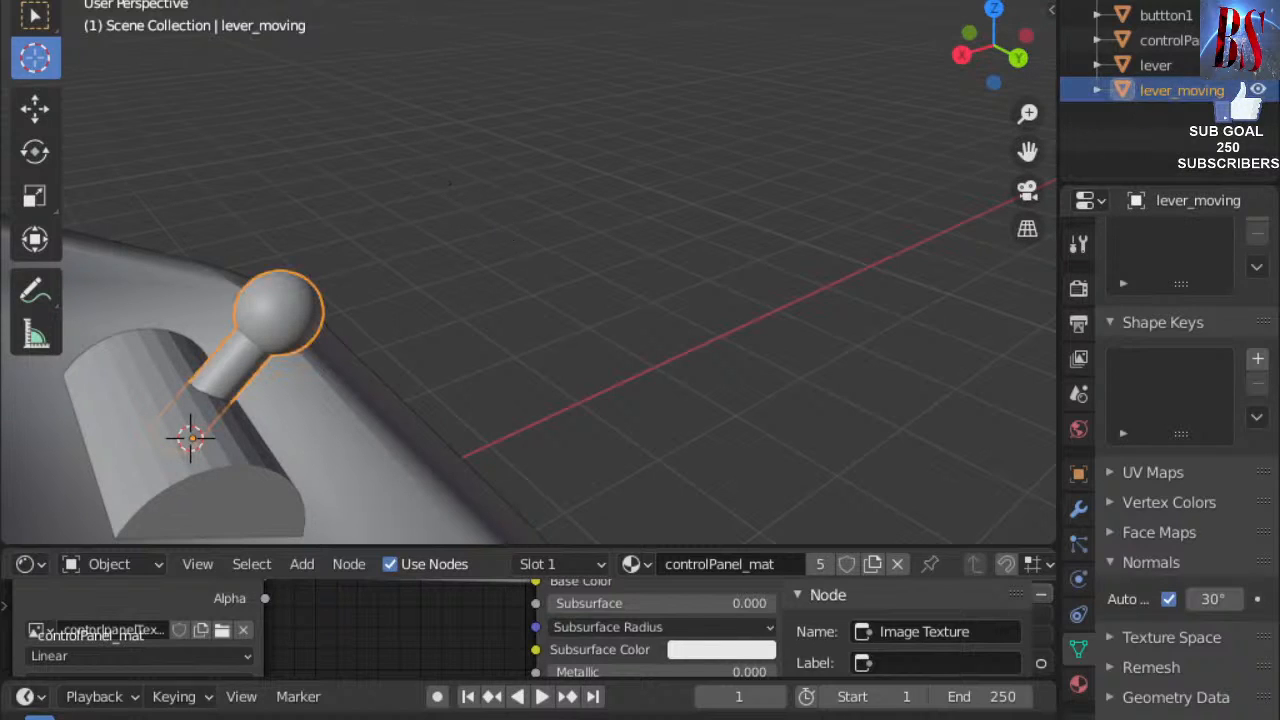
left_click(343, 0)
mouse_move(405, 0)
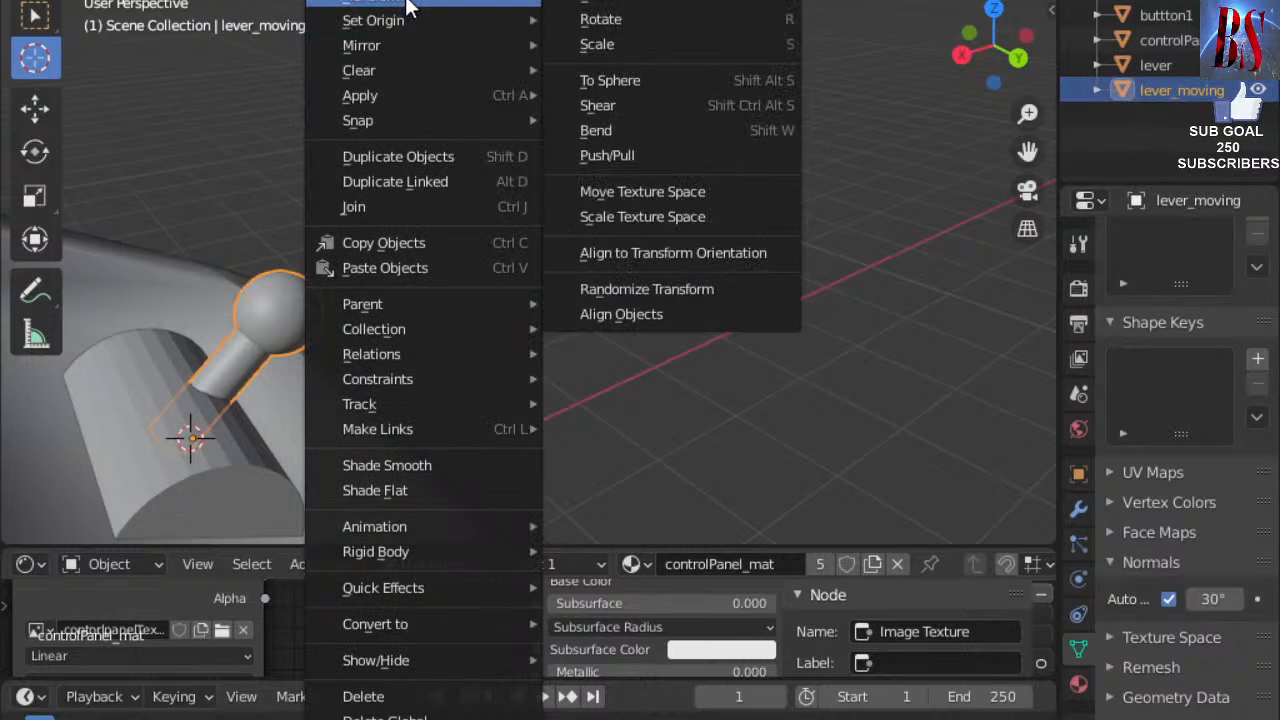
mouse_move(529, 23)
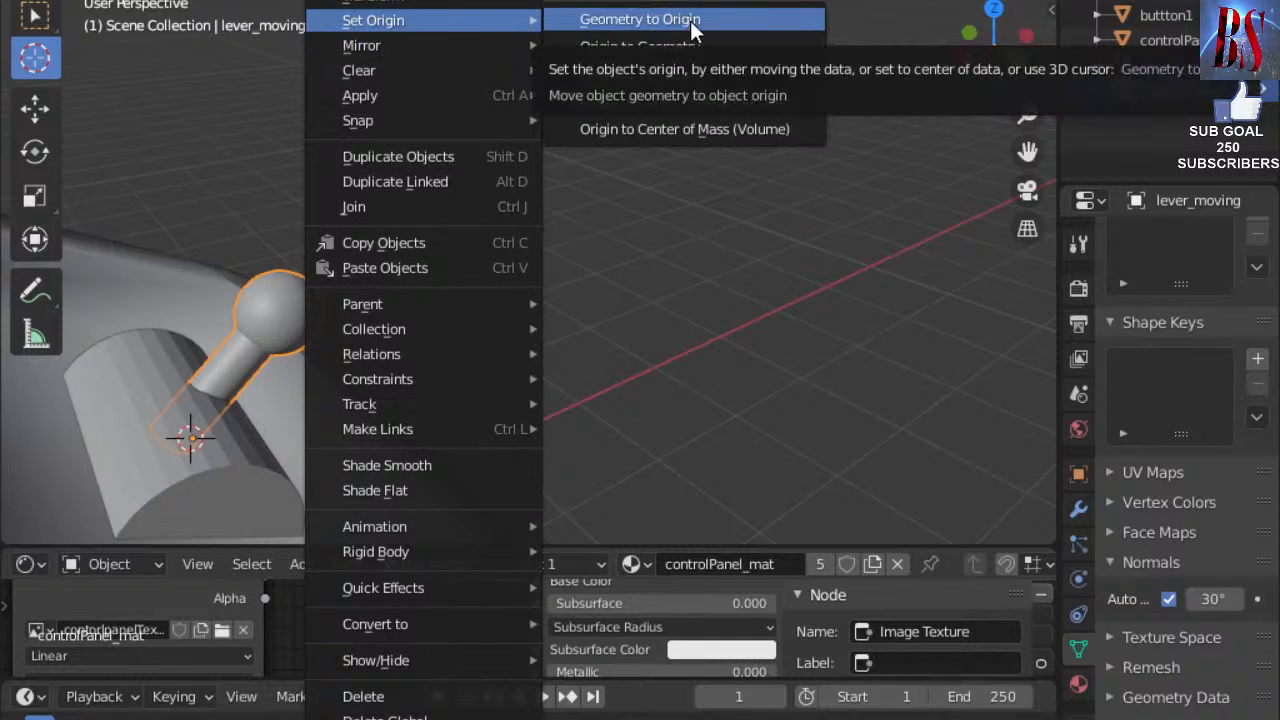
left_click(655, 77)
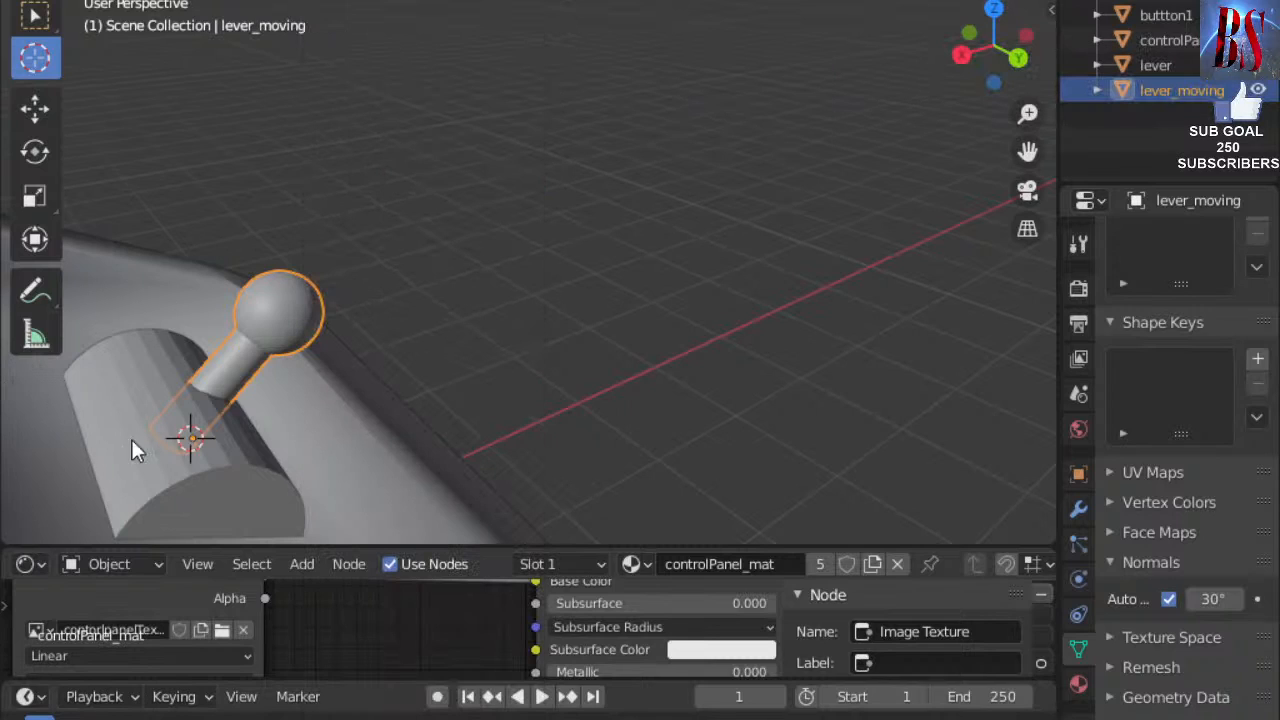
Move the 3D cursor onto the grid and rotate the lever stick about its new base pivot.
left_click(469, 378)
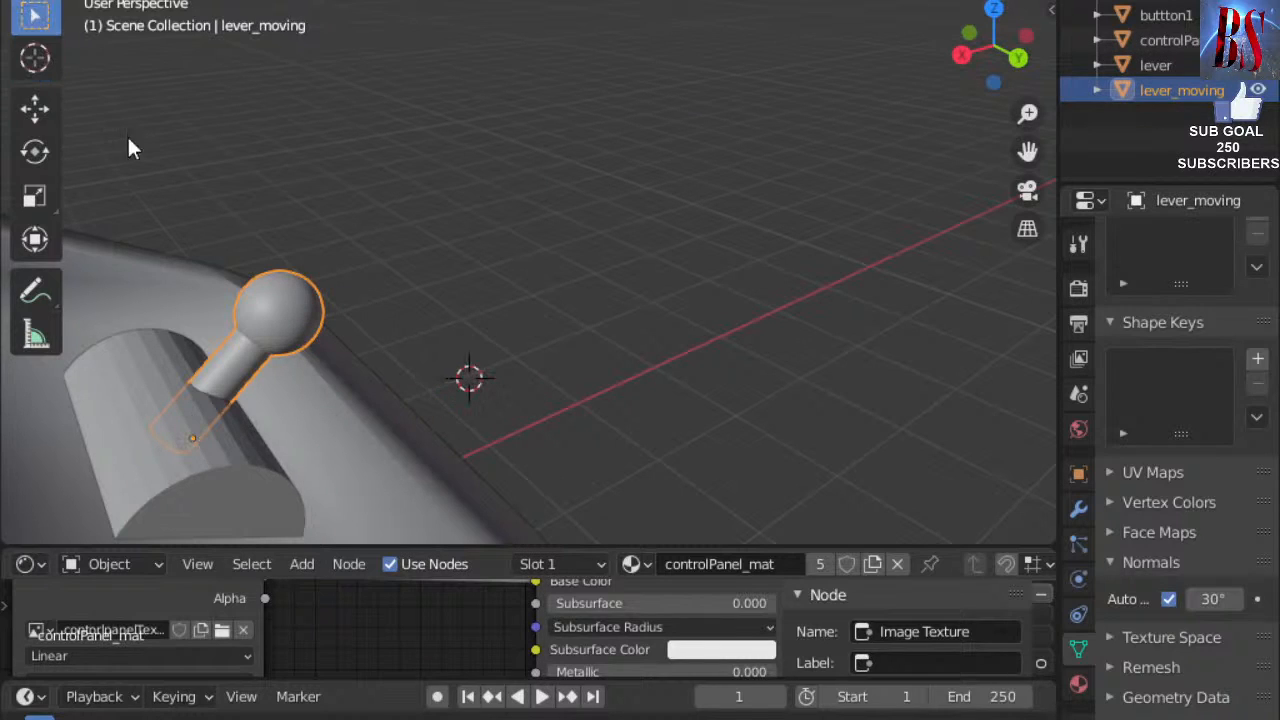
left_click(35, 107)
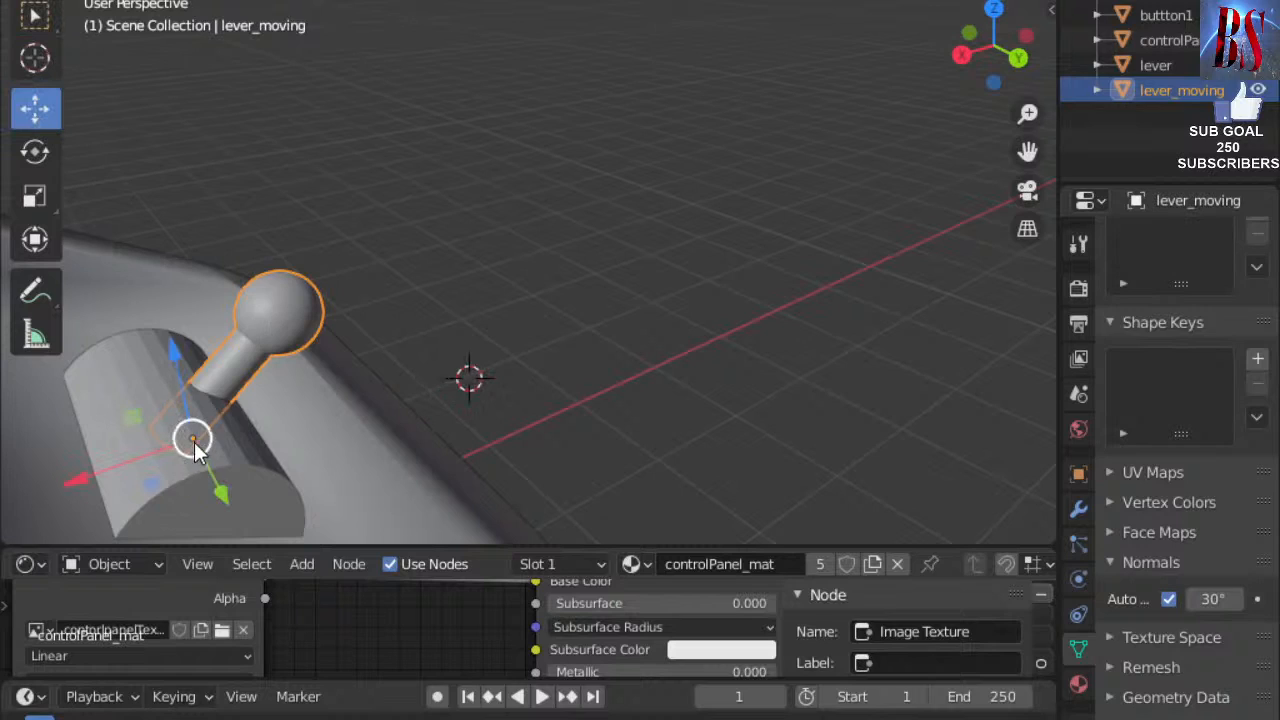
left_click(35, 151)
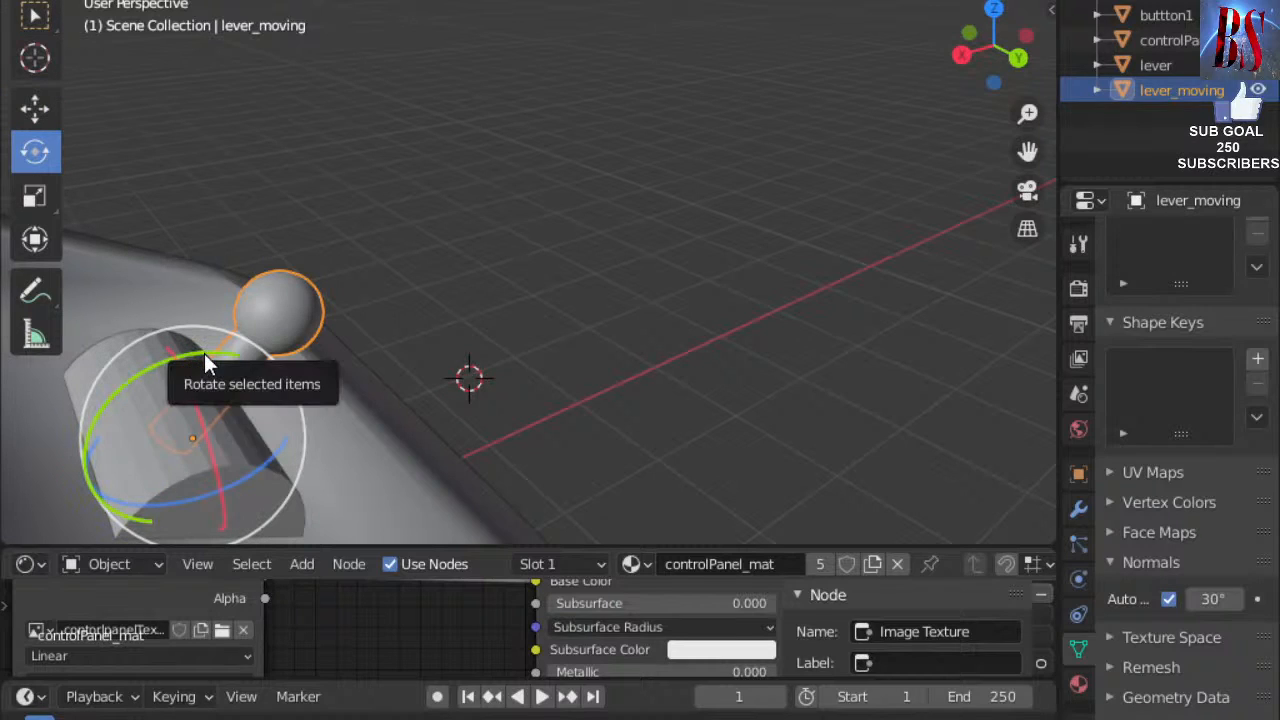
left_click_drag(204, 353, 170, 405)
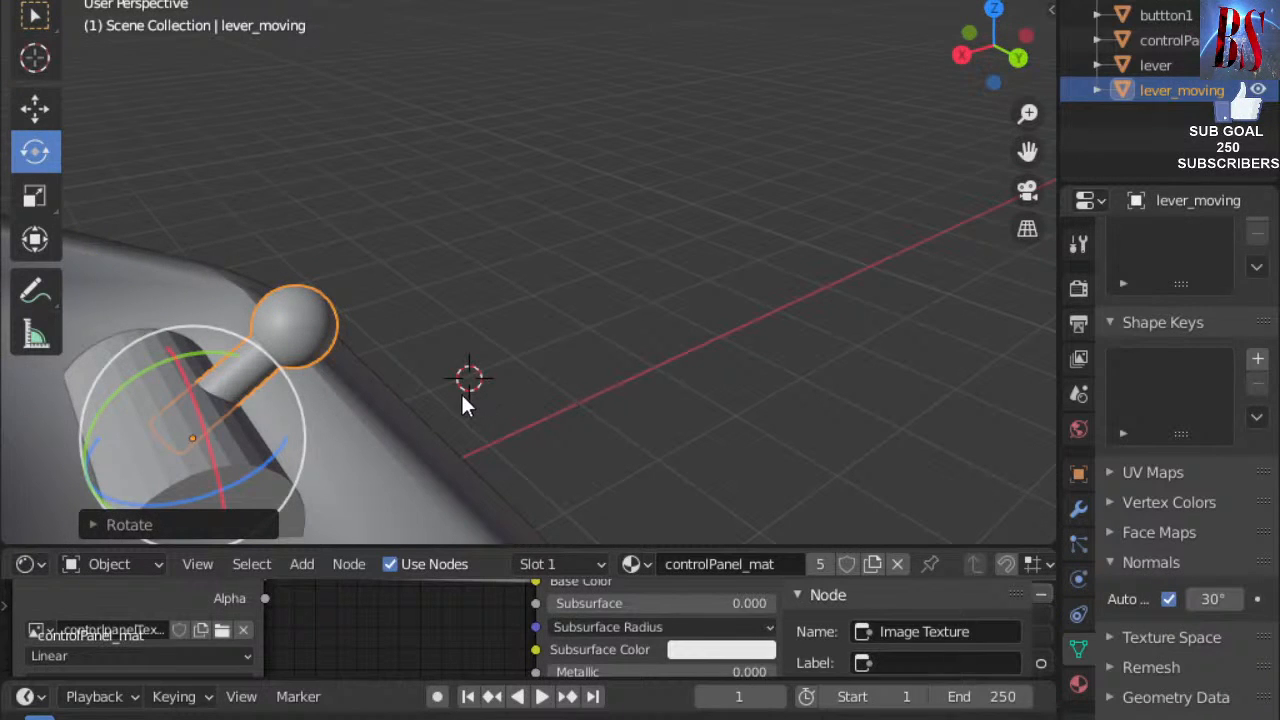
Orbit around the model and select the lever base cylinder.
middle_click_drag(561, 395, 534, 380)
left_click(261, 294)
mouse_move(663, 391)
middle_mouse_down()
mouse_move(600, 354)
mouse_move(548, 425)
mouse_move(505, 410)
middle_mouse_up()
left_click_drag(645, 349, 440, 400)
mouse_move(542, 377)
middle_mouse_down()
mouse_move(304, 408)
mouse_move(331, 371)
mouse_move(372, 430)
middle_mouse_up()
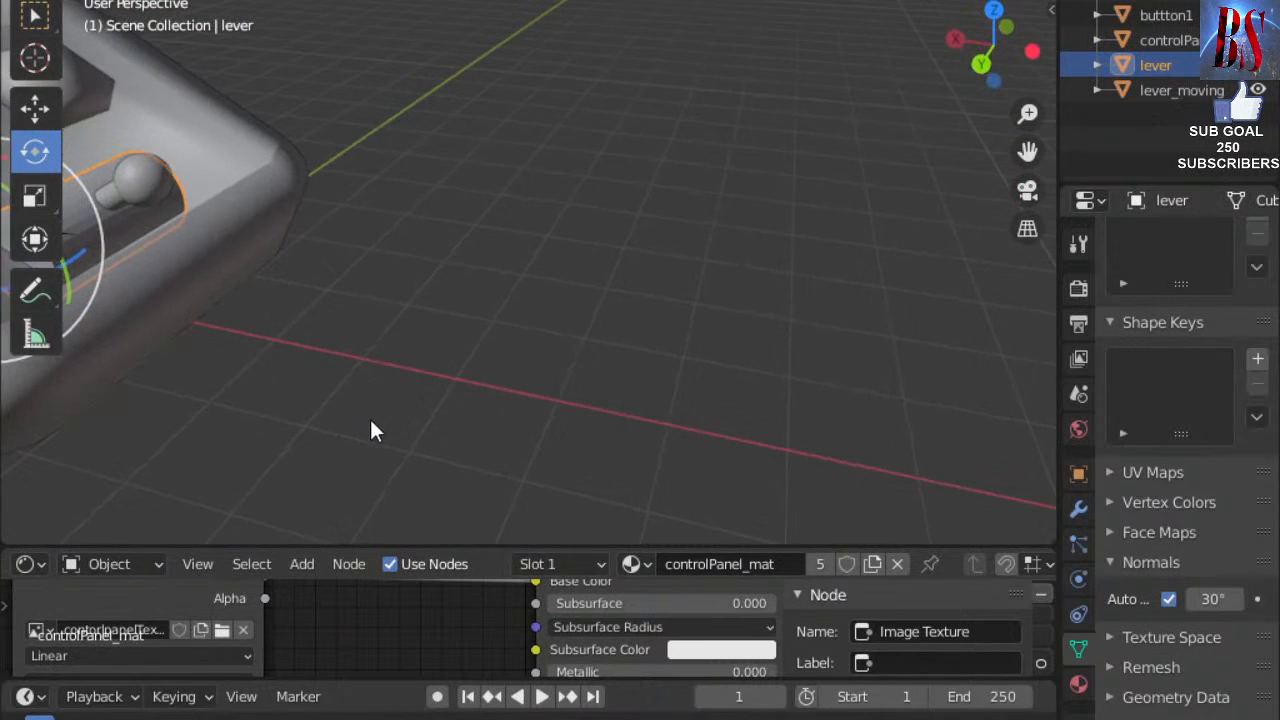
middle_click_drag(254, 400, 816, 425)
middle_click_drag(709, 317, 783, 236)
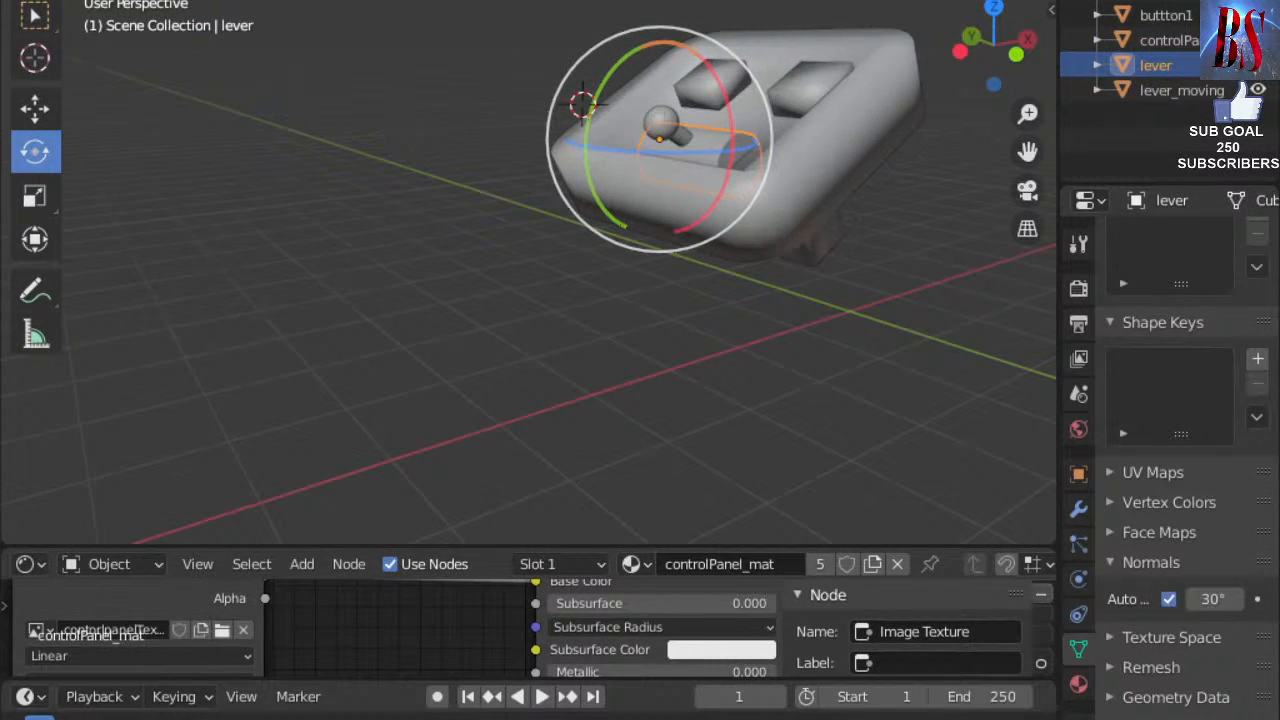
key("shift+a")
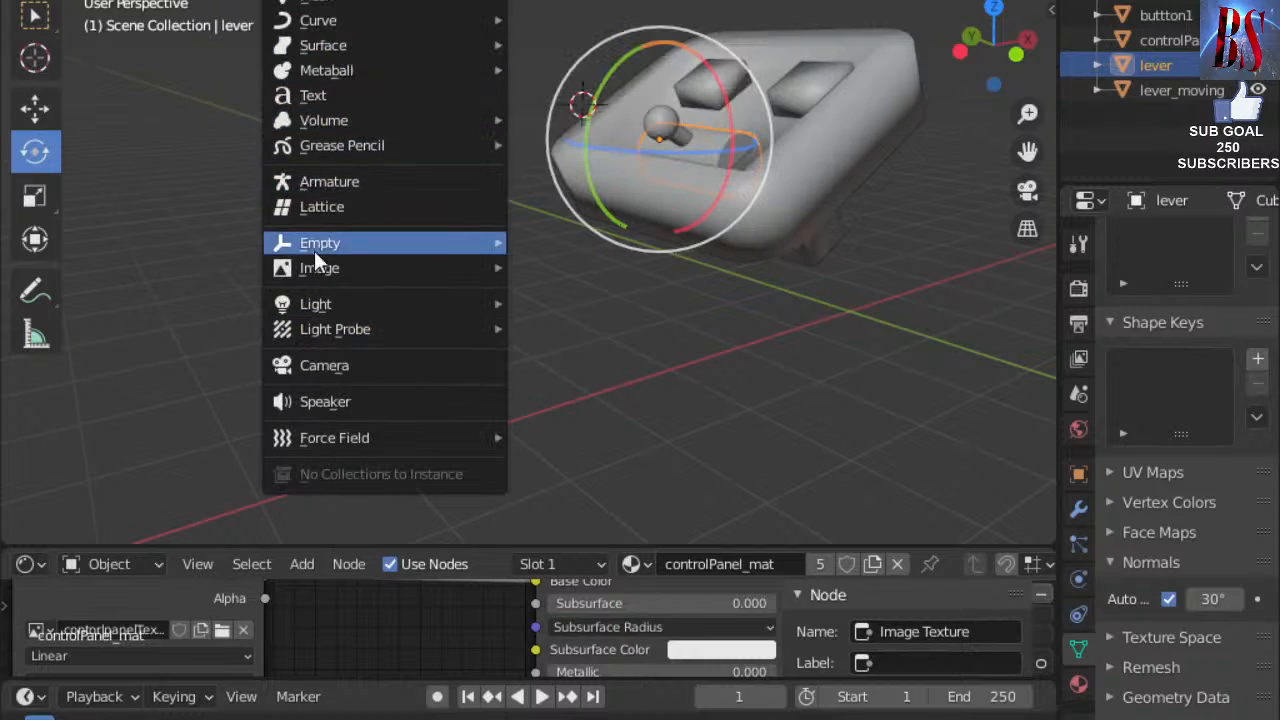
mouse_move(355, 4)
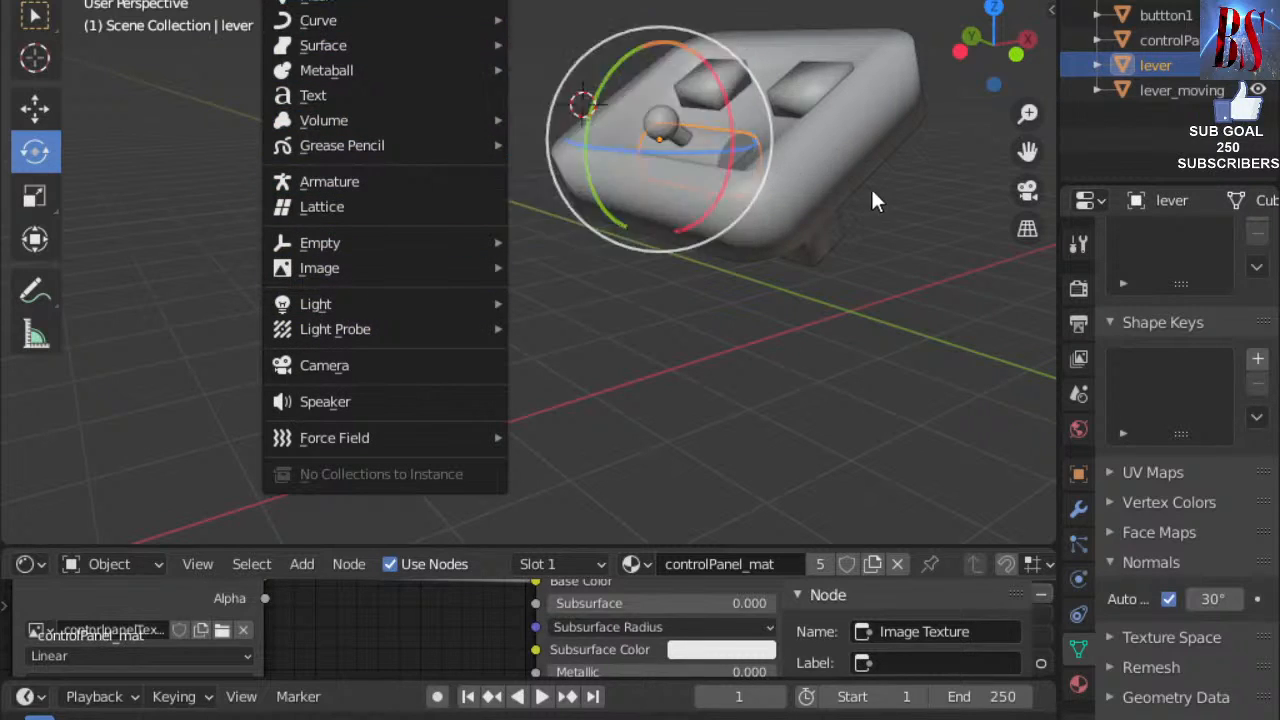
scroll(853, 168, "up", 1)
middle_click_drag(902, 97, 840, 360, "shift")
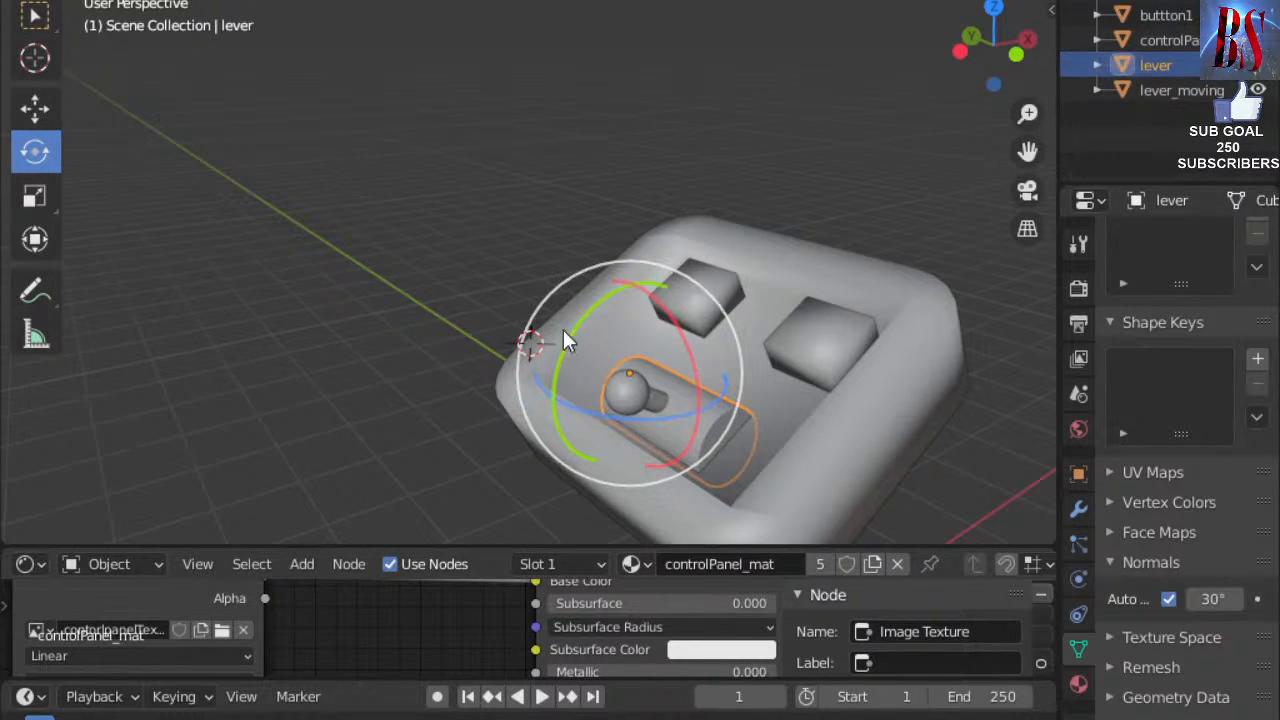
left_click_drag(574, 330, 600, 378)
key("ctrl+z")
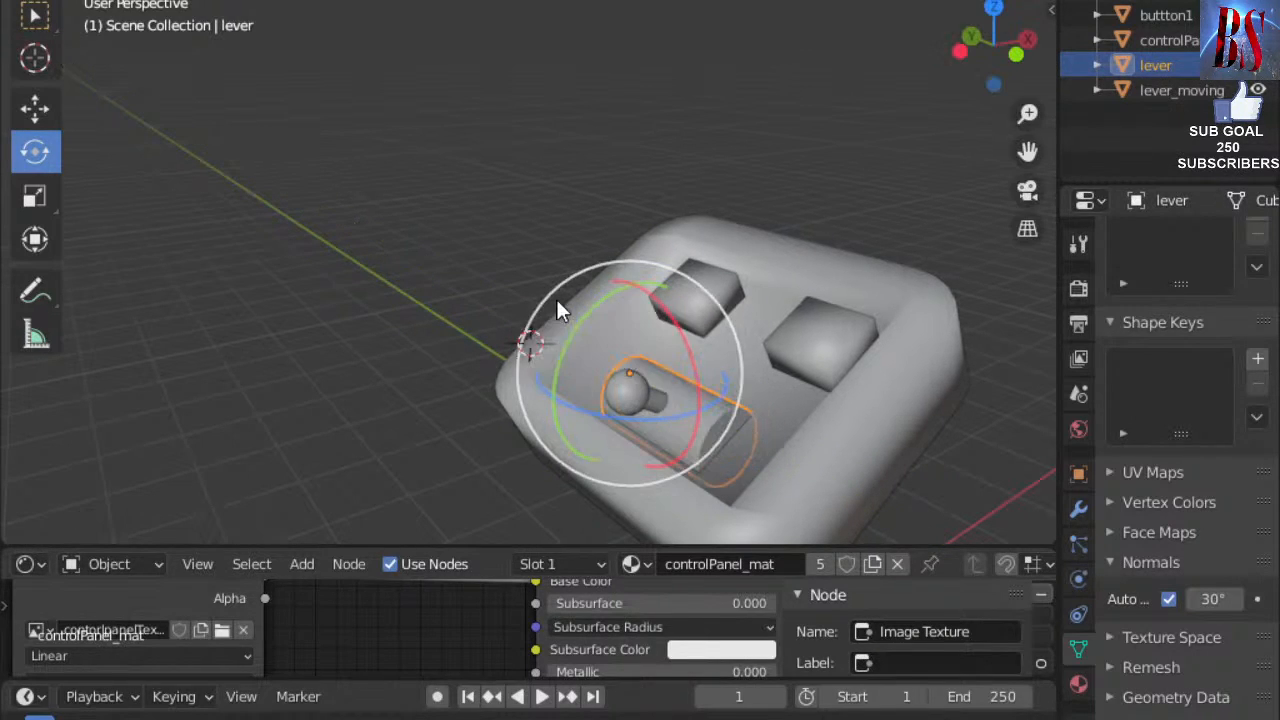
Deselect, snap the 3D cursor to the lever's end, check Object > Set Origin, then drop the cursor on the grid.
left_click(834, 193)
left_click(34, 57)
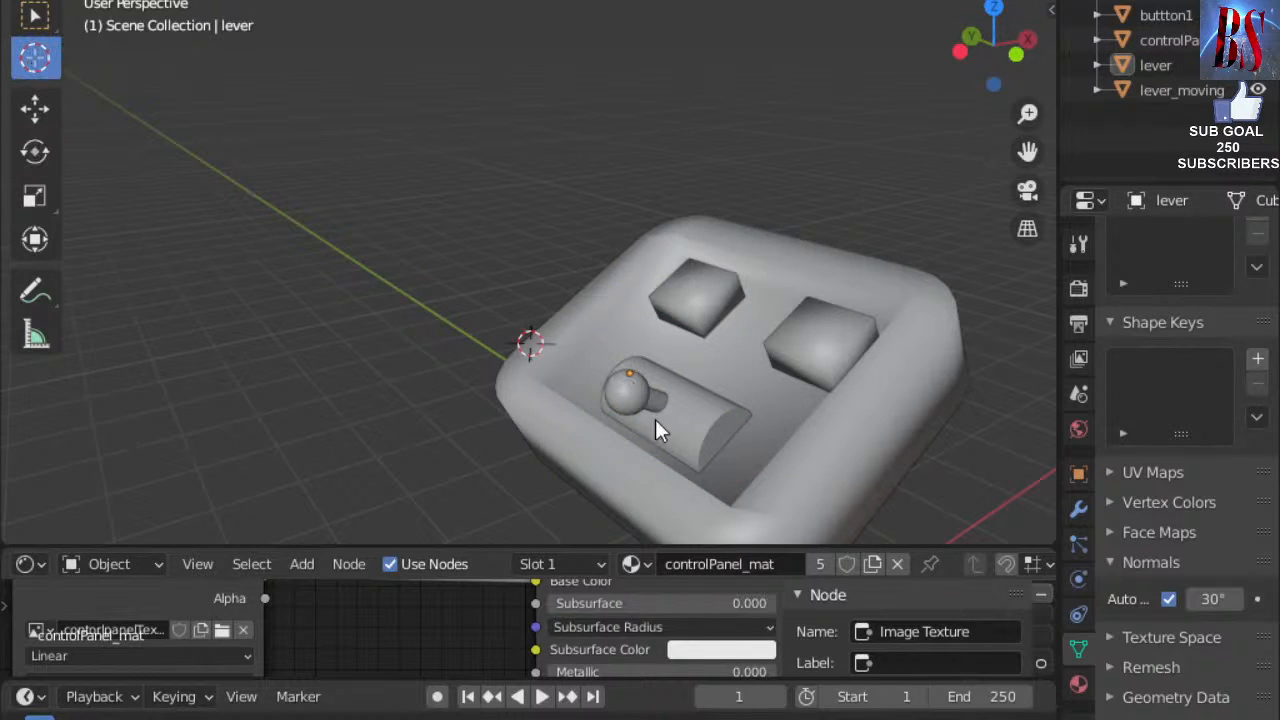
left_click(720, 432)
left_click_drag(719, 432, 723, 433)
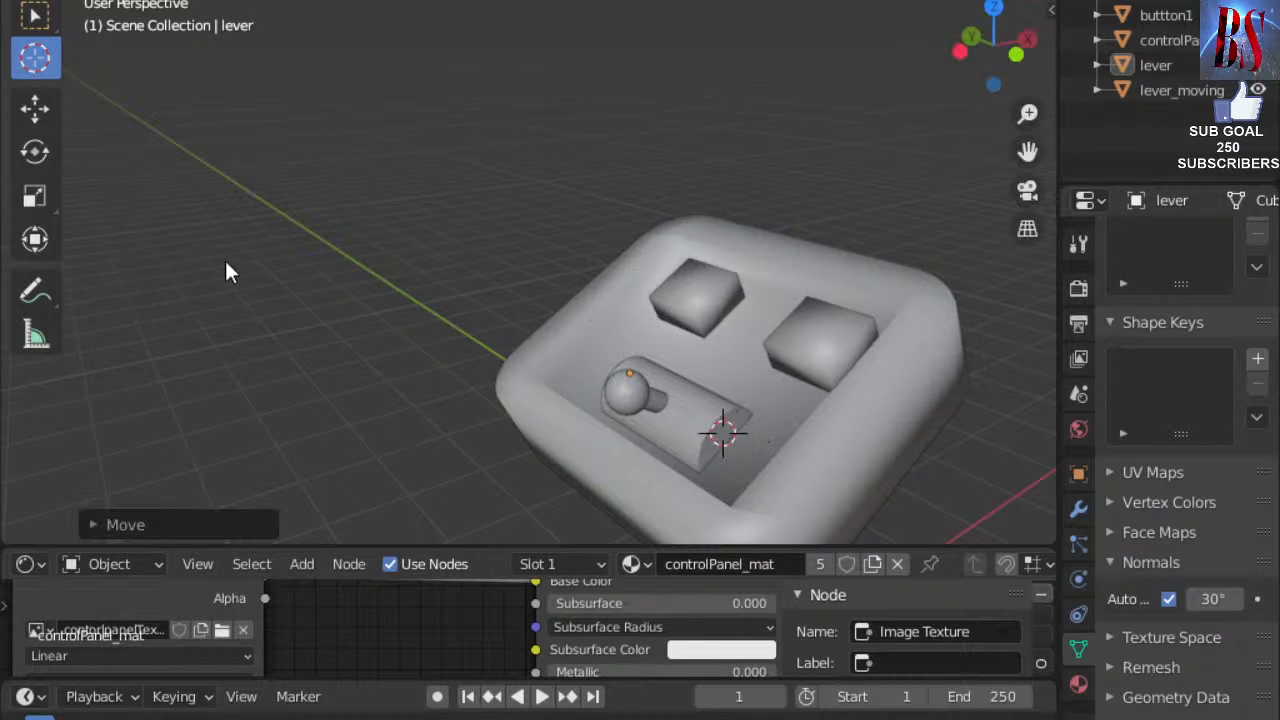
left_click(322, 1)
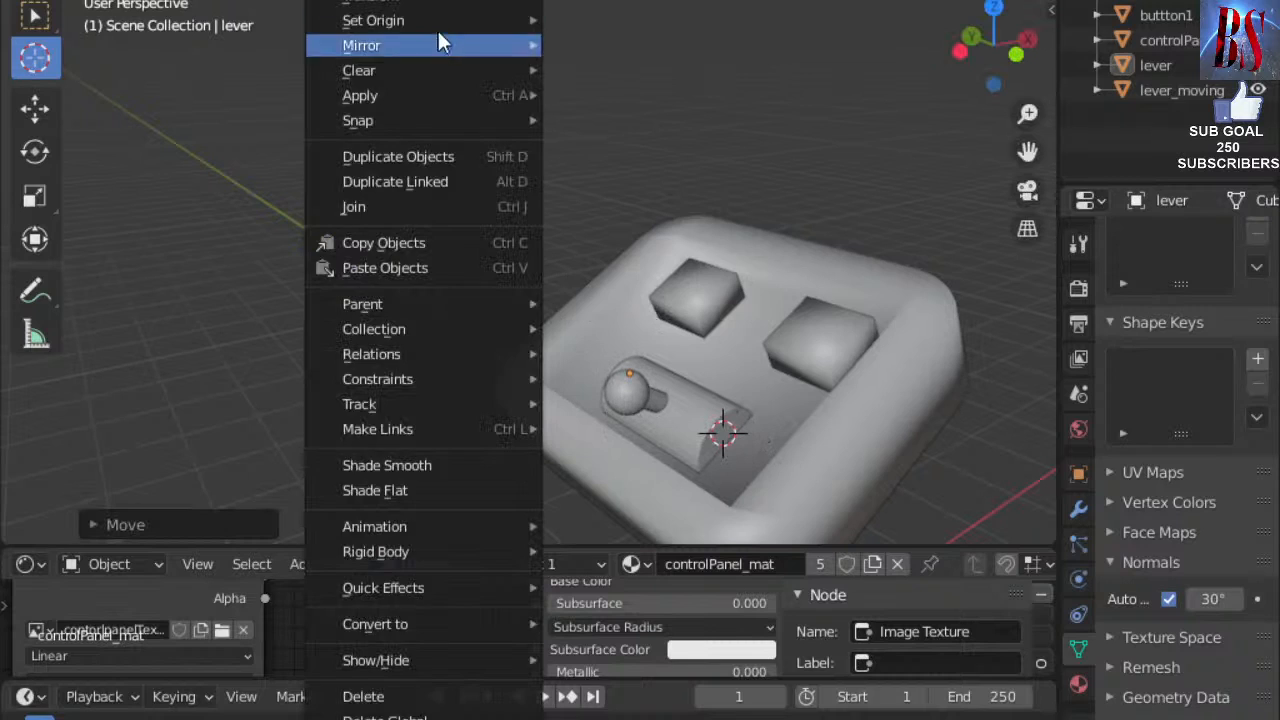
mouse_move(461, 19)
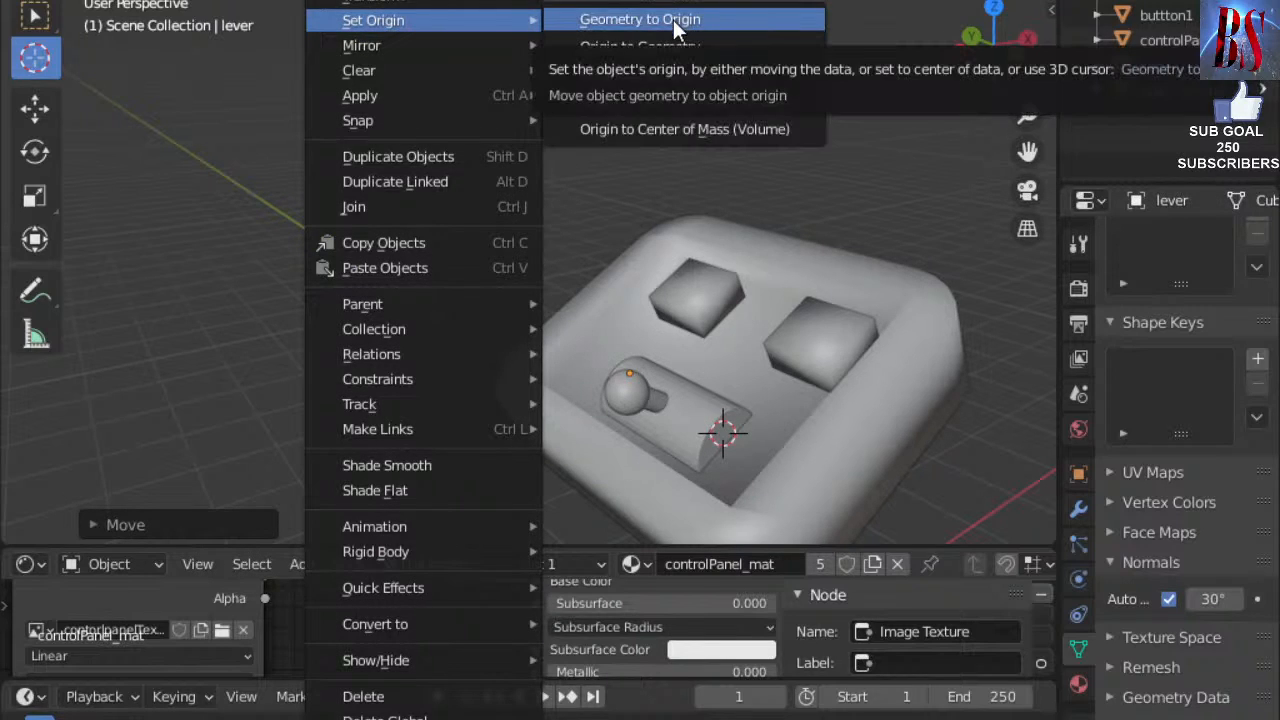
left_click(432, 260)
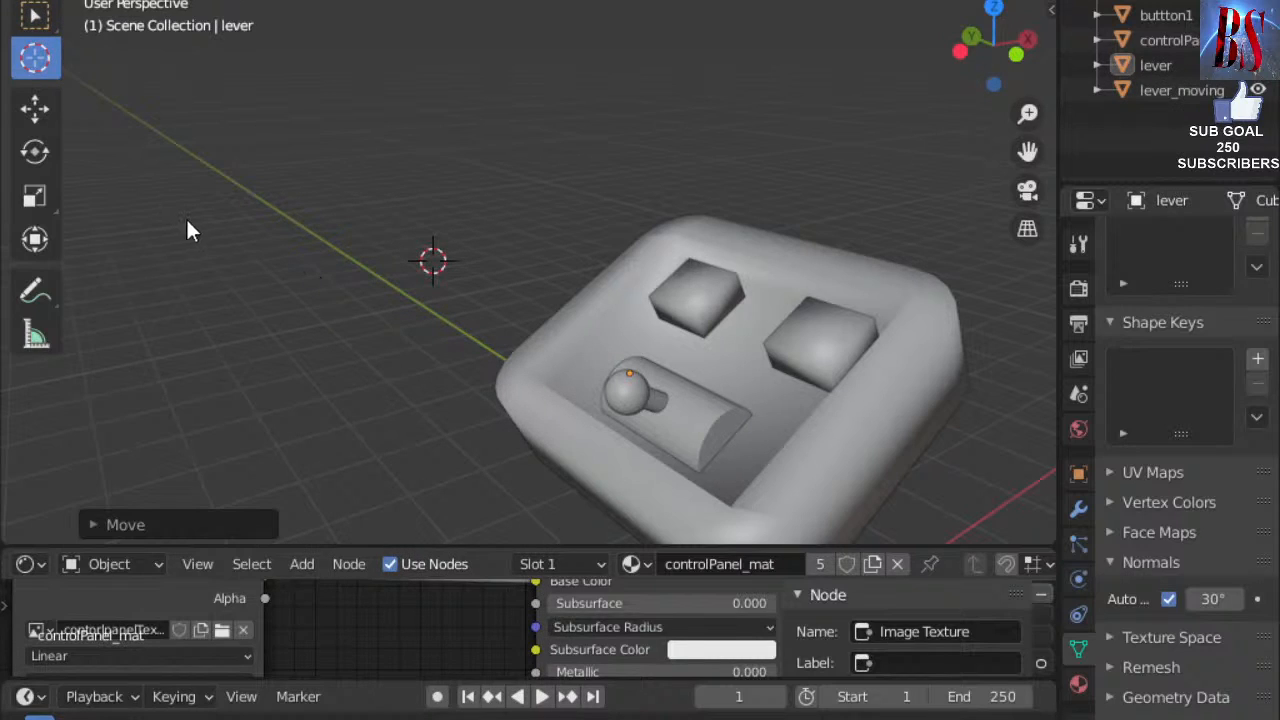
Dismiss the Z shading pie and switch back to the Select Box tool with W.
key("z")
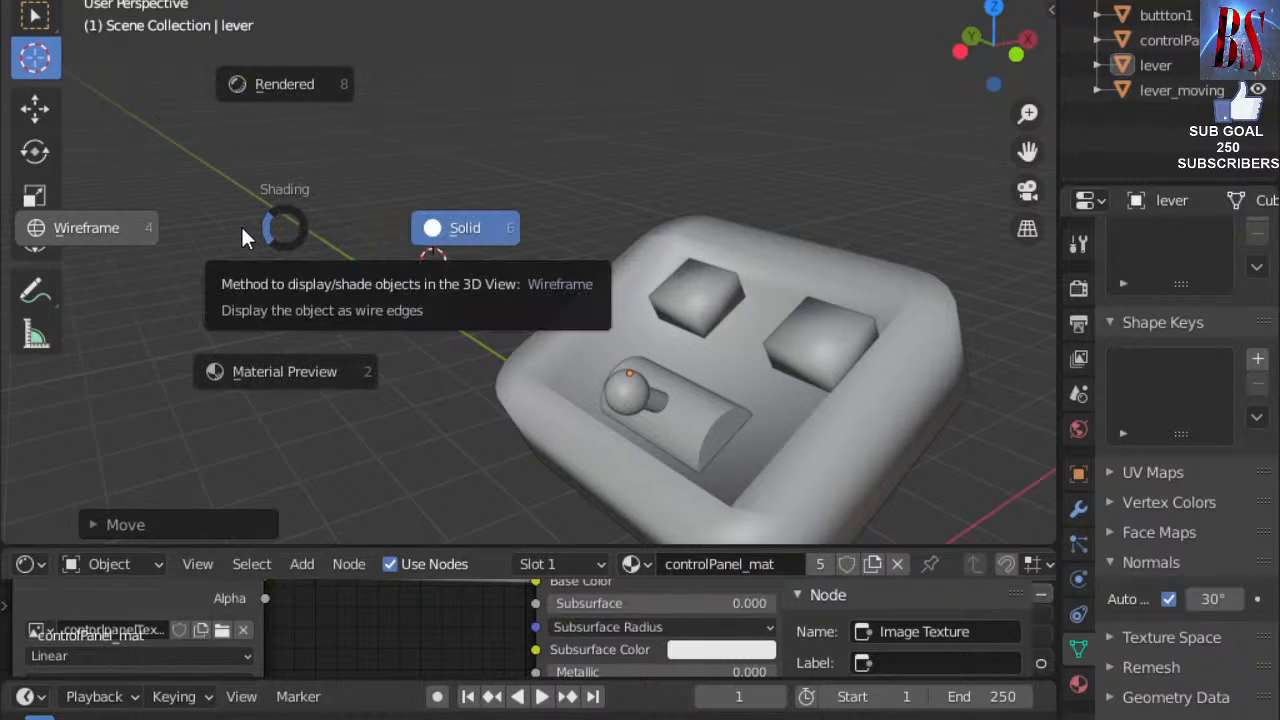
key("Escape")
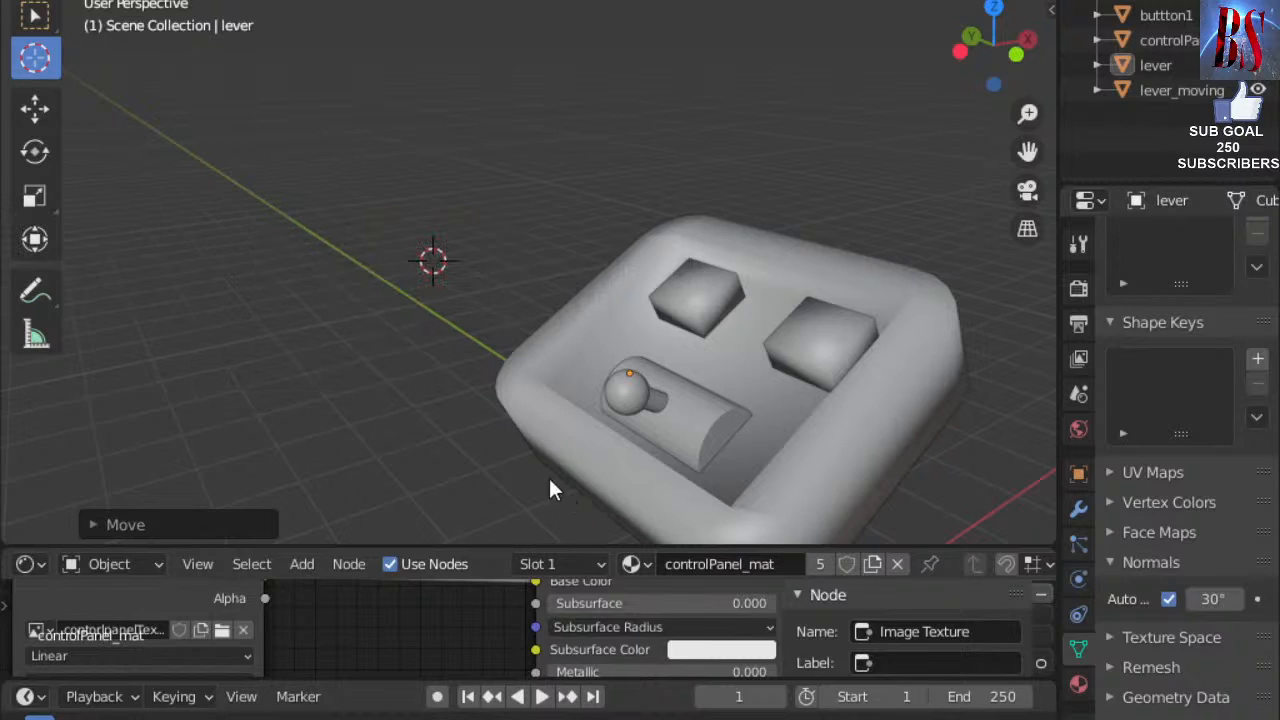
key("w")
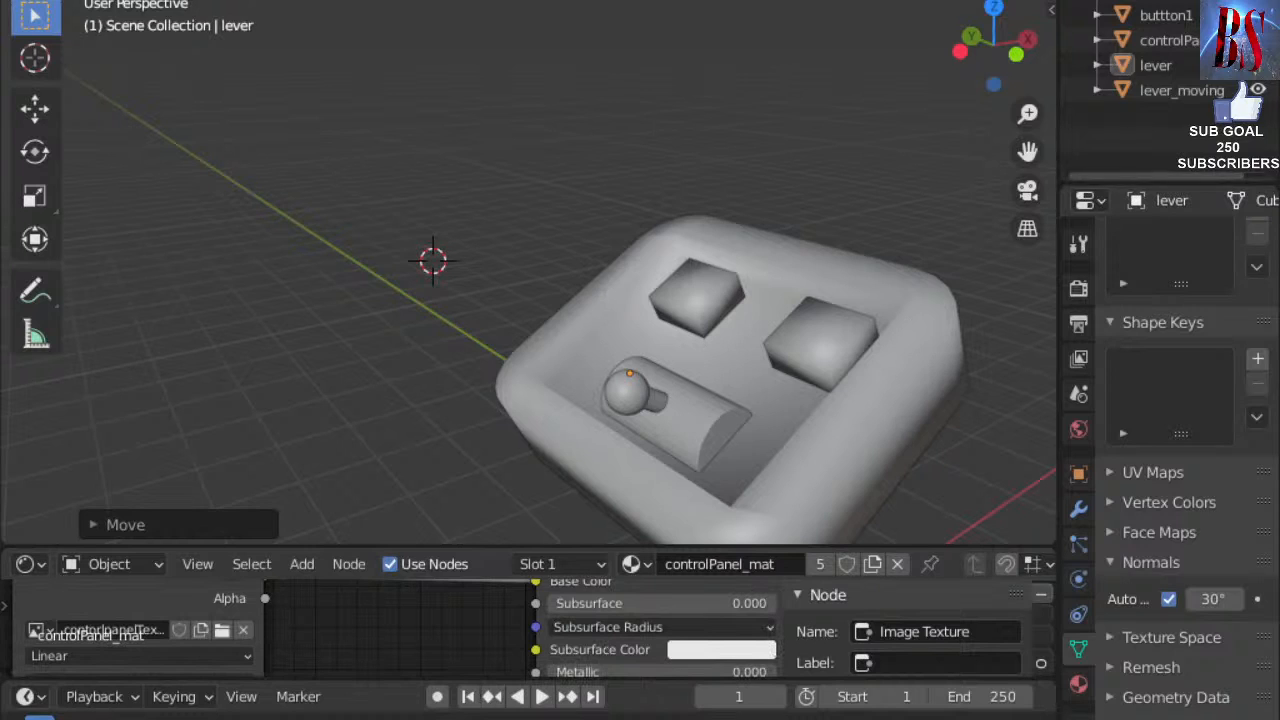
Enlarge the Shader Editor upward and zoom so the texture and Principled BSDF nodes fit.
scroll(502, 459, "down", 3)
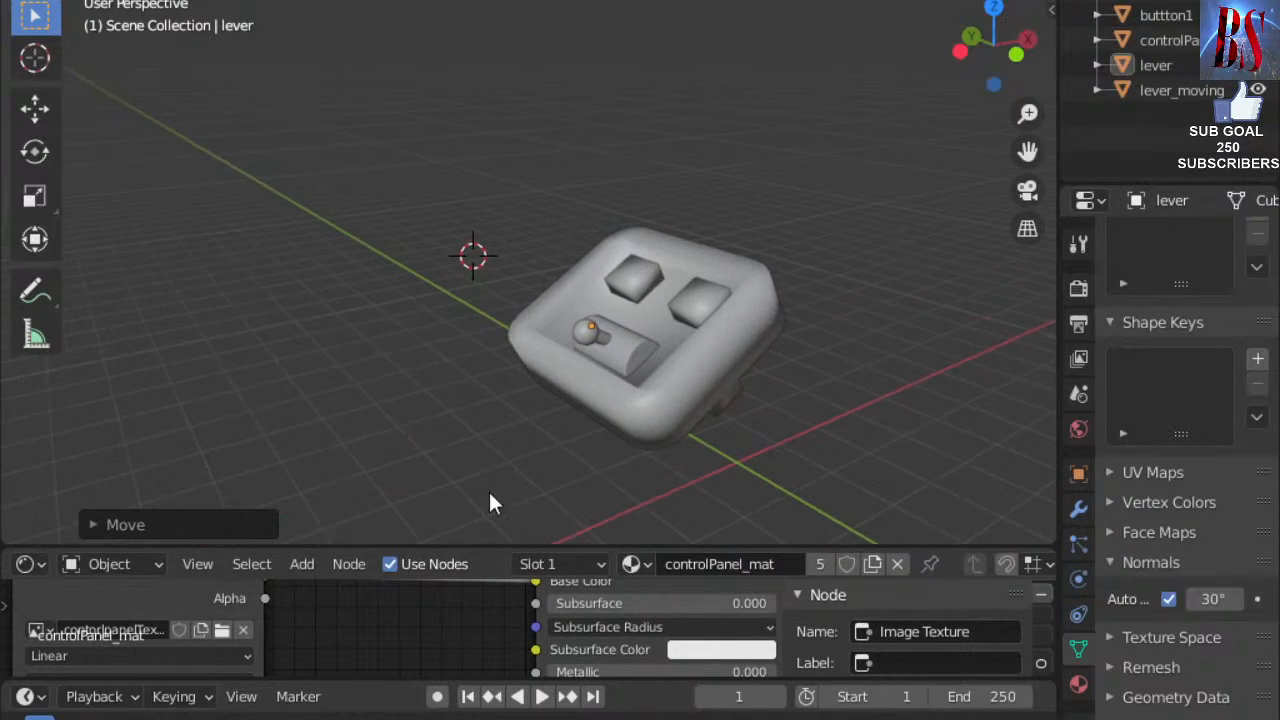
left_click_drag(473, 546, 473, 252)
scroll(417, 470, "down", 1)
scroll(417, 470, "down", 1)
scroll(412, 472, "up", 2)
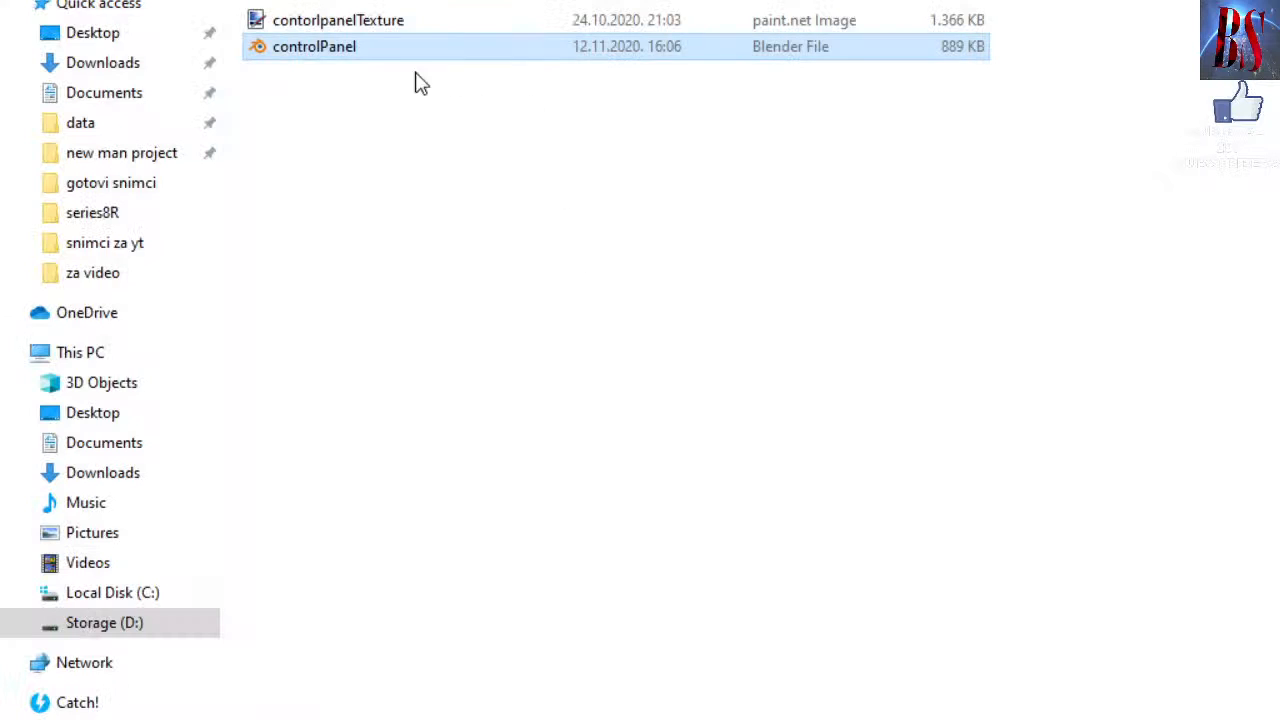
Select the contorlpanelTexture image beside the controlPanel Blender file in File Explorer.
left_click(310, 22)
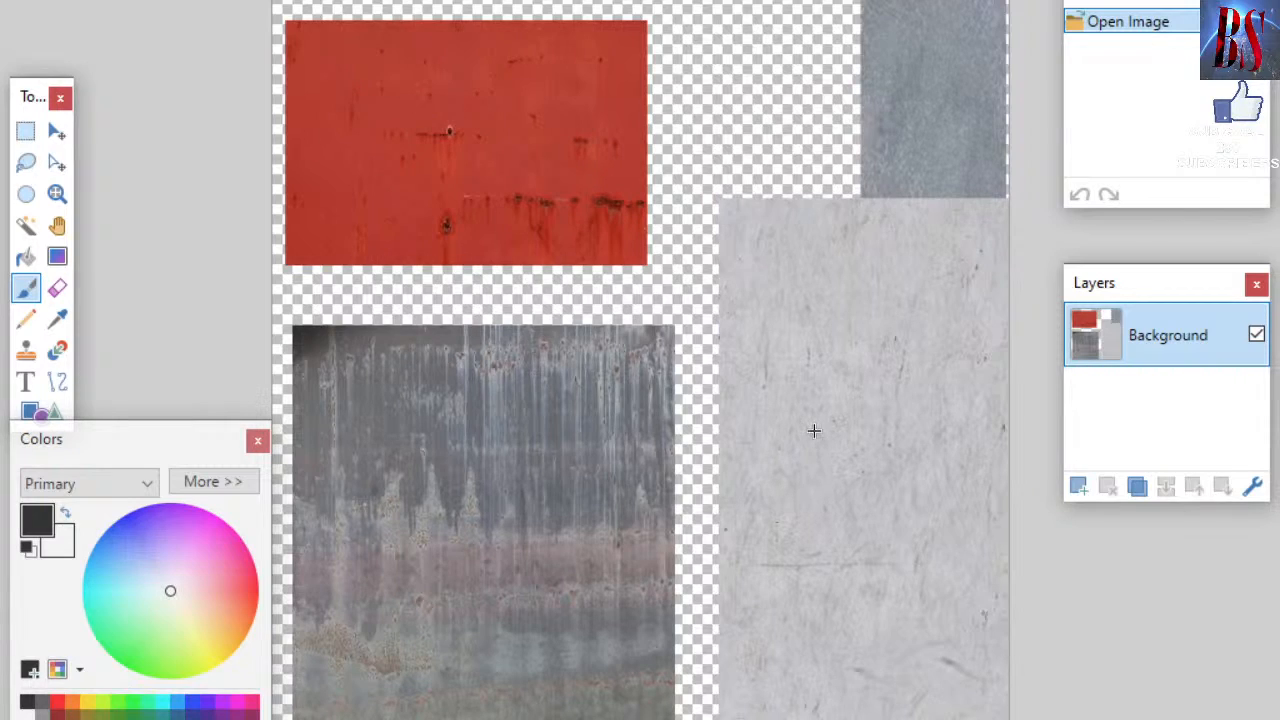
After reviewing the texture in paint.net, switch back to the Blender window.
left_click(645, 719)
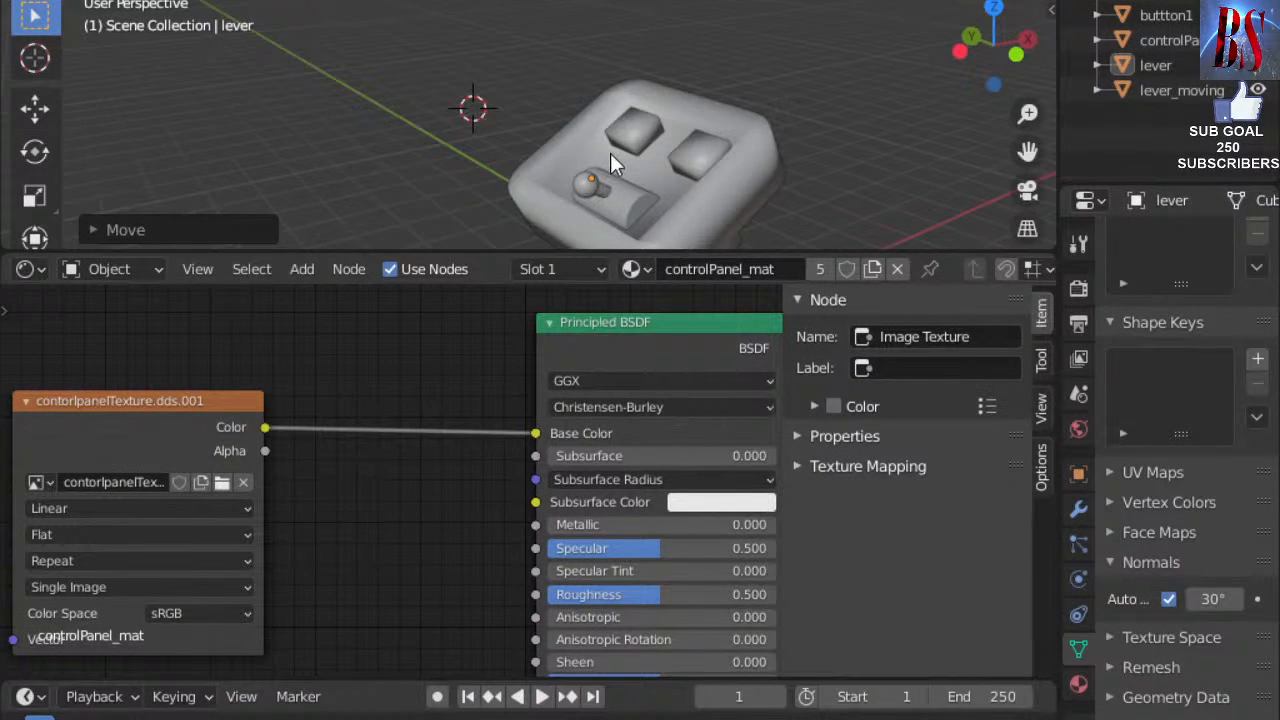
Return to Object Mode, select all panel objects, then enter Edit Mode and select every mesh.
left_click(92, 0)
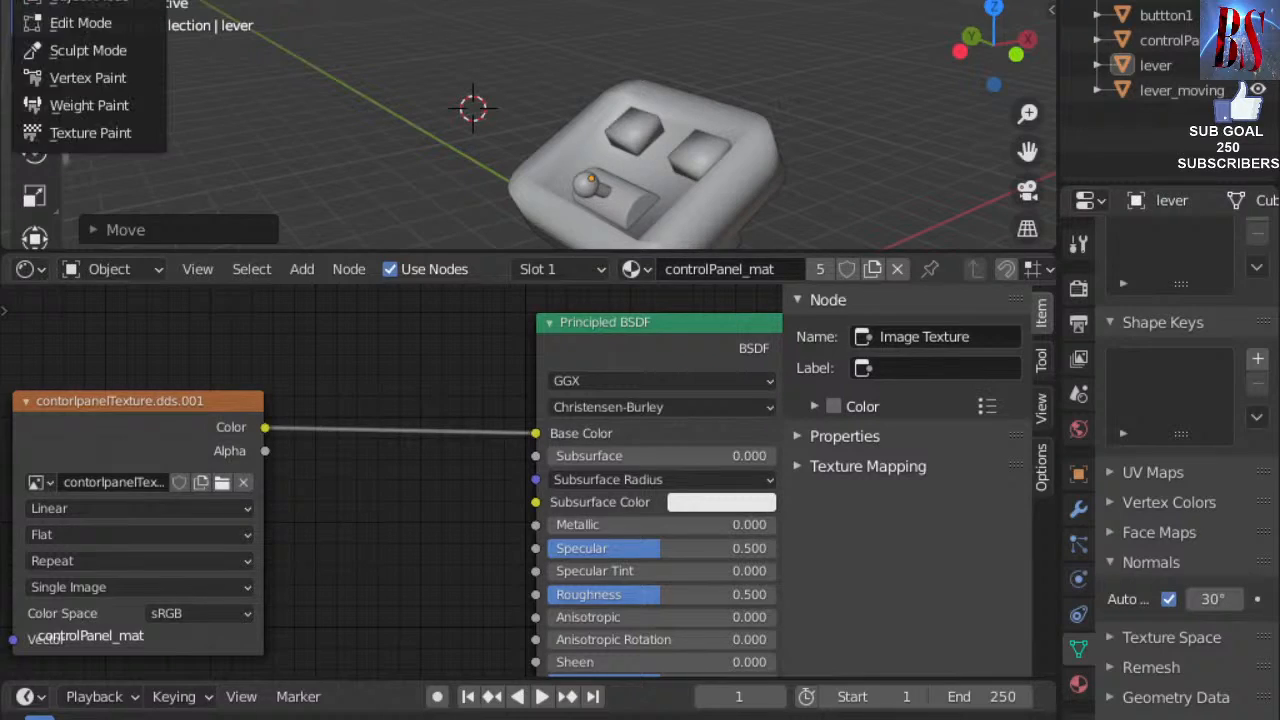
key("Tab")
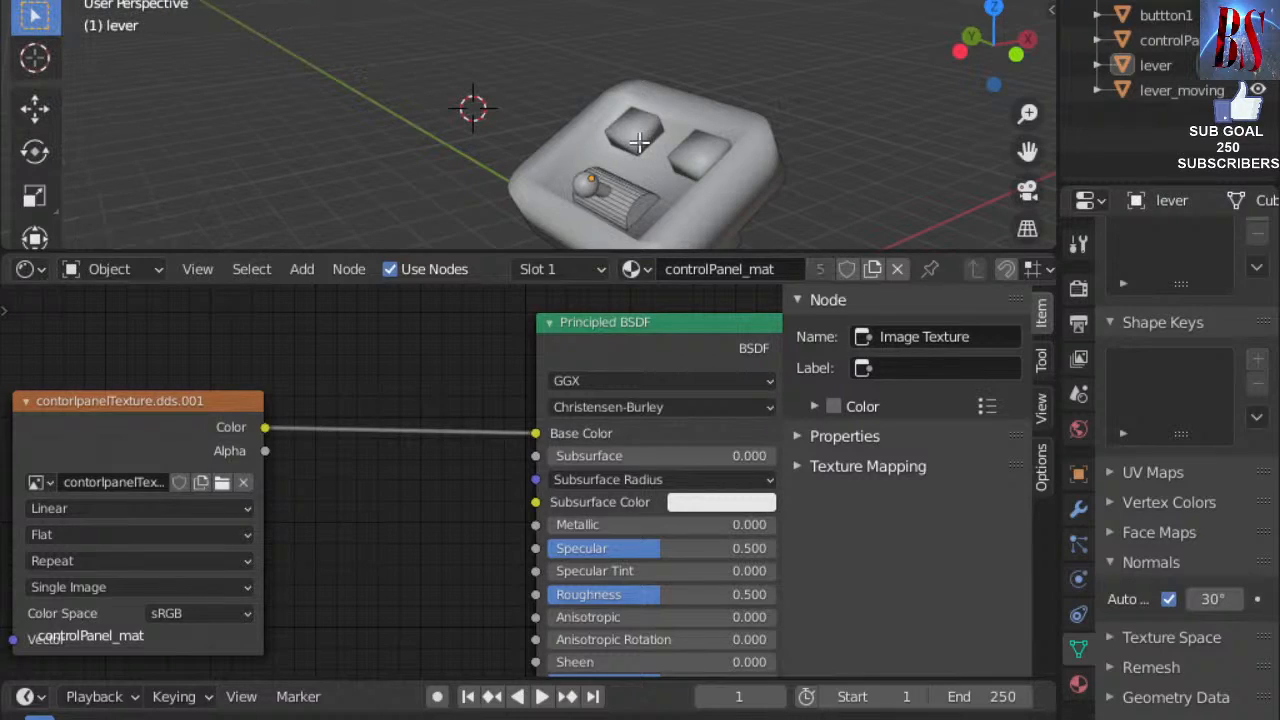
left_click(92, 0)
left_click(60, 5)
key("a")
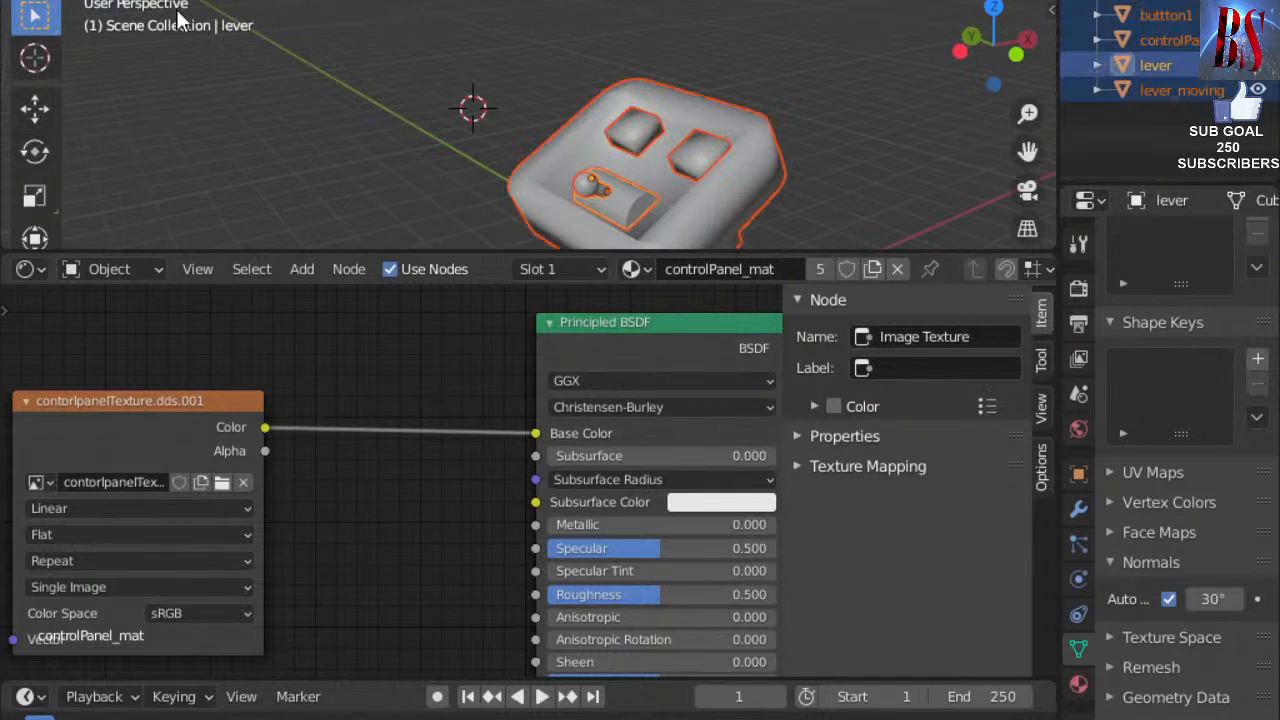
key("Tab")
key("a")
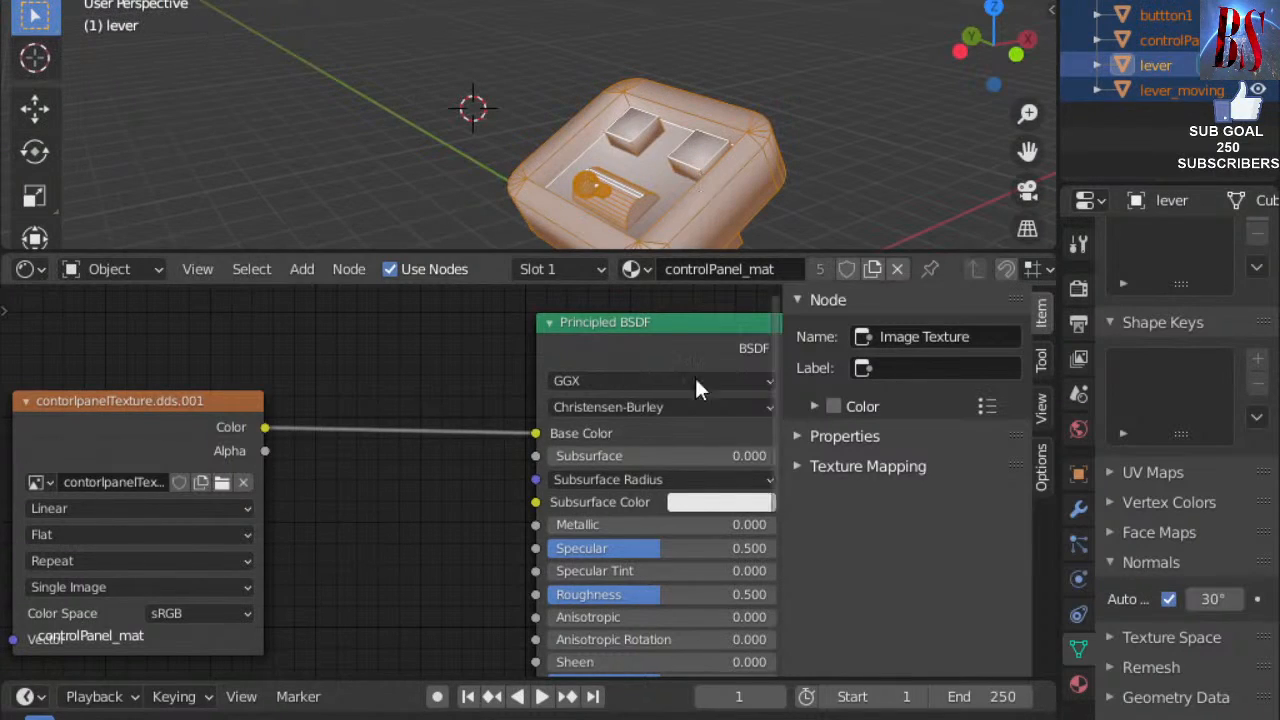
left_click(30, 269)
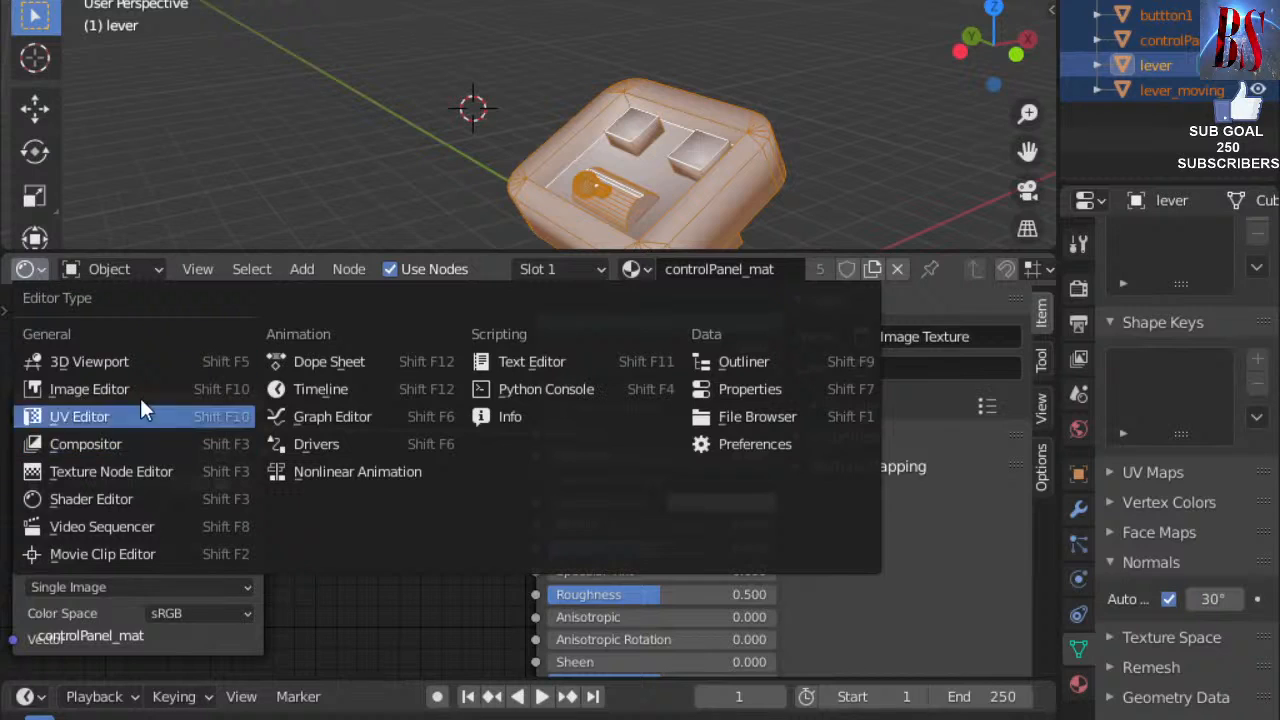
Switch the lower node editor to a UV Editor and pan toward the lever islands and red texture.
left_click(110, 416)
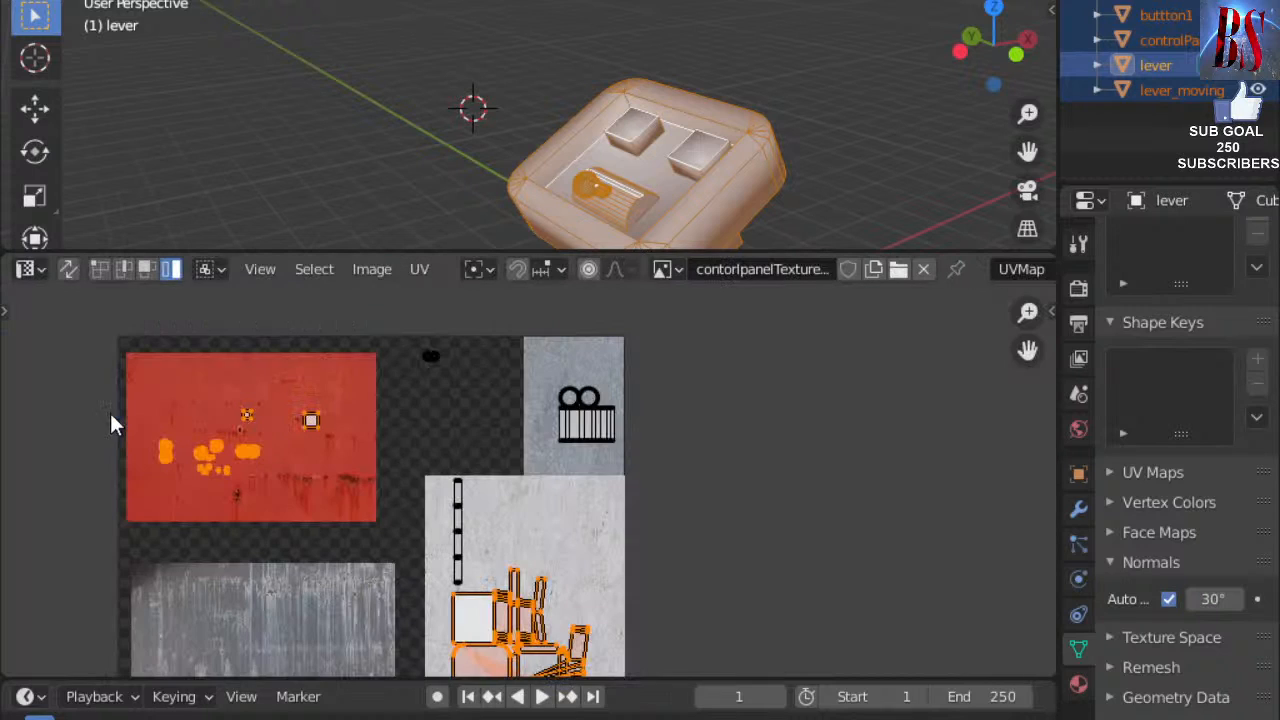
scroll(440, 545, "down", 4)
scroll(447, 538, "up", 6)
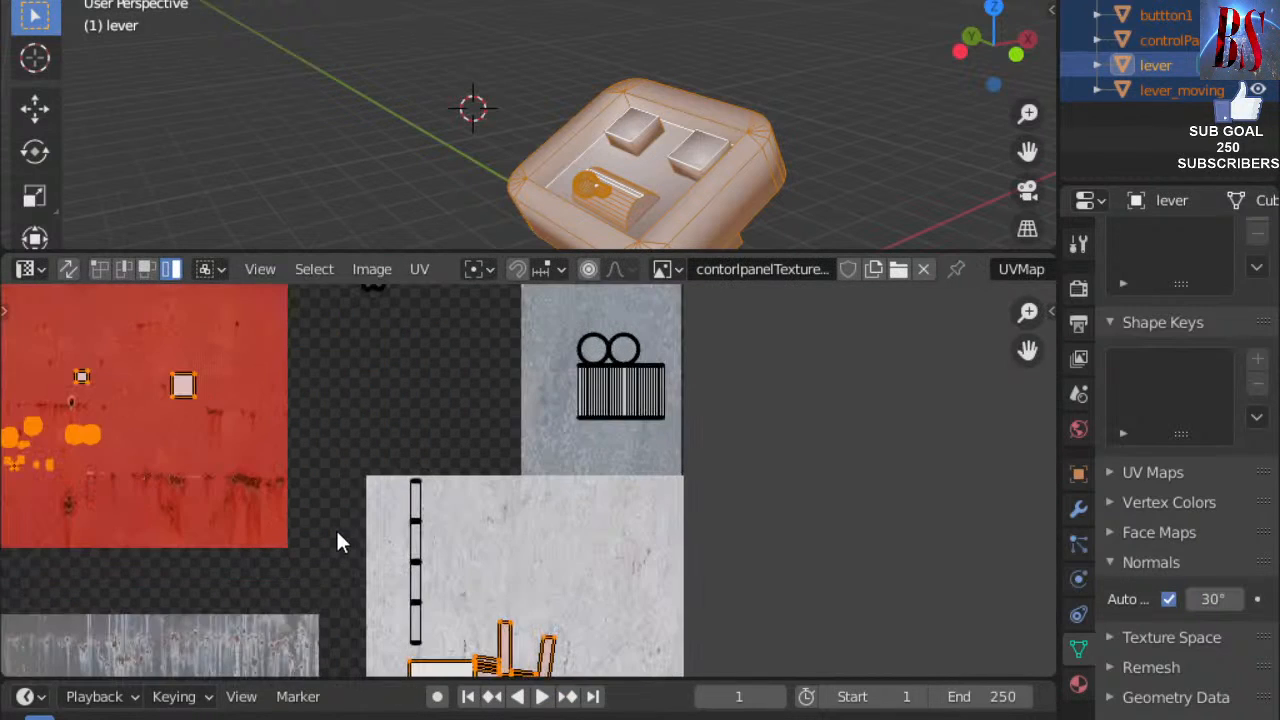
middle_click_drag(789, 563, 838, 327)
middle_click_drag(921, 446, 920, 598)
Zoom and pan to frame the whole contorlpanelTexture atlas with its UV islands.
scroll(823, 574, "down", 4)
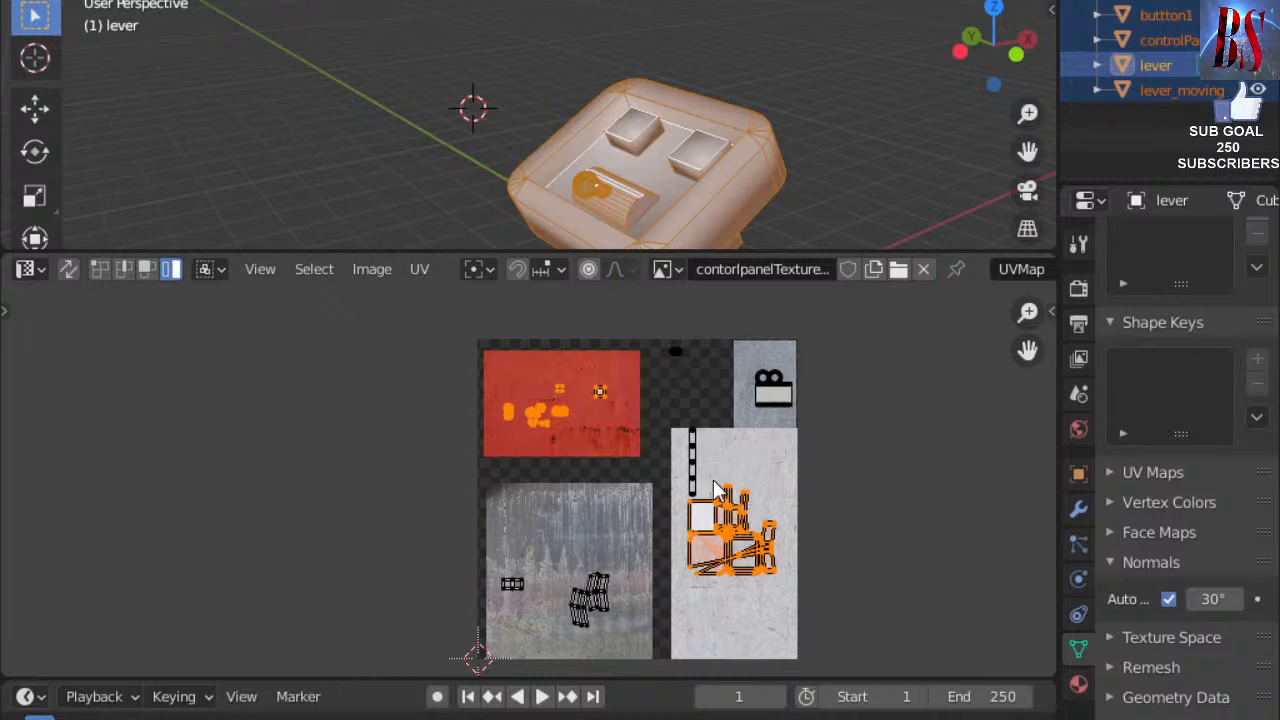
scroll(765, 535, "up", 5)
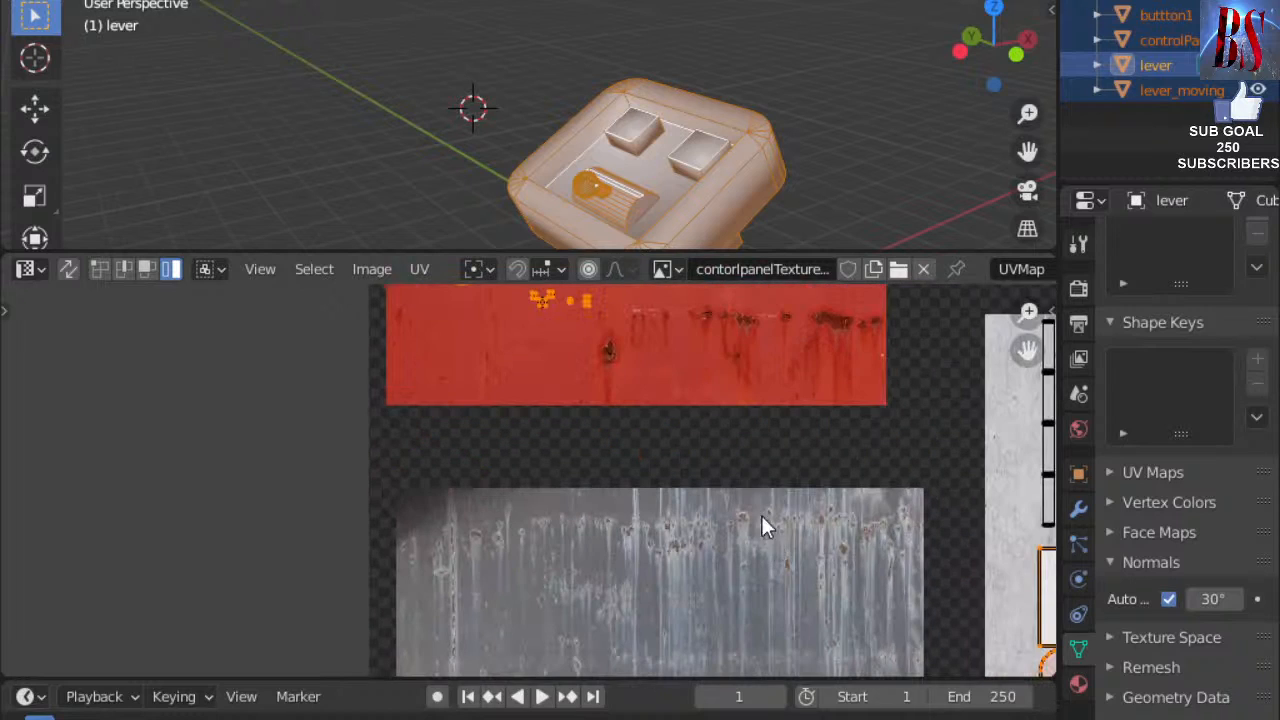
middle_click_drag(713, 400, 703, 603)
scroll(698, 593, "down", 3)
middle_click_drag(691, 557, 684, 498)
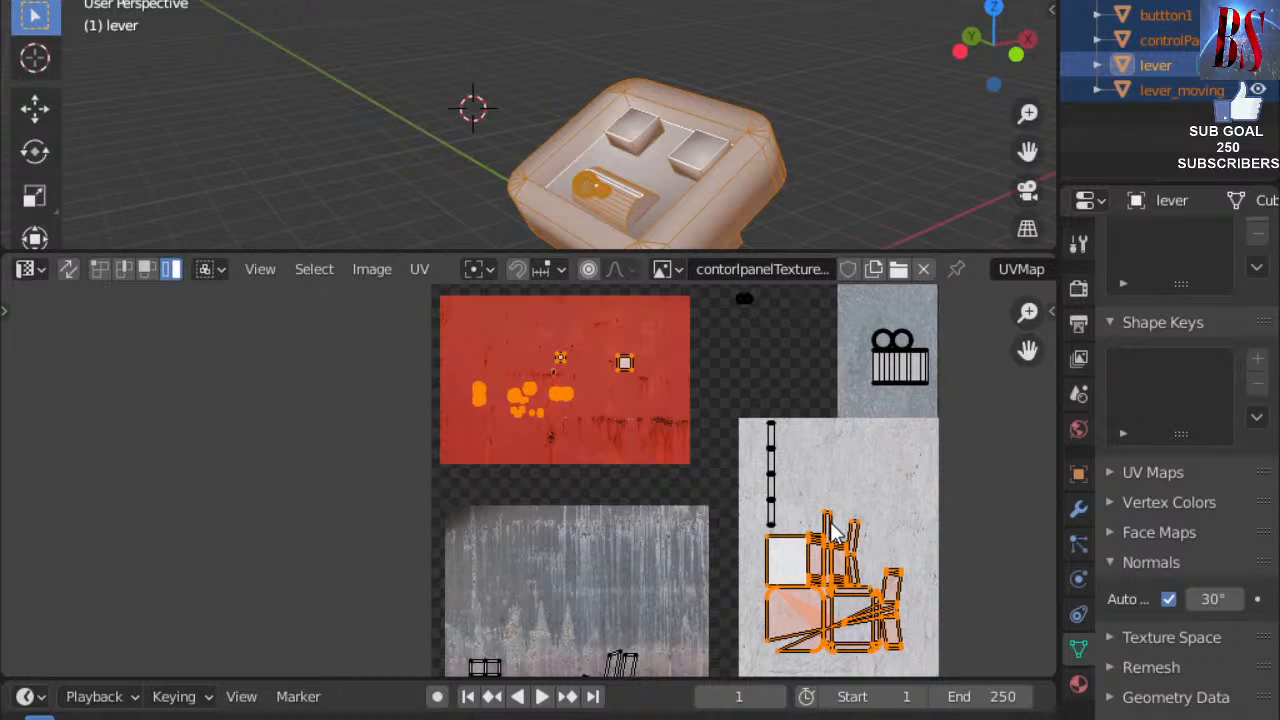
scroll(835, 533, "up", 1)
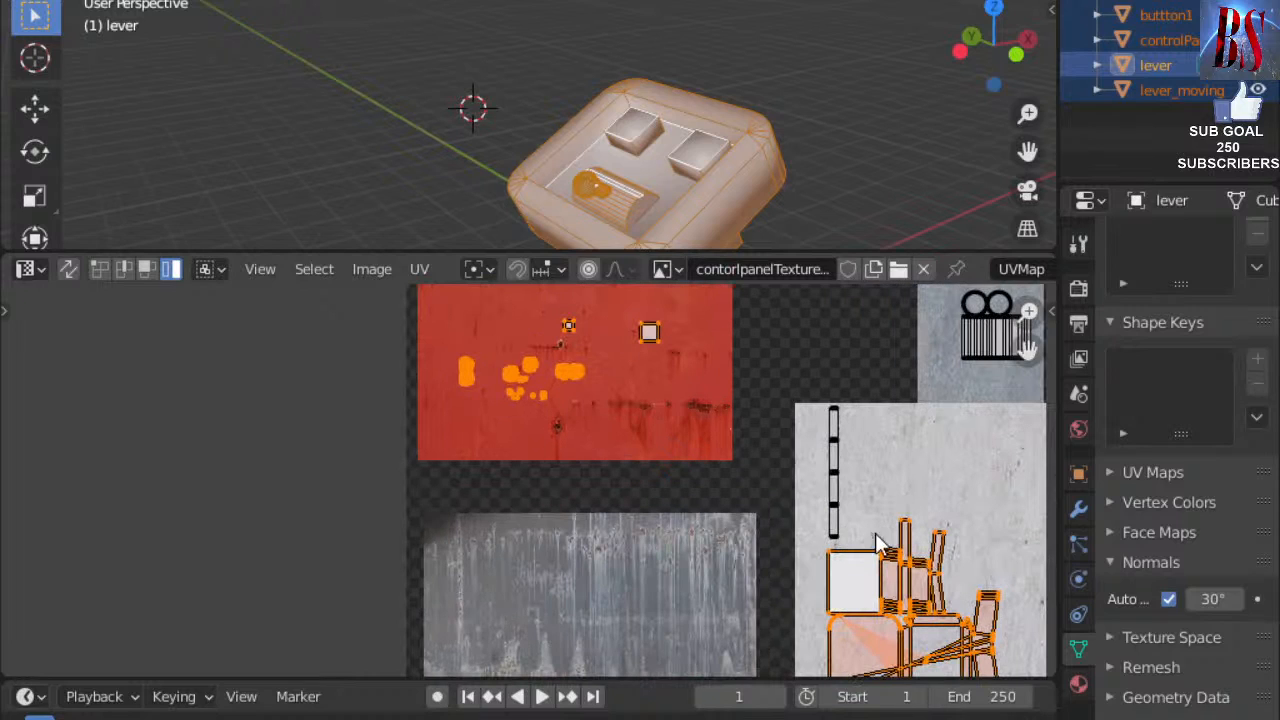
middle_click_drag(968, 483, 785, 486)
scroll(786, 486, "down", 1)
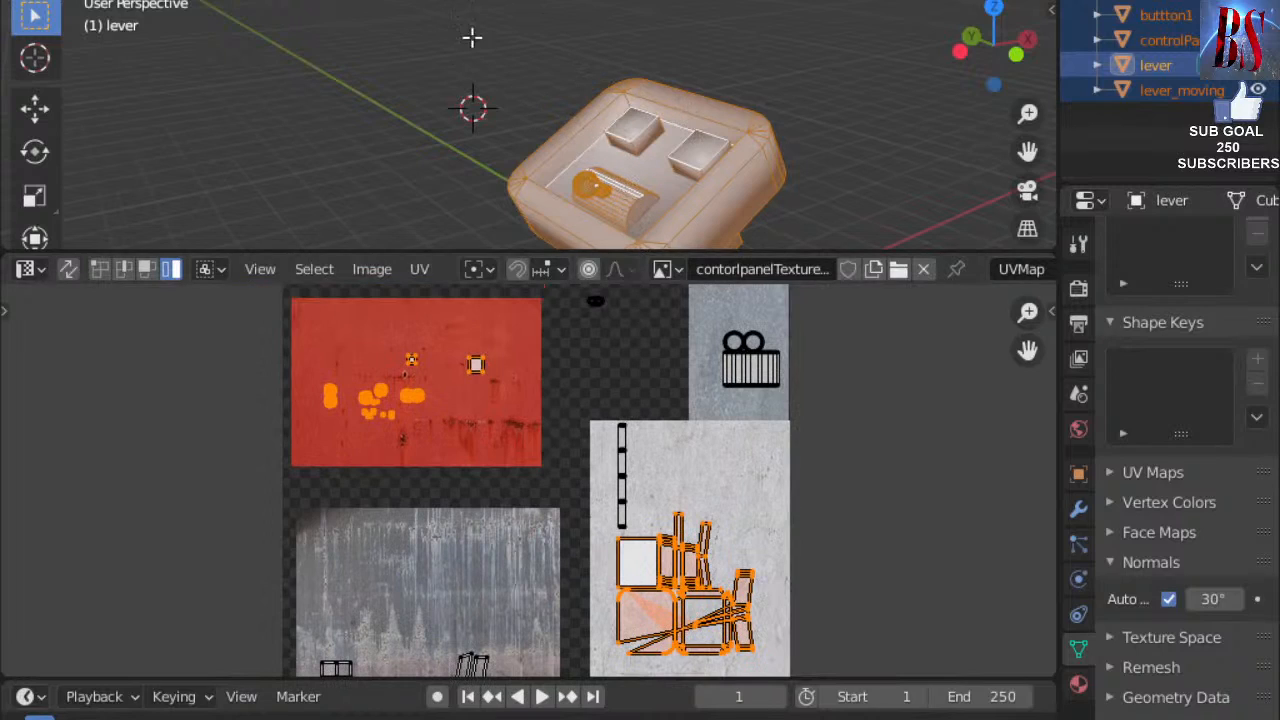
Select only the lever handle's UV island and drop it on the red texture's lower edge.
key("shift+a")
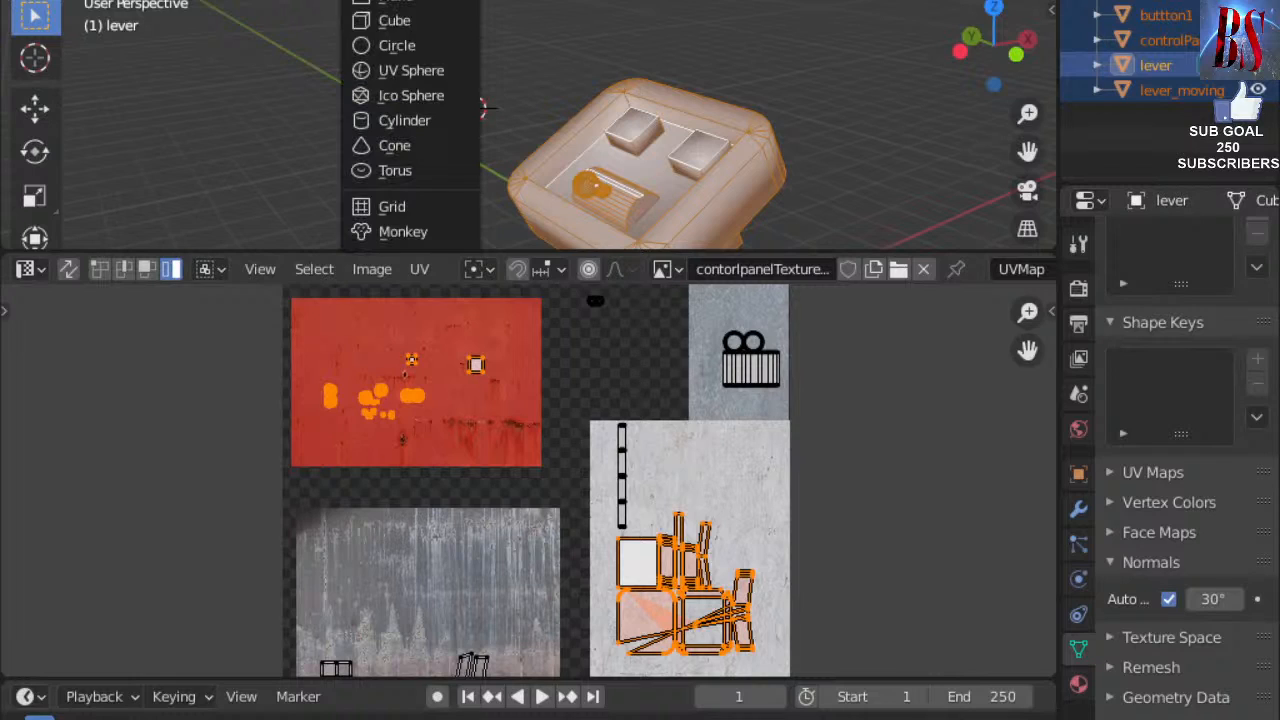
key("Escape")
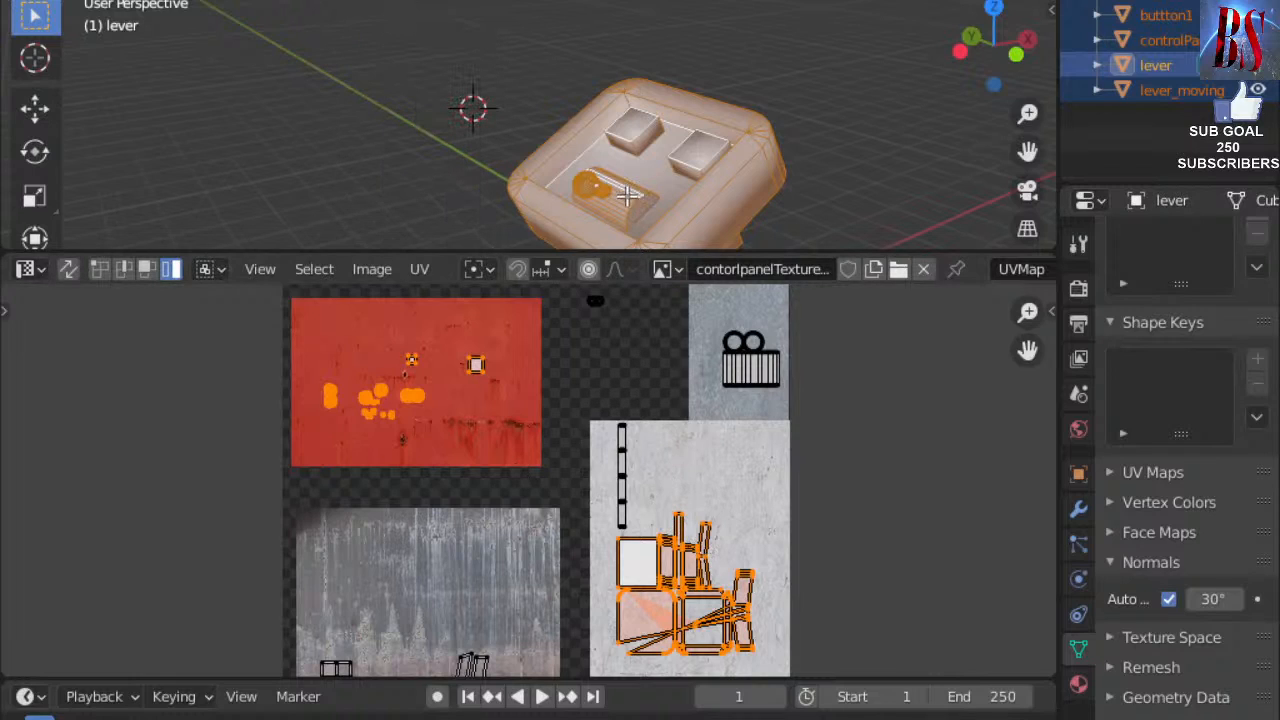
key("alt+a")
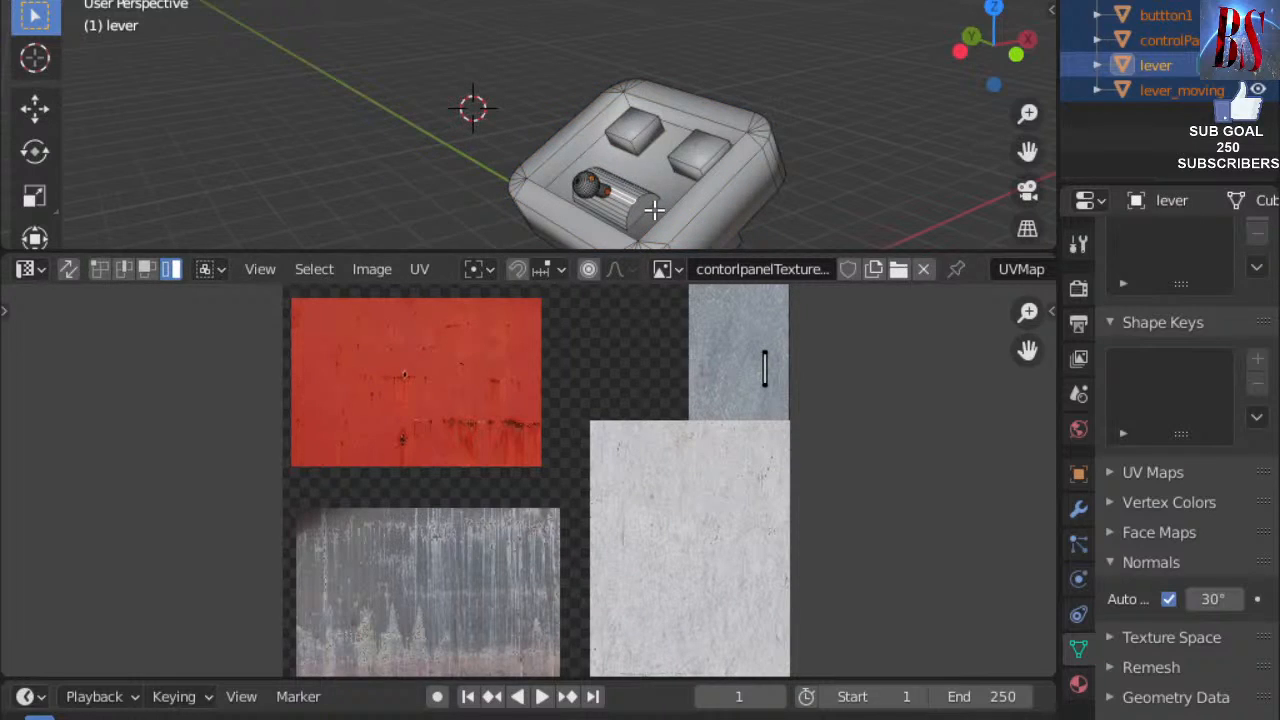
key("ctrl+l")
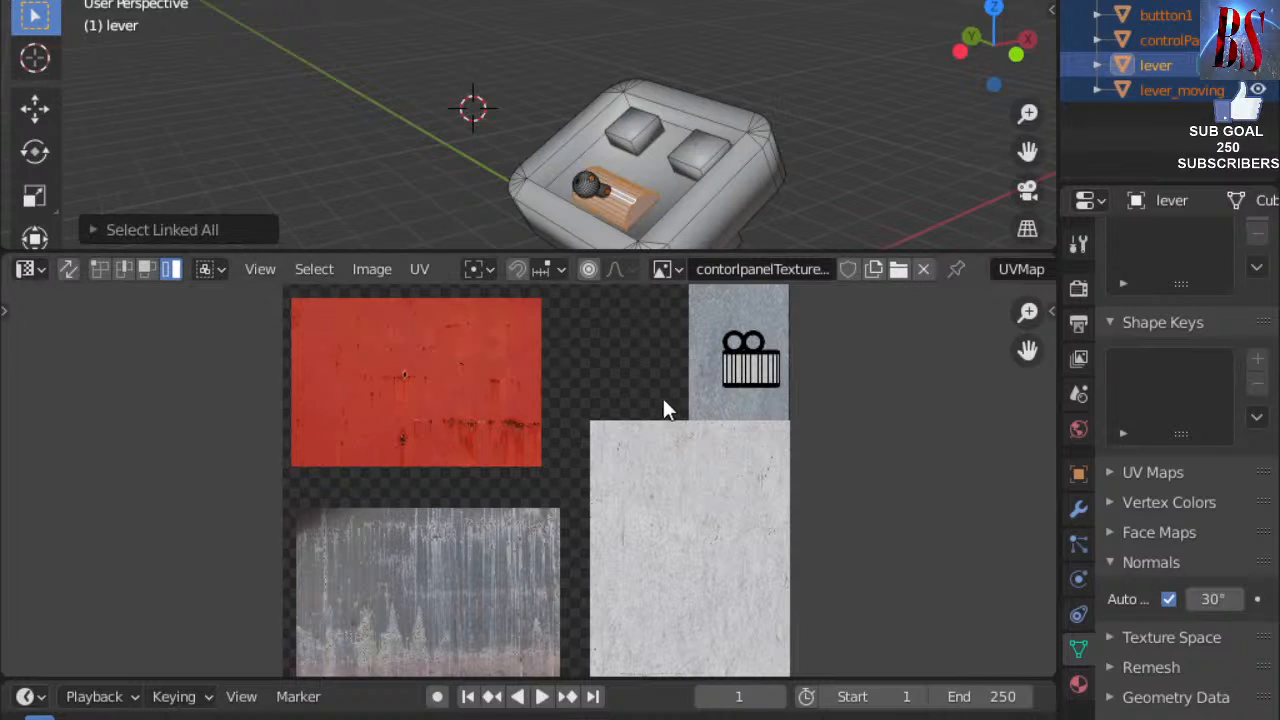
key("a")
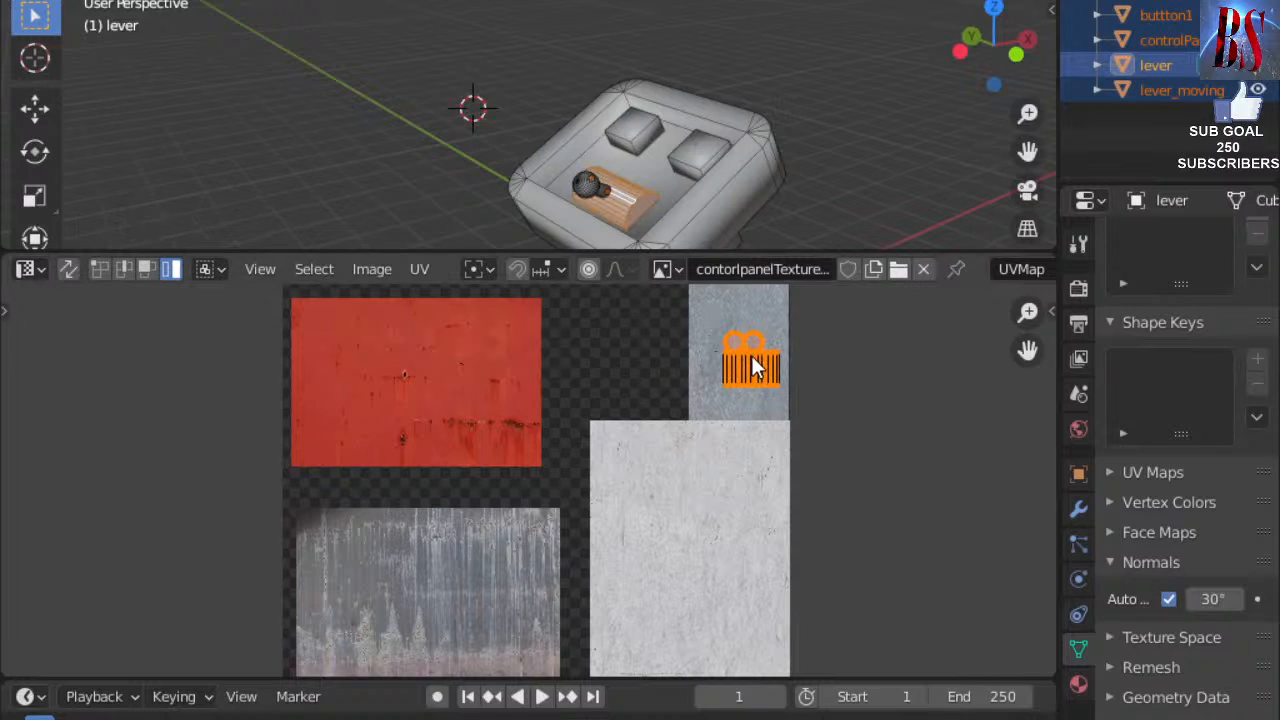
key("g")
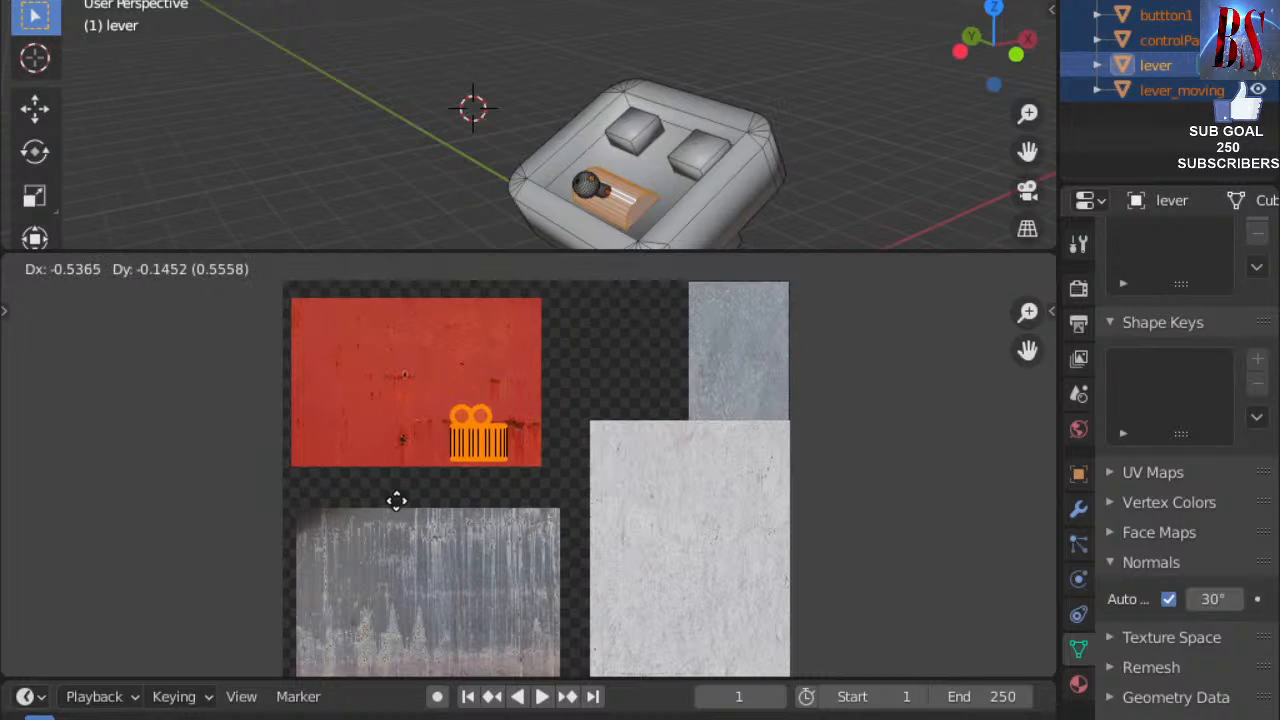
left_click(365, 530)
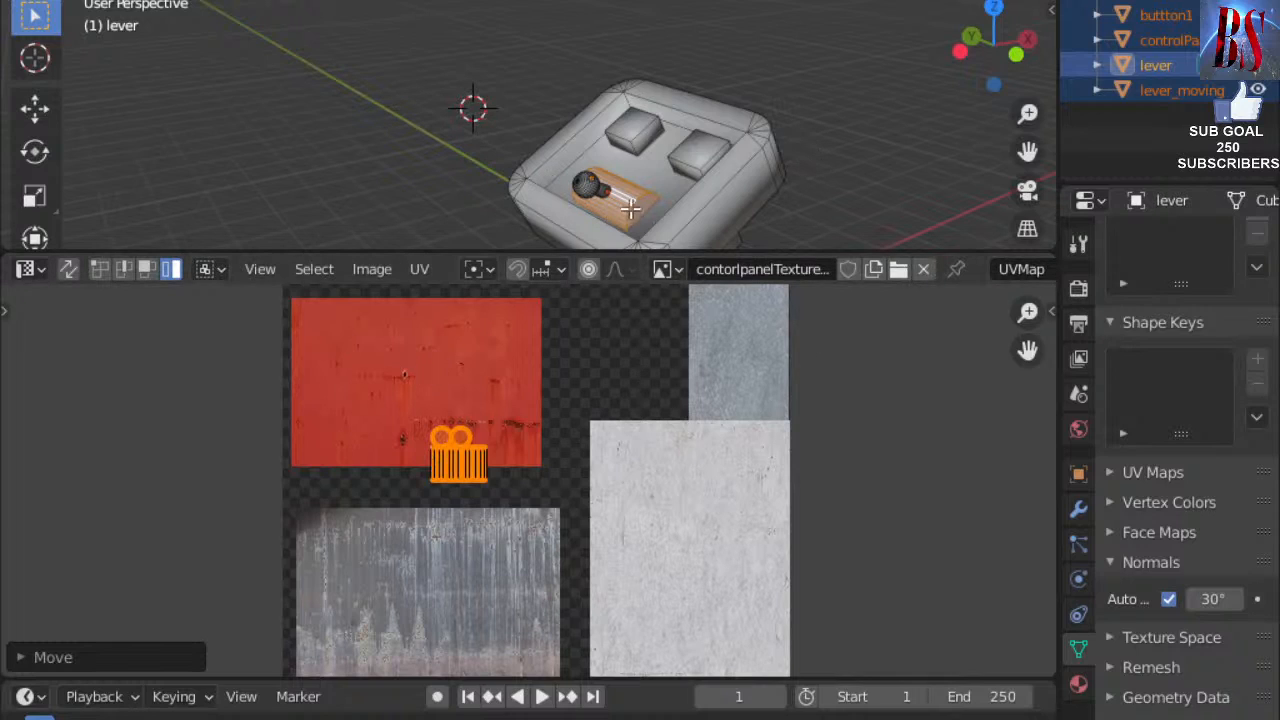
Smart UV Project the lever handle, then scale and move its island onto the grey texture.
key("u")
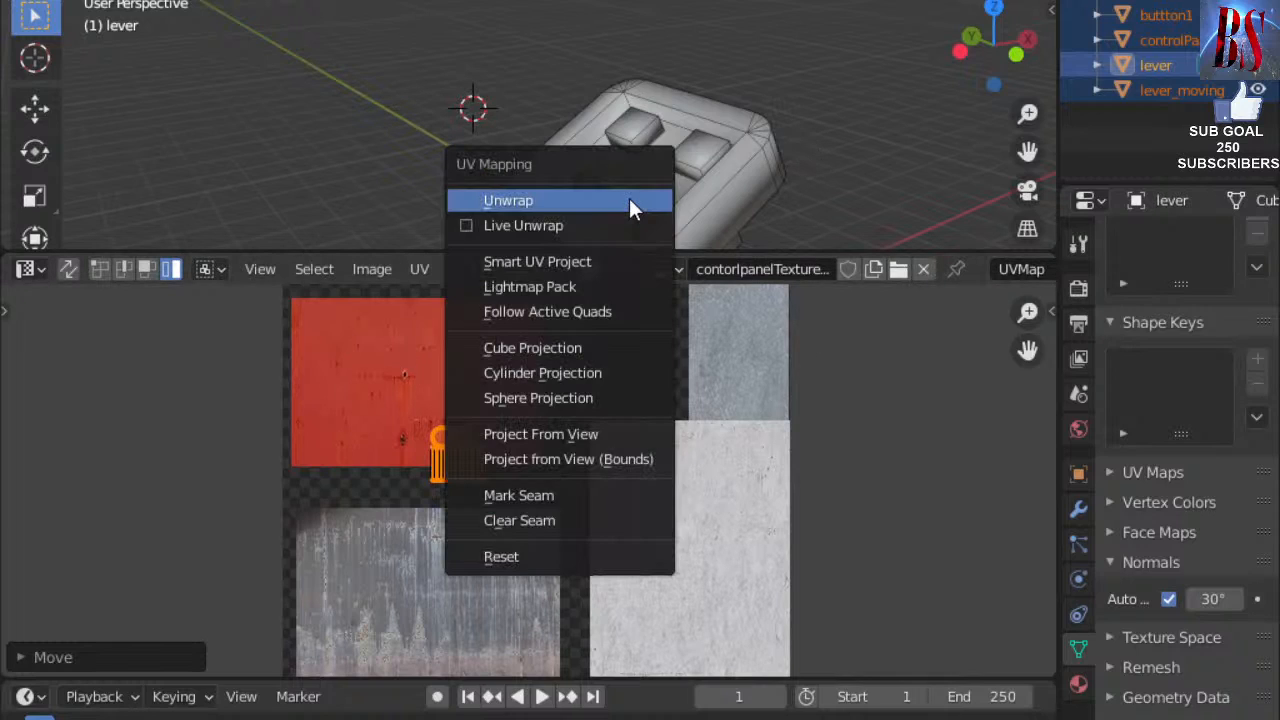
left_click(534, 263)
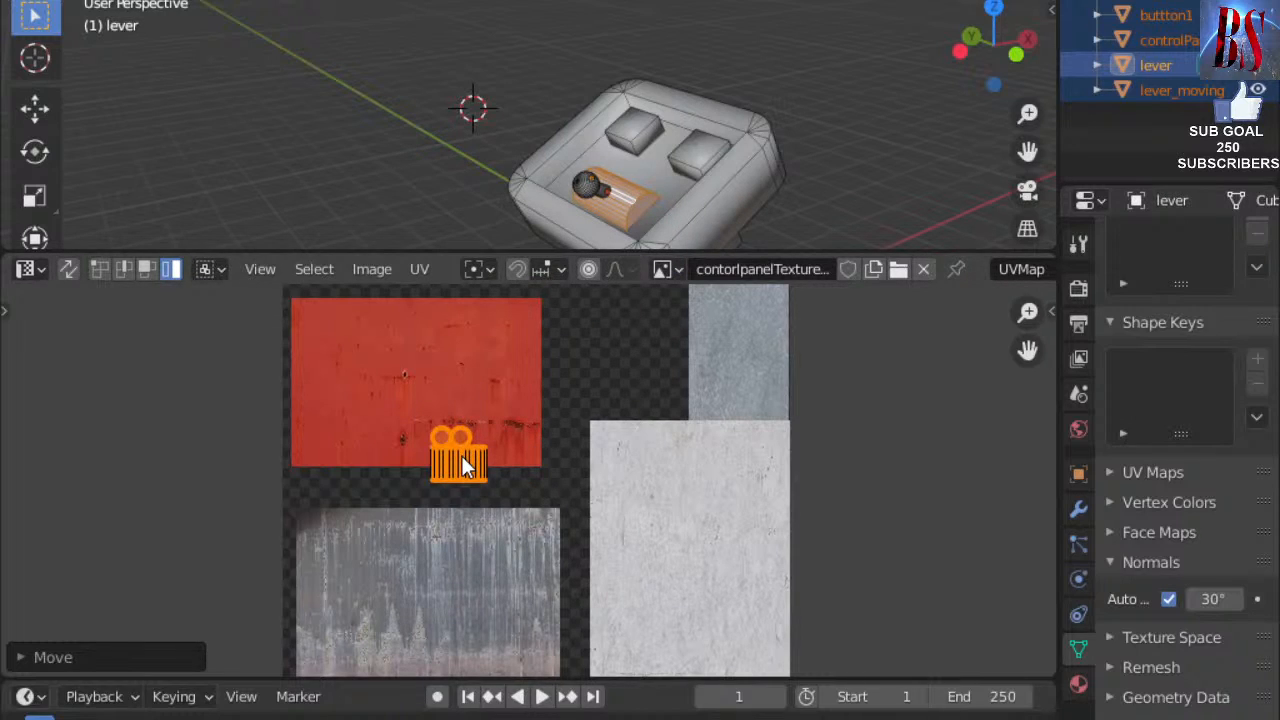
key("s")
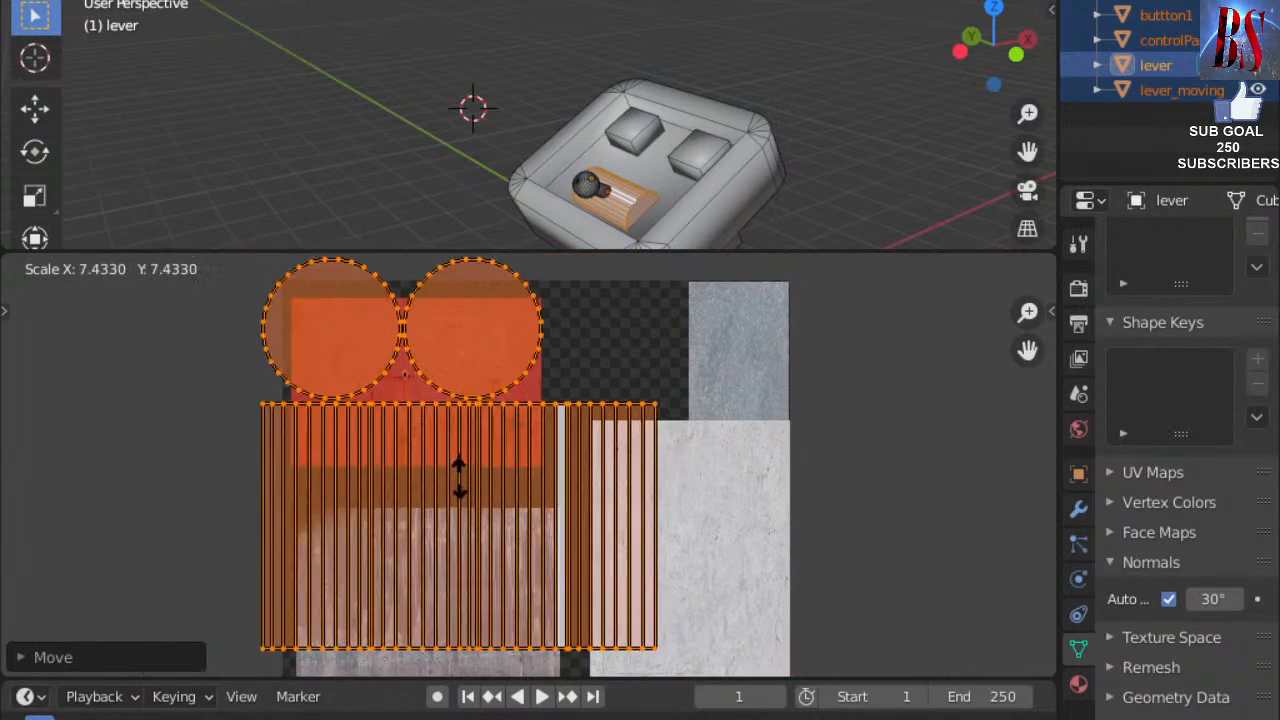
left_click(554, 466)
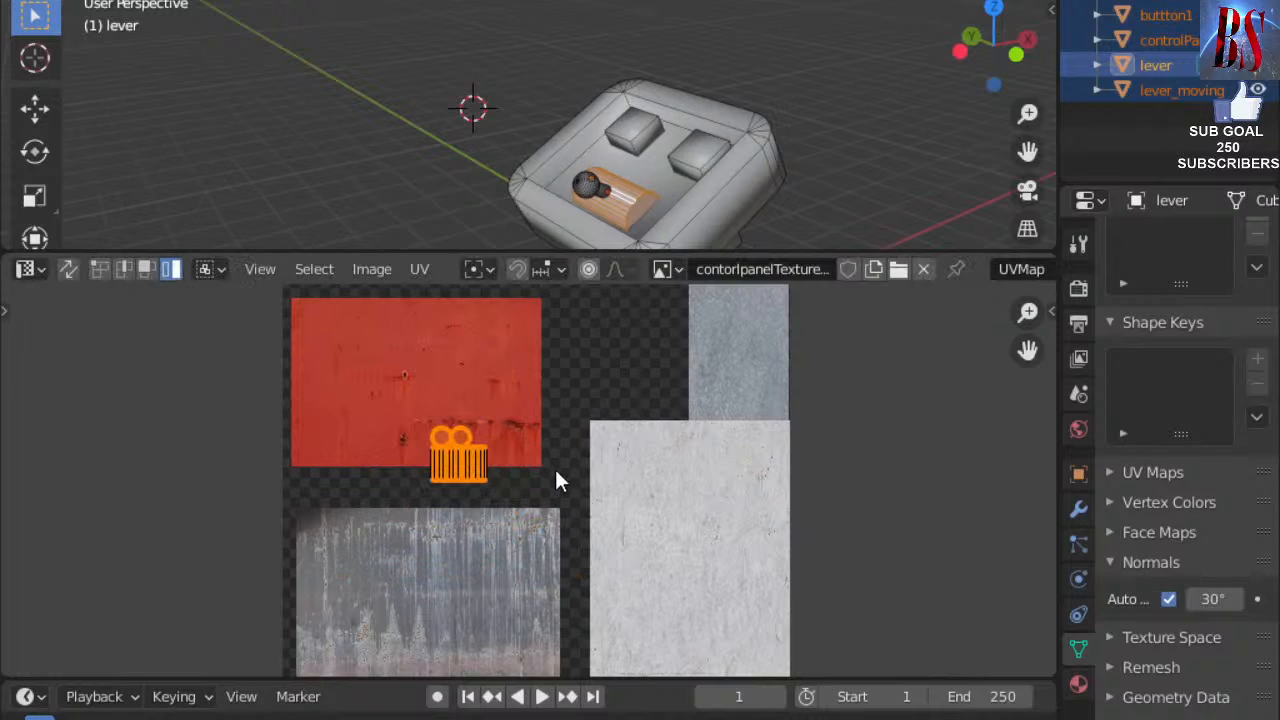
key("g")
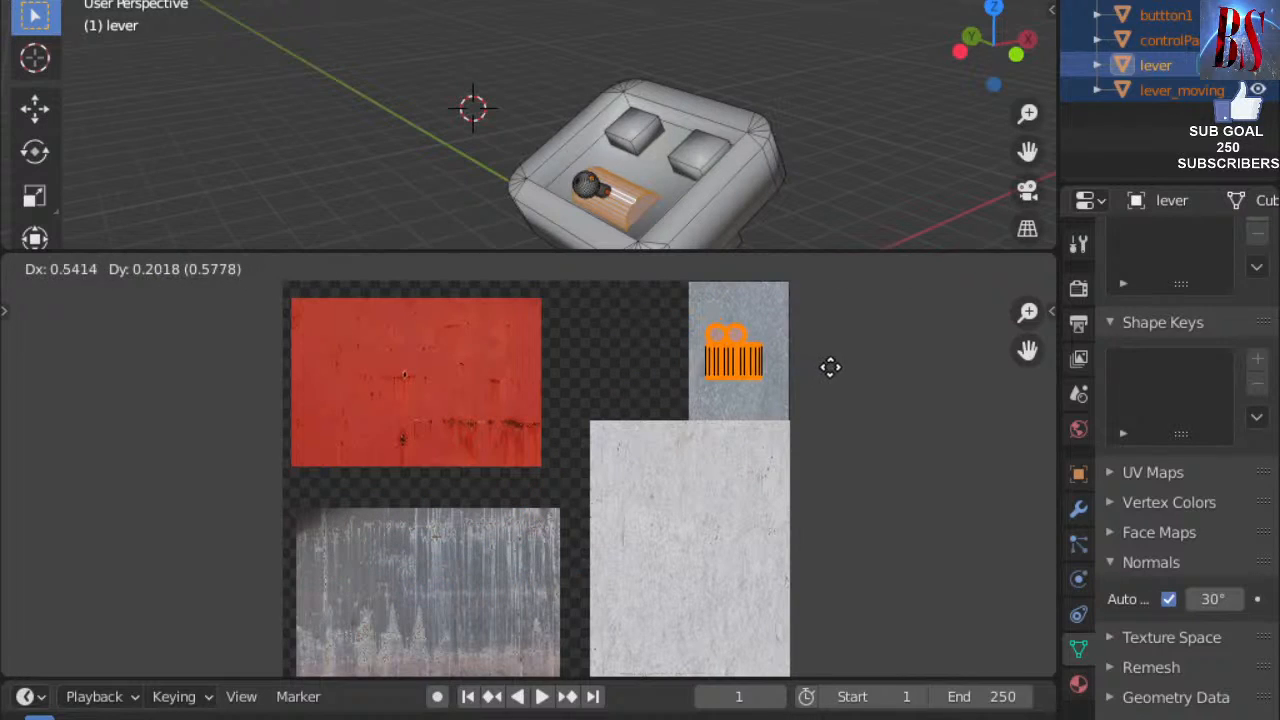
left_click(808, 362)
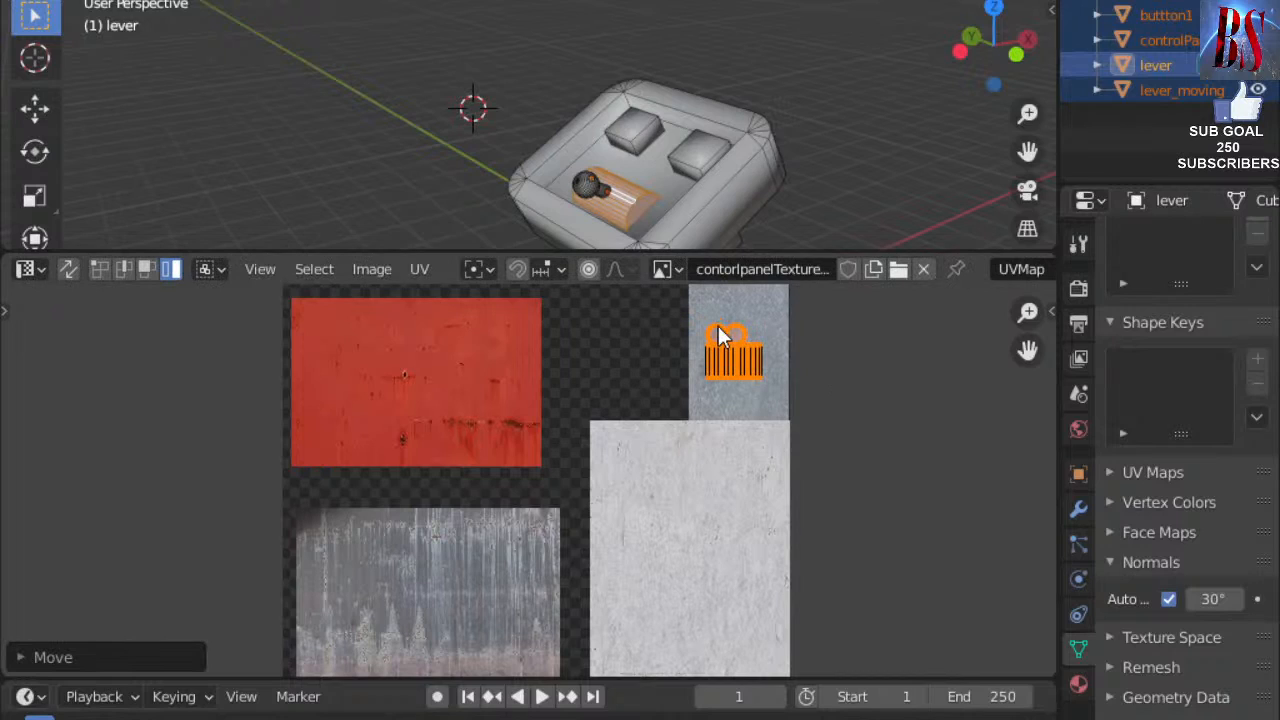
left_click(866, 129)
Switch to Material Preview shading and orbit to inspect the textured lever.
left_click(1020, 1)
scroll(694, 129, "up", 1)
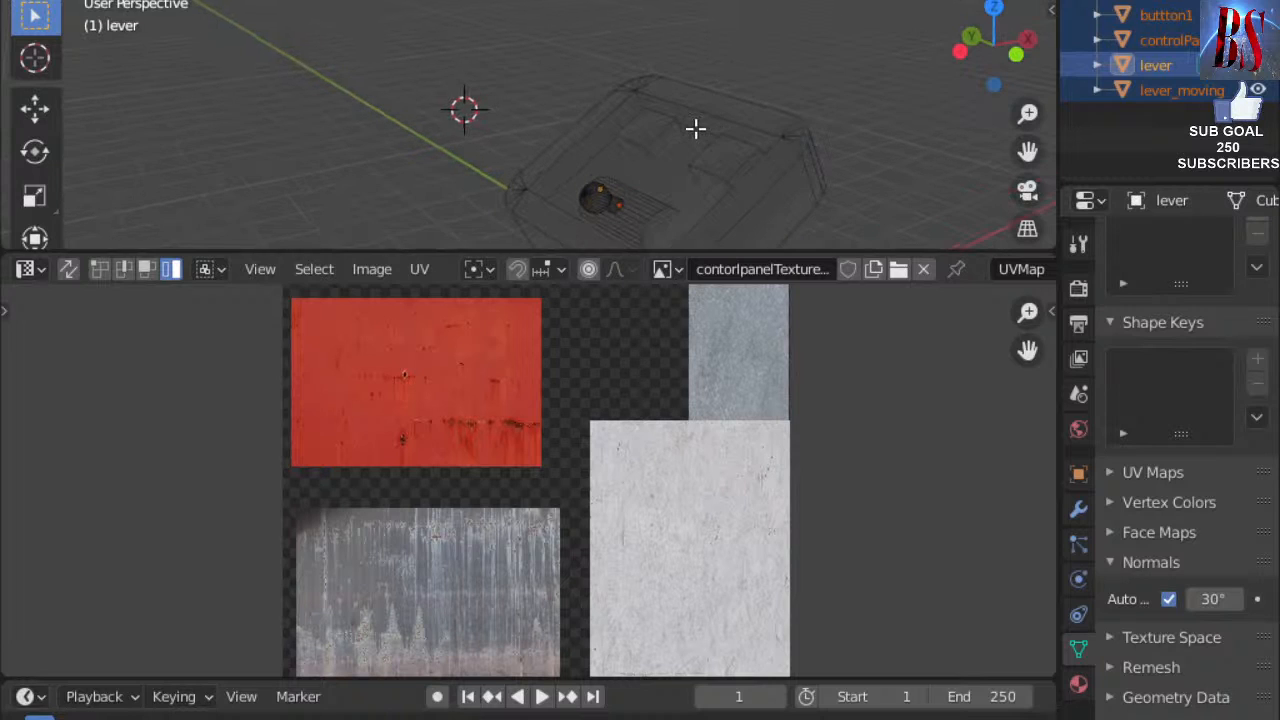
scroll(620, 160, "up", 6)
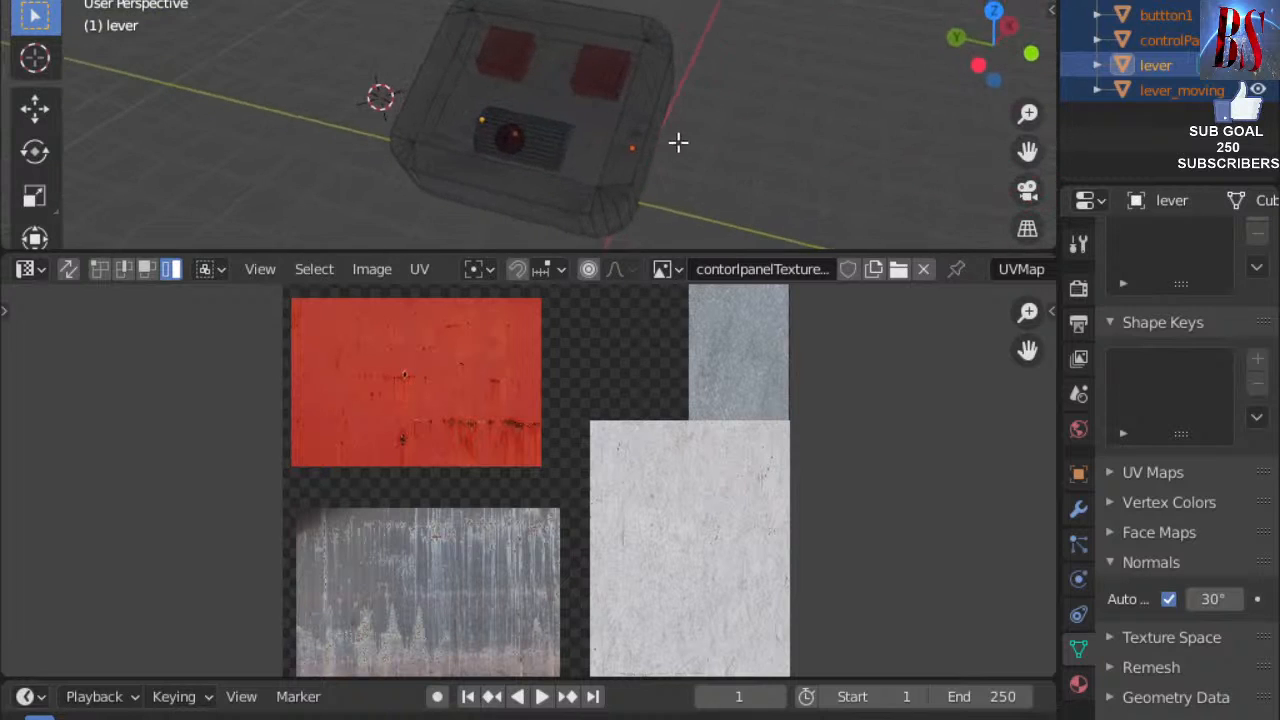
middle_click_drag(664, 143, 626, 197)
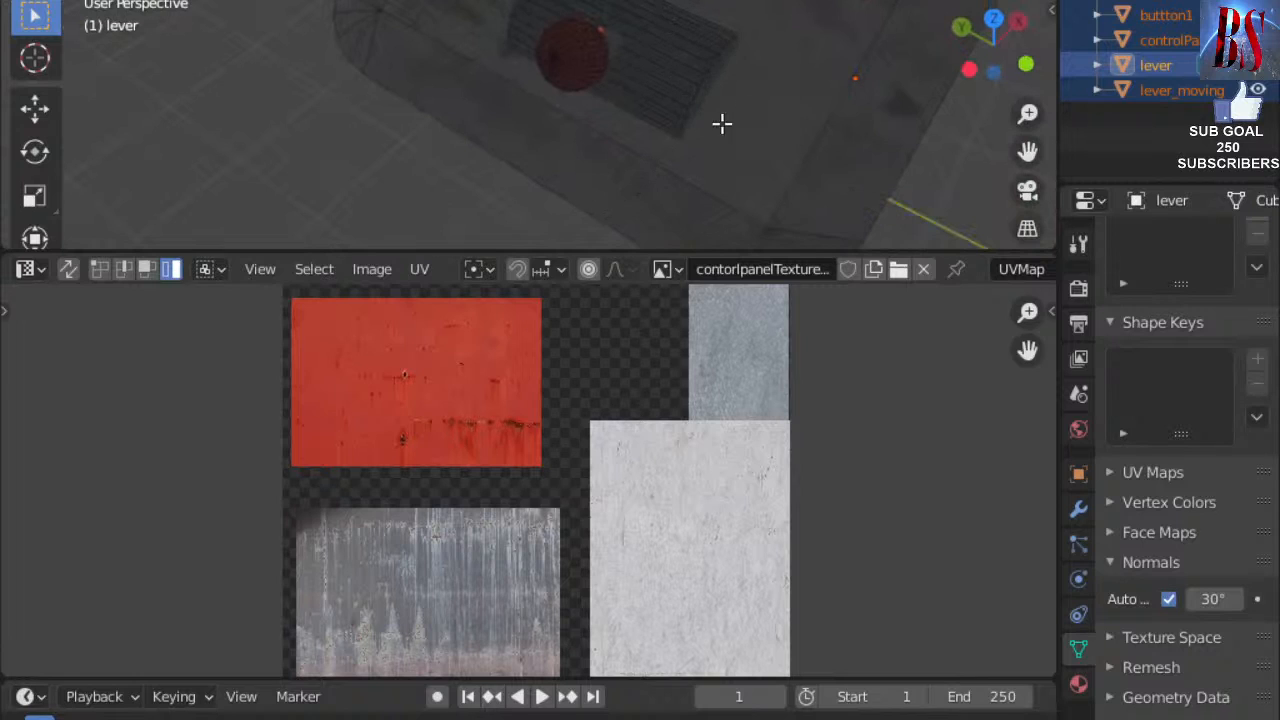
scroll(703, 100, "up", 4)
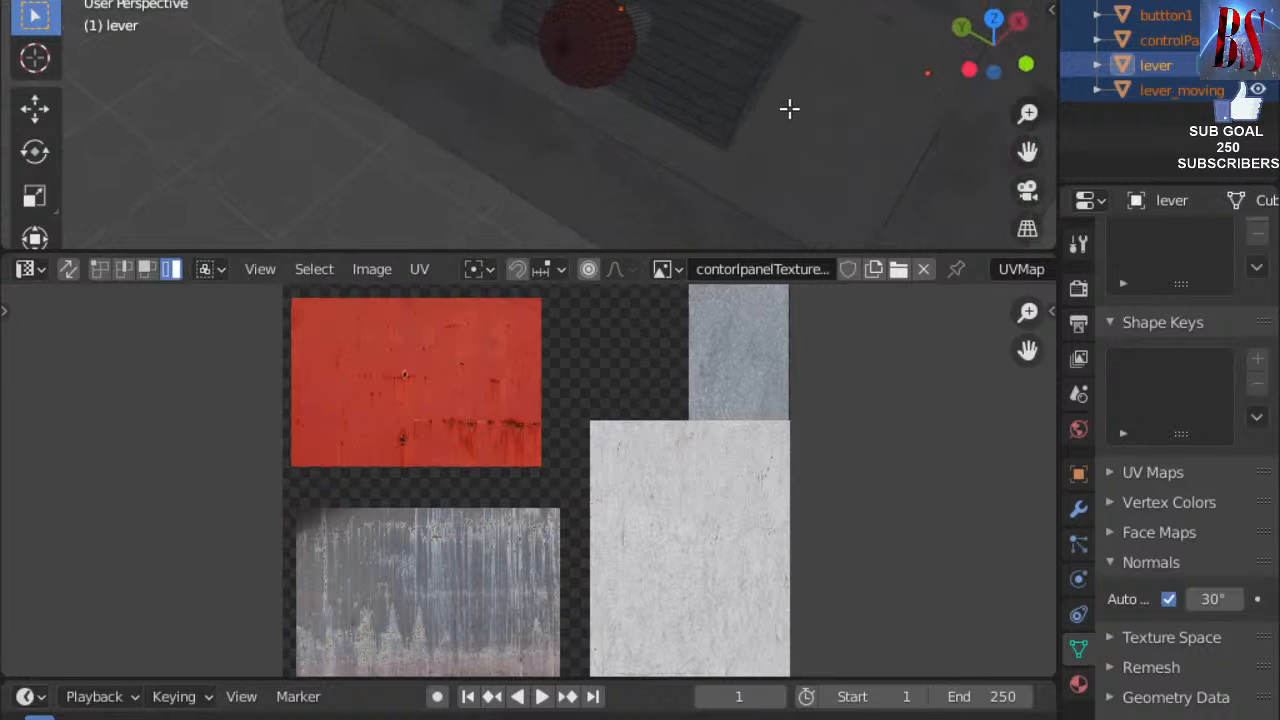
Select the button2 object, then the lever_moving object.
scroll(790, 108, "down", 5)
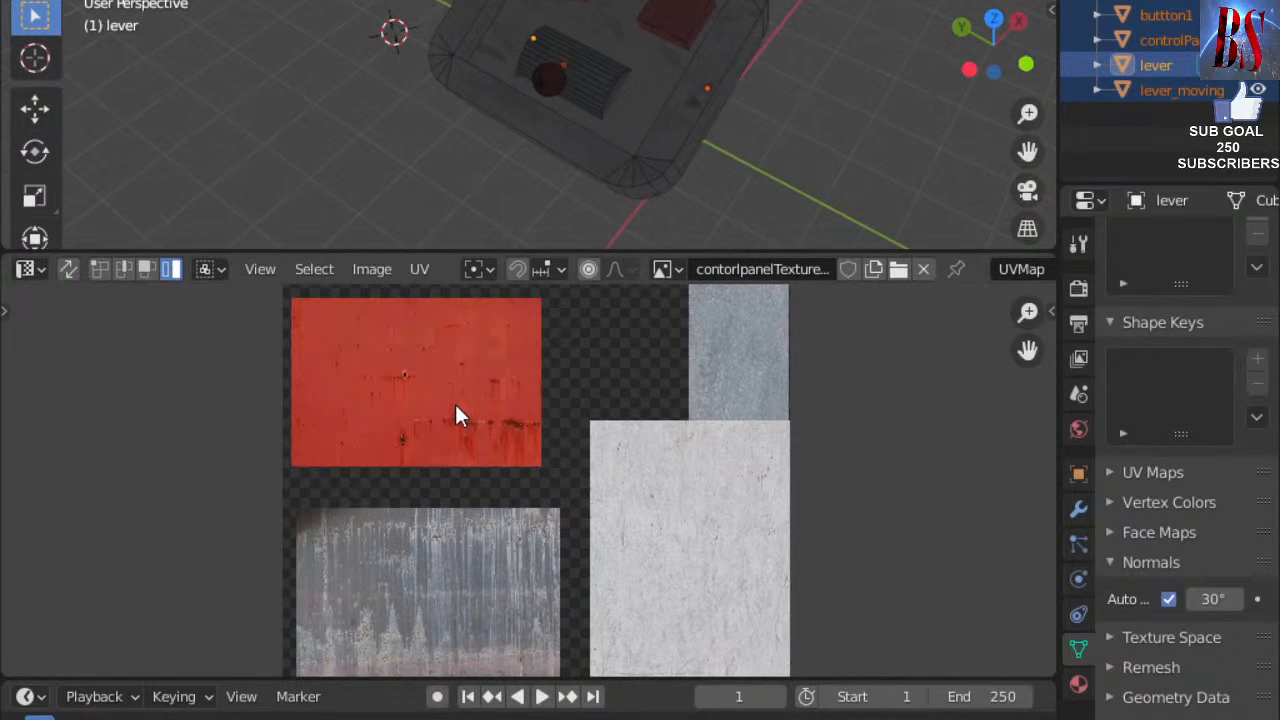
left_click(673, 27)
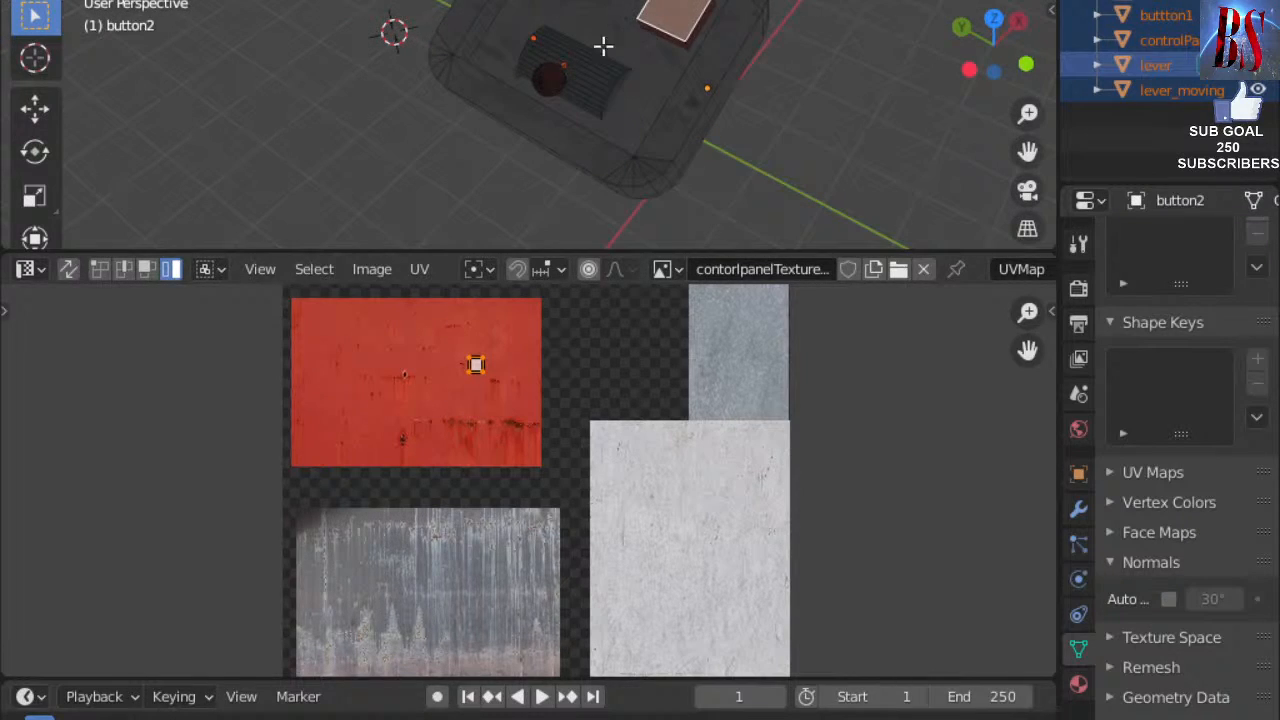
left_click(557, 84)
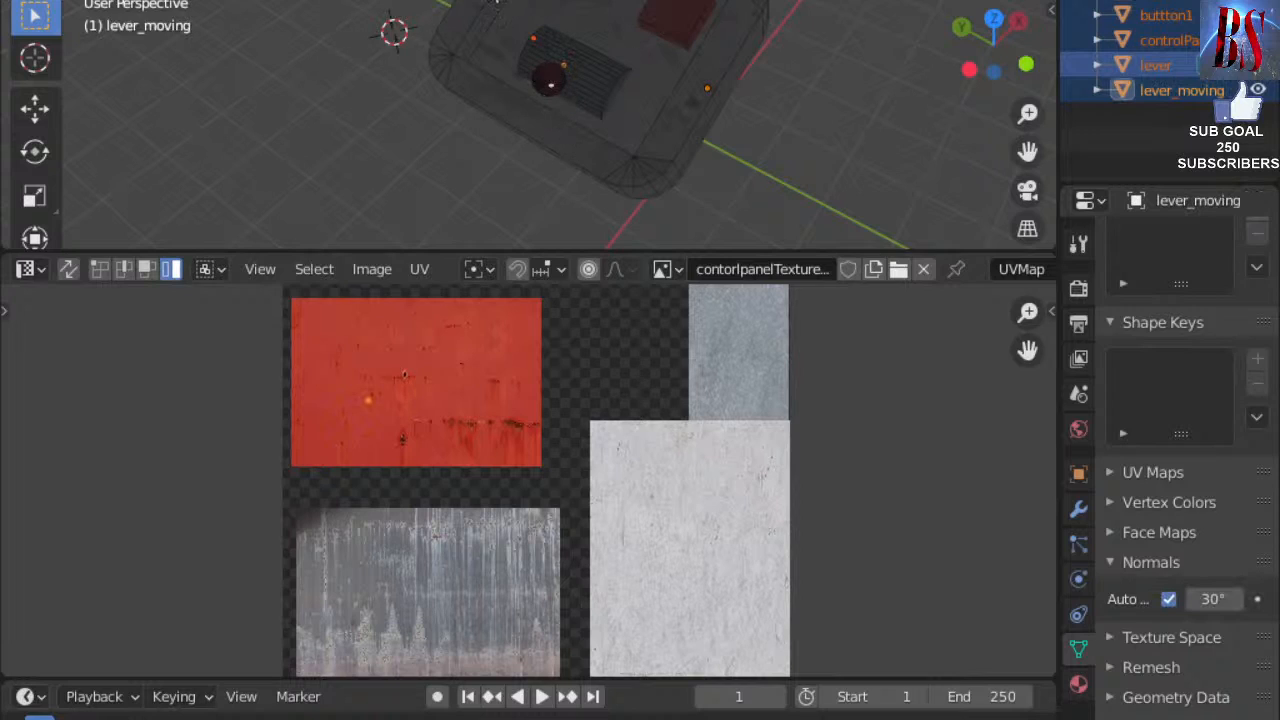
key("shift+a")
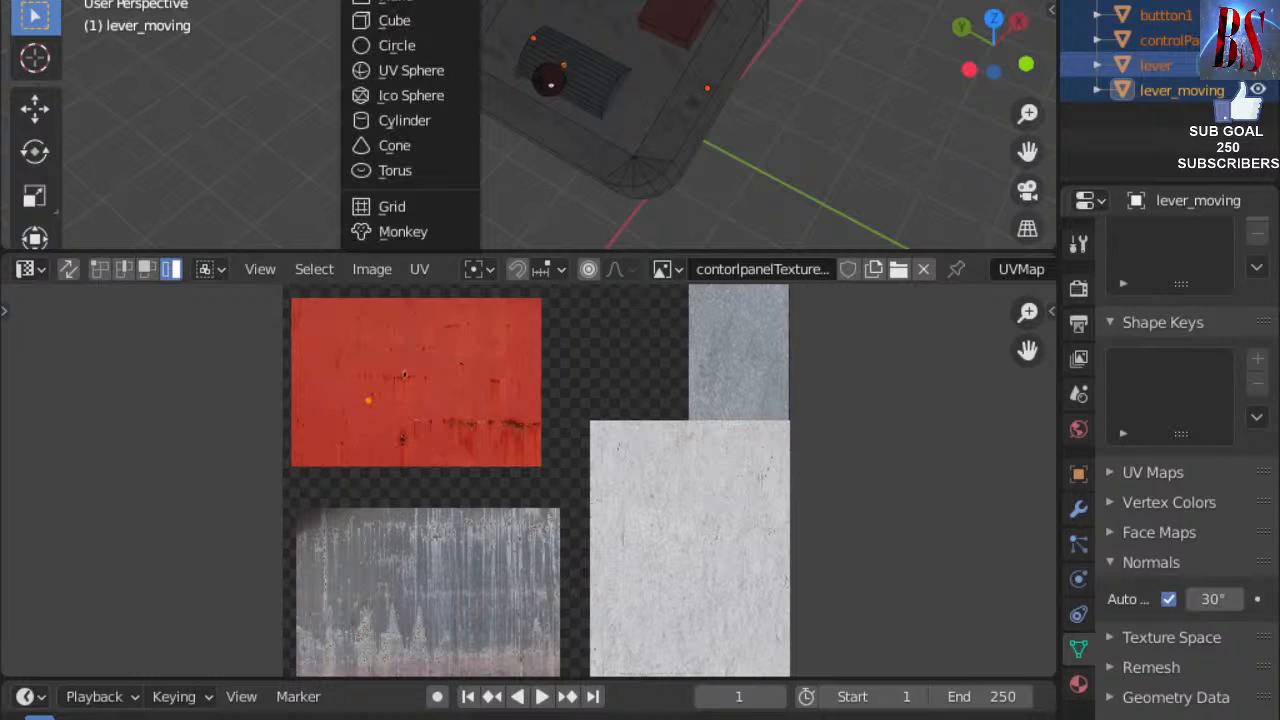
key("Escape")
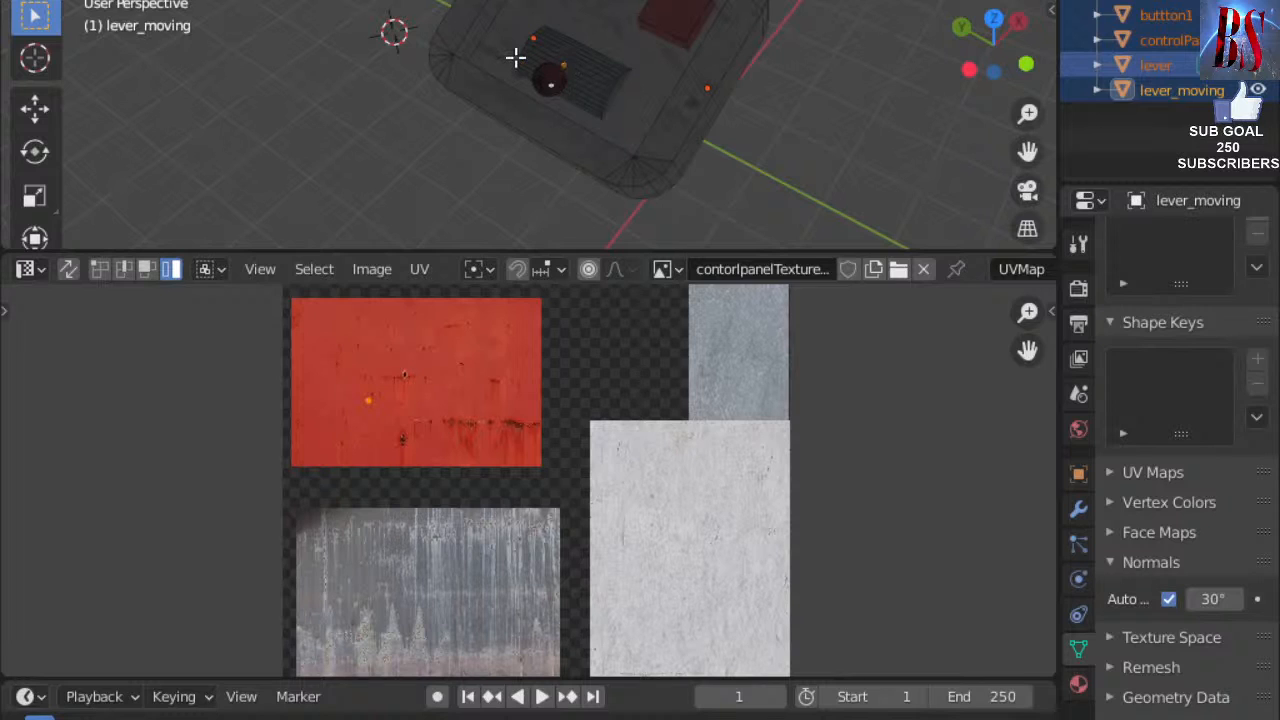
Orbit beneath the panel and enlarge the 3D view by shrinking the UV editor.
scroll(660, 63, "down", 2)
scroll(660, 63, "up", 4)
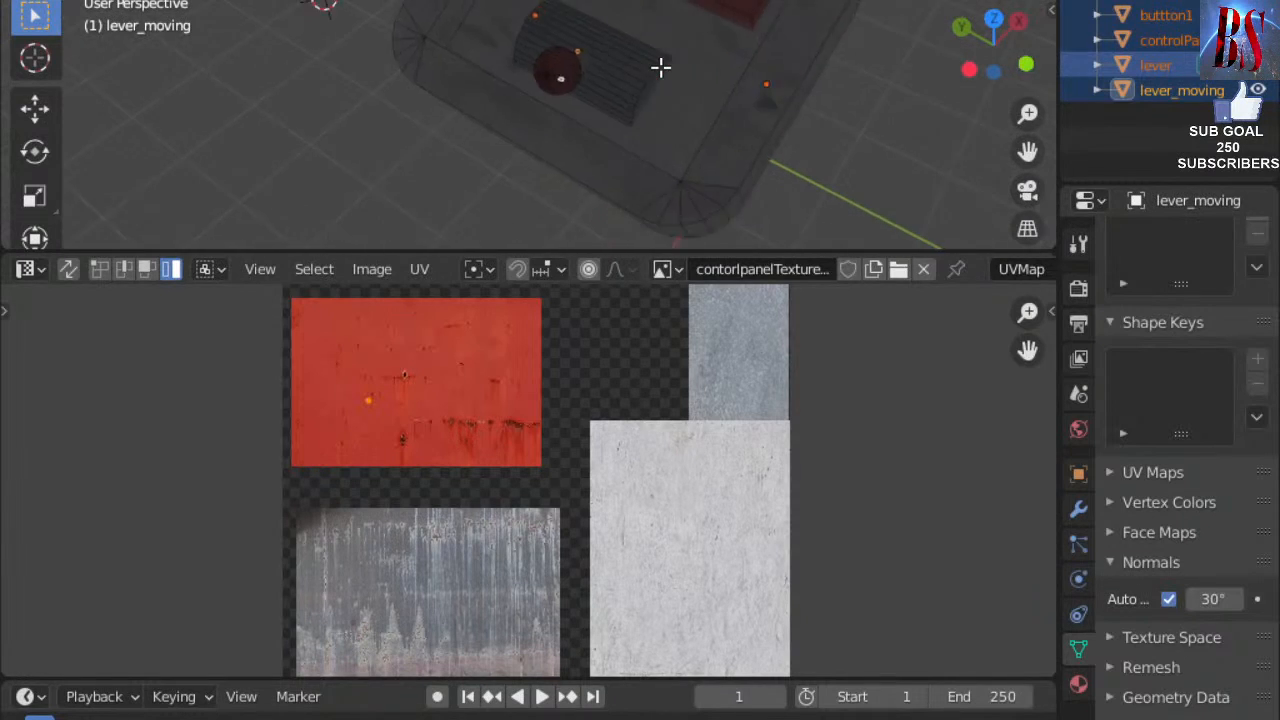
scroll(660, 67, "down", 4)
middle_click_drag(749, 91, 560, 60)
middle_click_drag(882, 178, 214, 129)
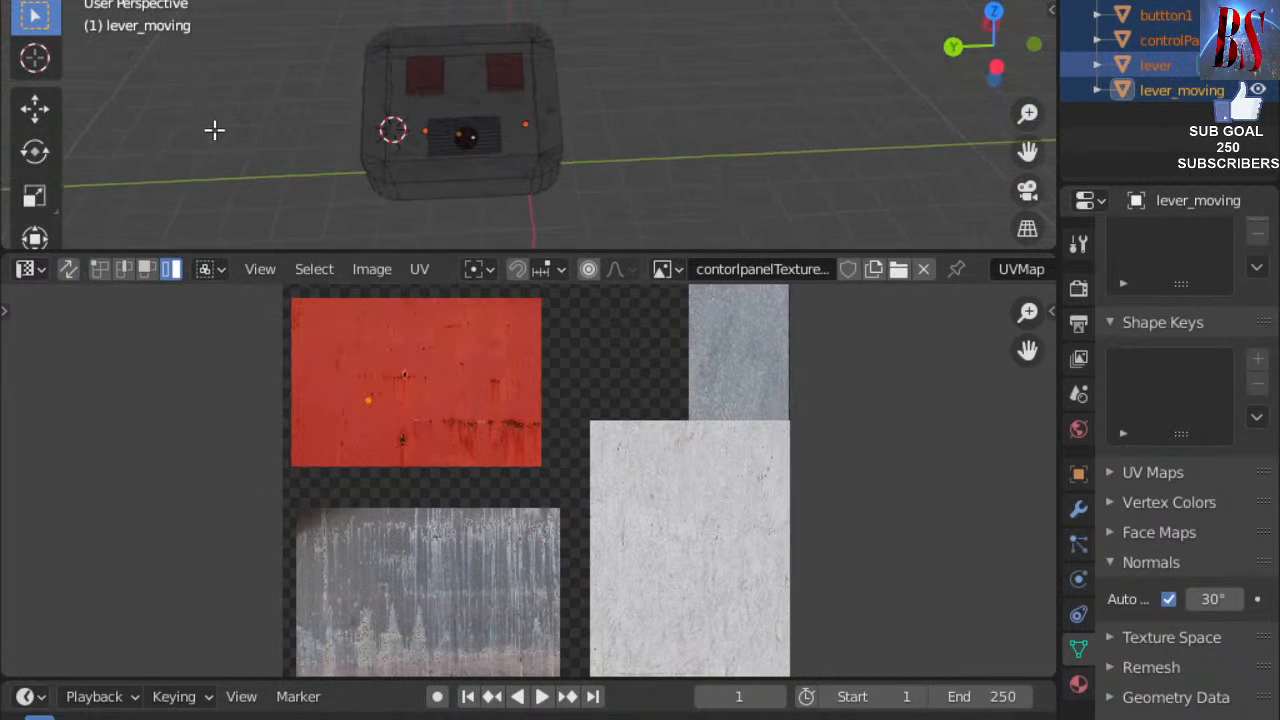
left_click_drag(566, 251, 544, 608)
scroll(608, 383, "up", 3)
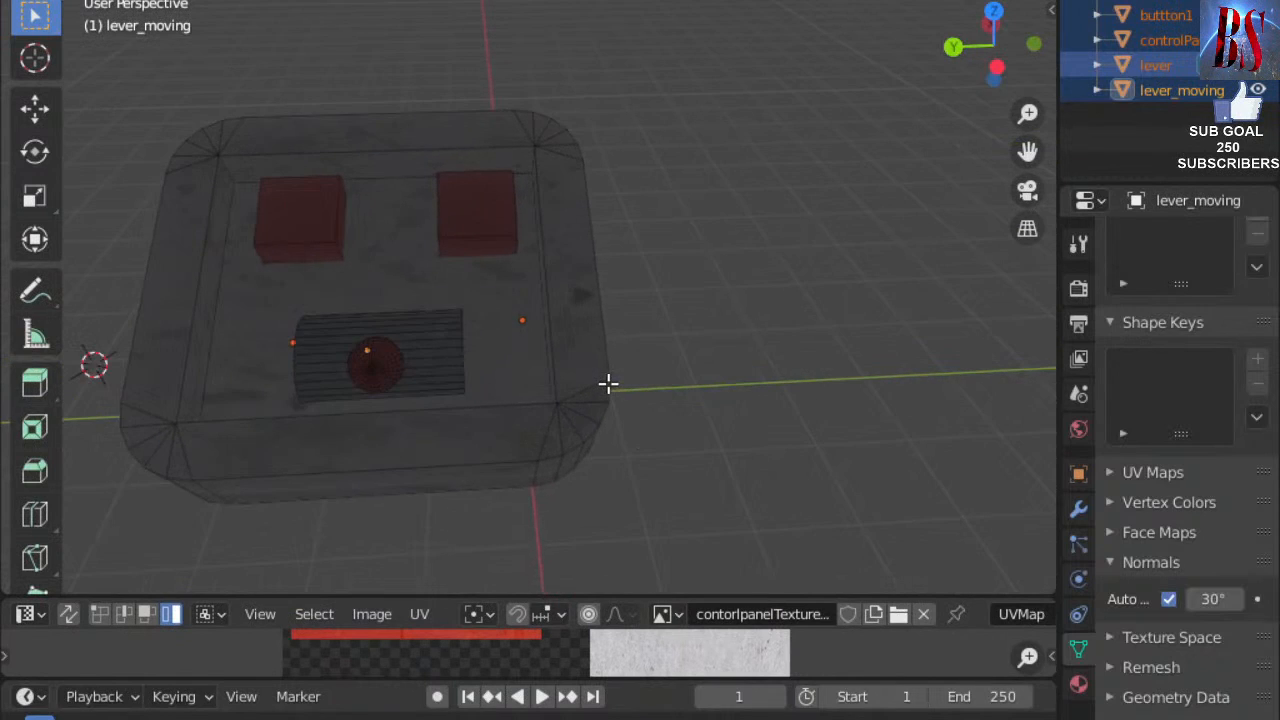
scroll(608, 383, "down", 1)
Check lever_moving's material settings, then quit Blender without saving changes.
left_click(1078, 683)
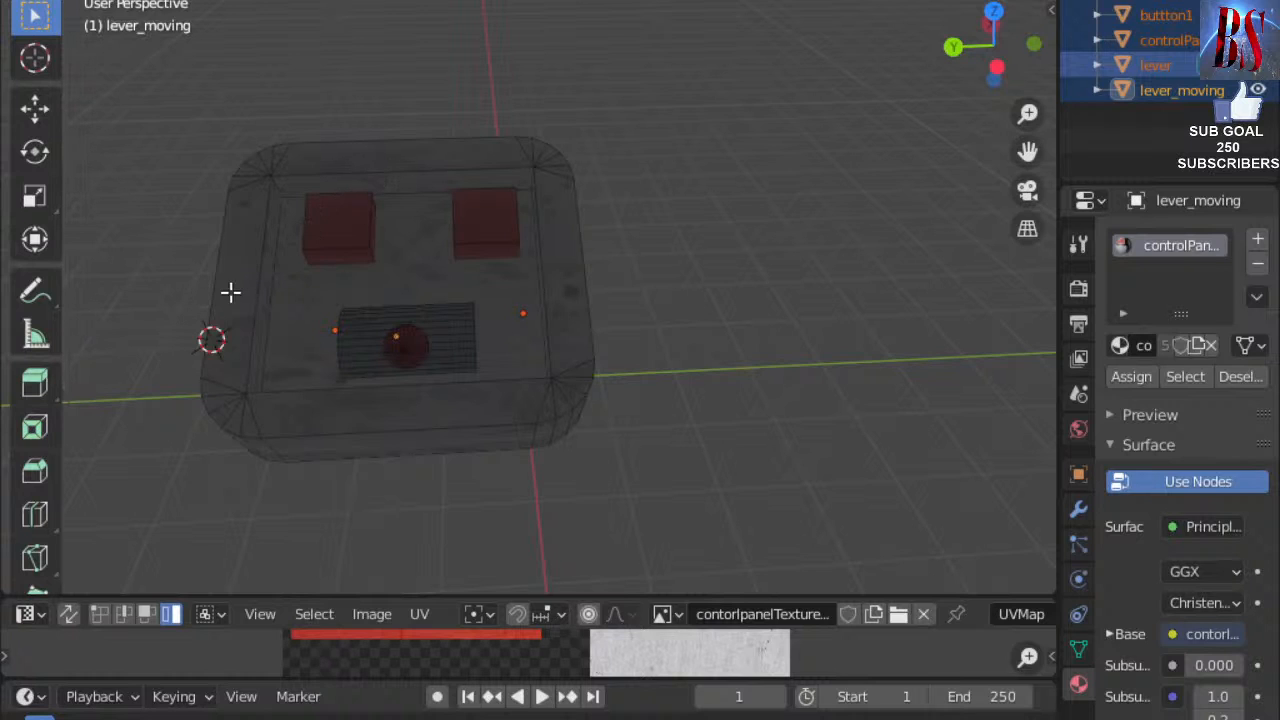
middle_click_drag(755, 352, 654, 229)
left_click(56, 1)
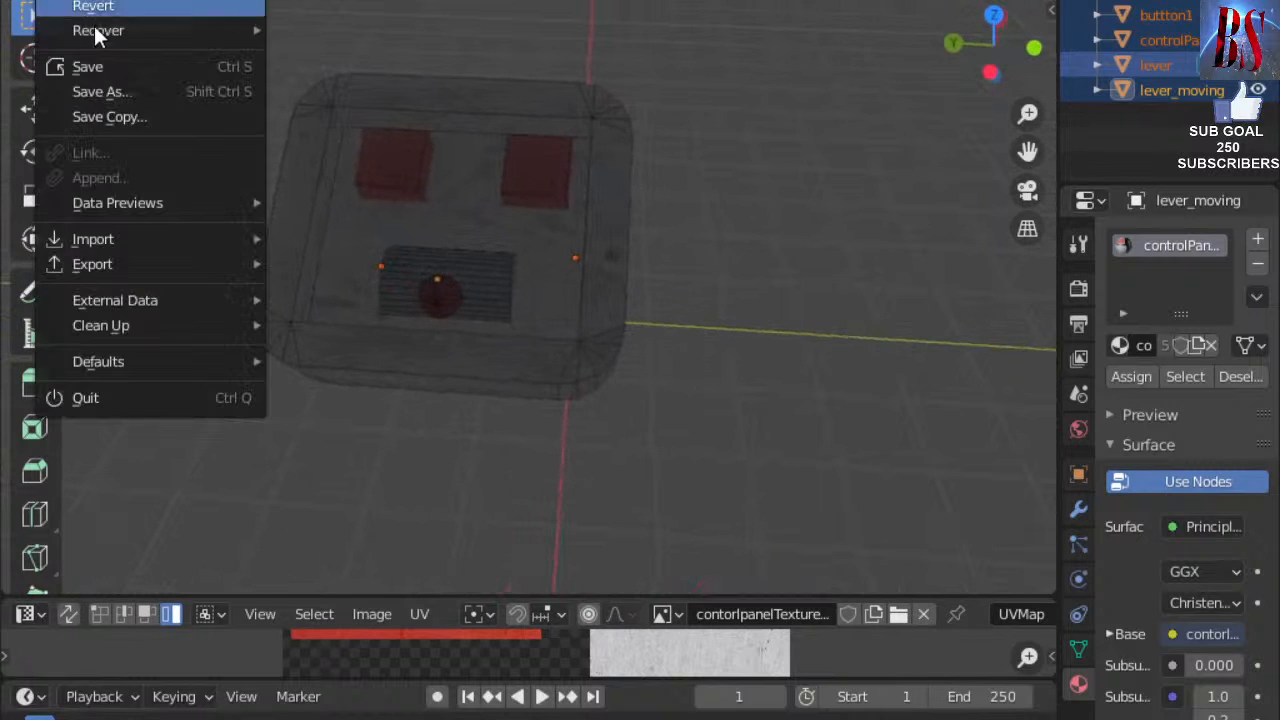
left_click(50, 1)
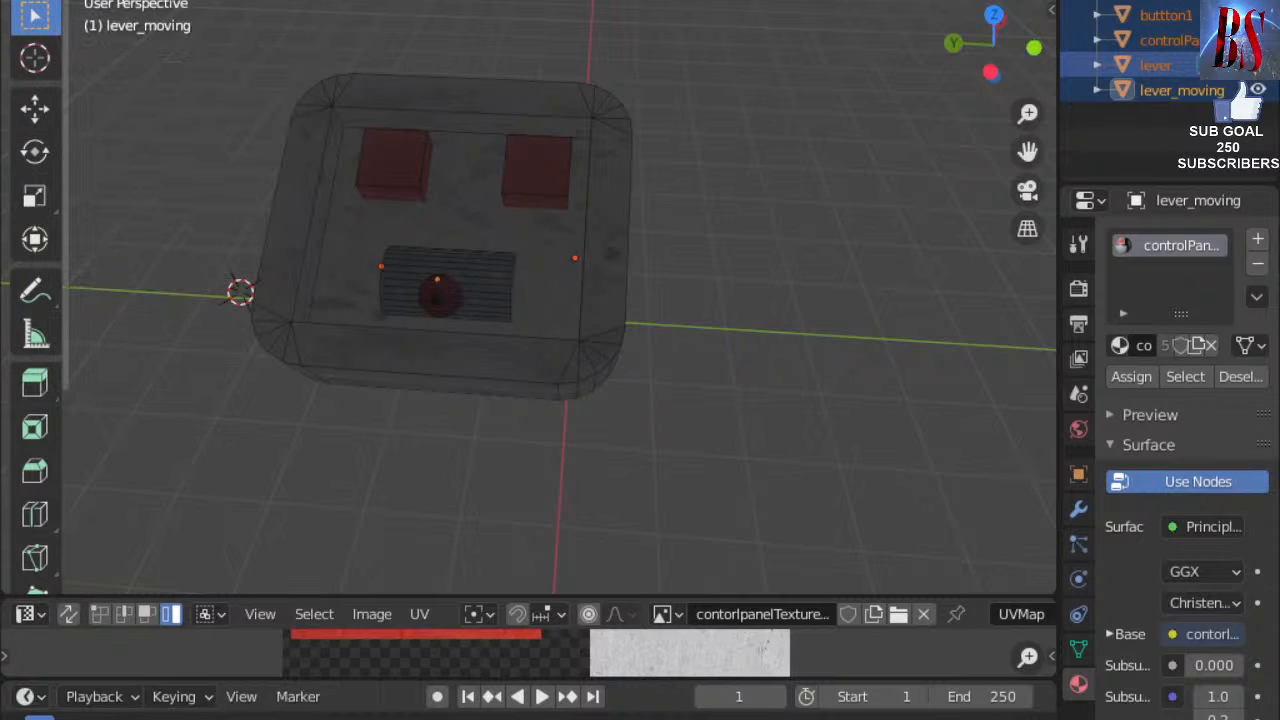
left_click(52, 1)
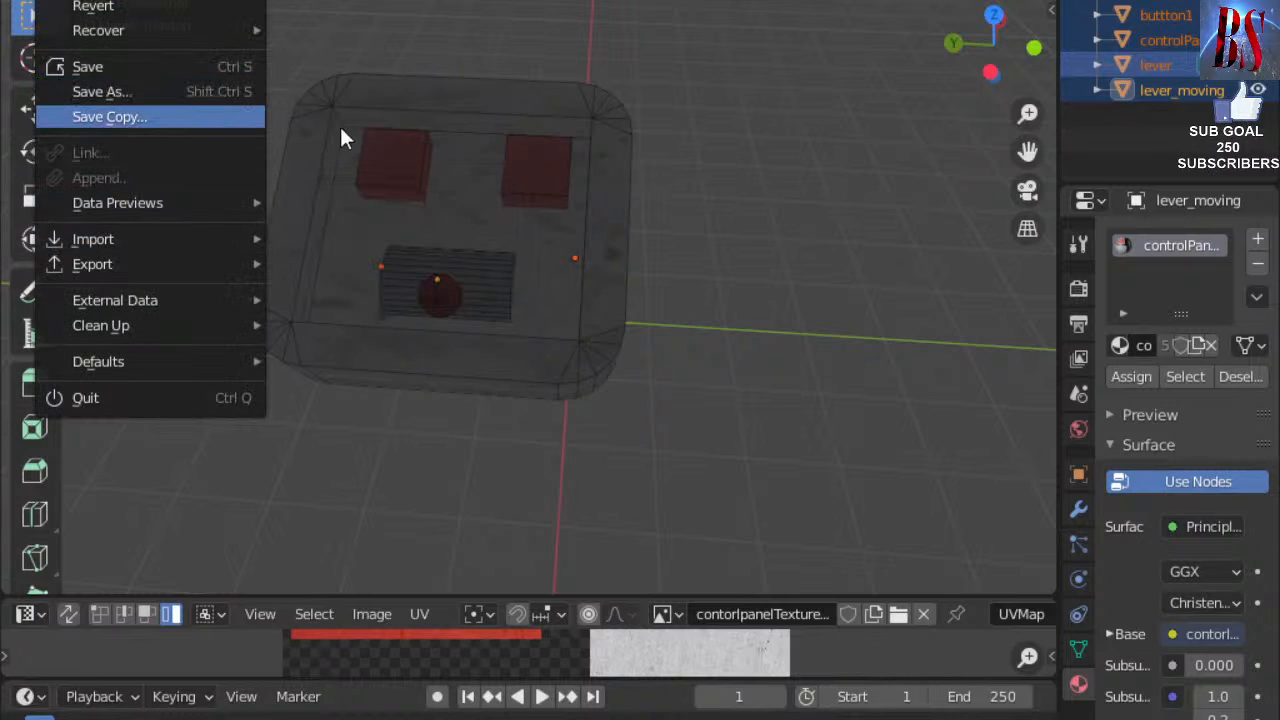
key("ctrl+q")
left_click(689, 368)
Bring File Explorer forward and reopen controlPanel.blend in Blender.
left_click(366, 686)
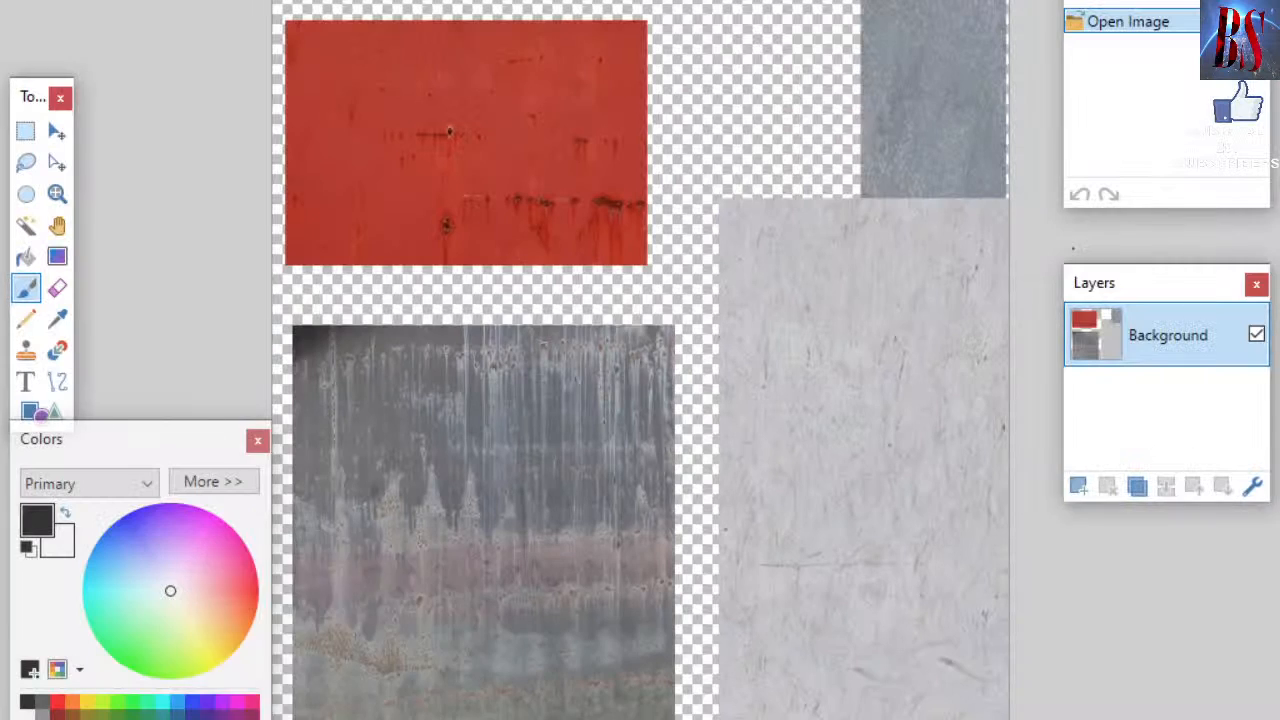
double_click(349, 56)
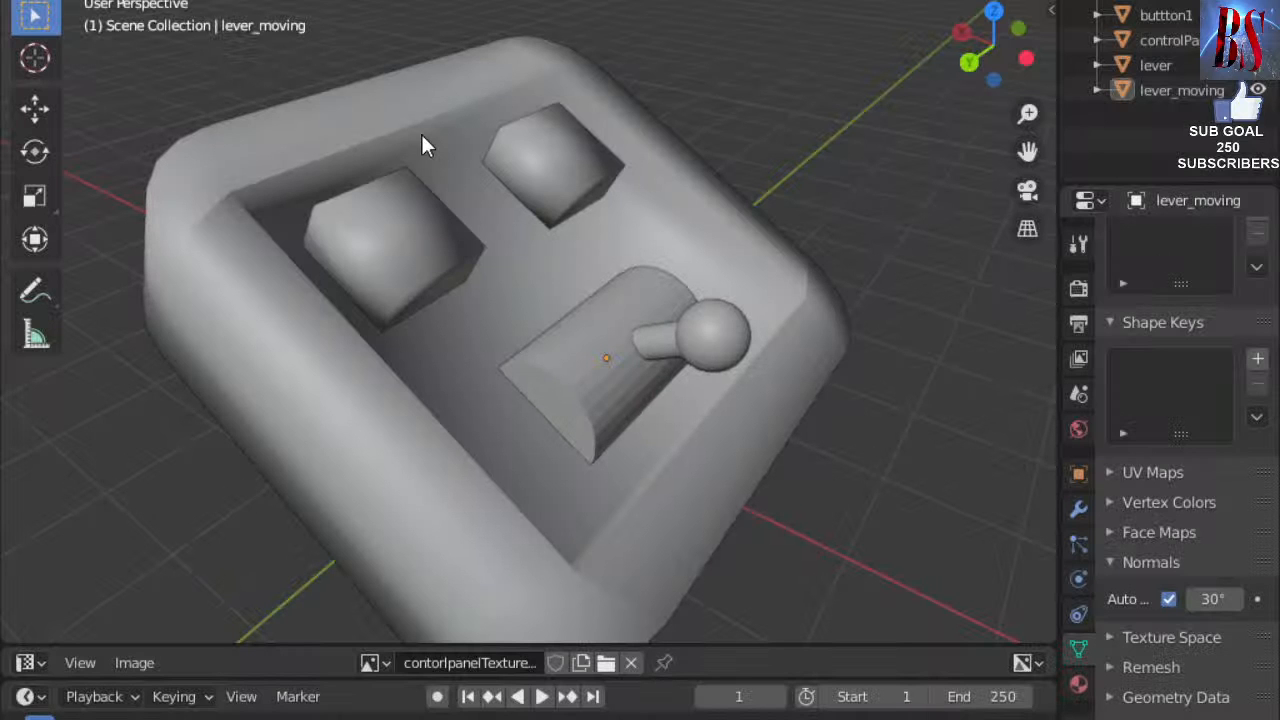
Go up to the parent folder, open the series8R folder and launch the series8R i3d file.
scroll(422, 133, "down", 5)
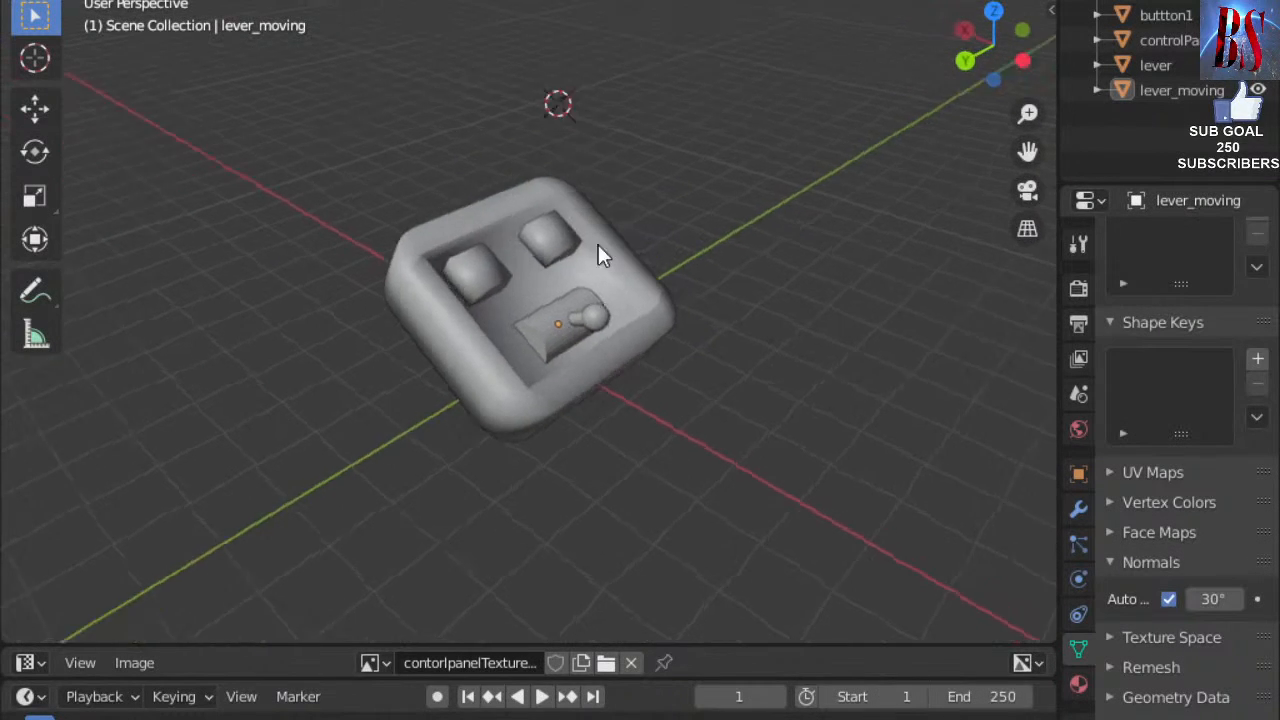
middle_click_drag(603, 244, 454, 467)
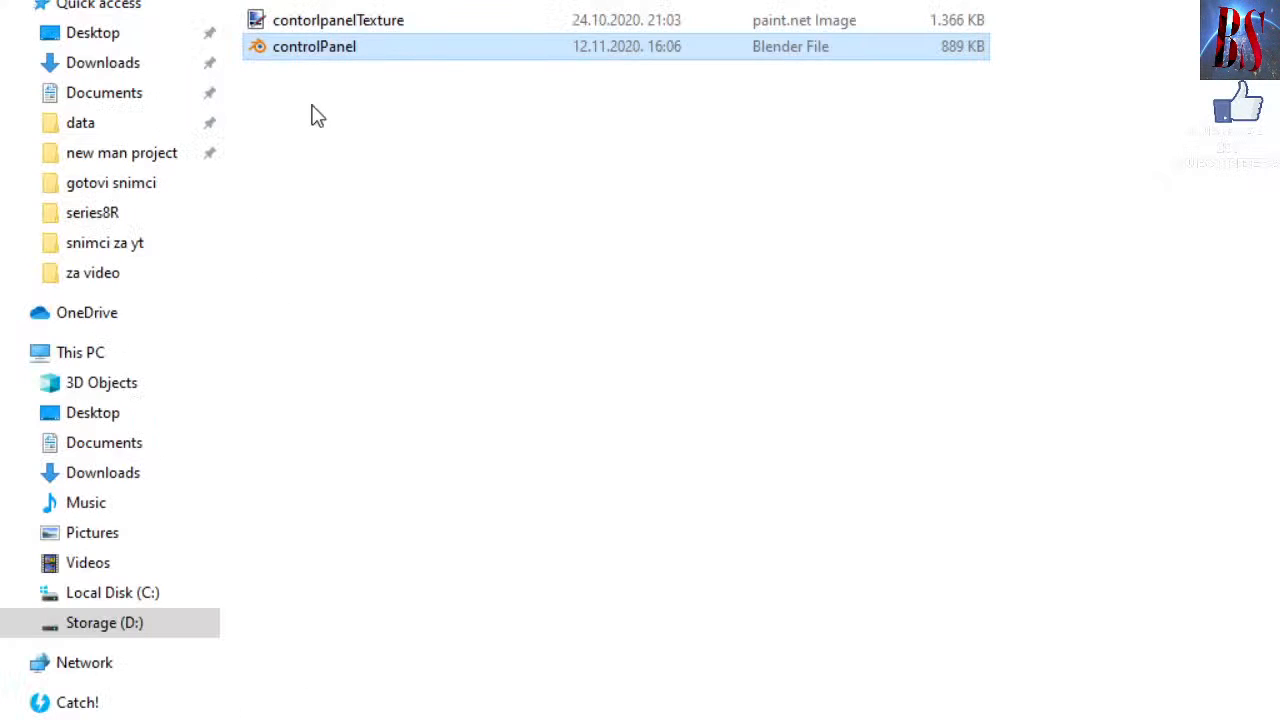
key("alt+Up")
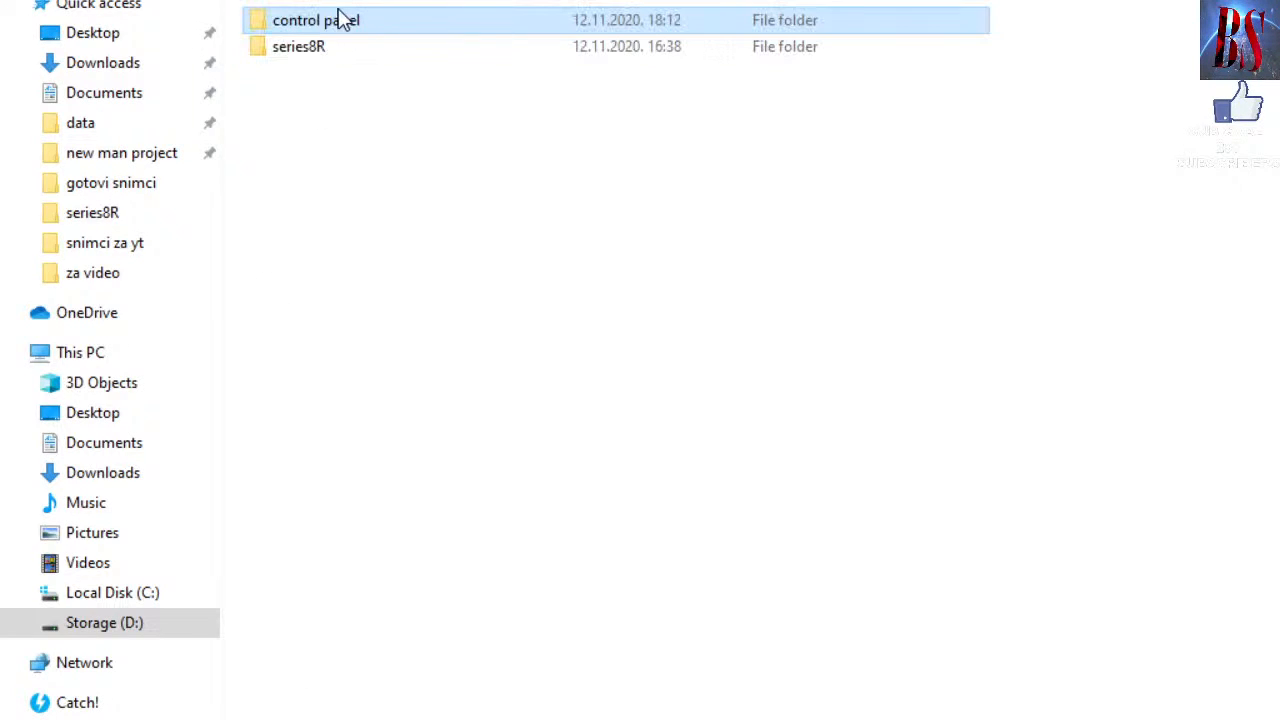
double_click(346, 51)
scroll(684, 335, "down", 1)
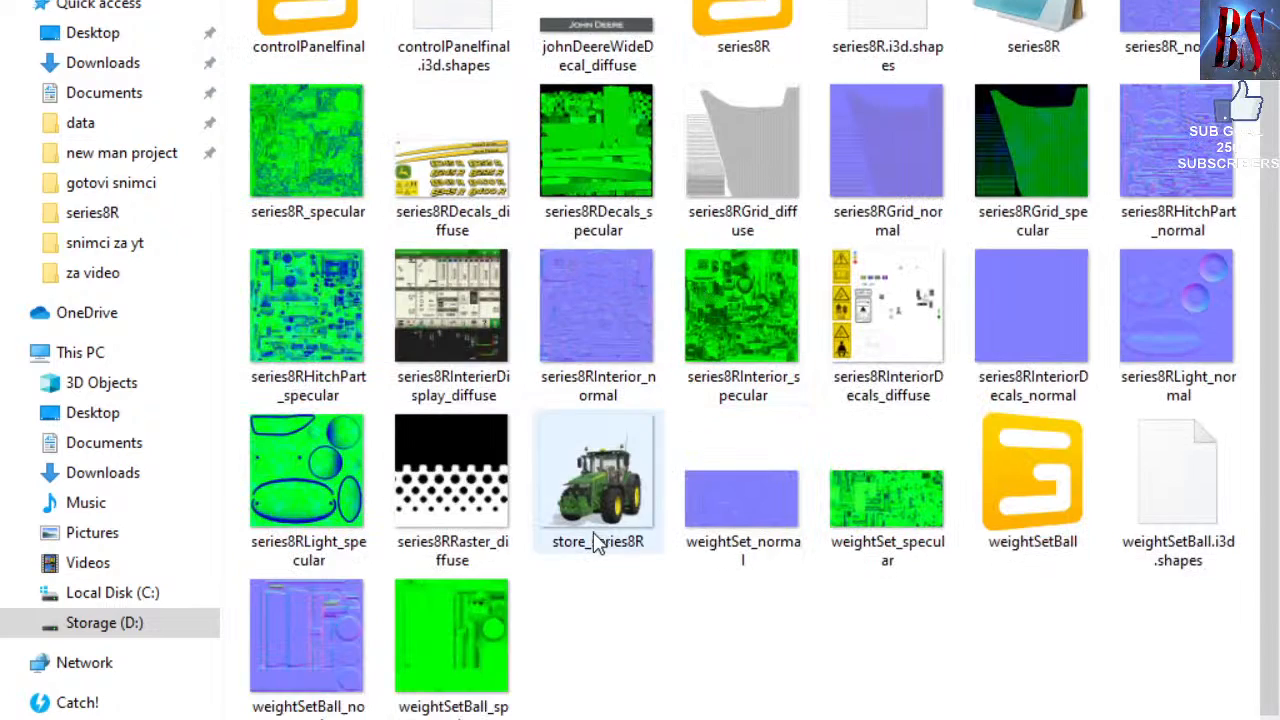
scroll(663, 563, "up", 1)
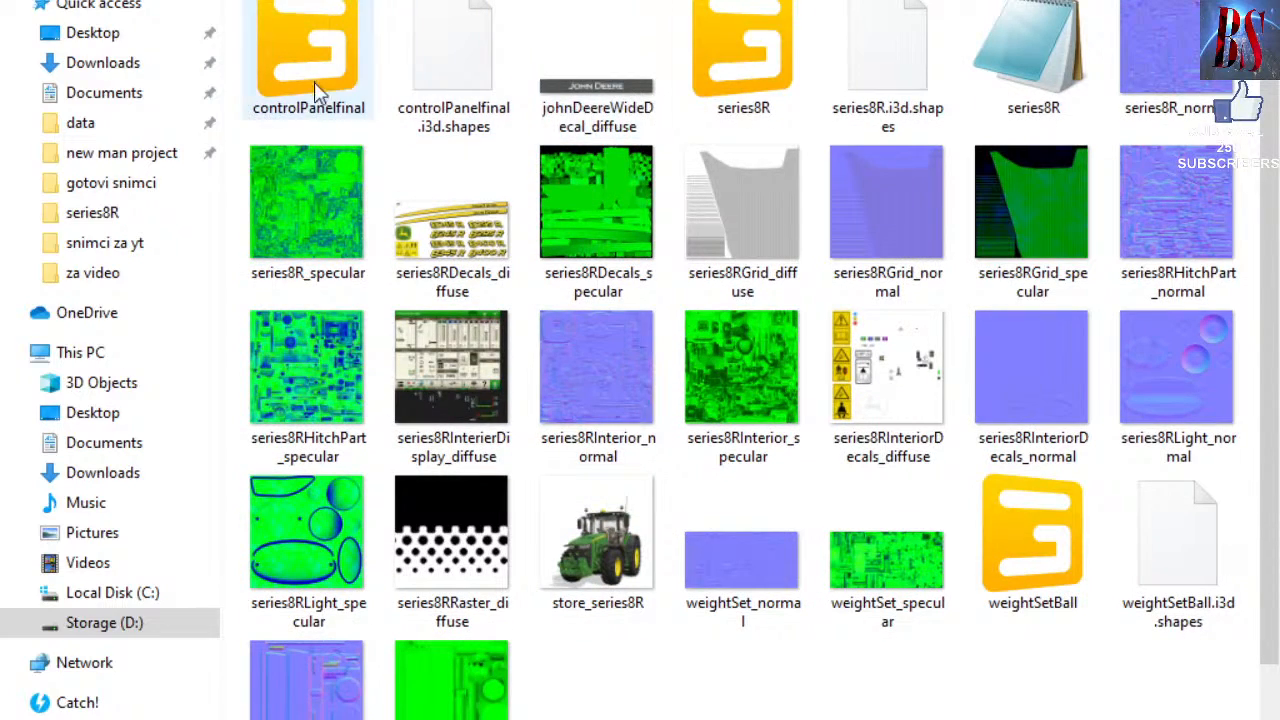
double_click(790, 78)
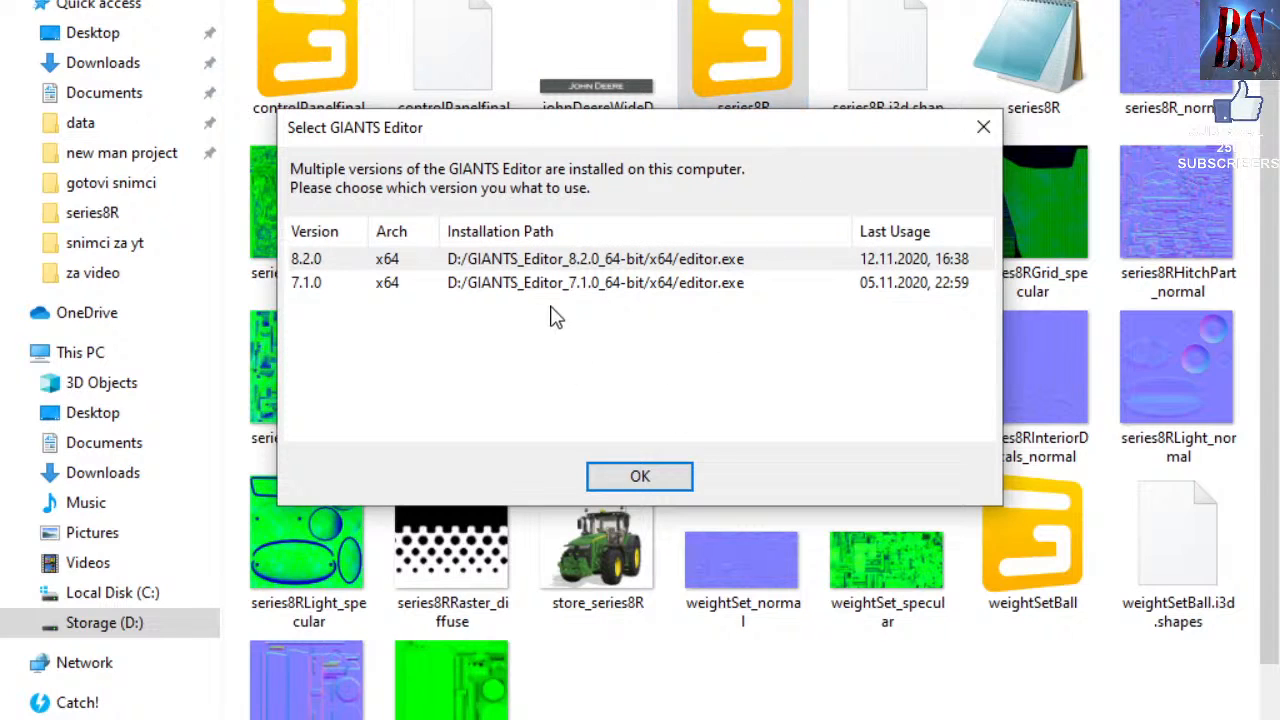
Launch GIANTS Editor 8.2.0 and select the top visual node under series8R.
left_click(526, 262)
left_click(645, 477)
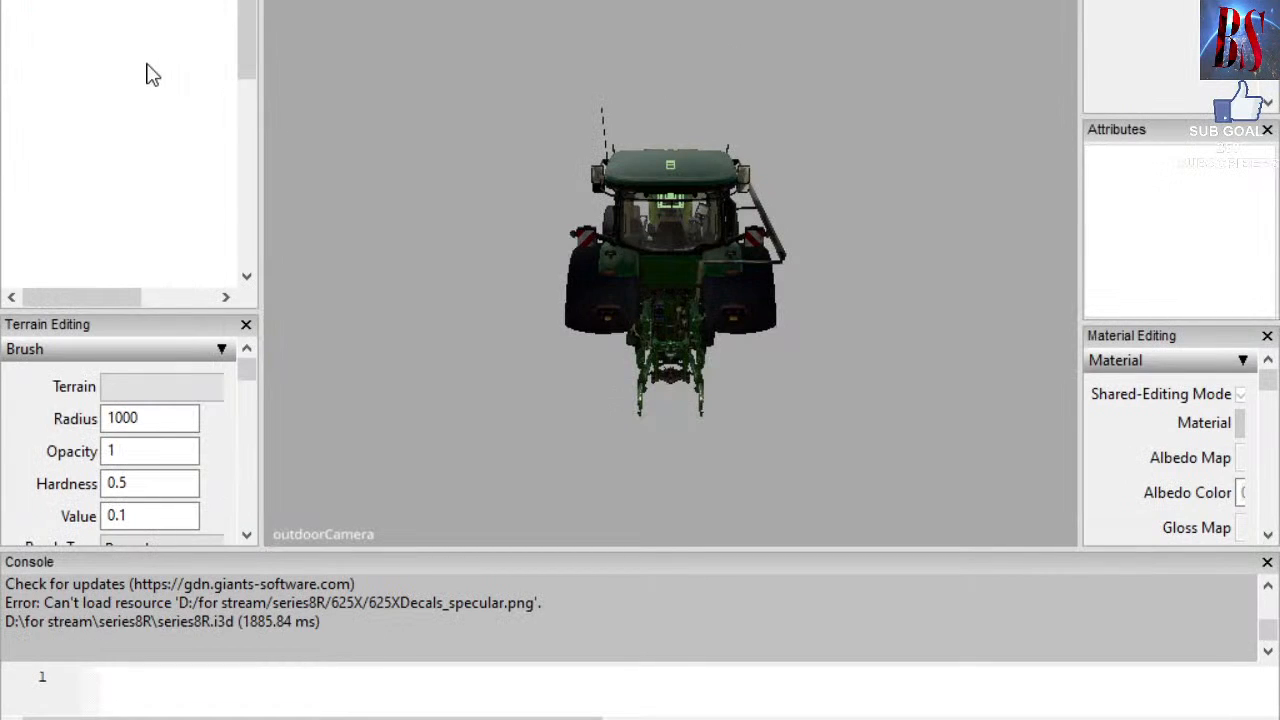
left_click(16, 0)
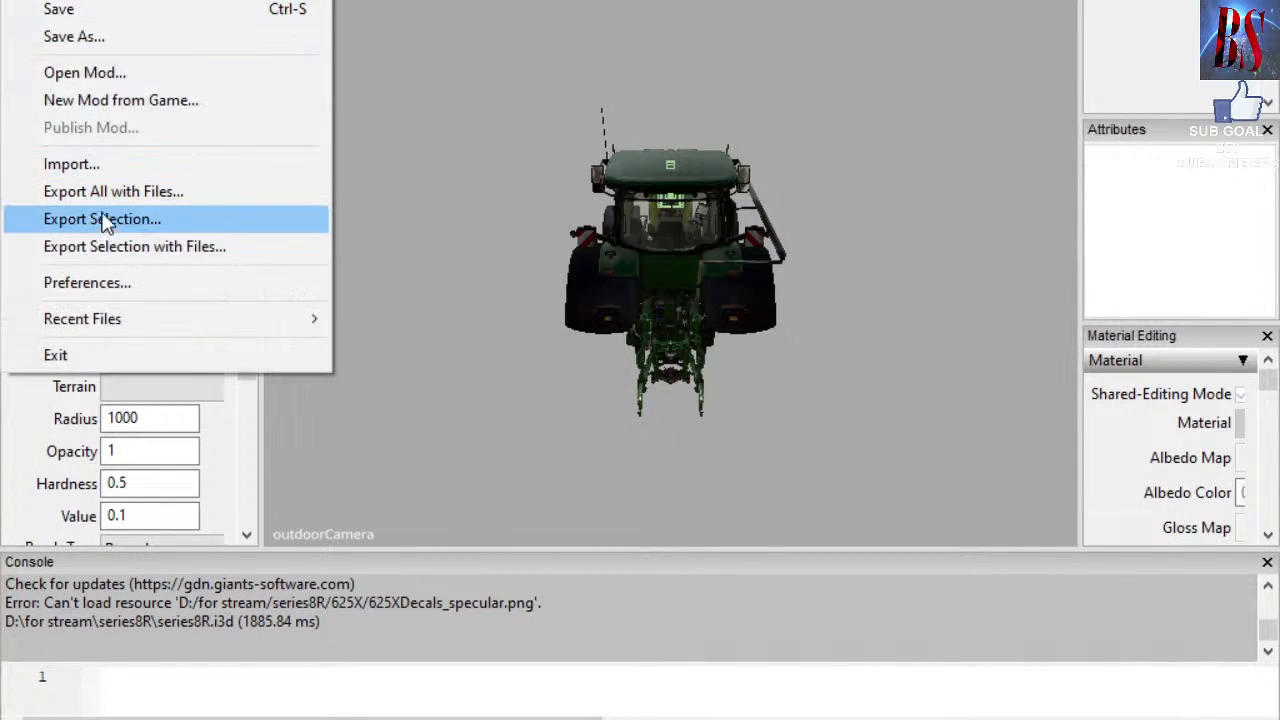
left_click(461, 113)
left_click(157, 0)
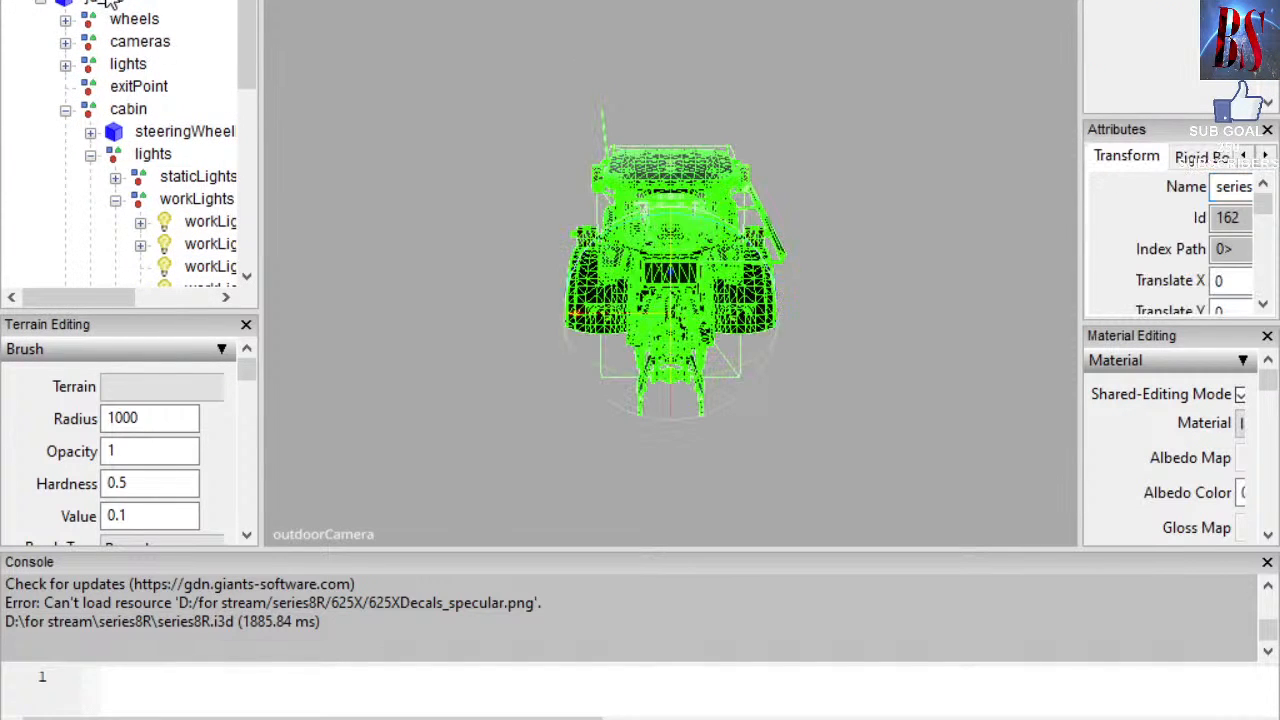
left_click(105, 2)
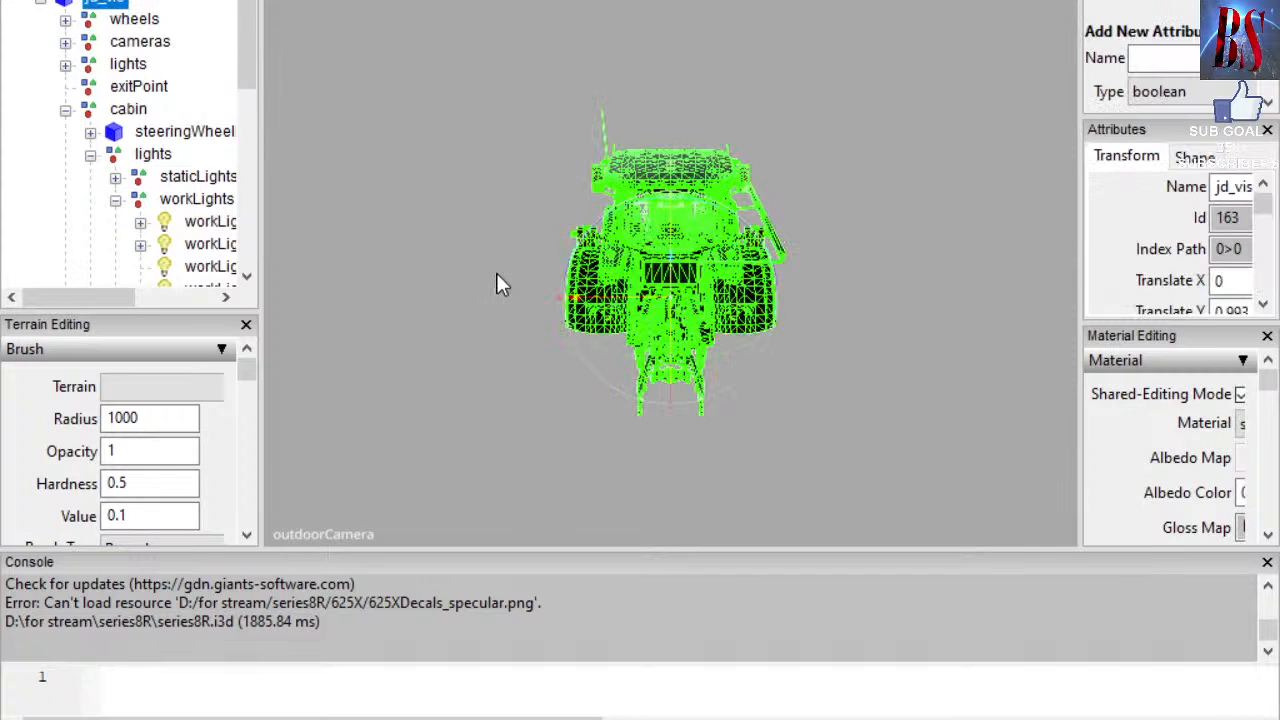
Orbit around the tractor and begin exporting only the selected node.
mouse_move(459, 276)
middle_mouse_down()
mouse_move(493, 297)
mouse_move(521, 293)
mouse_move(493, 266)
mouse_move(475, 279)
middle_mouse_up()
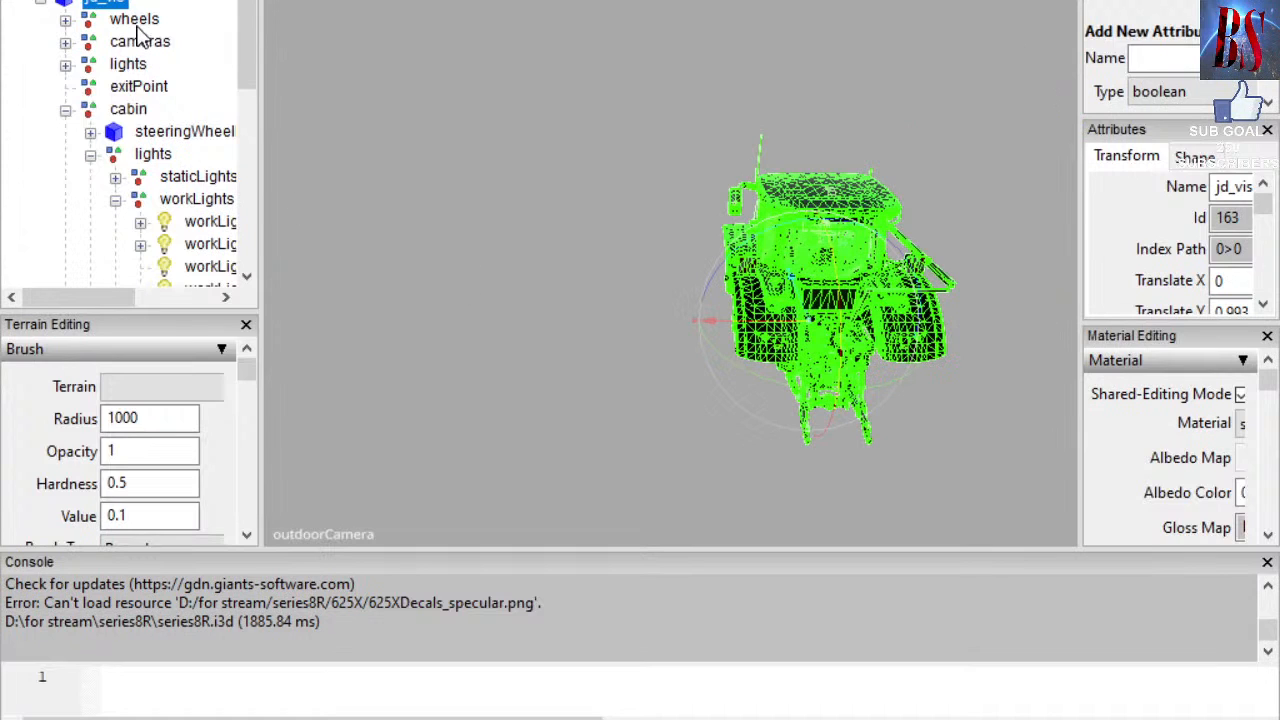
scroll(137, 60, "down", 8)
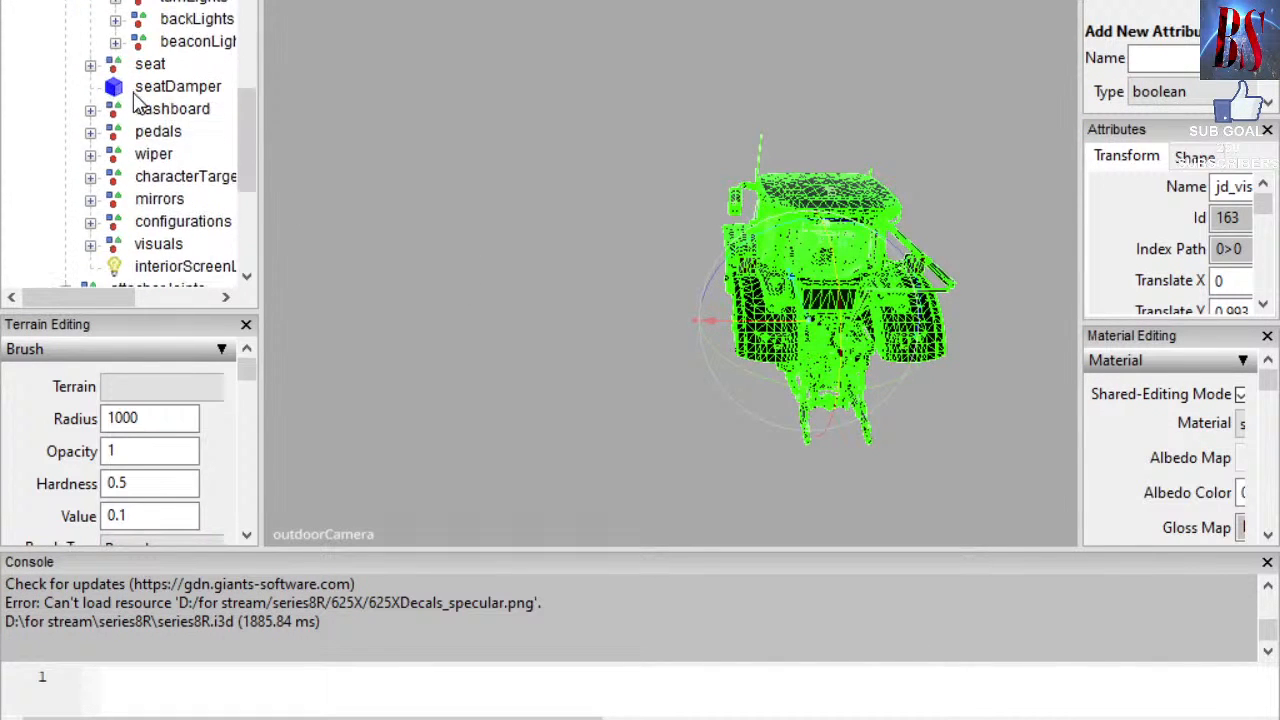
scroll(137, 108, "up", 8)
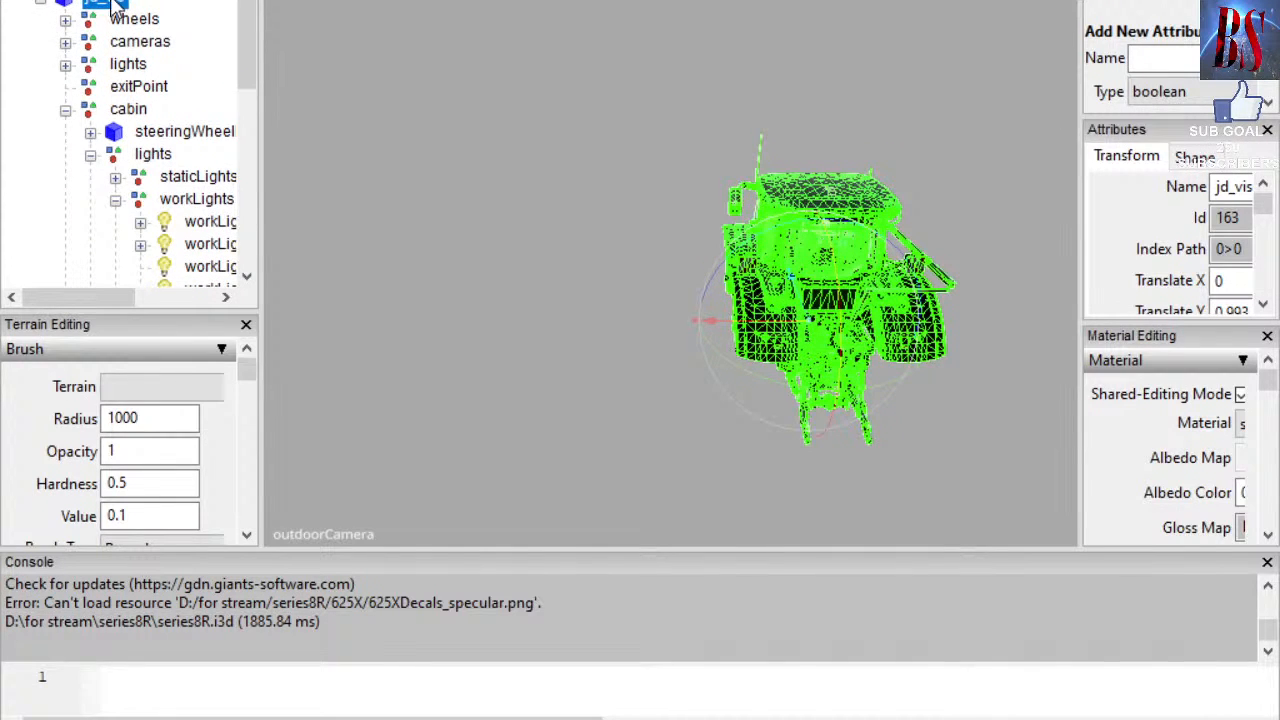
left_click(16, 0)
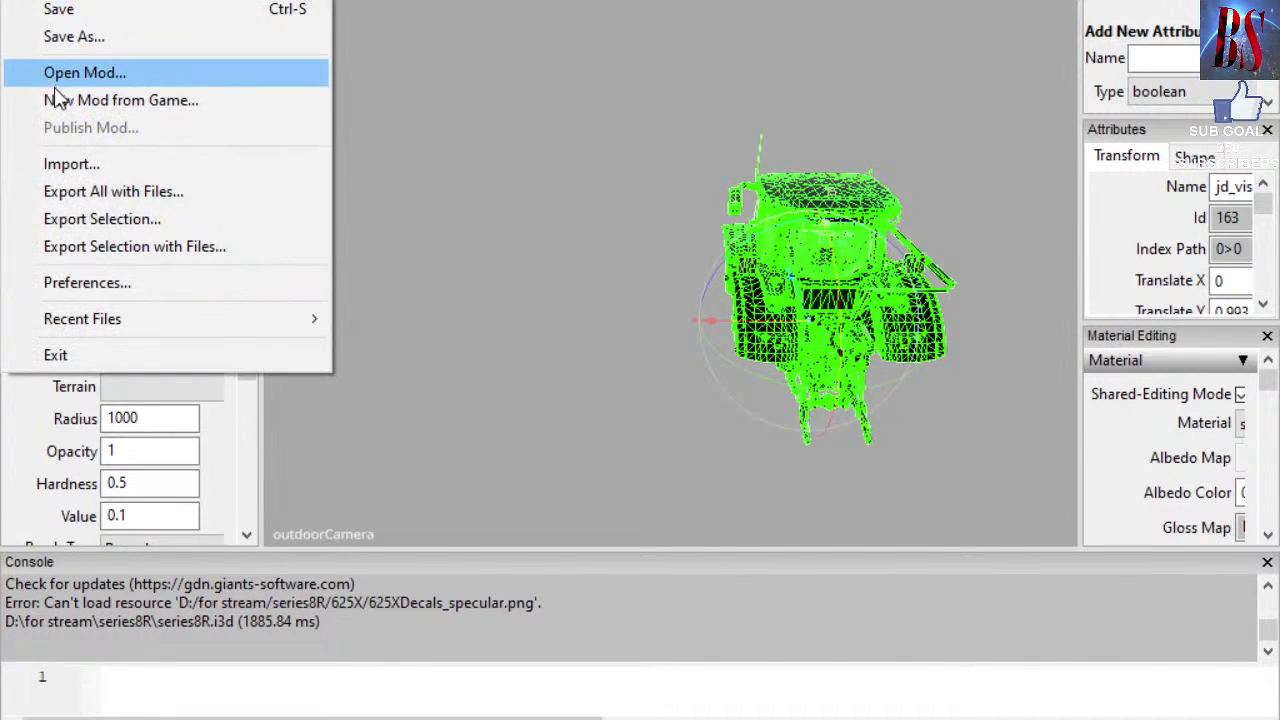
left_click(103, 216)
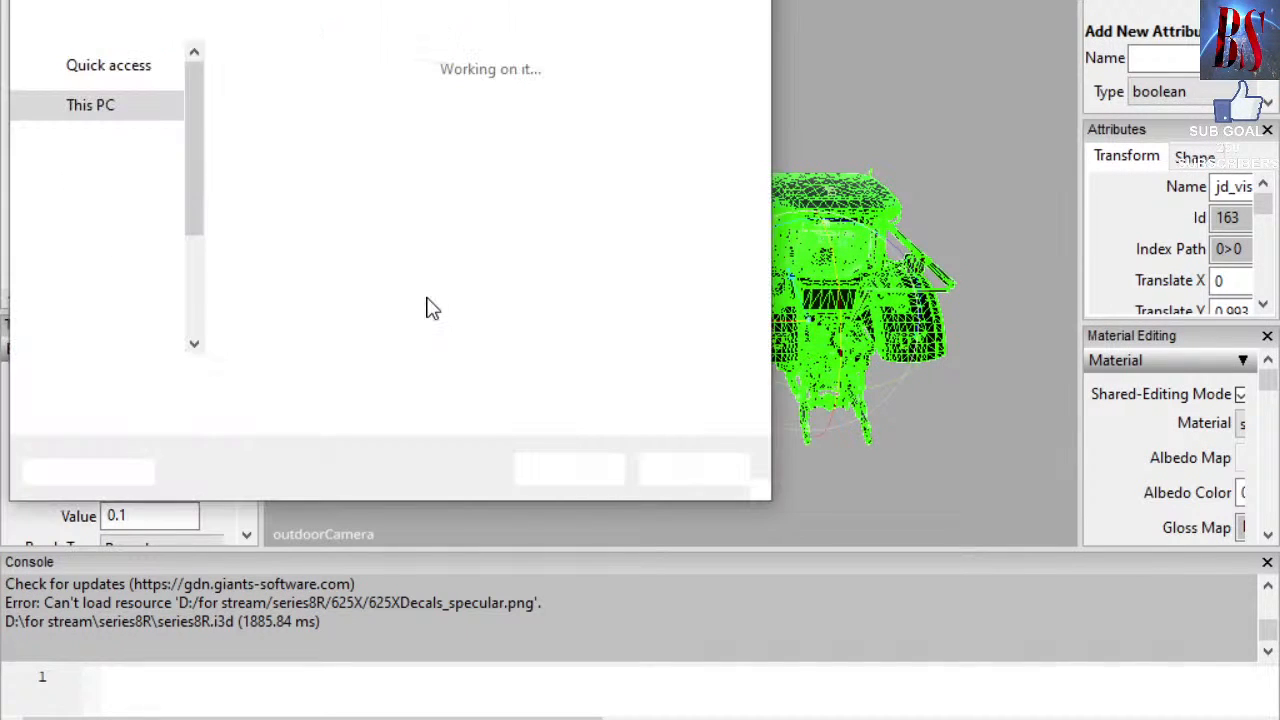
Export the selection as a Wavefront OBJ (*.obj) file named 'johndeerevis'.
left_click(418, 416)
left_click(369, 484)
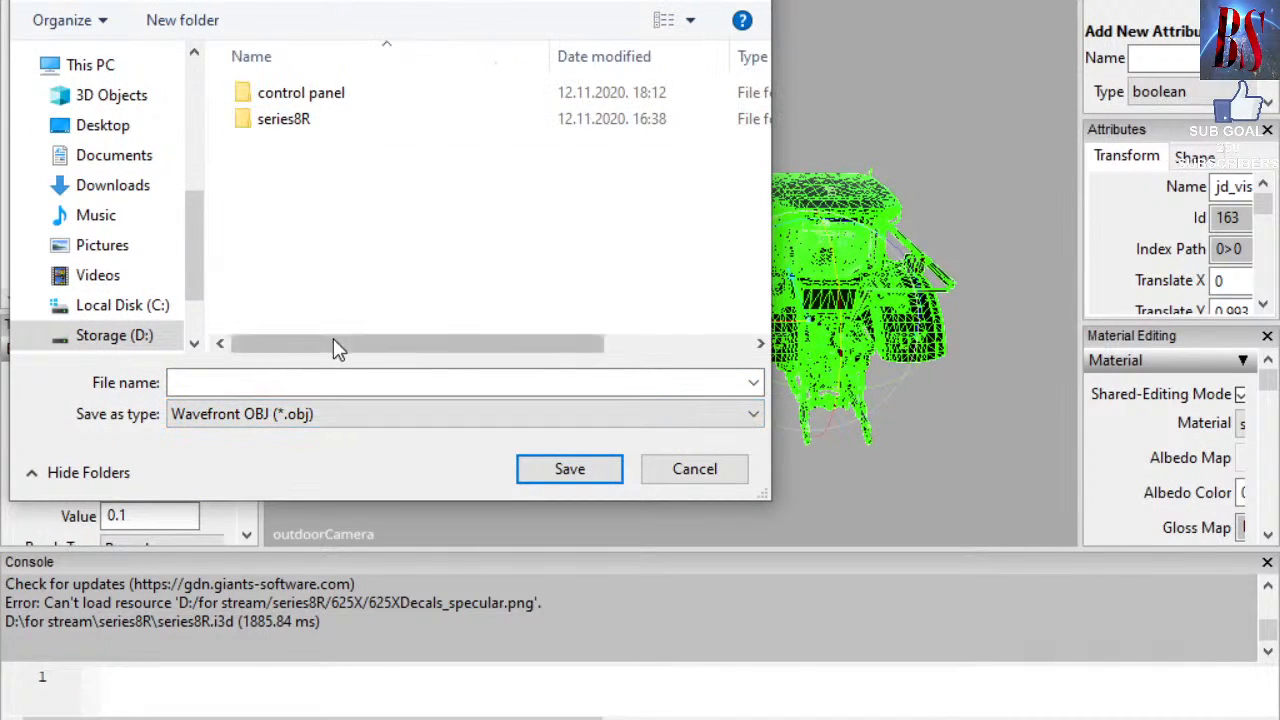
left_click(300, 383)
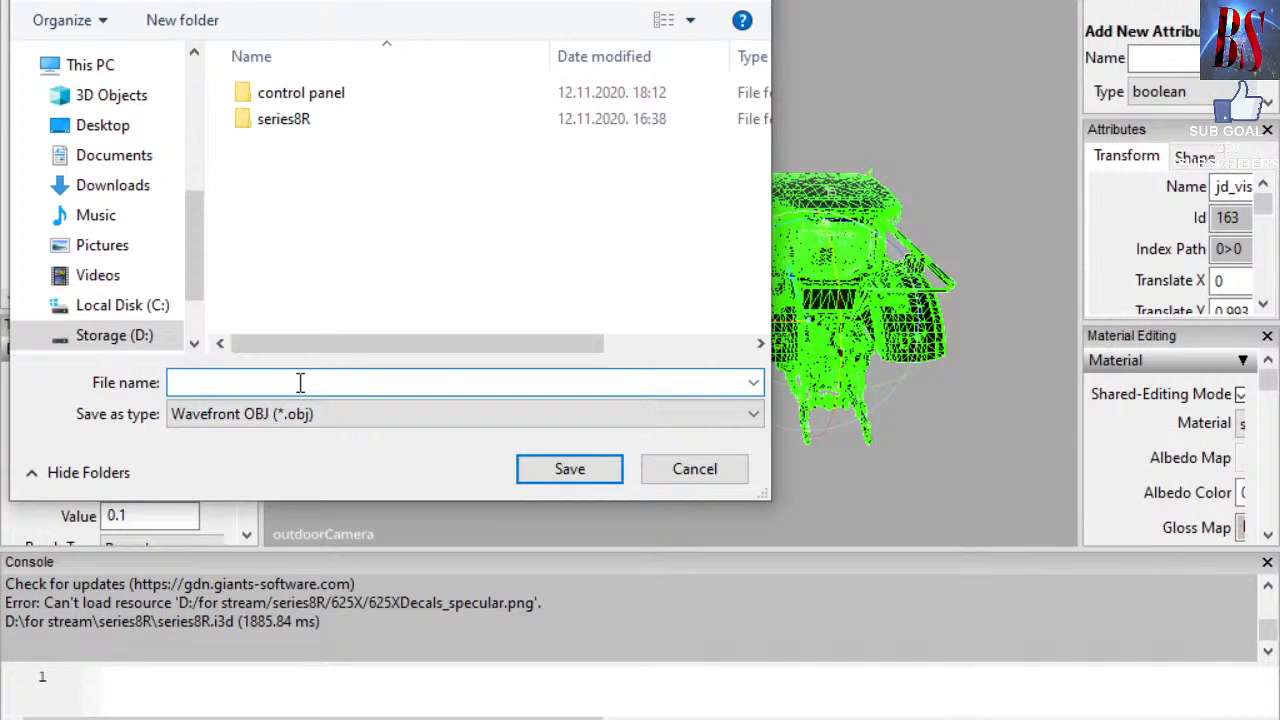
type("johndeerevis")
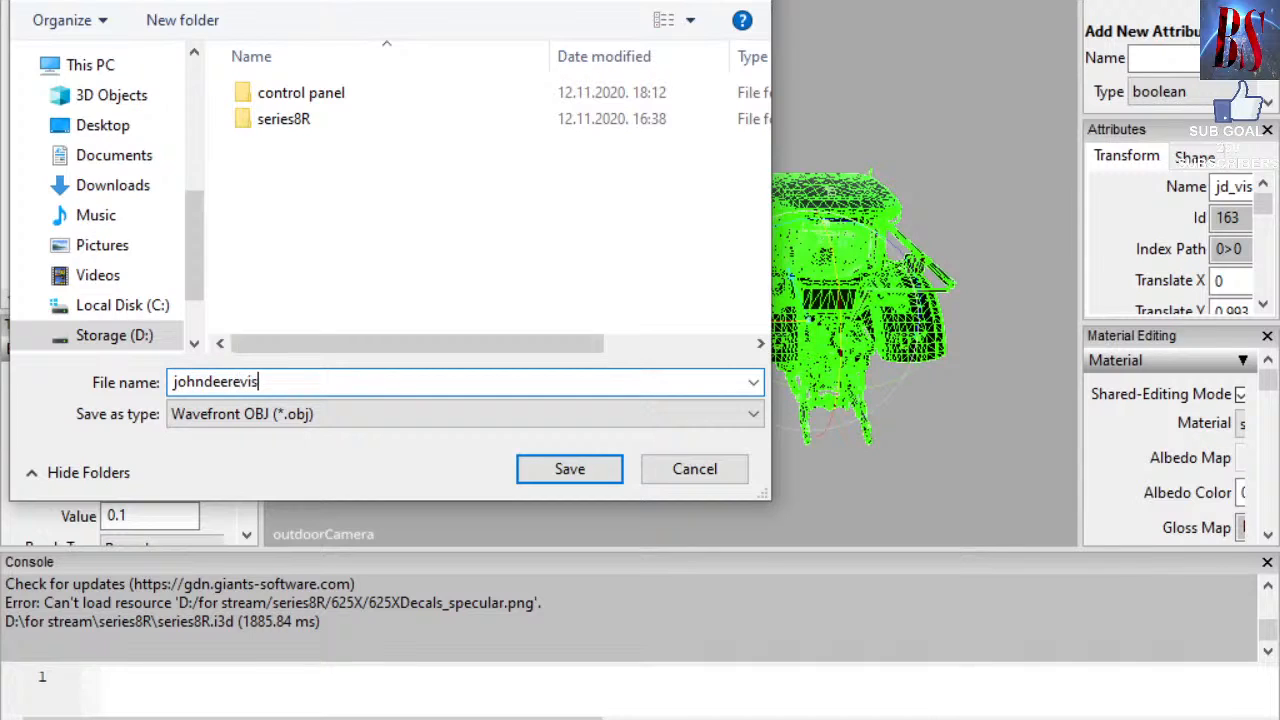
key("Return")
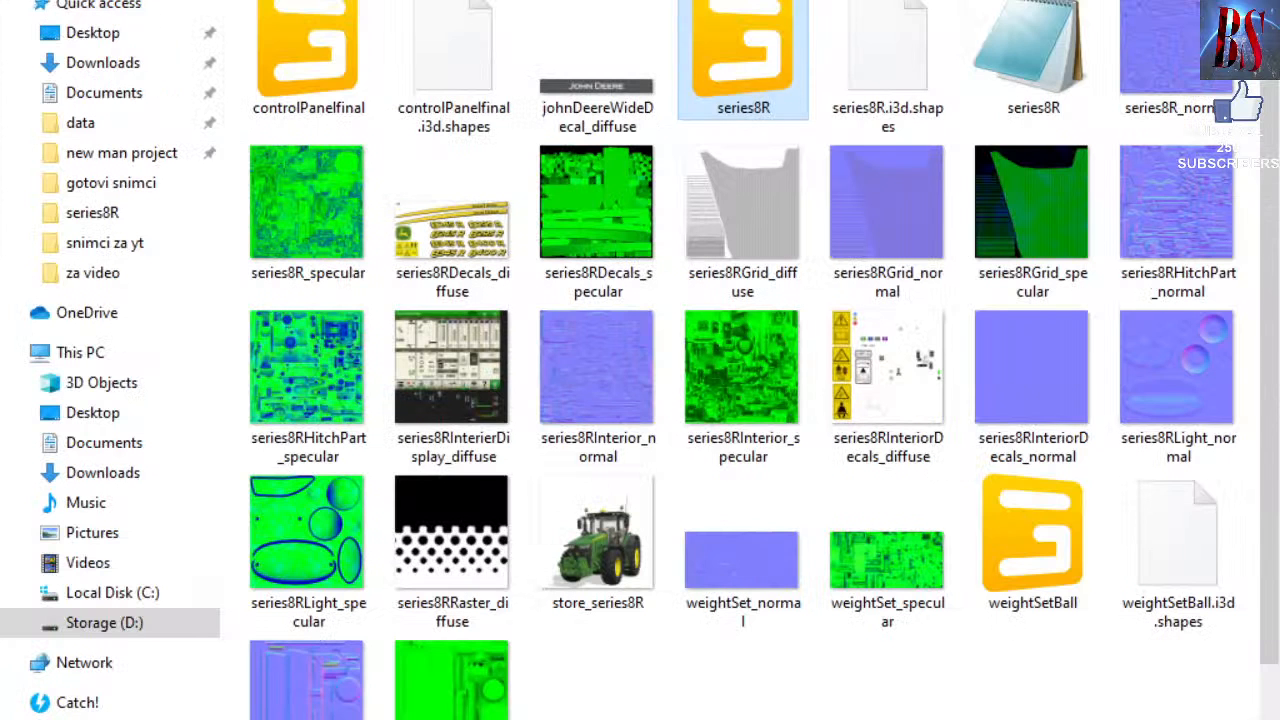
Locate the exported johndeerevis file in the parent folder, then return to Blender.
scroll(764, 360, "down", 1)
key("BackSpace")
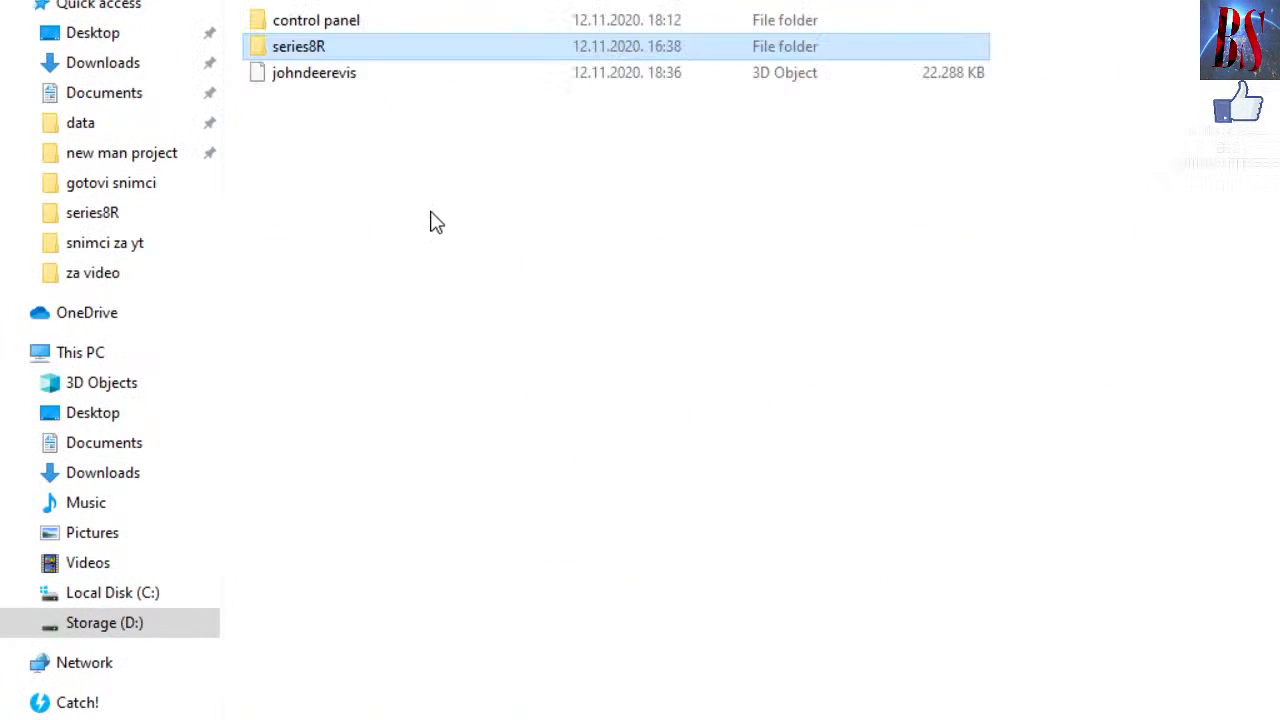
left_click(356, 82)
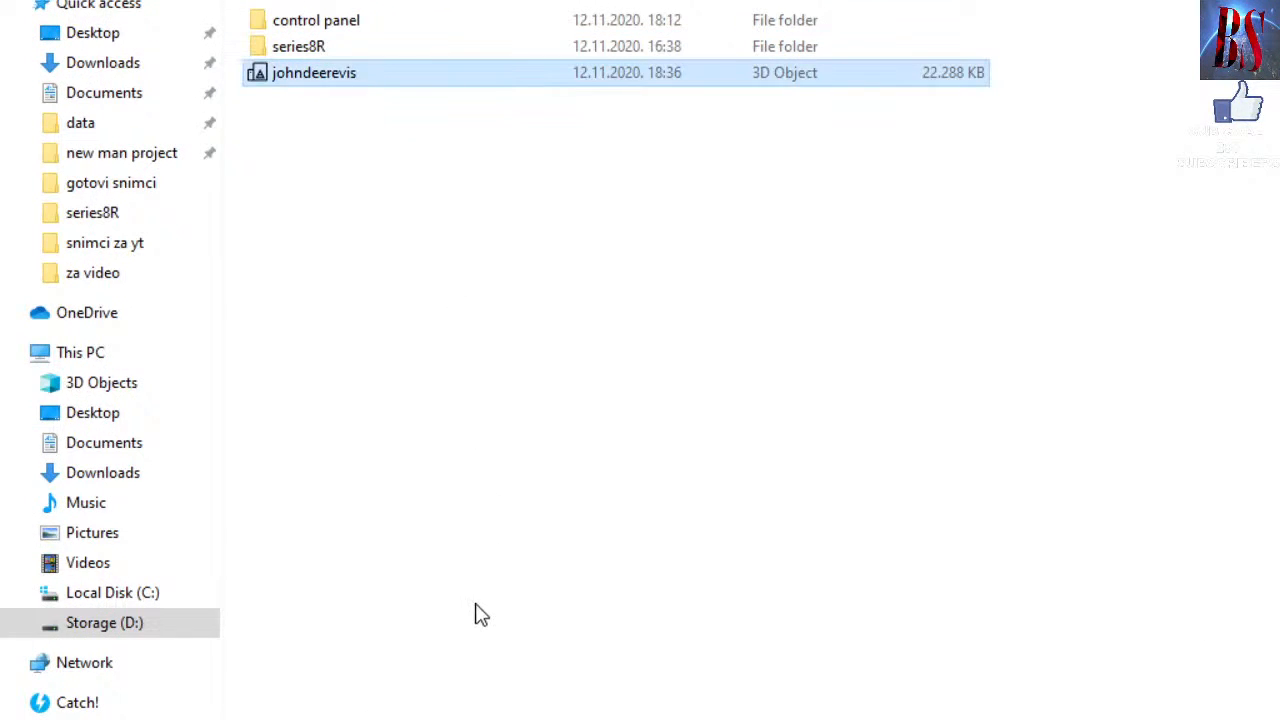
left_click(643, 719)
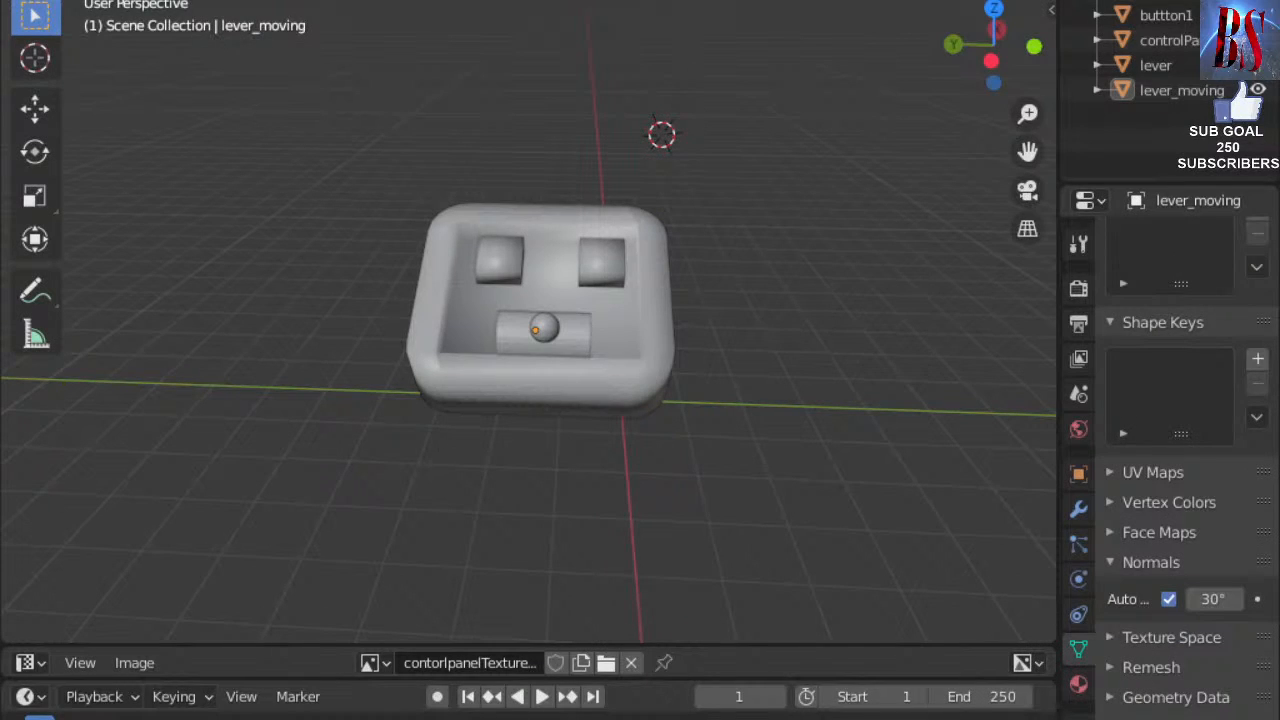
Launch Blender from a Start search for 'ble' and bring up the File > Import format list.
left_click(340, 719)
left_click(31, 719)
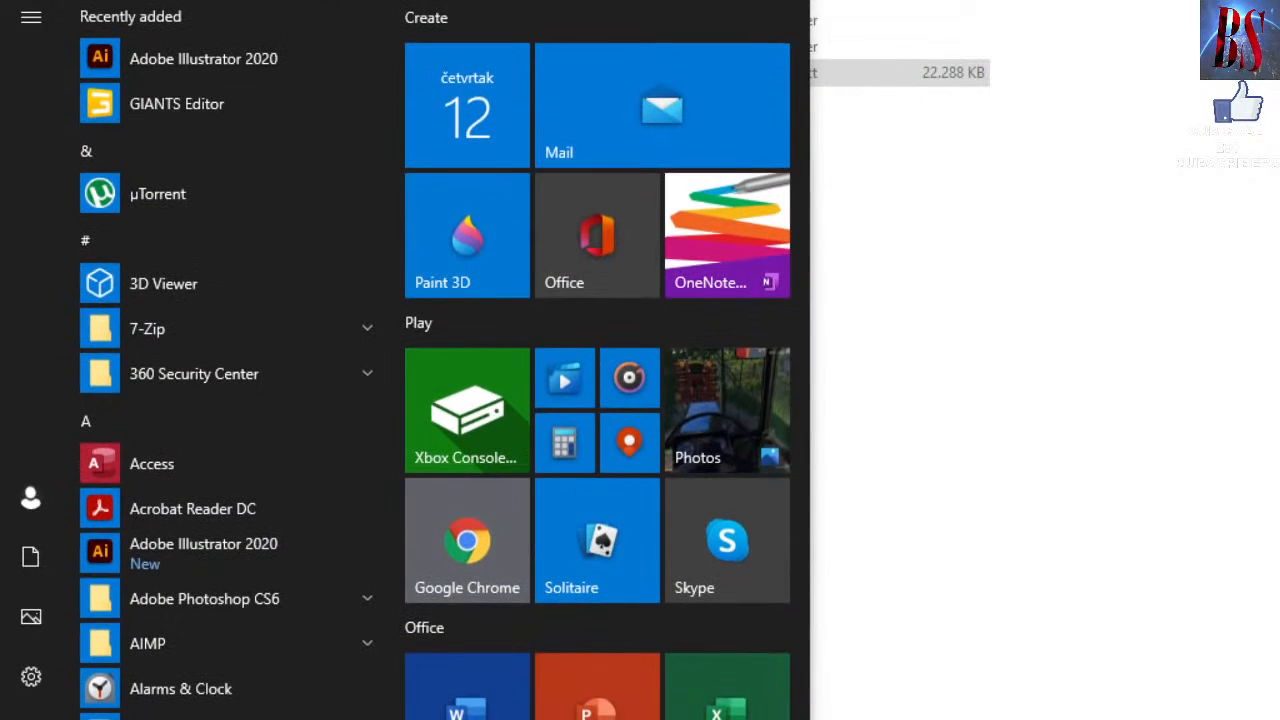
left_click(90, 719)
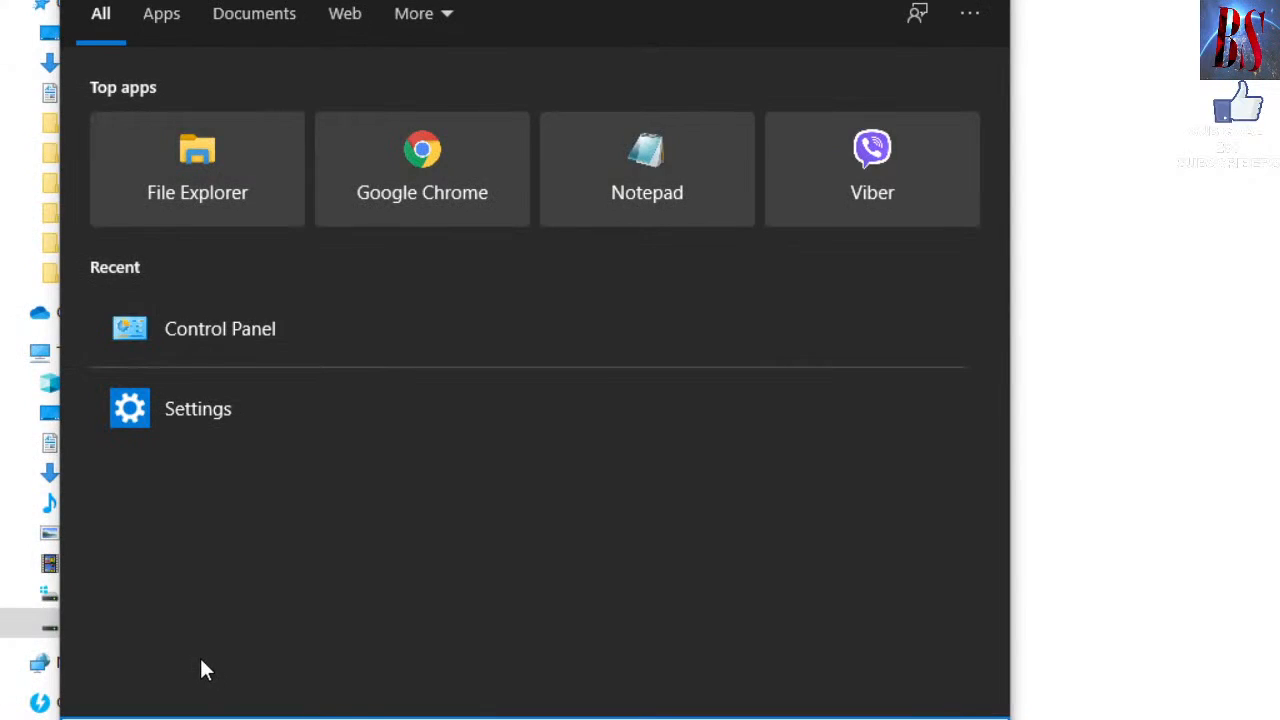
type("ble")
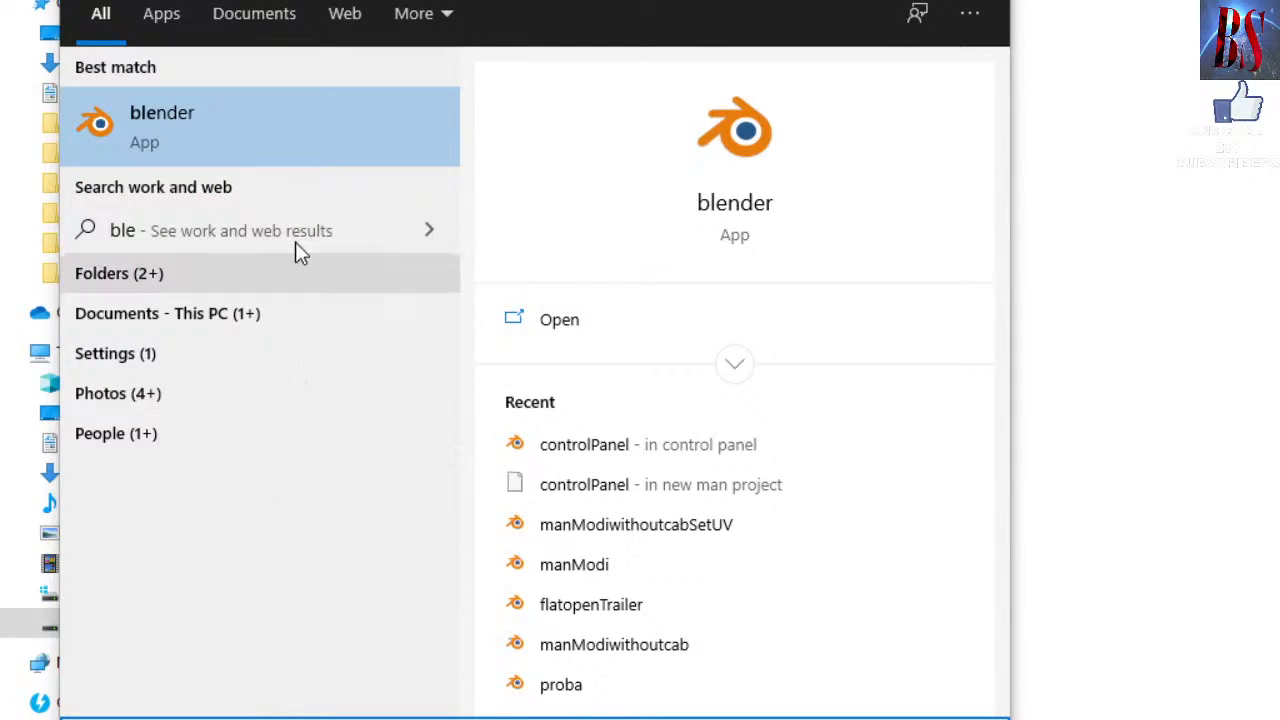
left_click(315, 153)
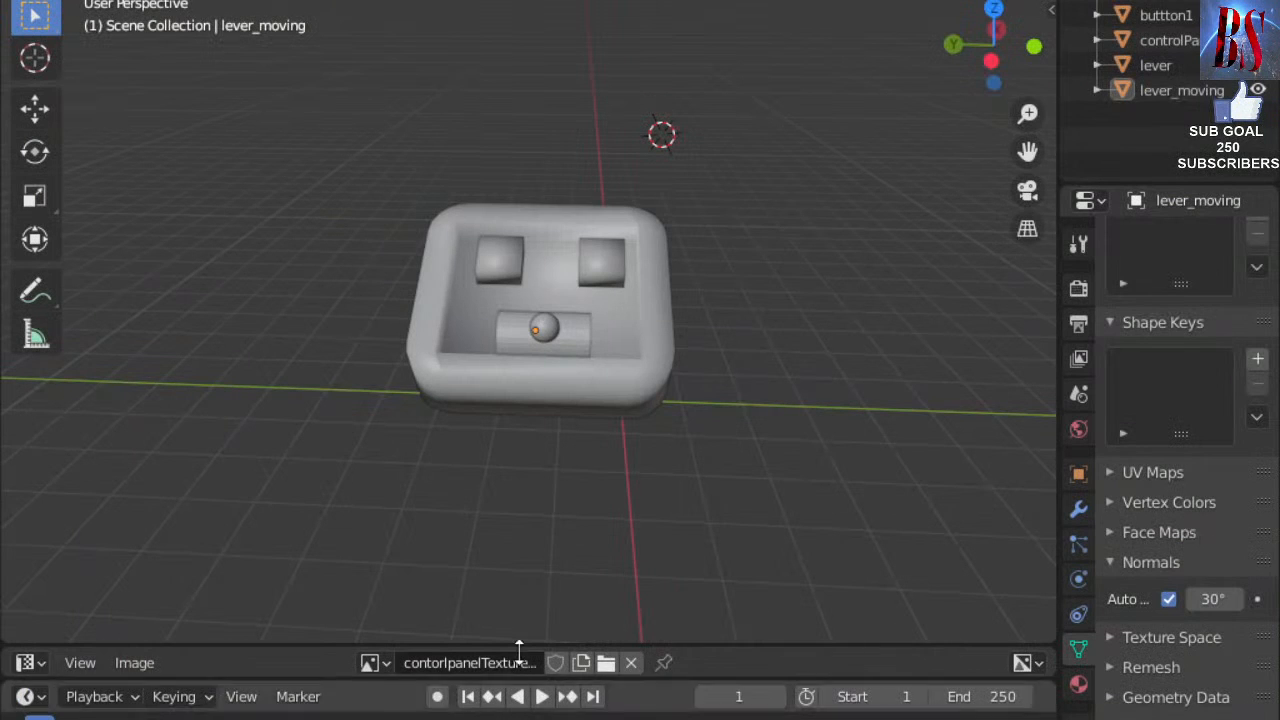
left_click(52, 0)
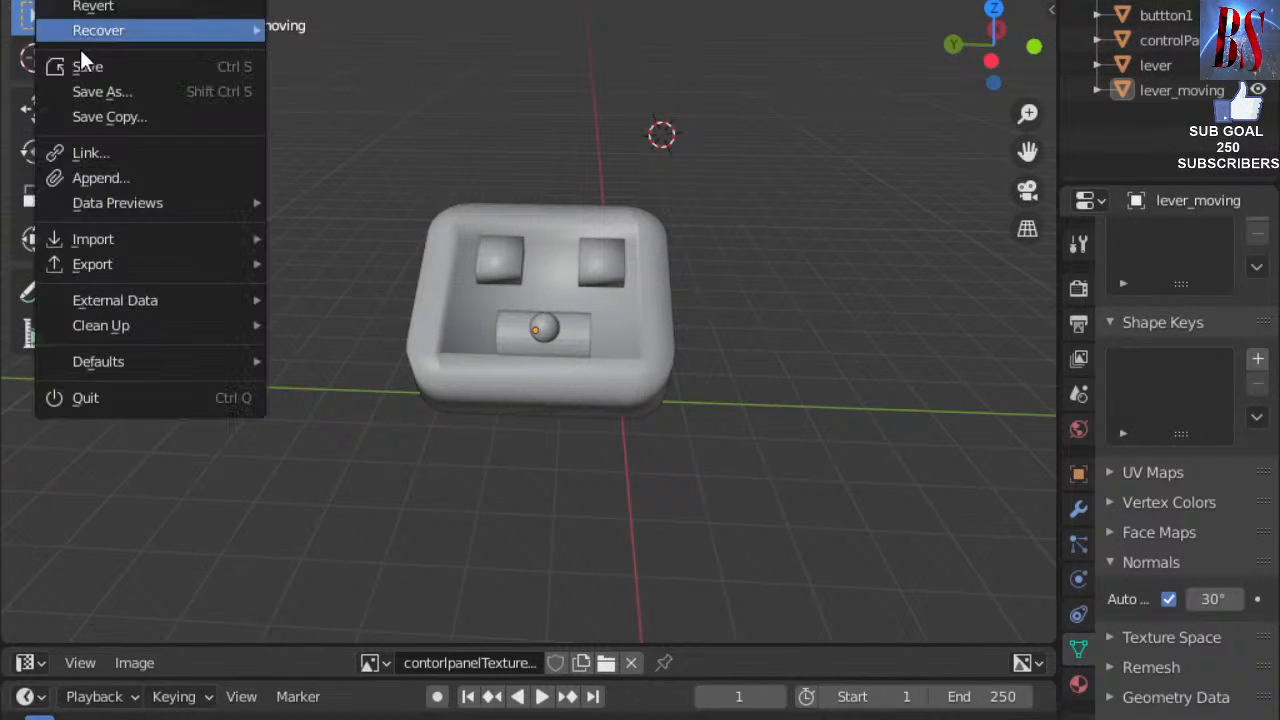
mouse_move(162, 241)
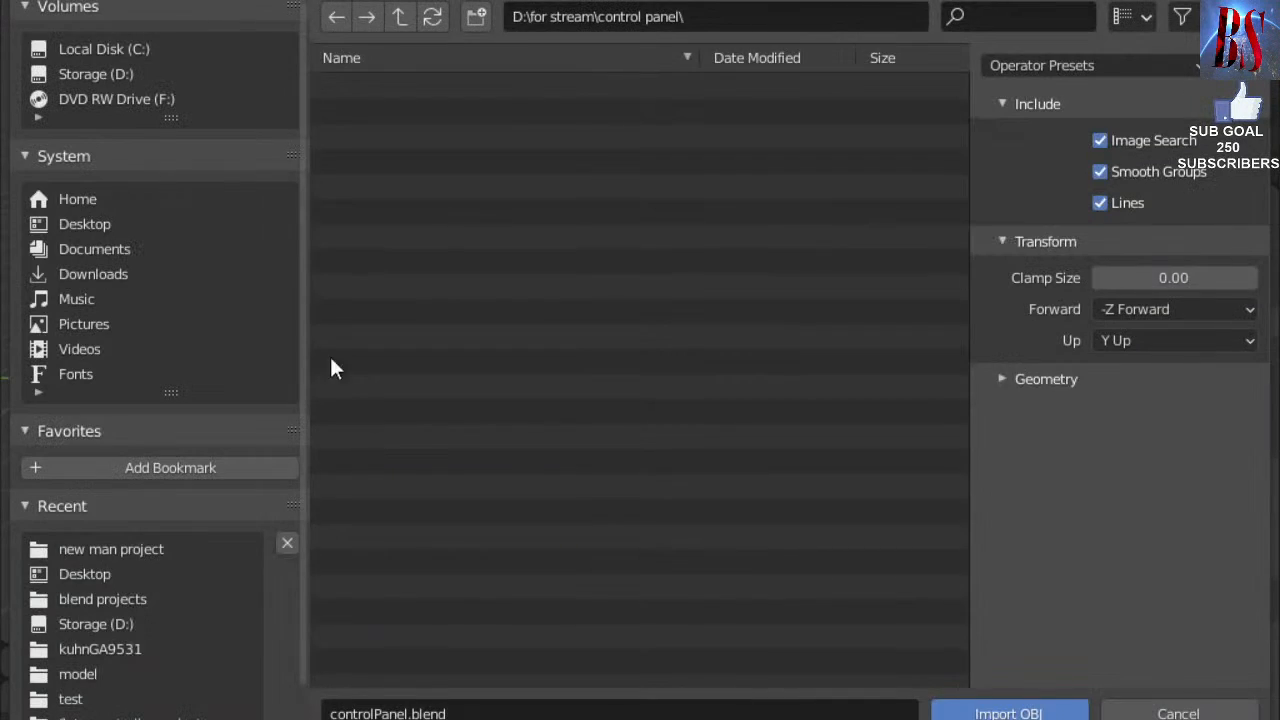
Import johndeerevis.obj as a Wavefront OBJ from Storage (D:) > for stream.
scroll(126, 650, "down", 2)
scroll(126, 660, "up", 2)
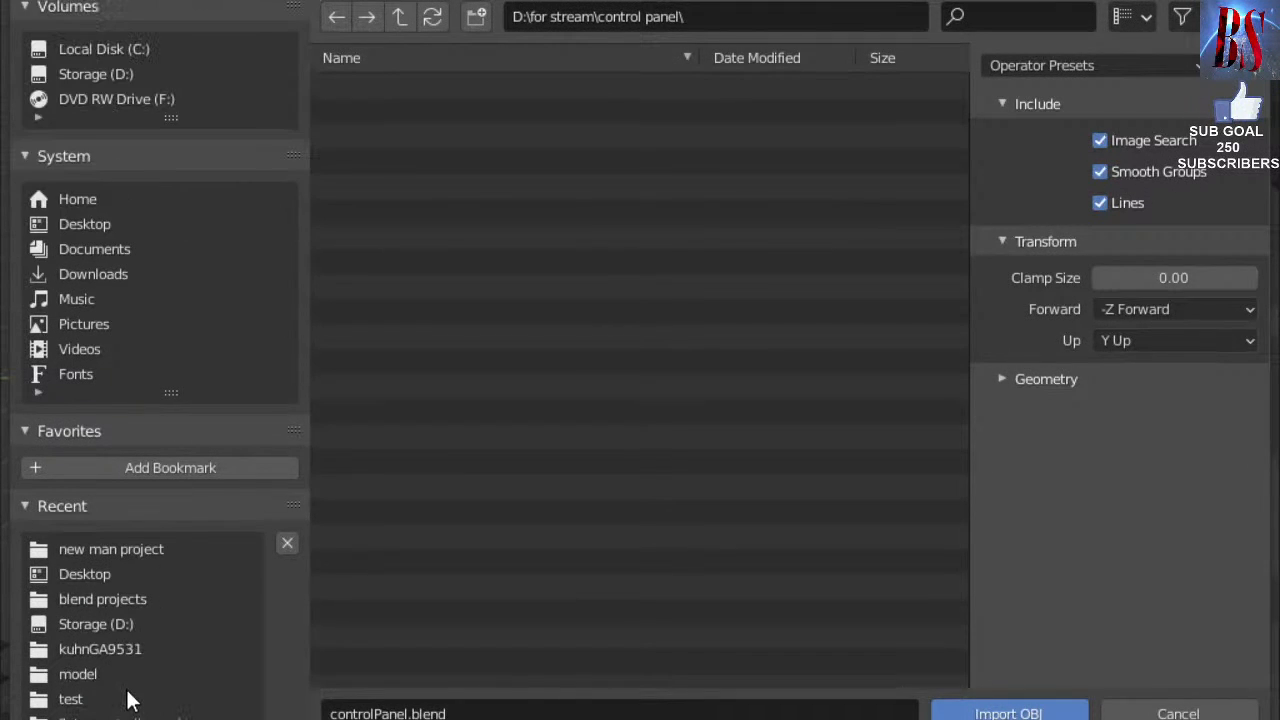
left_click(92, 74)
scroll(545, 323, "down", 20)
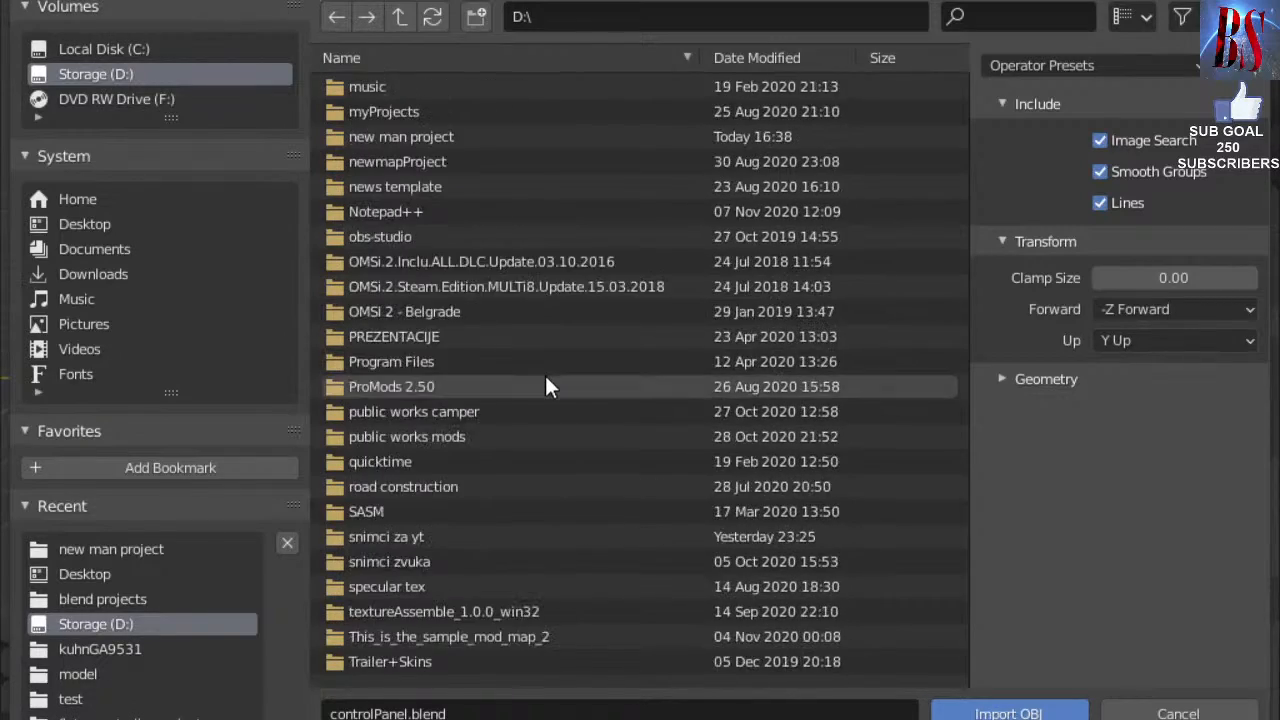
scroll(543, 409, "down", 5)
scroll(437, 600, "up", 15)
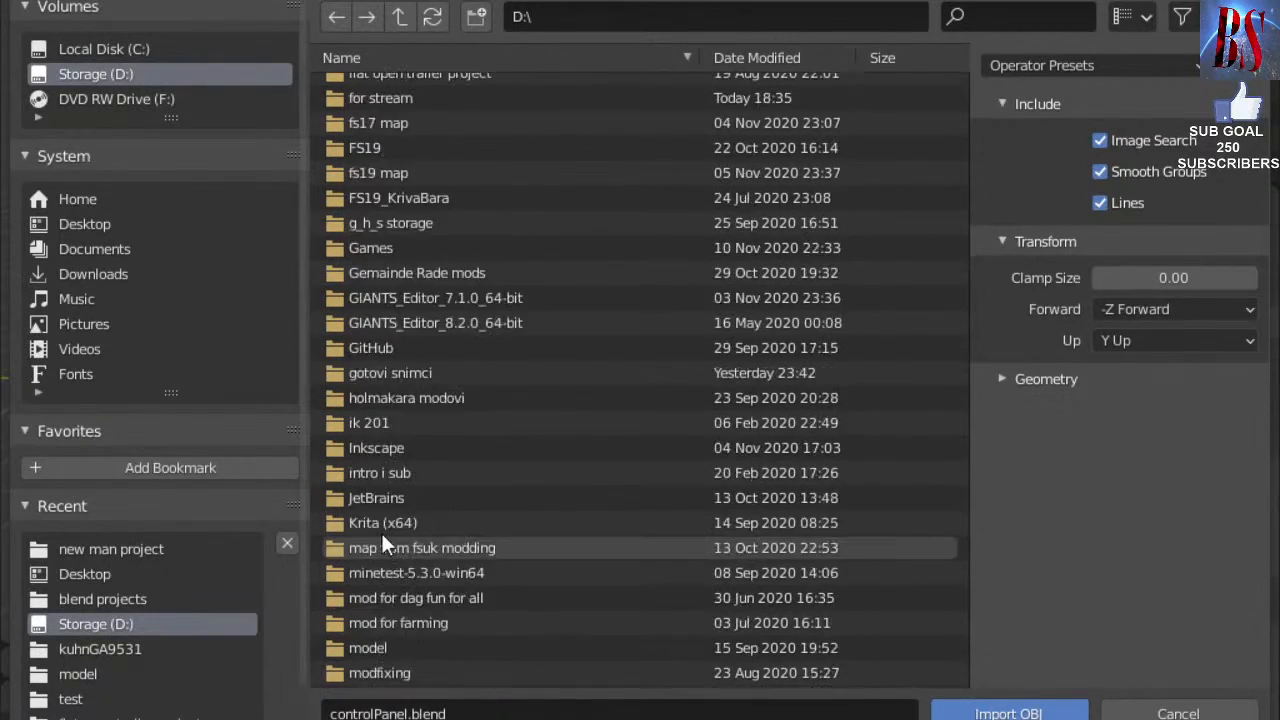
scroll(383, 545, "up", 15)
scroll(405, 610, "up", 2)
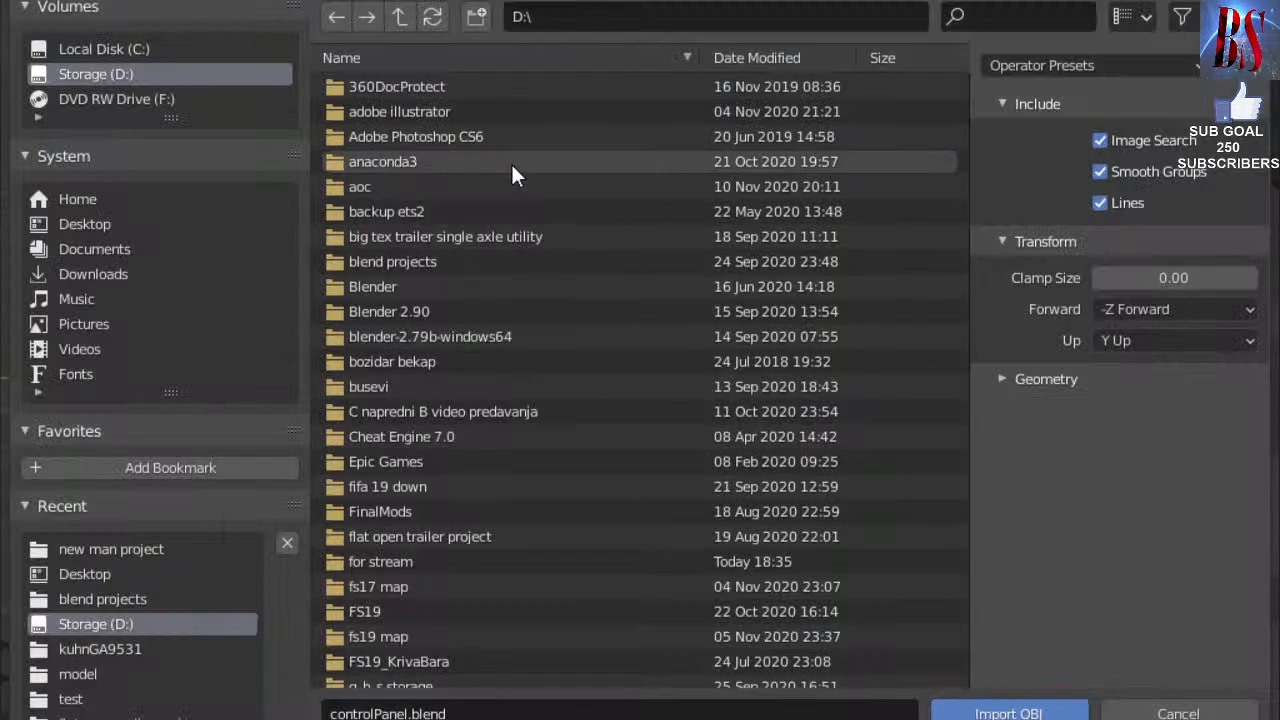
scroll(510, 270, "down", 3)
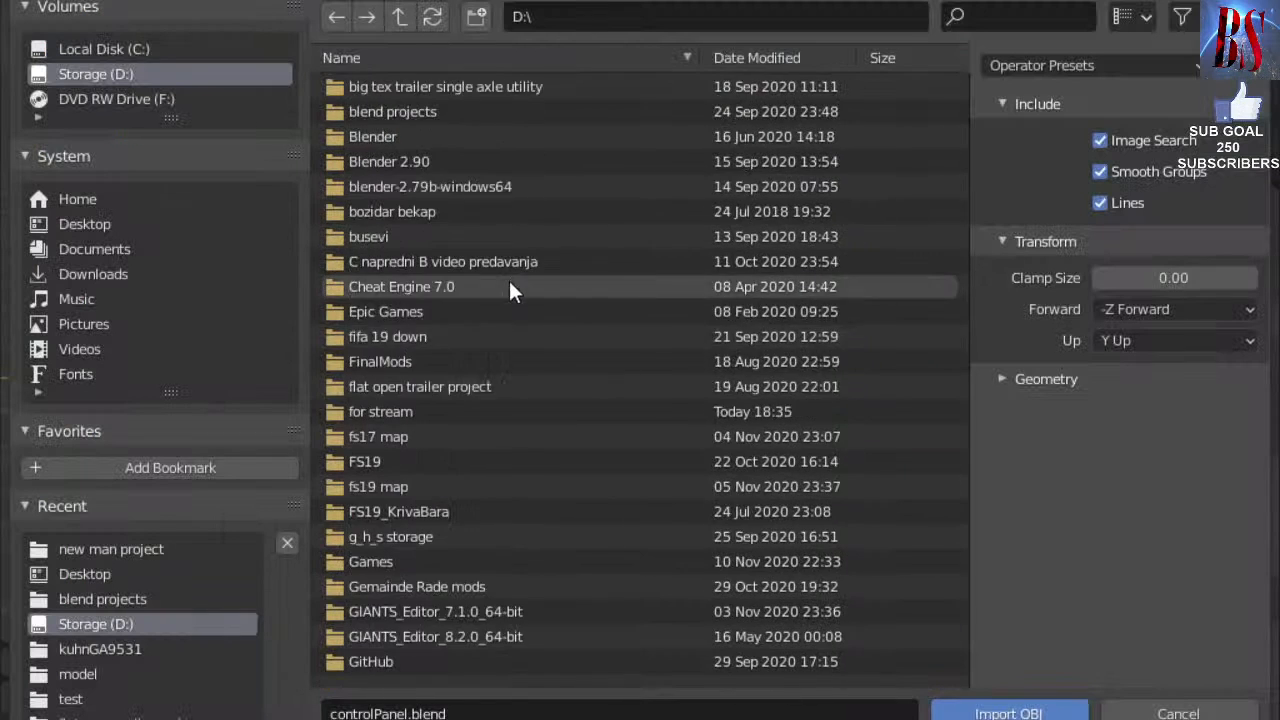
double_click(408, 405)
left_click(400, 137)
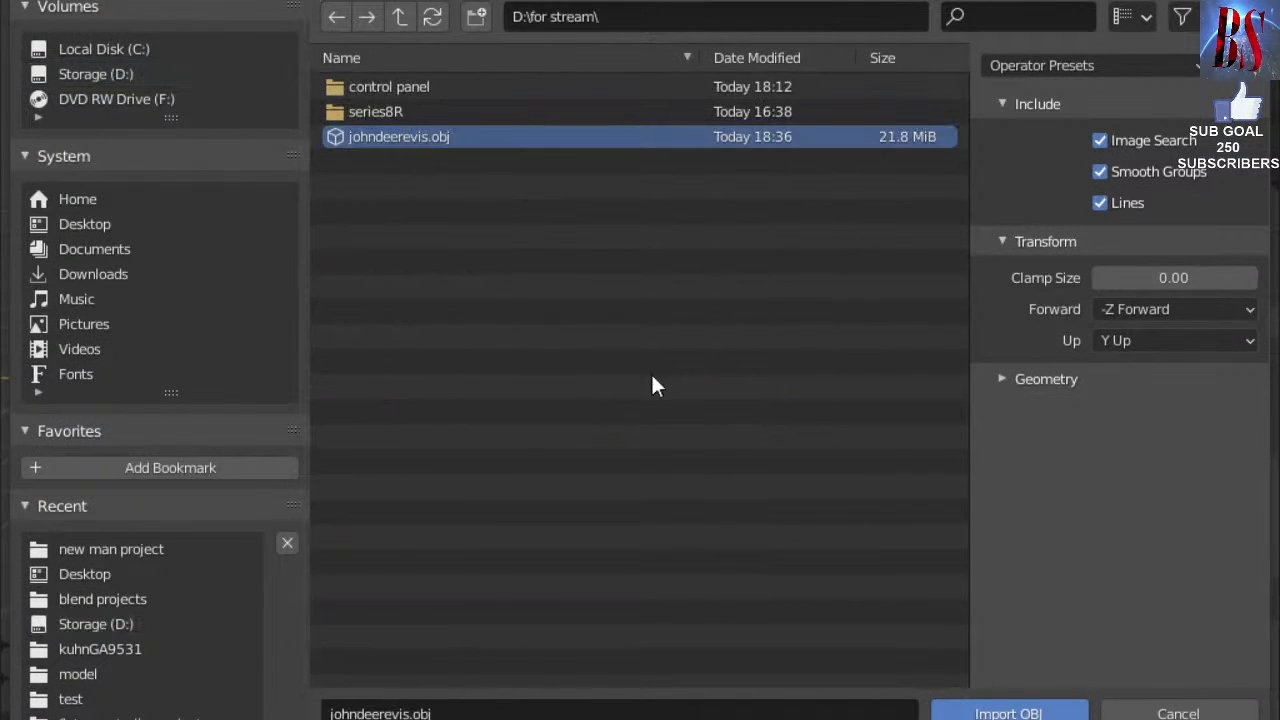
left_click(1008, 712)
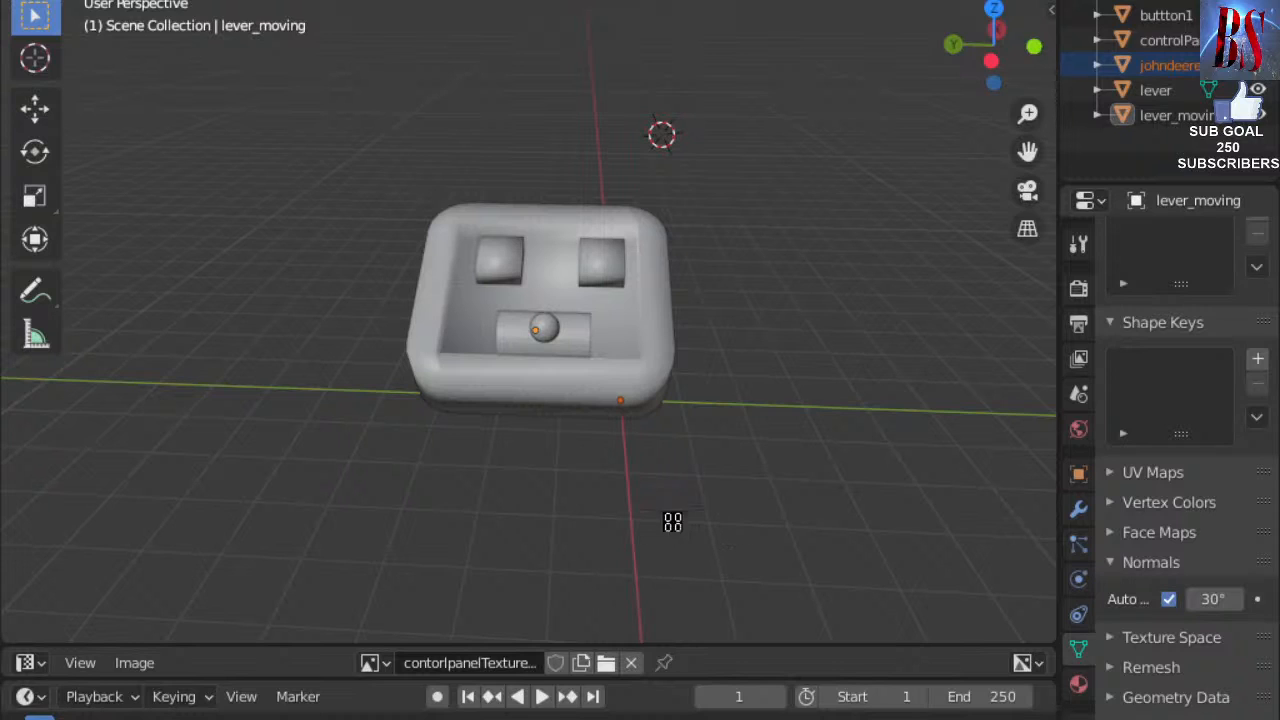
Zoom the viewport in and out to inspect the imported johndeerevis tractor against the control panel.
scroll(684, 461, "down", 6)
scroll(684, 461, "up", 5)
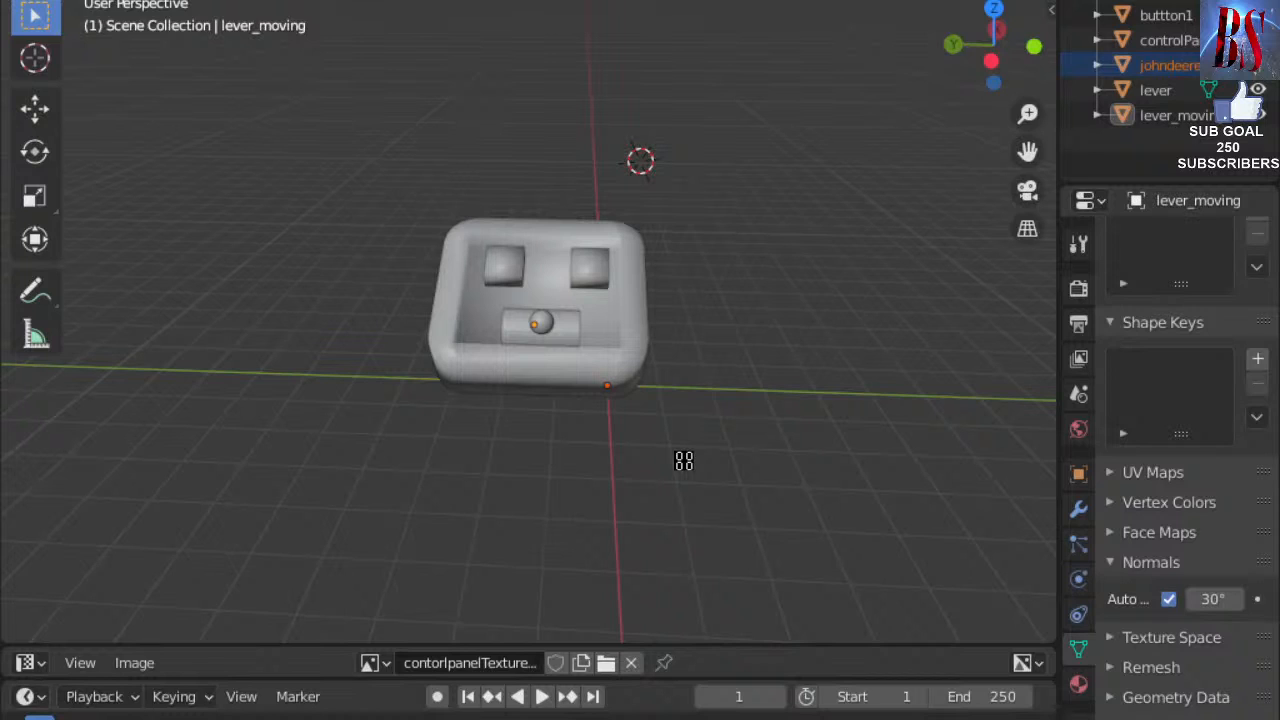
scroll(684, 461, "down", 20)
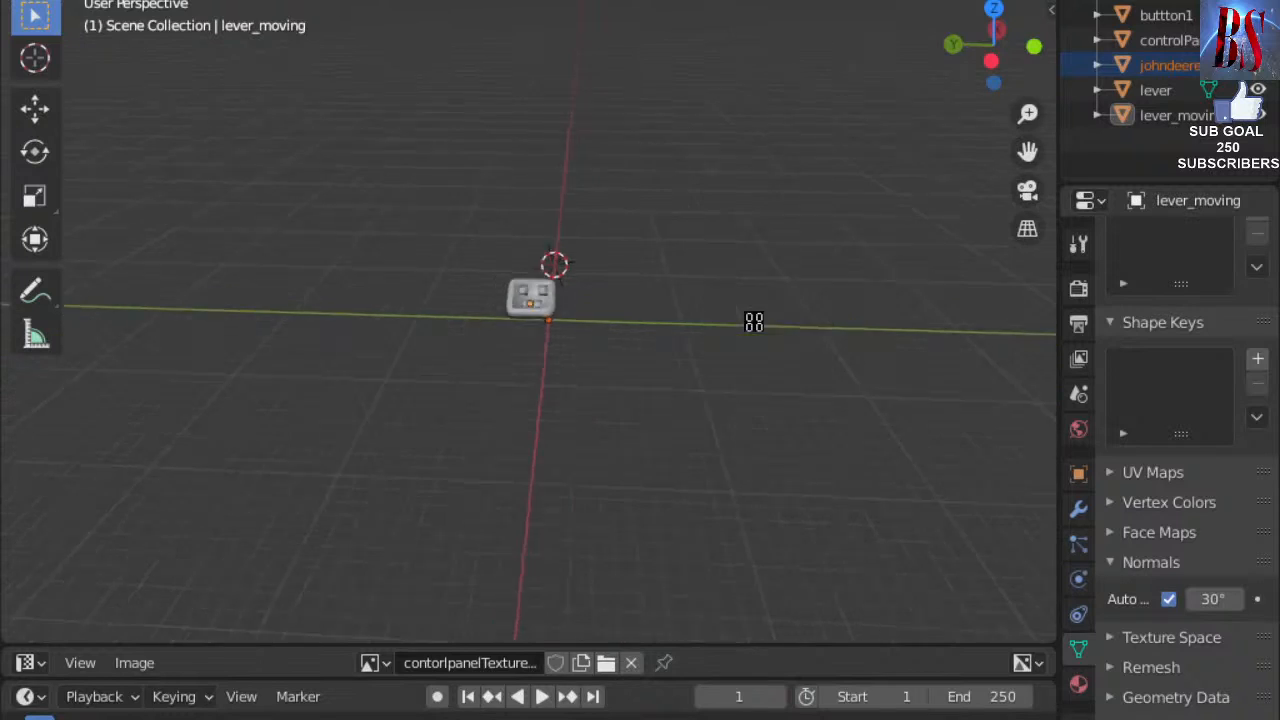
scroll(694, 421, "up", 3)
scroll(694, 421, "up", 3)
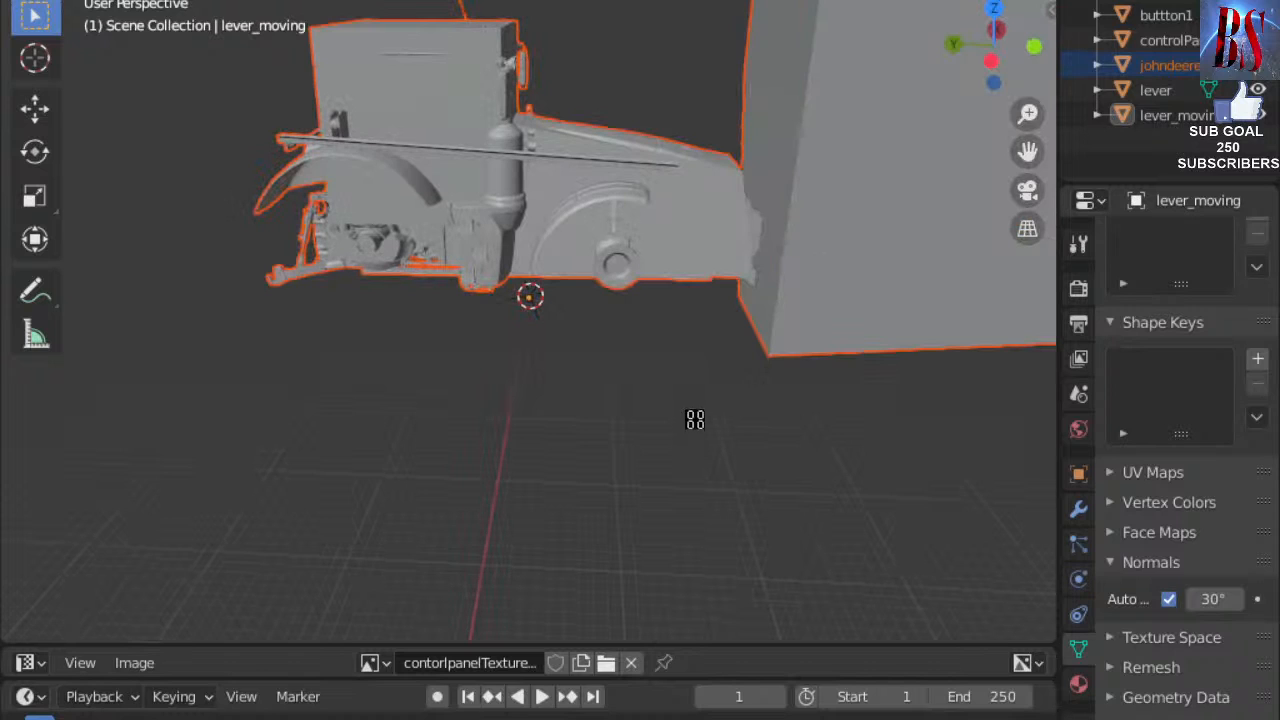
scroll(489, 374, "up", 6)
scroll(608, 363, "down", 3)
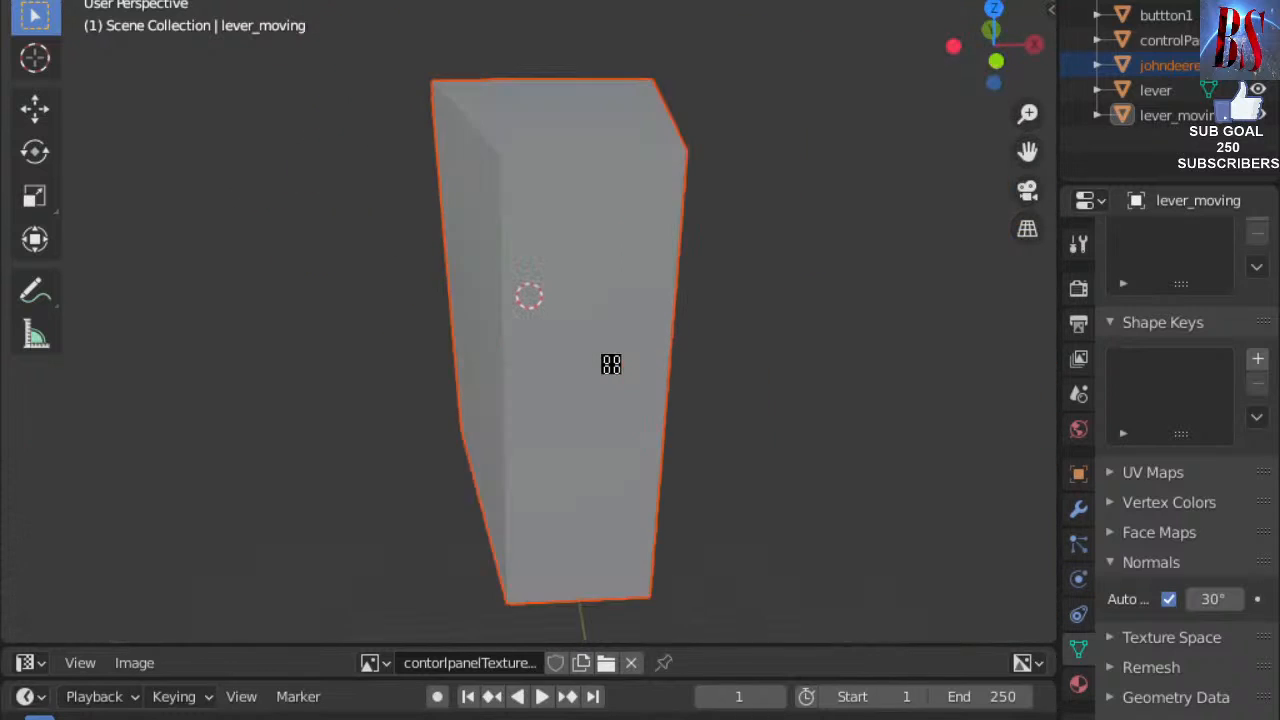
scroll(594, 360, "up", 8)
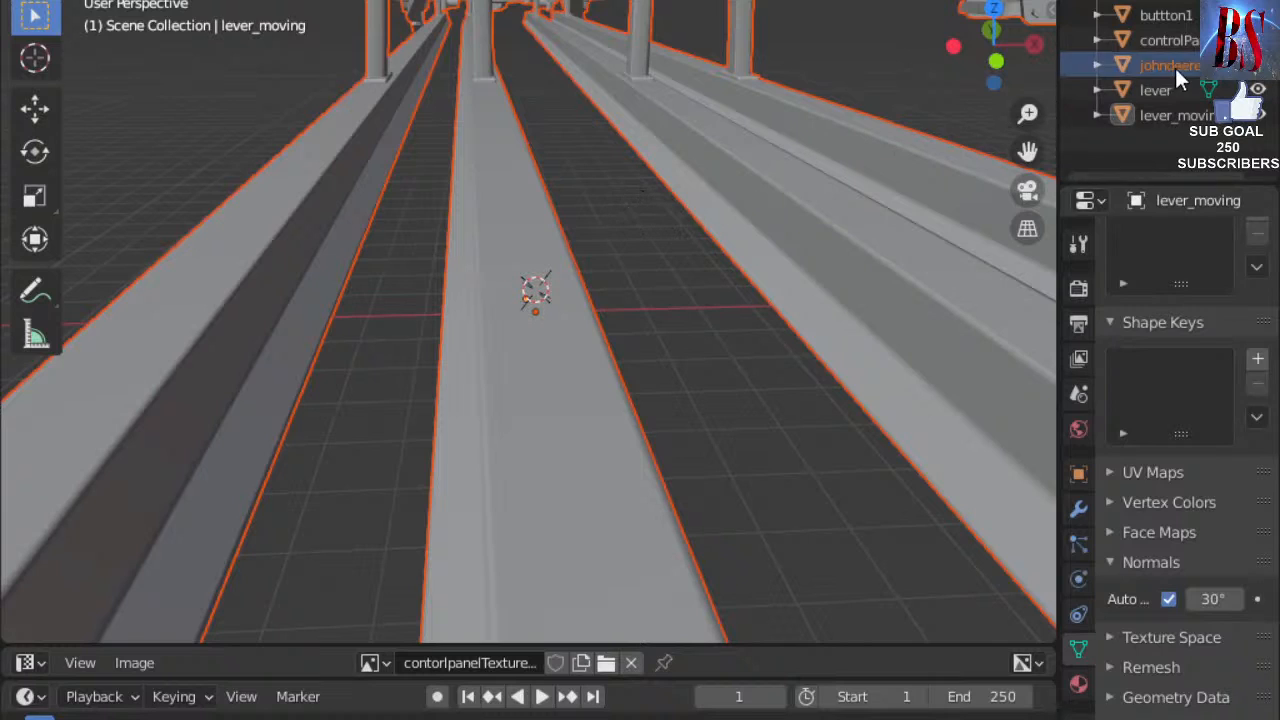
Edit the johndeerevis mesh and select one face of the enclosing box plus its linked faces.
left_click(1099, 63)
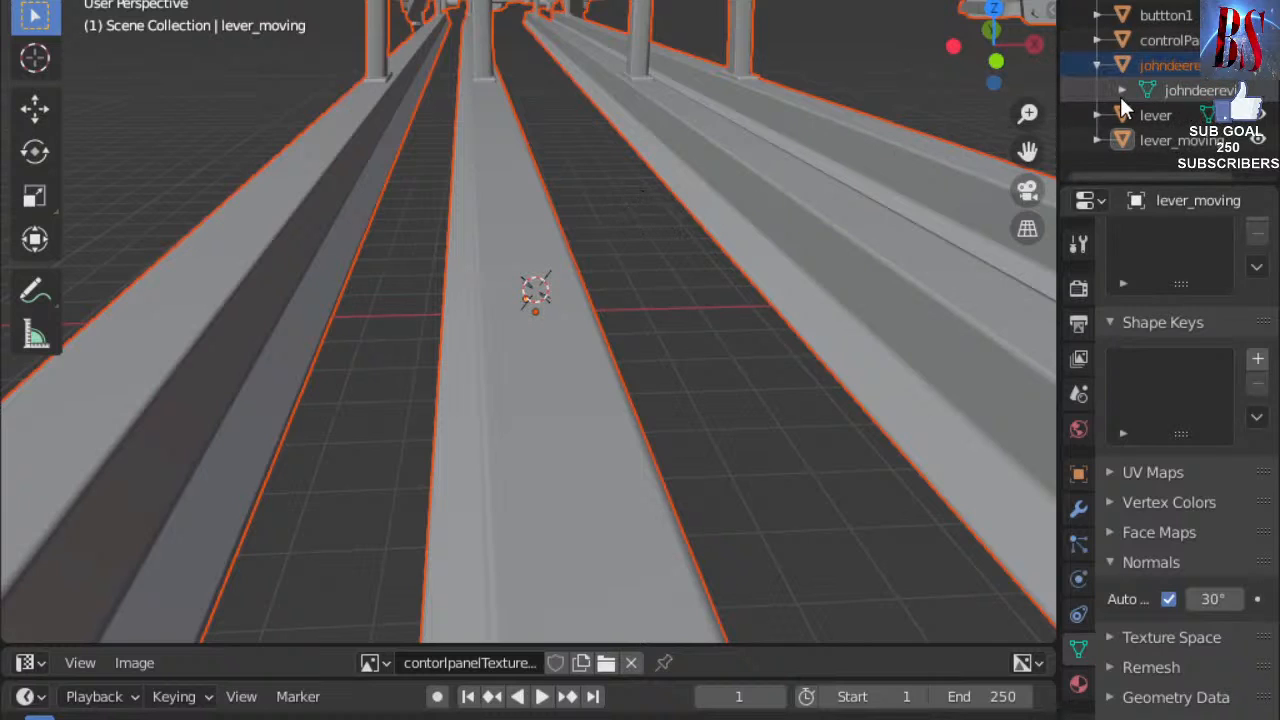
left_click(1120, 97)
scroll(794, 280, "up", 6)
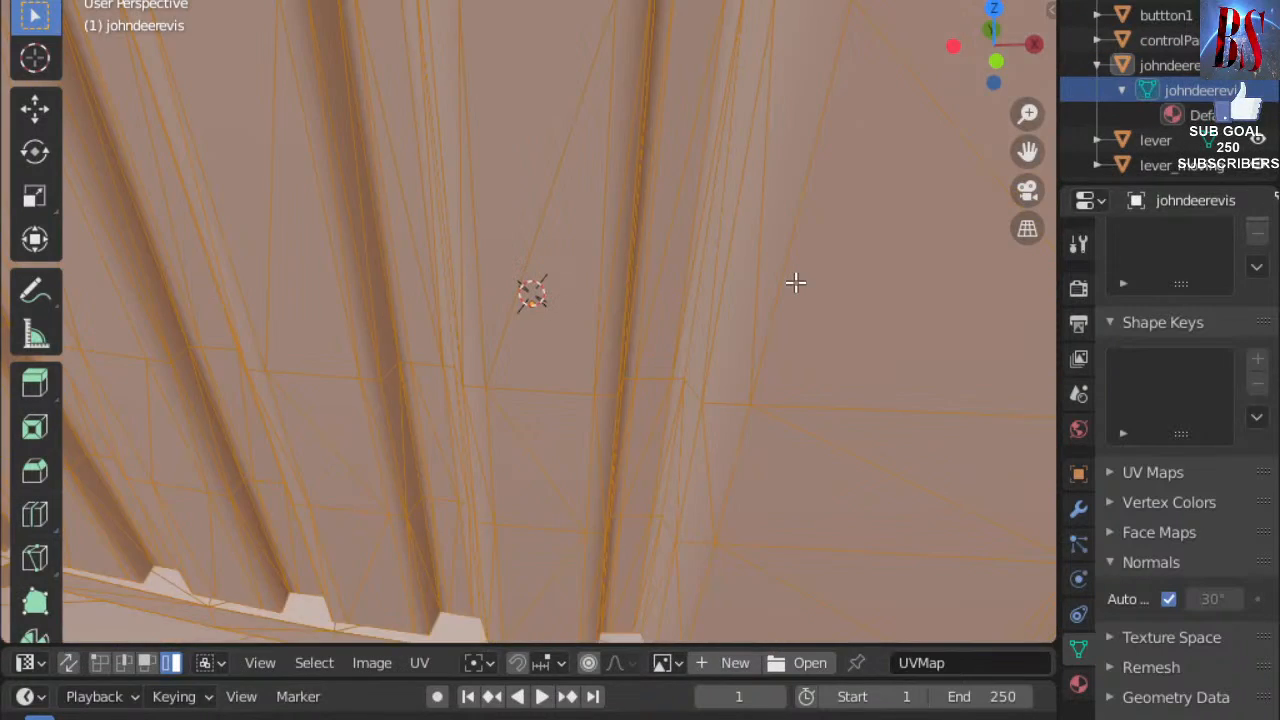
scroll(790, 272, "down", 7)
mouse_move(661, 219)
middle_mouse_down()
mouse_move(879, 286)
mouse_move(957, 266)
mouse_move(737, 257)
mouse_move(686, 220)
middle_mouse_up()
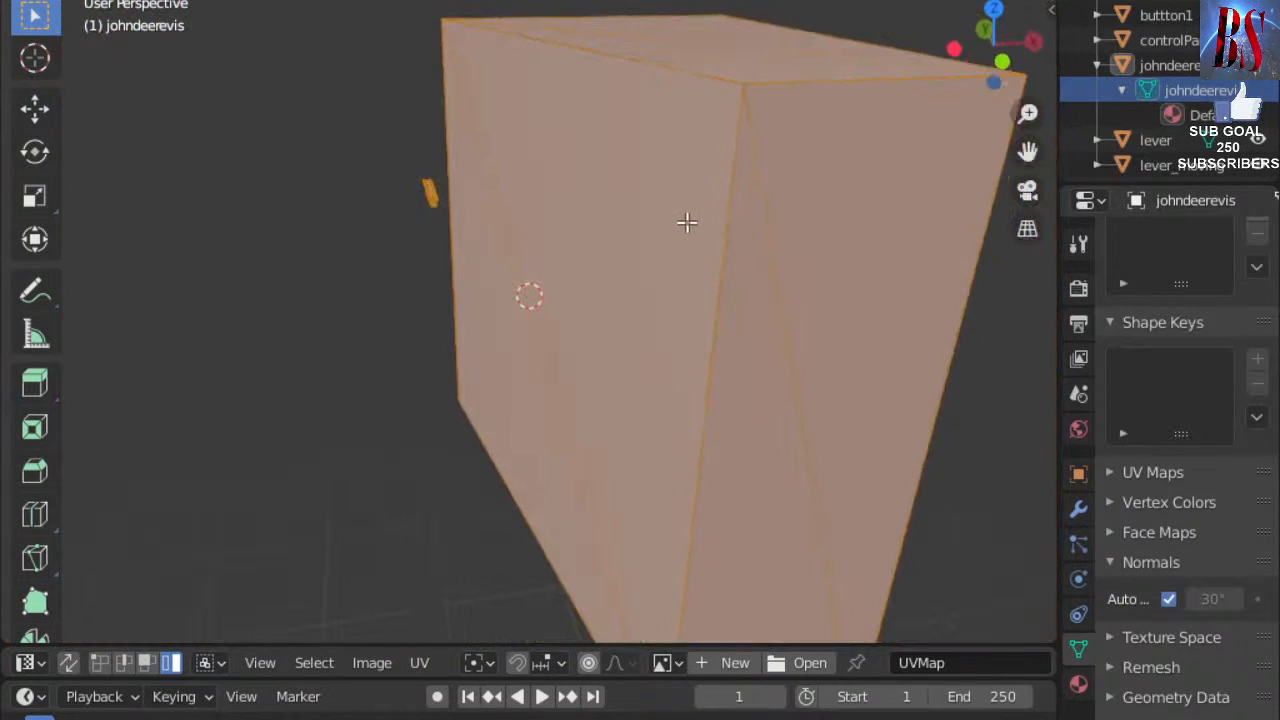
left_click(655, 247)
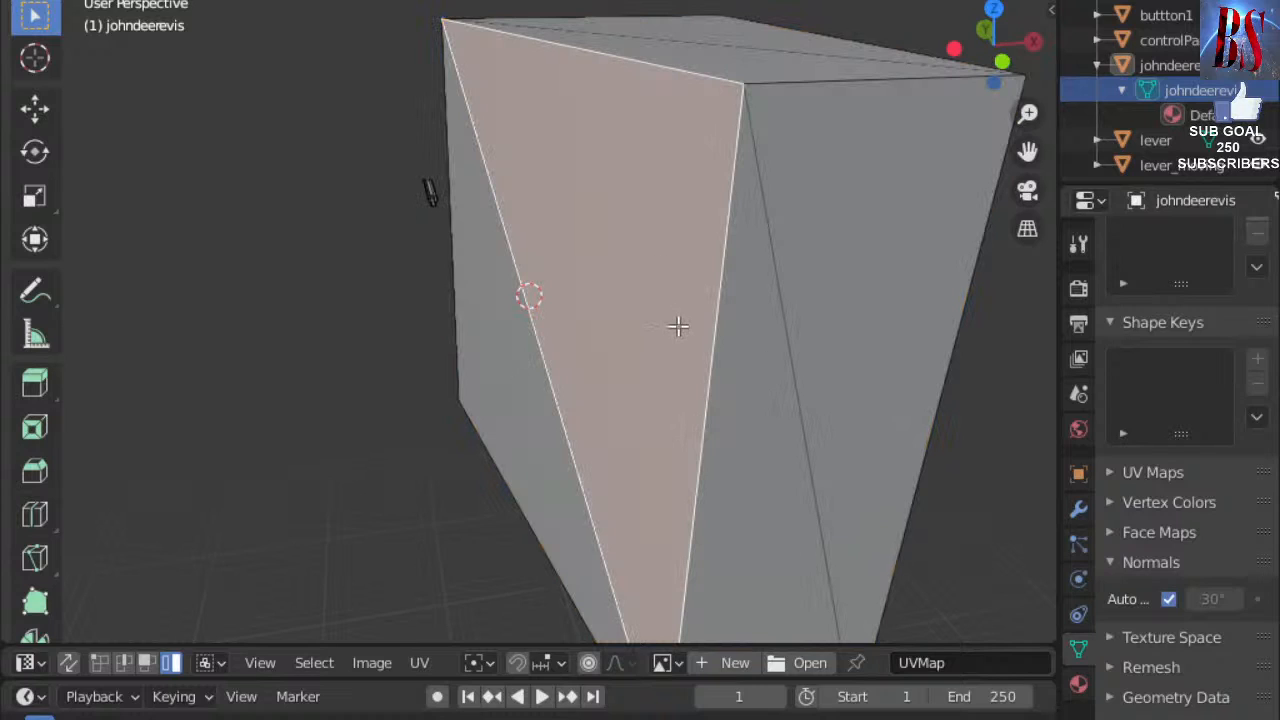
key("ctrl+l")
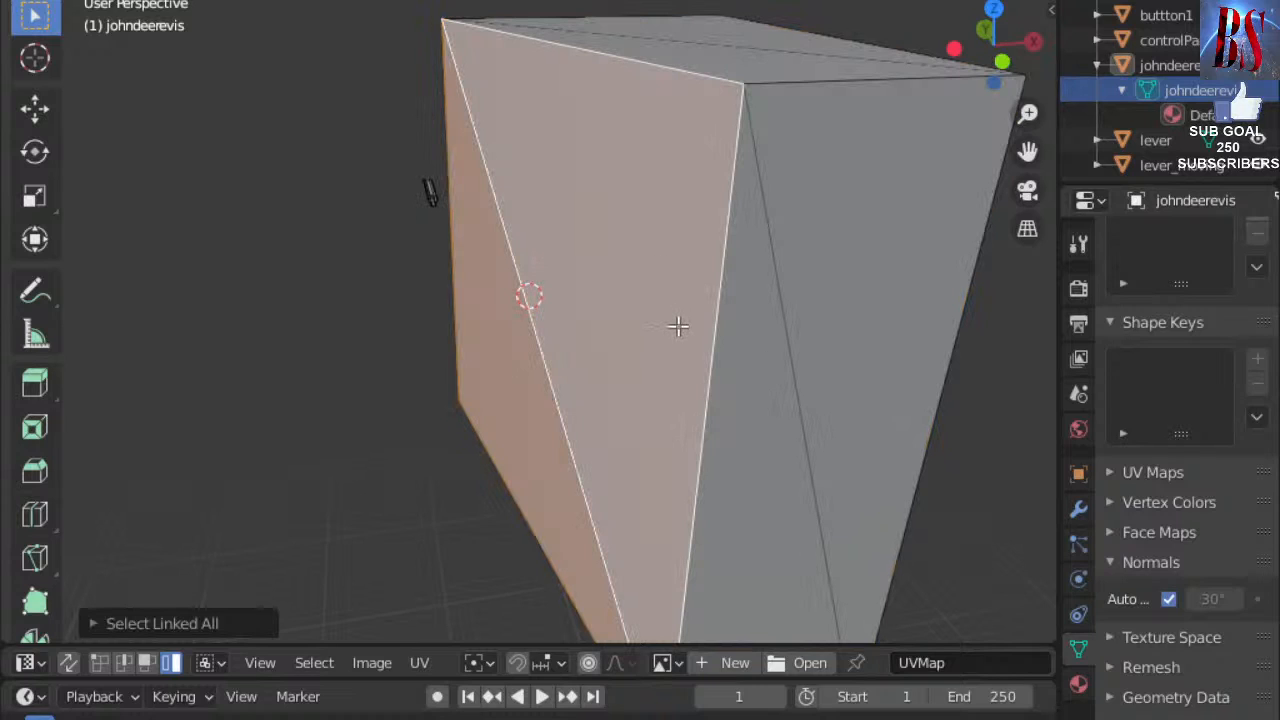
Add the front faces, the grey face's left triangle and both side triangles to the selection.
middle_click_drag(851, 289, 783, 264)
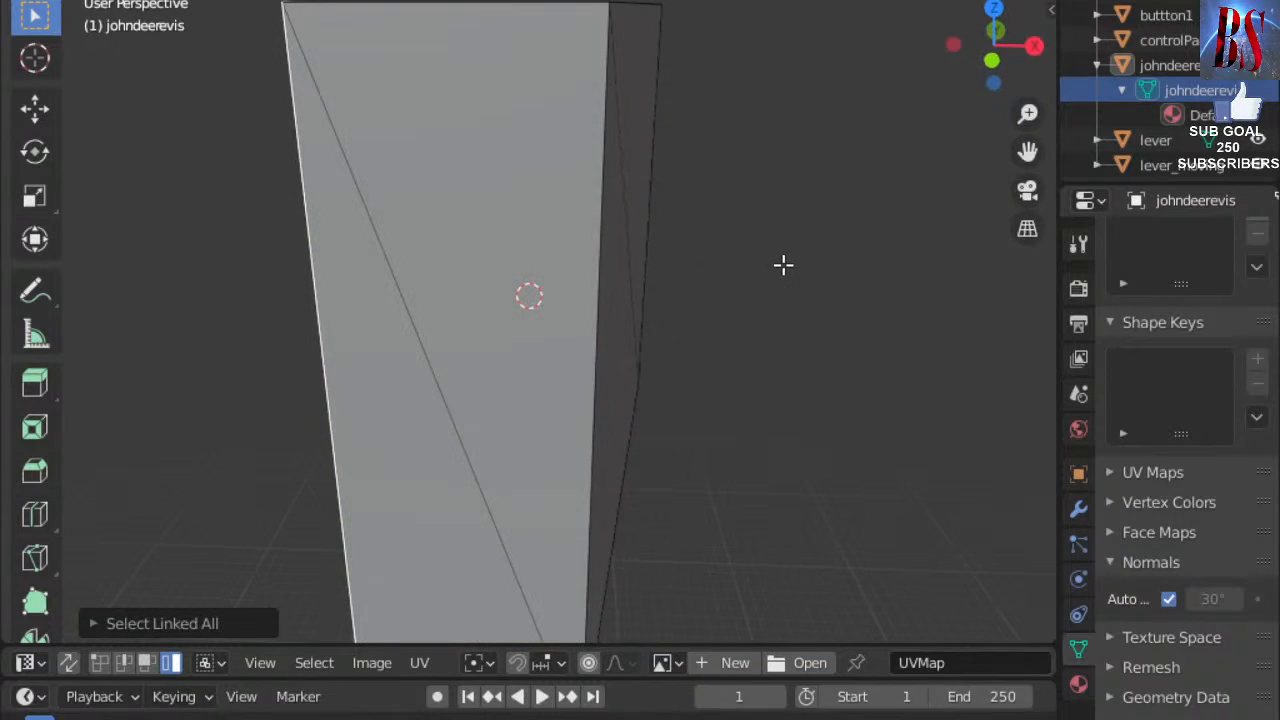
left_click(382, 382, "ctrl")
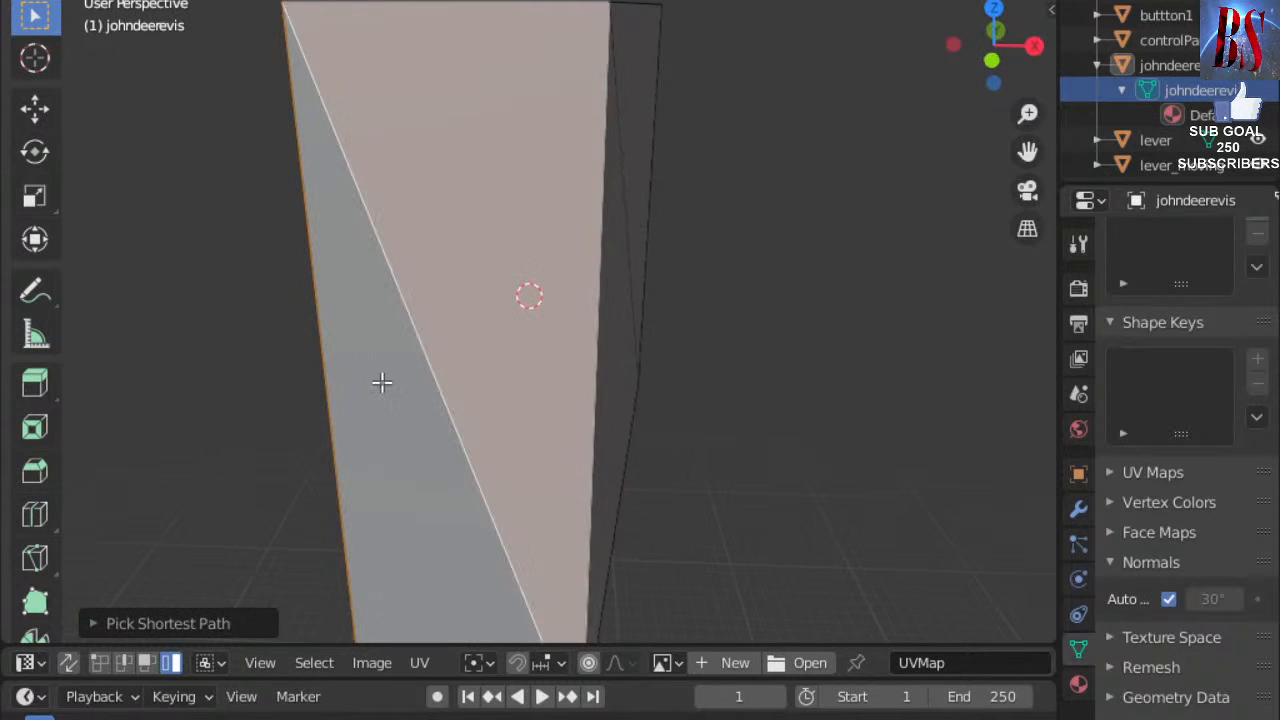
scroll(680, 355, "down", 6)
middle_click_drag(631, 374, 714, 316)
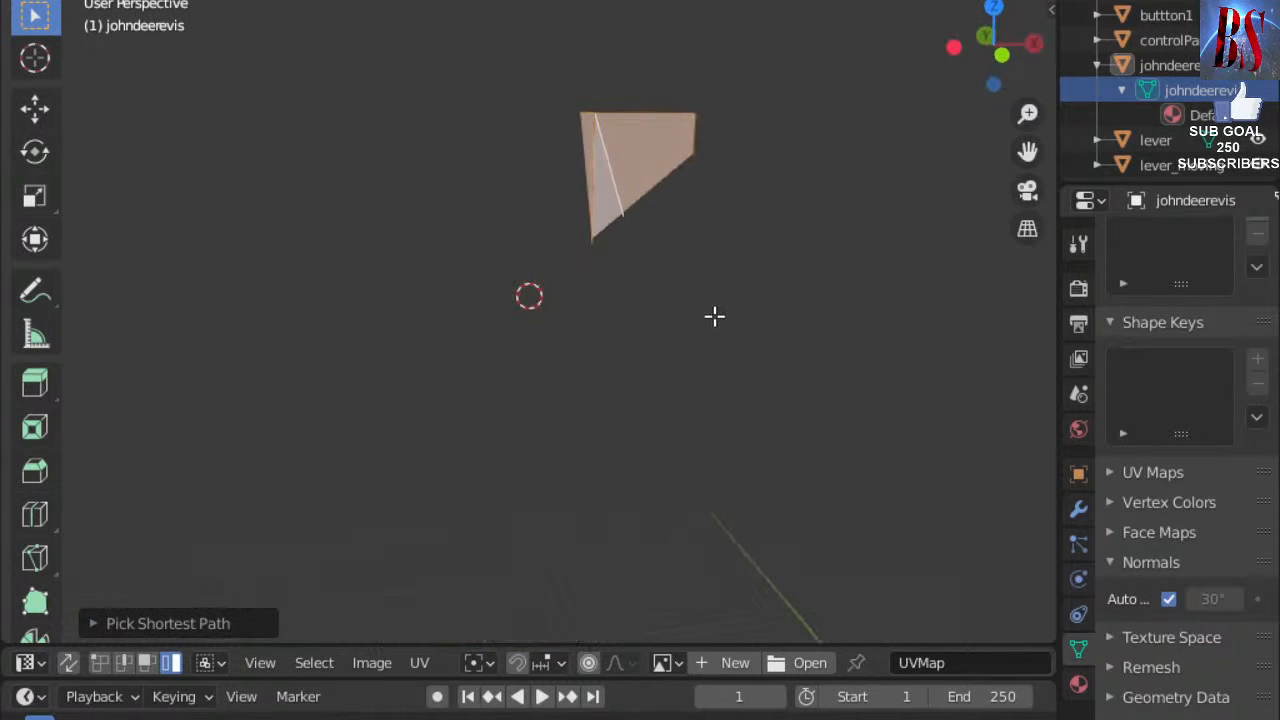
scroll(740, 280, "up", 8)
middle_click_drag(766, 246, 349, 357)
left_click(522, 224, "ctrl")
middle_click_drag(563, 228, 580, 408)
left_click(367, 375, "ctrl")
left_click(332, 425, "ctrl")
Add the upper face and long strip triangle, then delete all selected box faces.
middle_click_drag(540, 369, 314, 396)
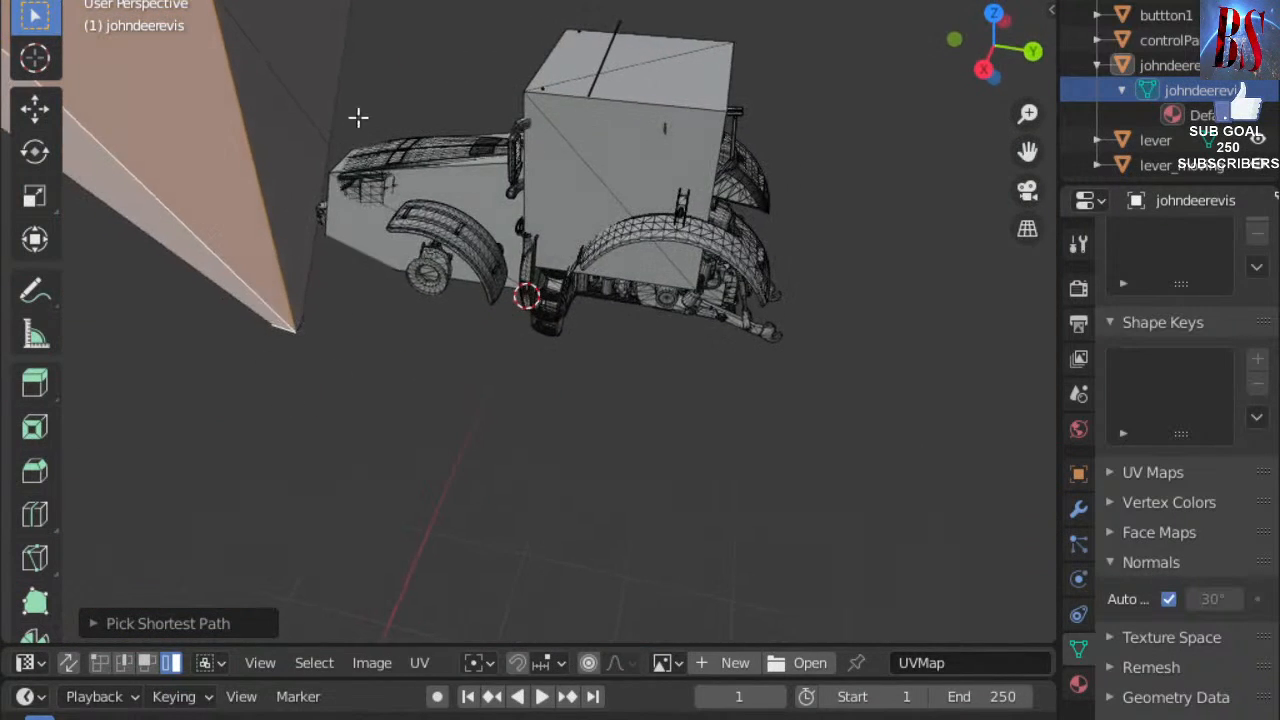
key("ctrl+z")
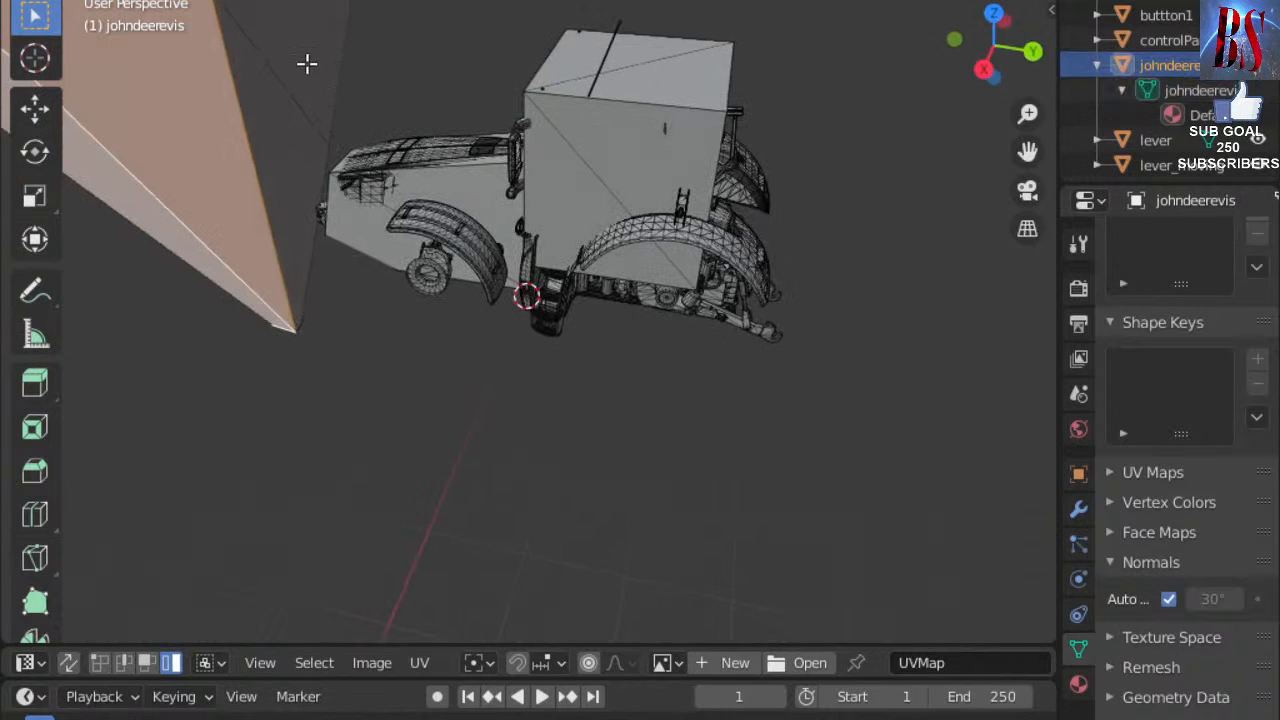
left_click(297, 100, "ctrl")
left_click(291, 120, "ctrl")
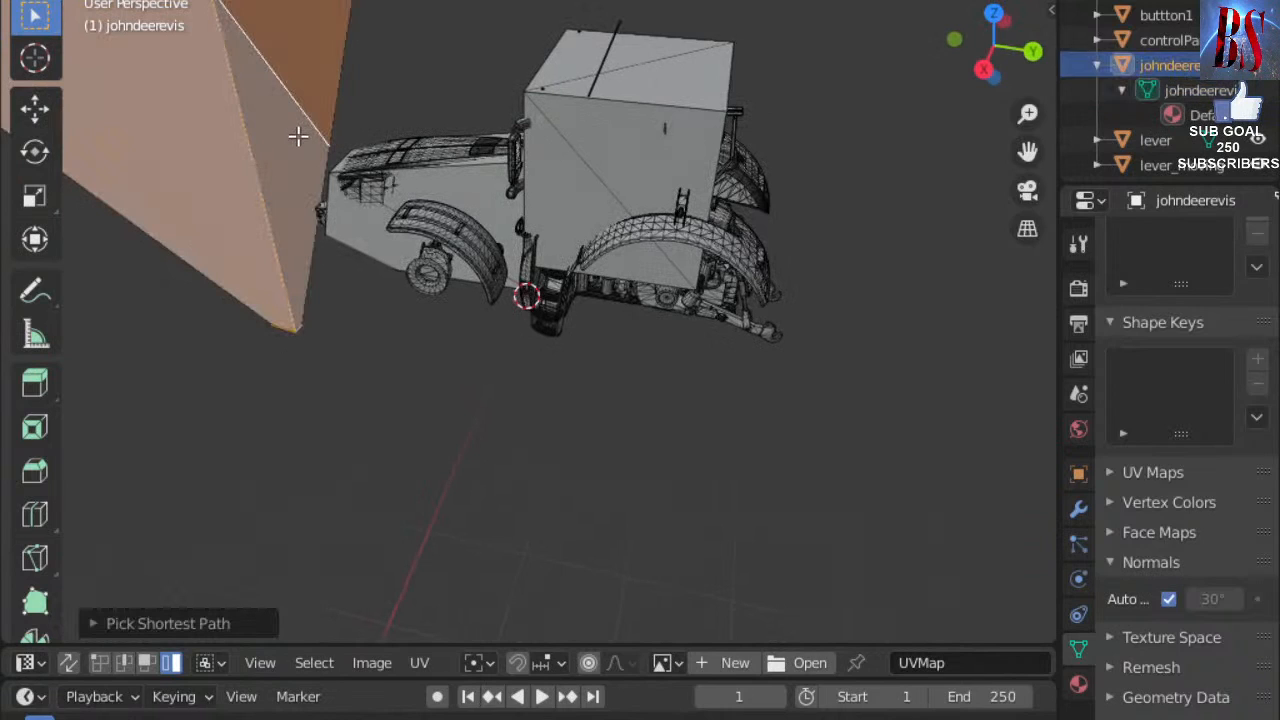
key("x")
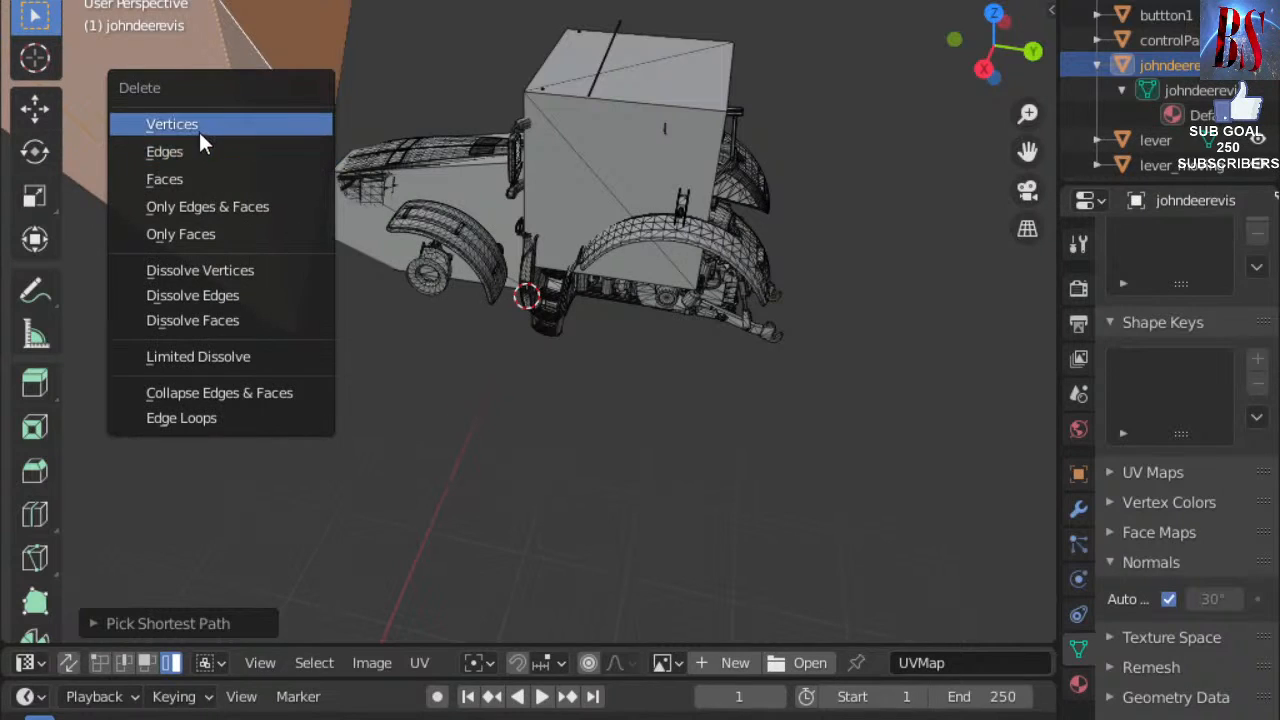
key("Return")
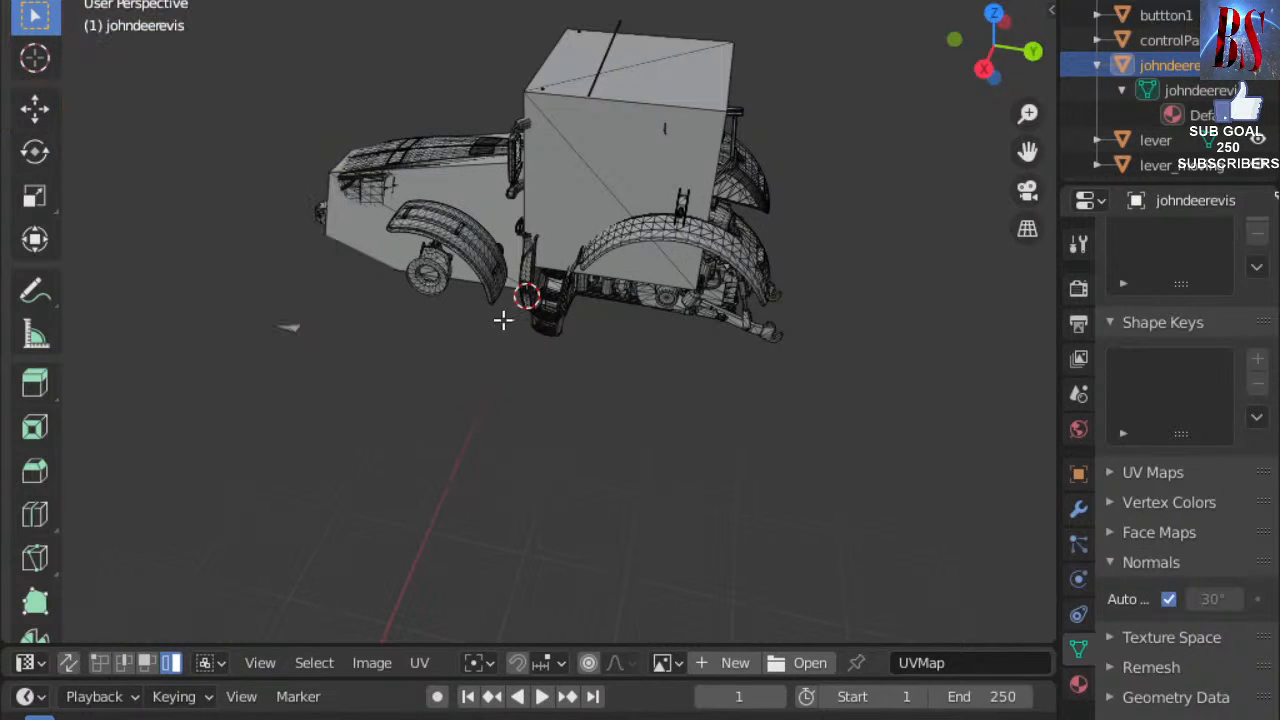
Delete the large plane under the tractor by selecting one triangle and its linked faces.
scroll(504, 320, "up", 4)
middle_click_drag(556, 253, 634, 279)
left_click(636, 278)
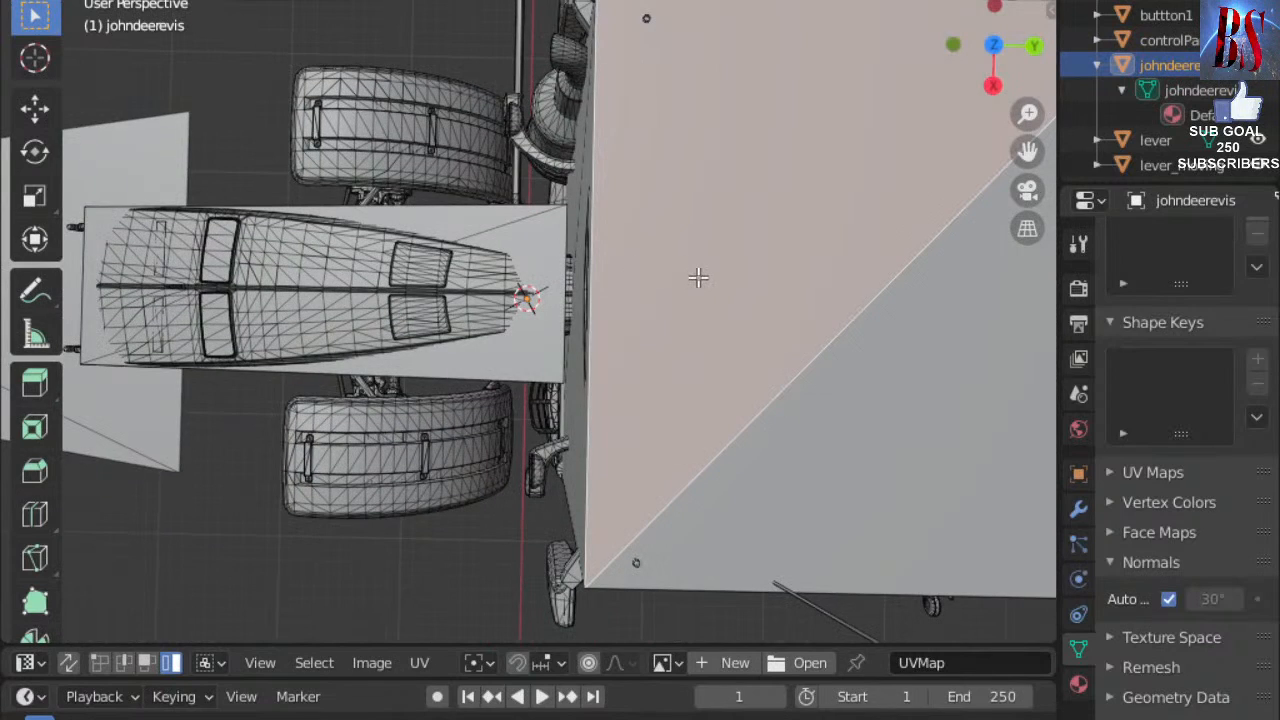
key("ctrl+l")
key("x")
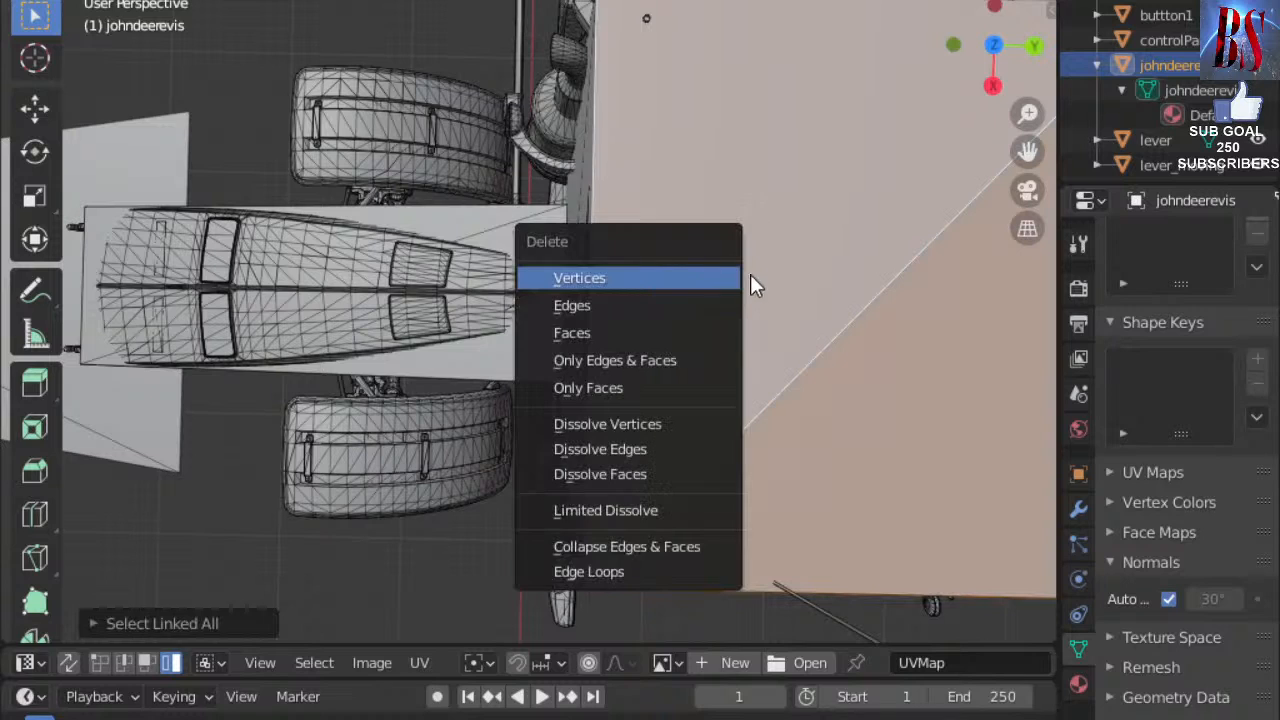
key("Return")
Delete the large linked face beside the cab to reveal the seat, steering wheel and pedals.
middle_click_drag(783, 384, 709, 160)
left_click(709, 160)
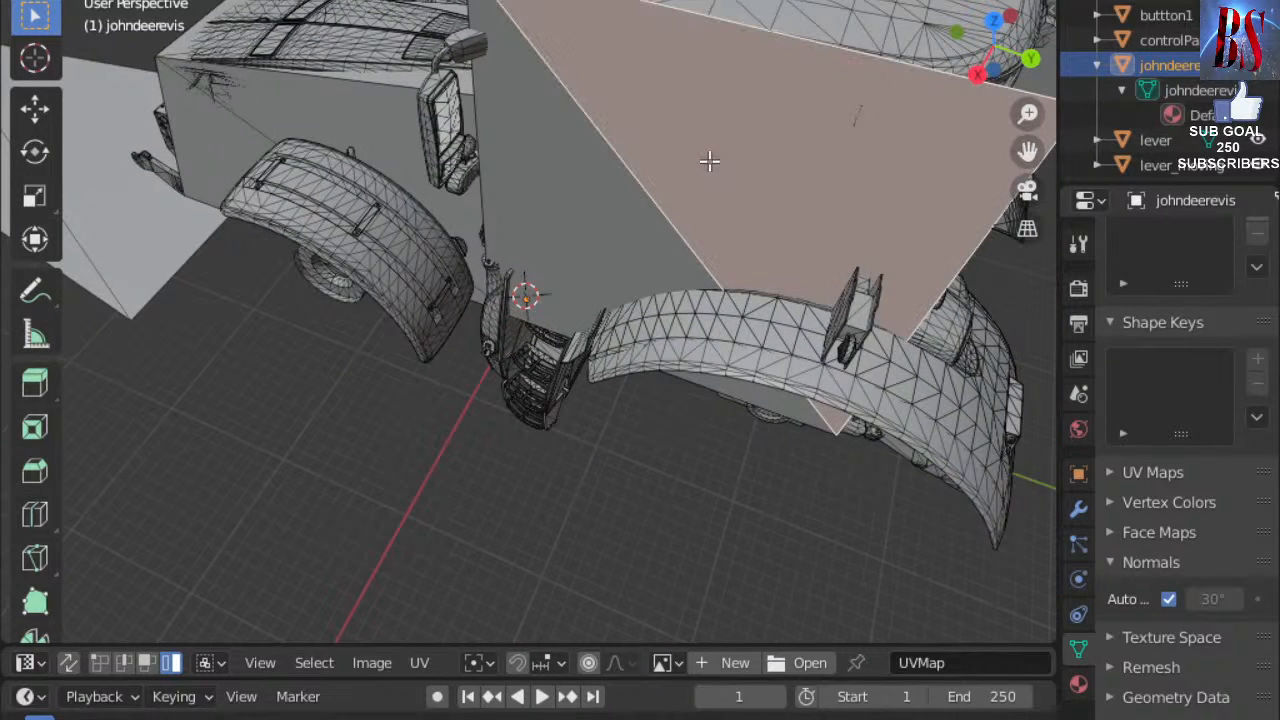
key("ctrl+l")
key("x")
key("x")
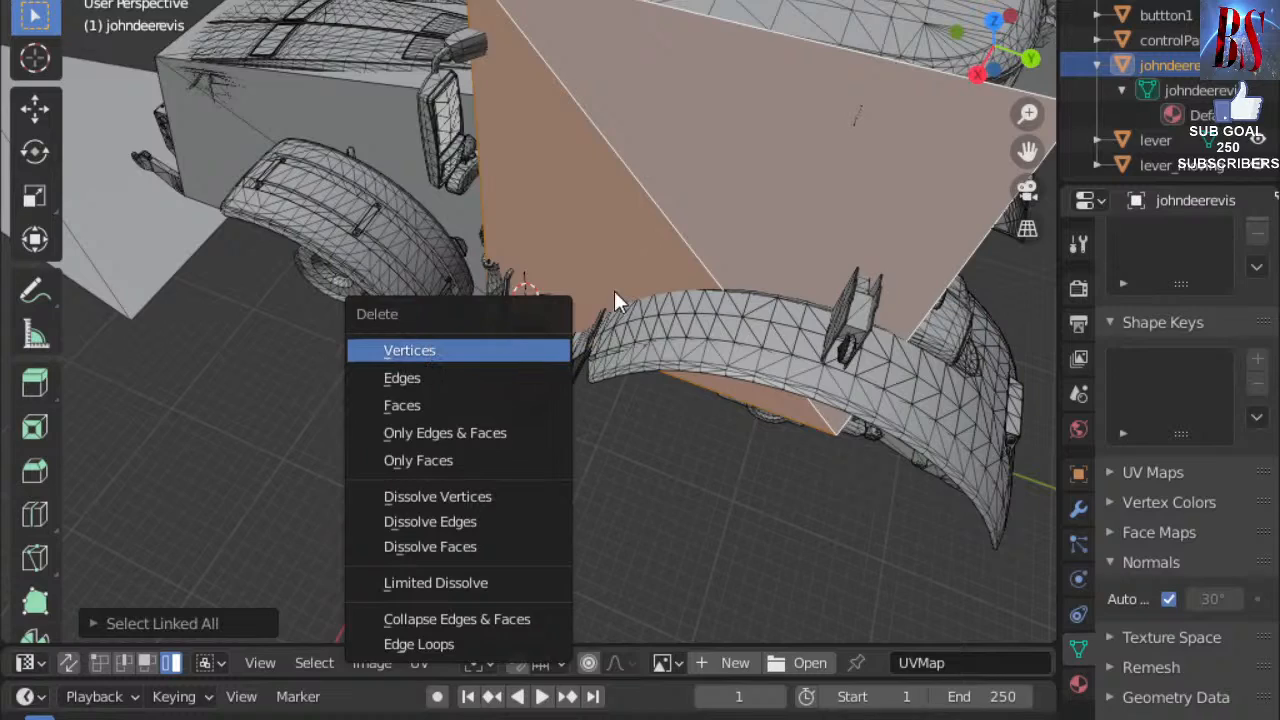
key("Return")
scroll(614, 290, "up", 6)
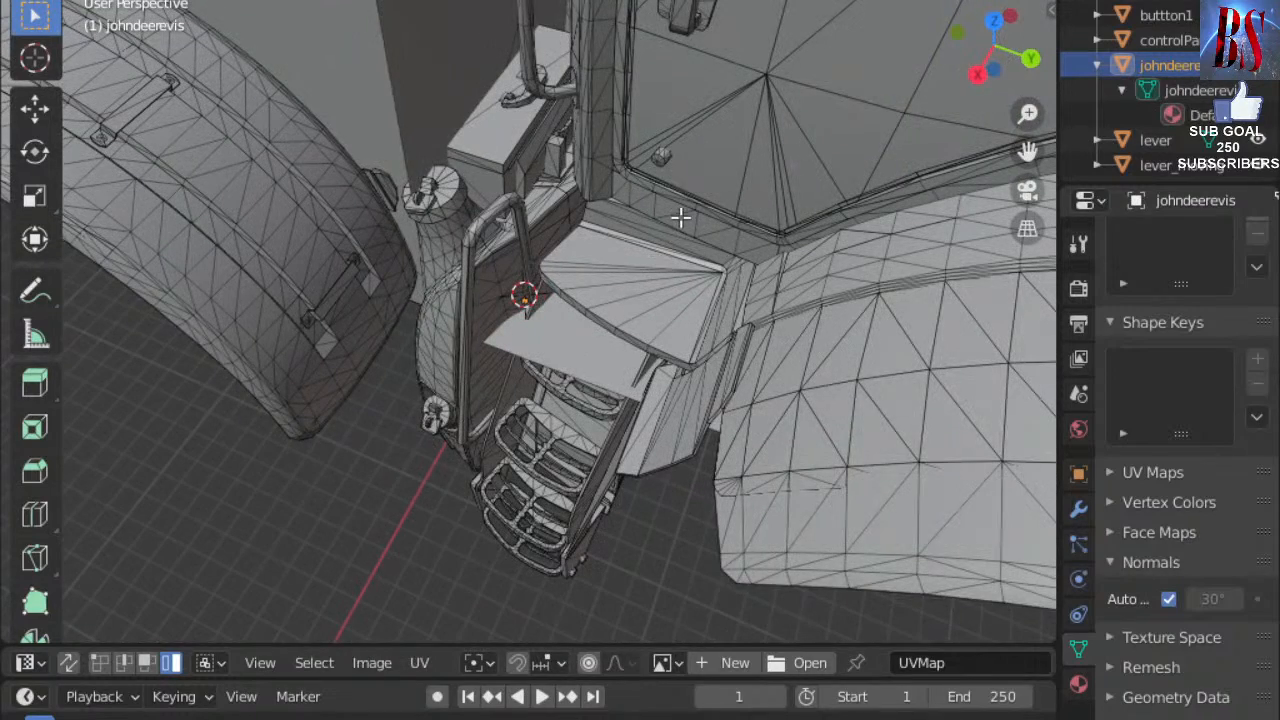
scroll(557, 213, "up", 6)
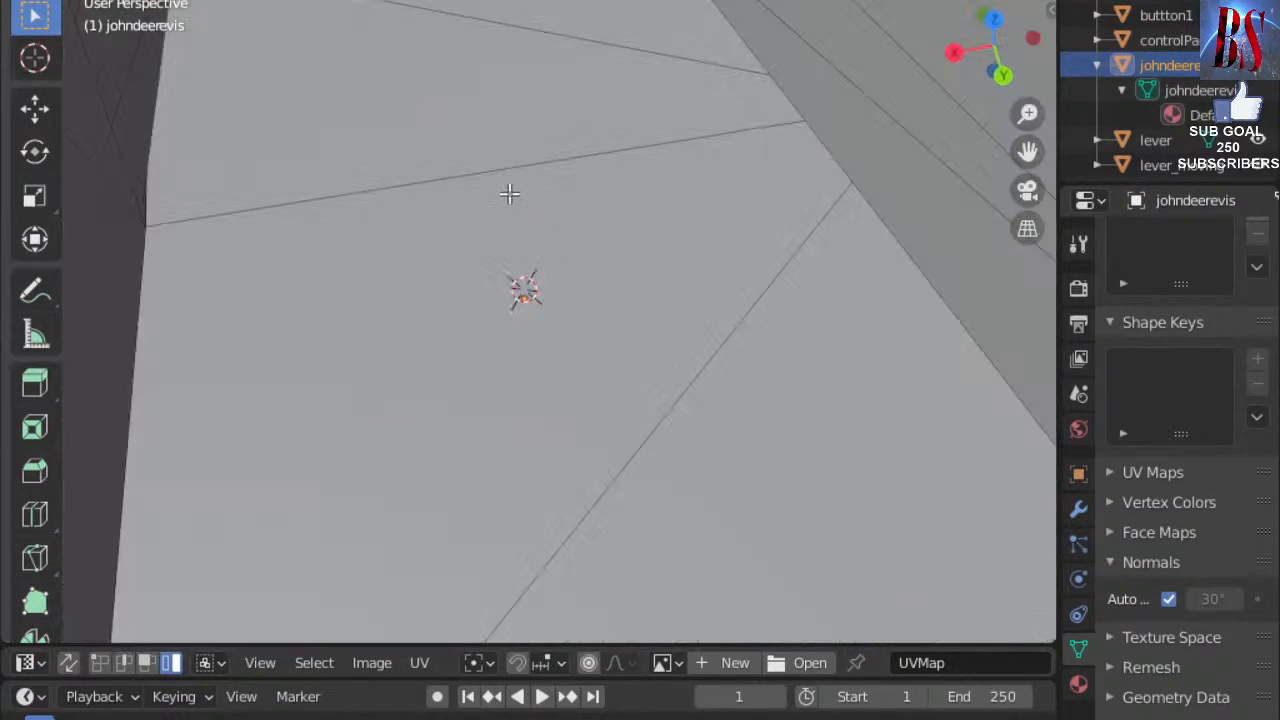
scroll(483, 152, "down", 8)
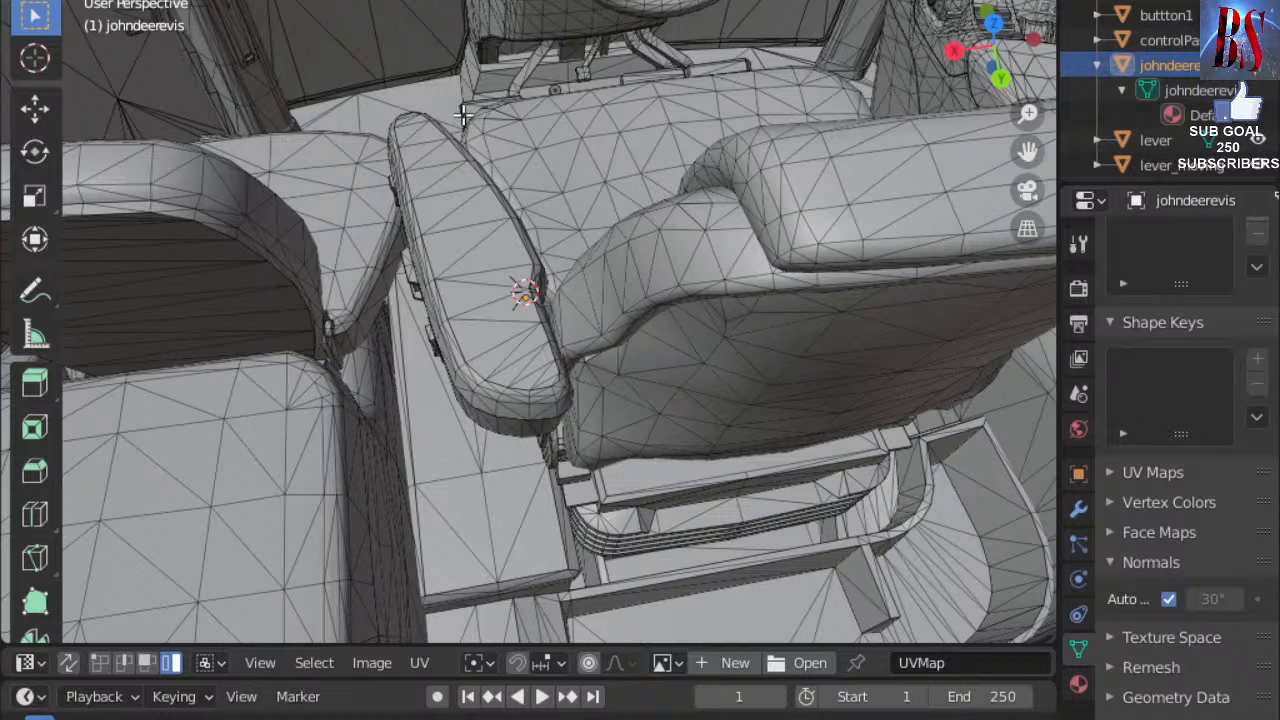
scroll(460, 85, "up", 5)
scroll(457, 85, "down", 4)
scroll(450, 72, "up", 2)
scroll(448, 62, "up", 2)
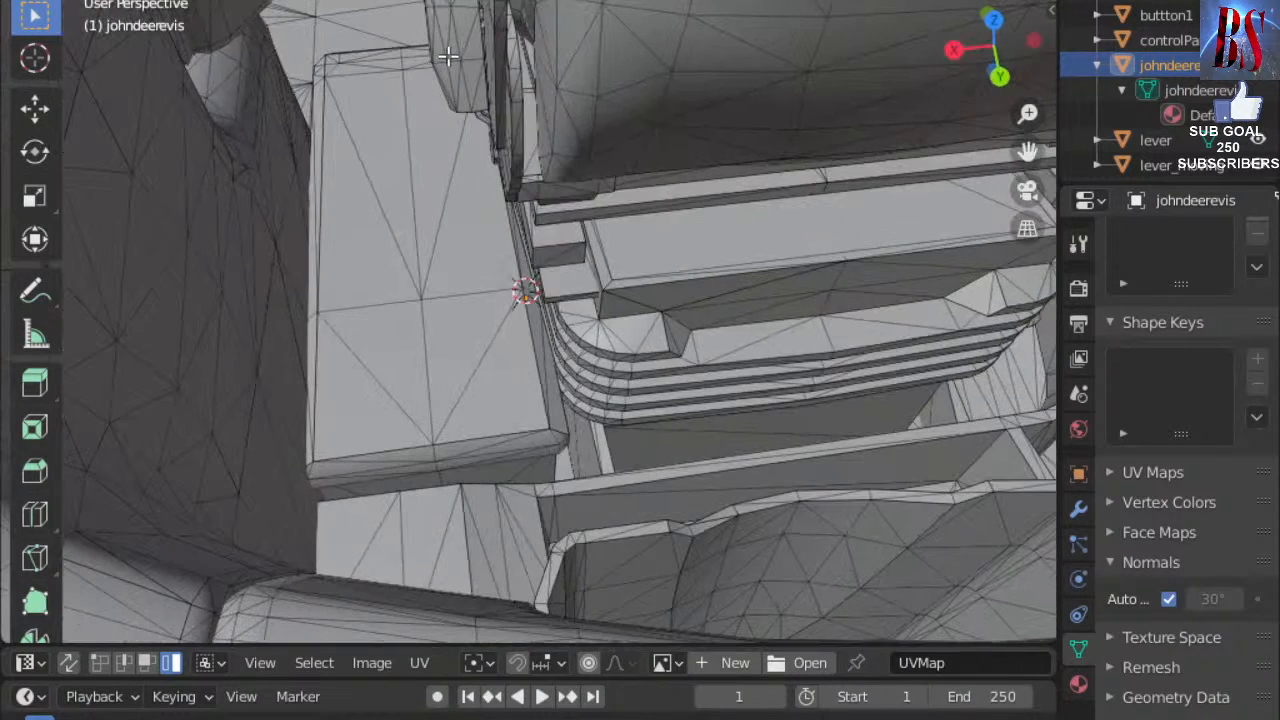
scroll(448, 40, "down", 6)
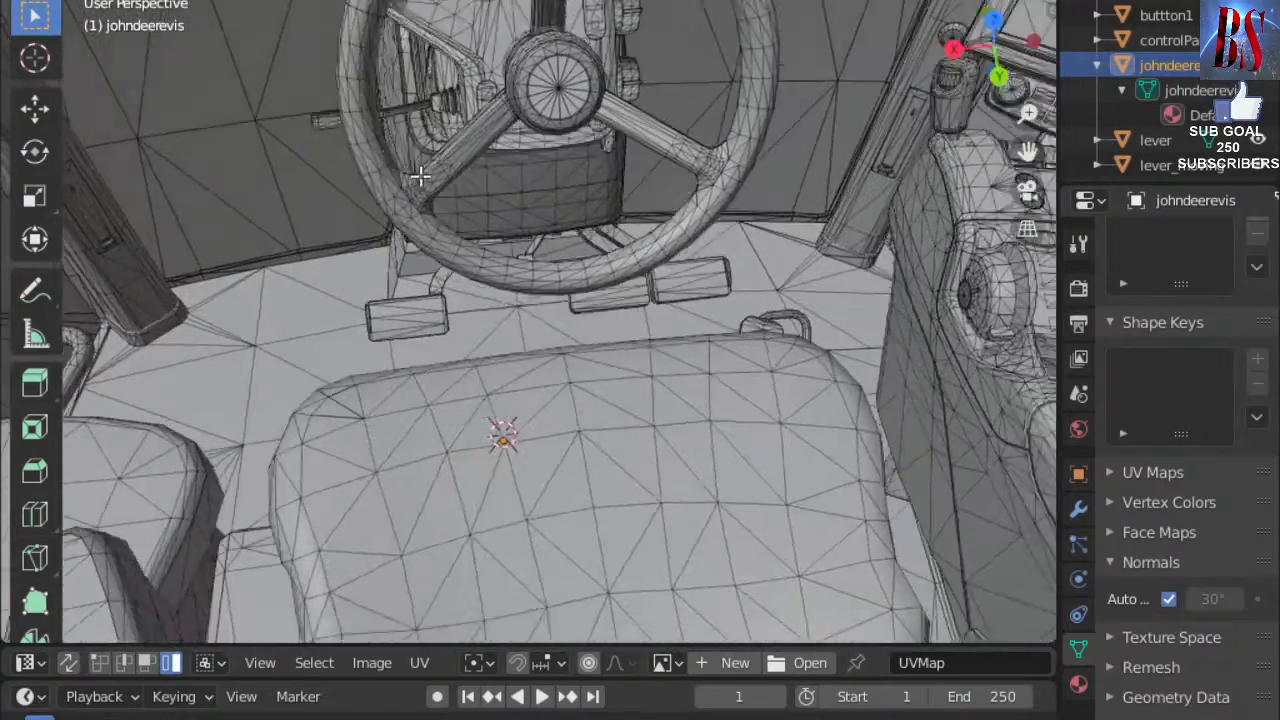
scroll(415, 165, "up", 7)
scroll(402, 155, "down", 7)
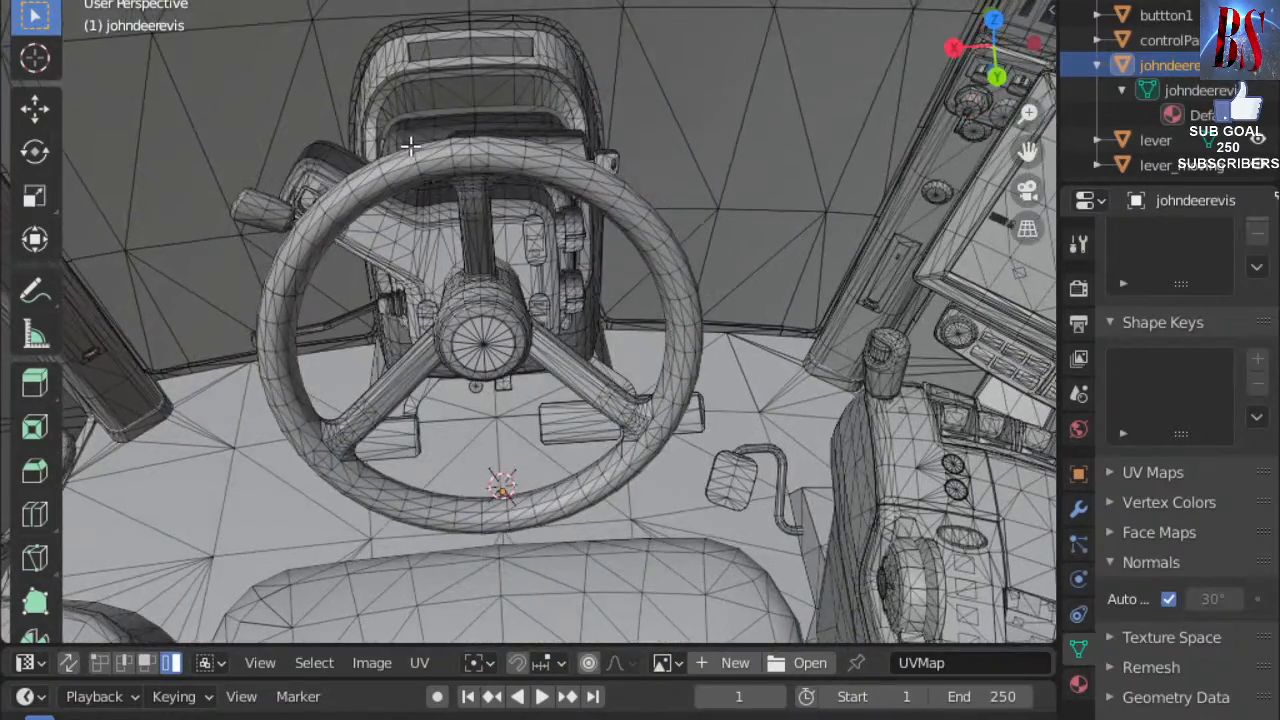
scroll(409, 150, "up", 3)
scroll(400, 140, "down", 12)
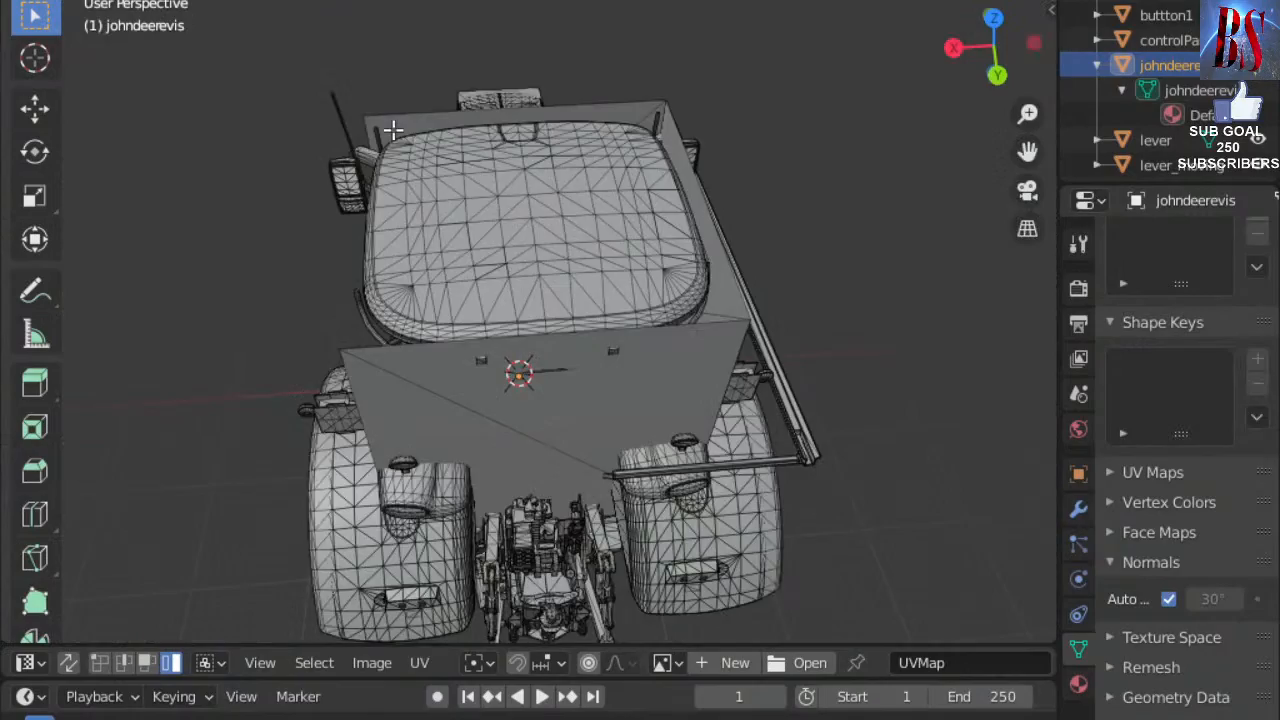
Select controlPanel and then button2 in the Outliner, and switch from Edit Mode to Object Mode.
scroll(414, 131, "up", 4)
middle_click_drag(430, 136, 590, 42)
left_click(1182, 46)
middle_click_drag(766, 296, 496, 437)
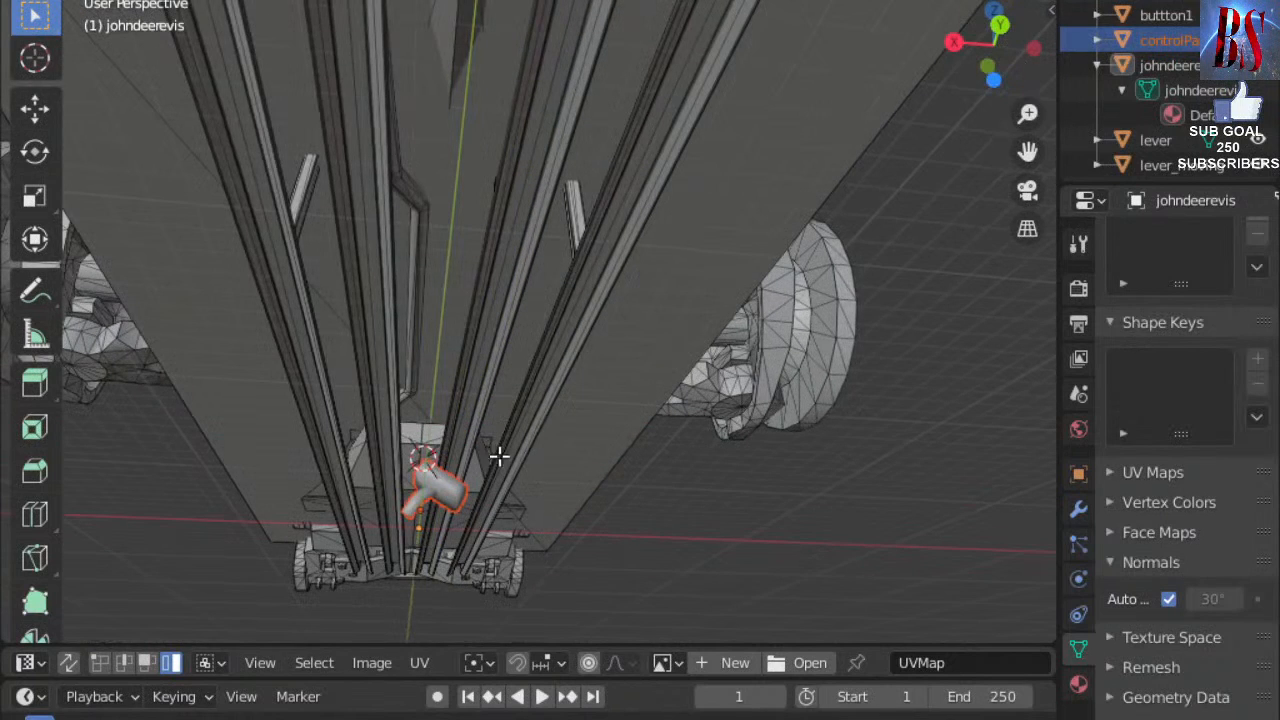
scroll(479, 446, "up", 3)
scroll(477, 448, "up", 2)
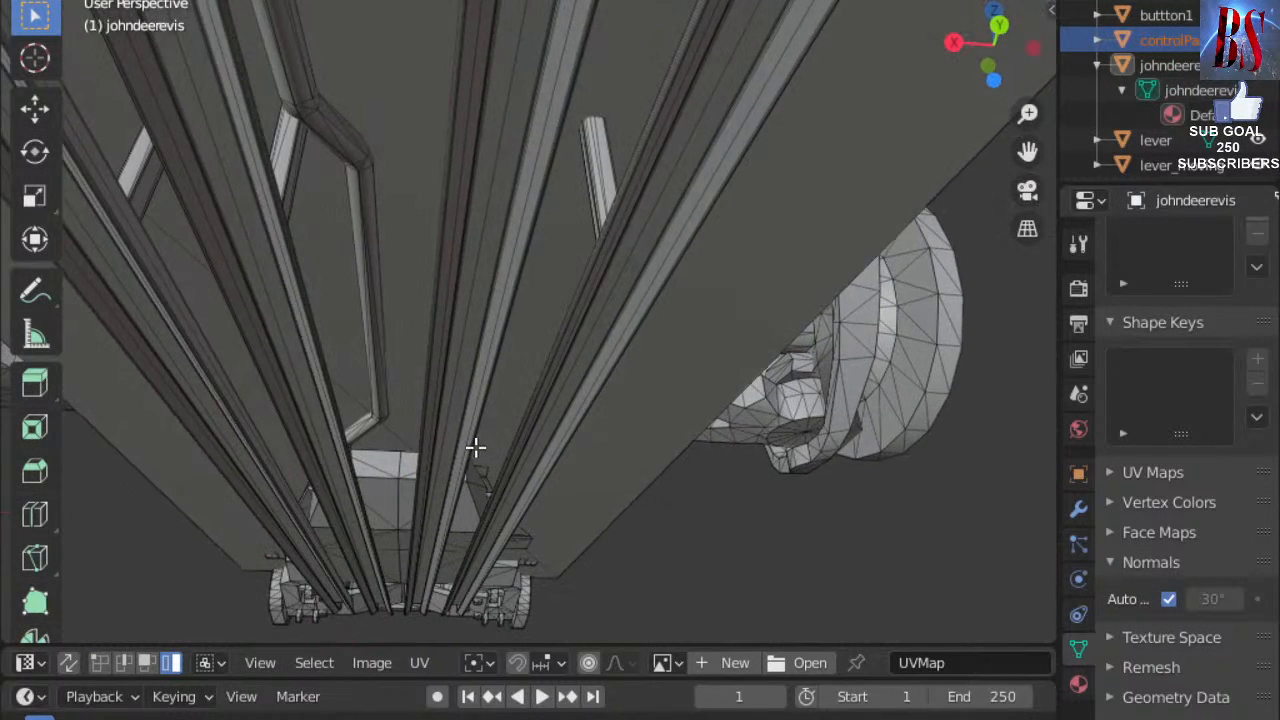
scroll(475, 446, "down", 6)
middle_click_drag(469, 457, 373, 510)
scroll(373, 510, "up", 1)
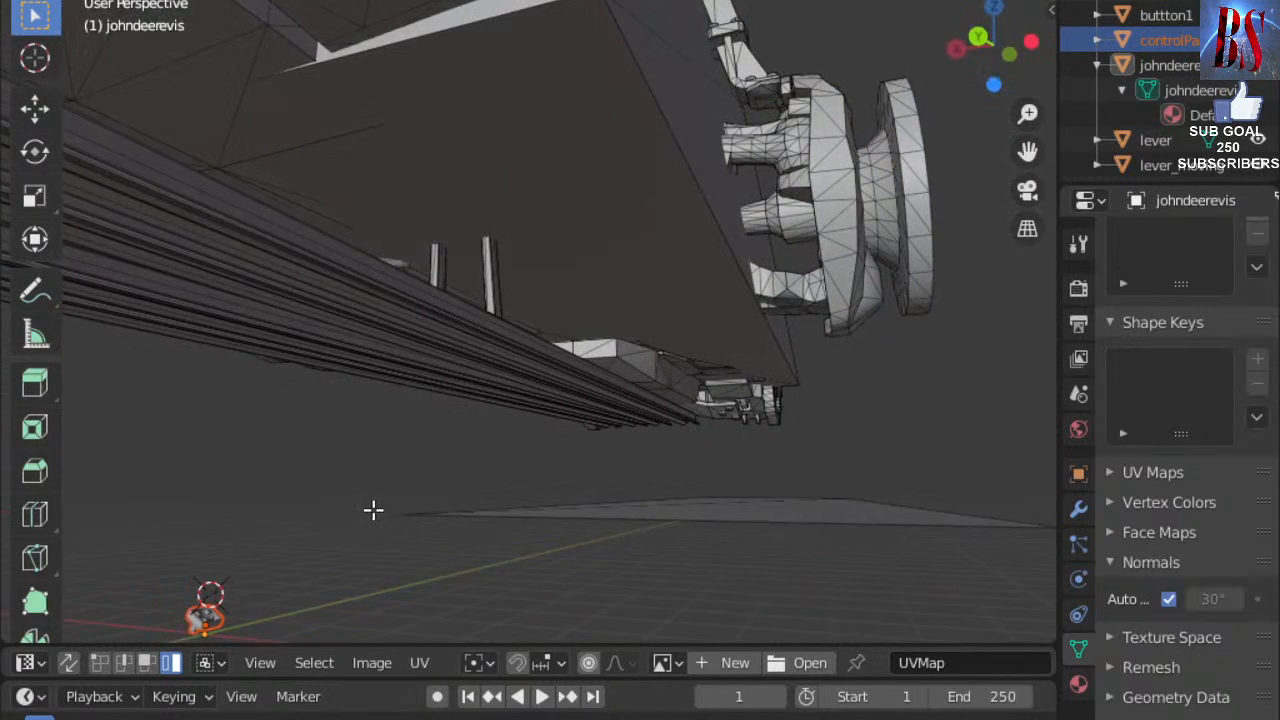
left_click(1163, 2)
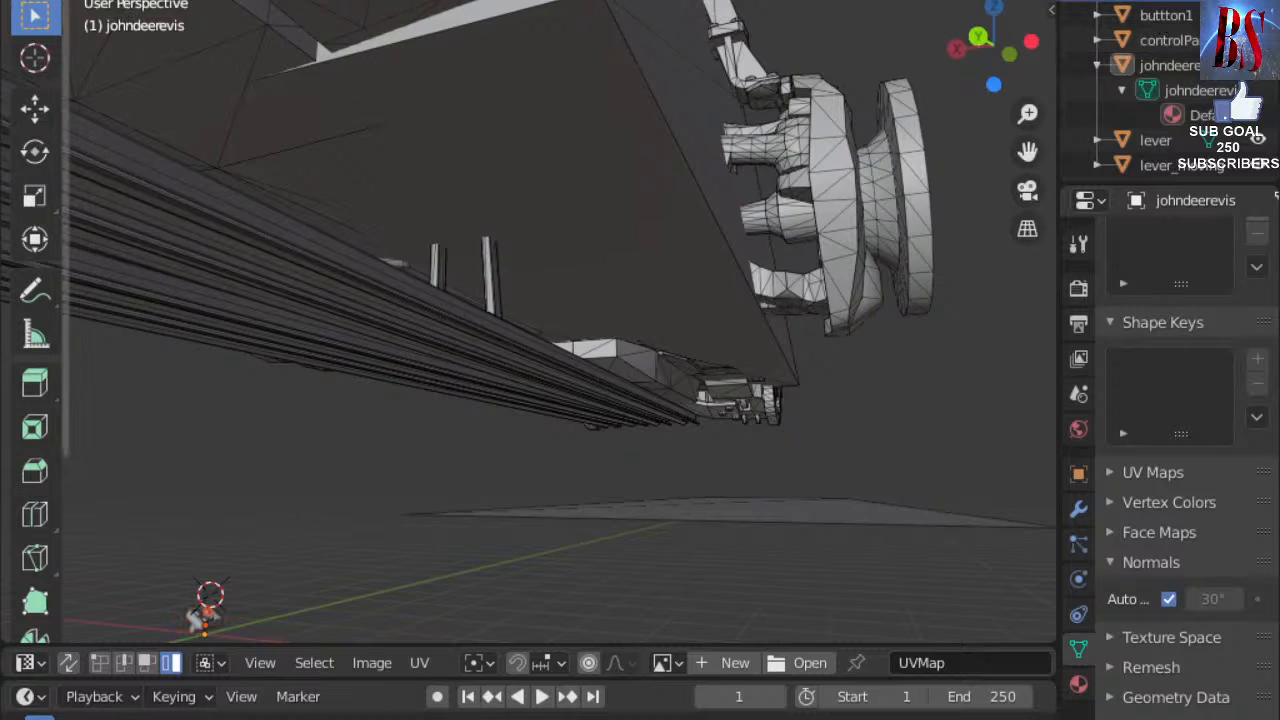
left_click(117, 10)
left_click(88, 2)
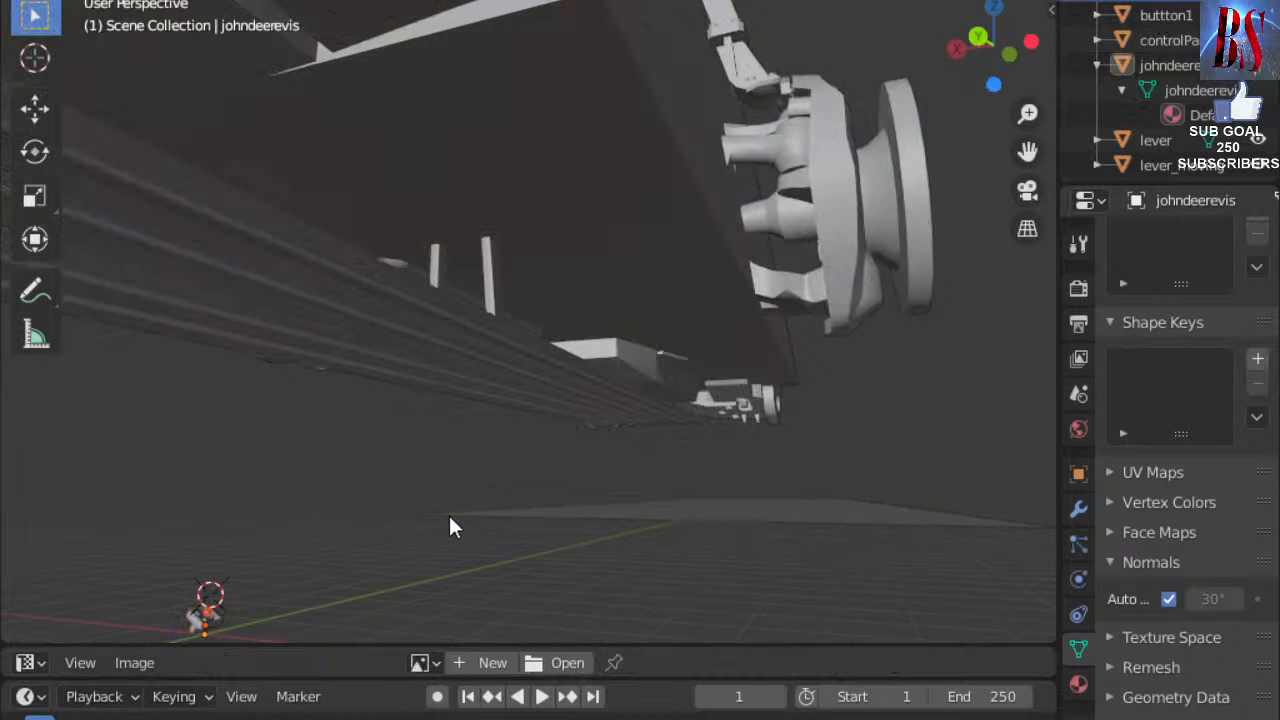
middle_click_drag(448, 513, 543, 478)
Select button2, then add buttton1, controlPanel, lever and lever_moving in the Outliner.
left_click(1168, 2)
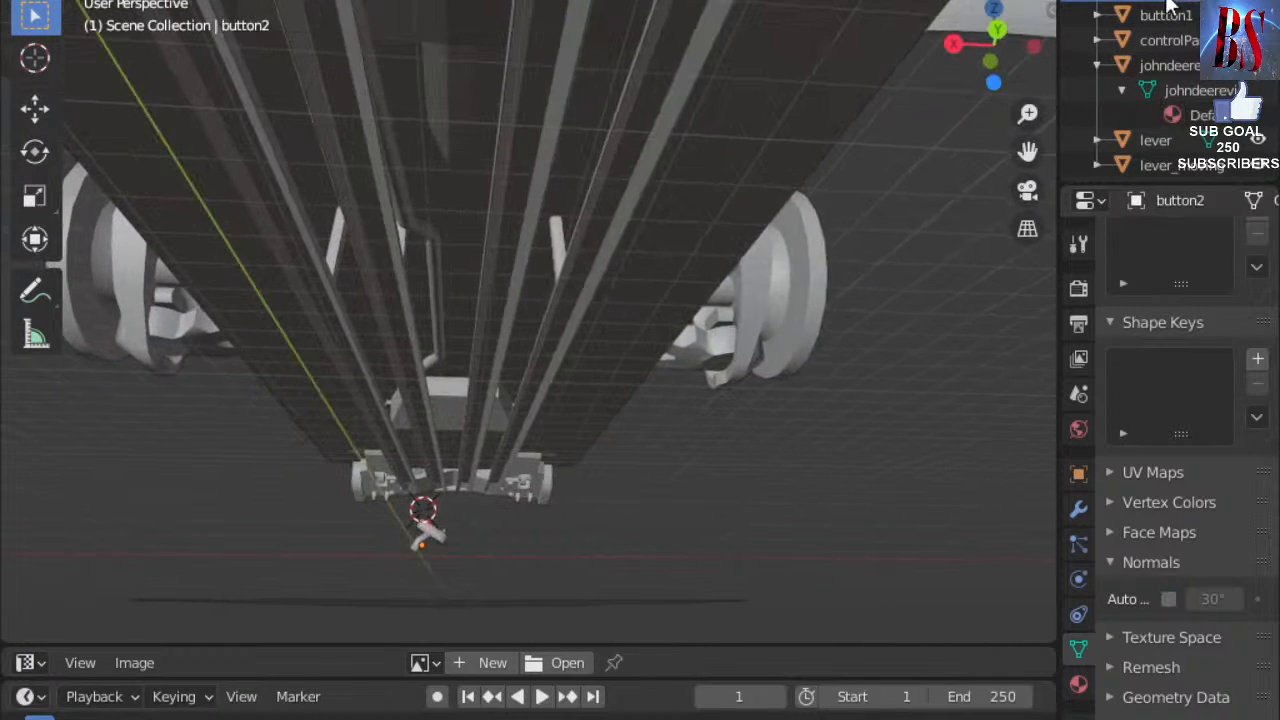
left_click(1171, 15)
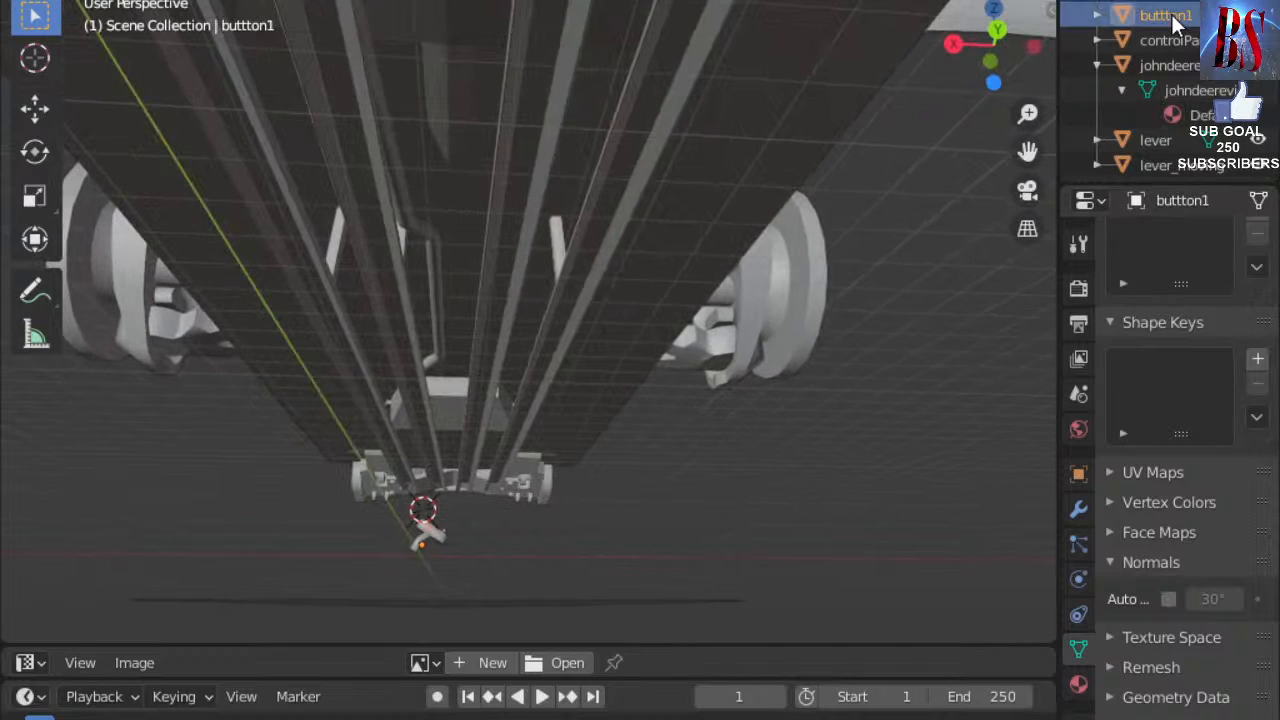
left_click(1165, 41)
scroll(1166, 72, "down", 1)
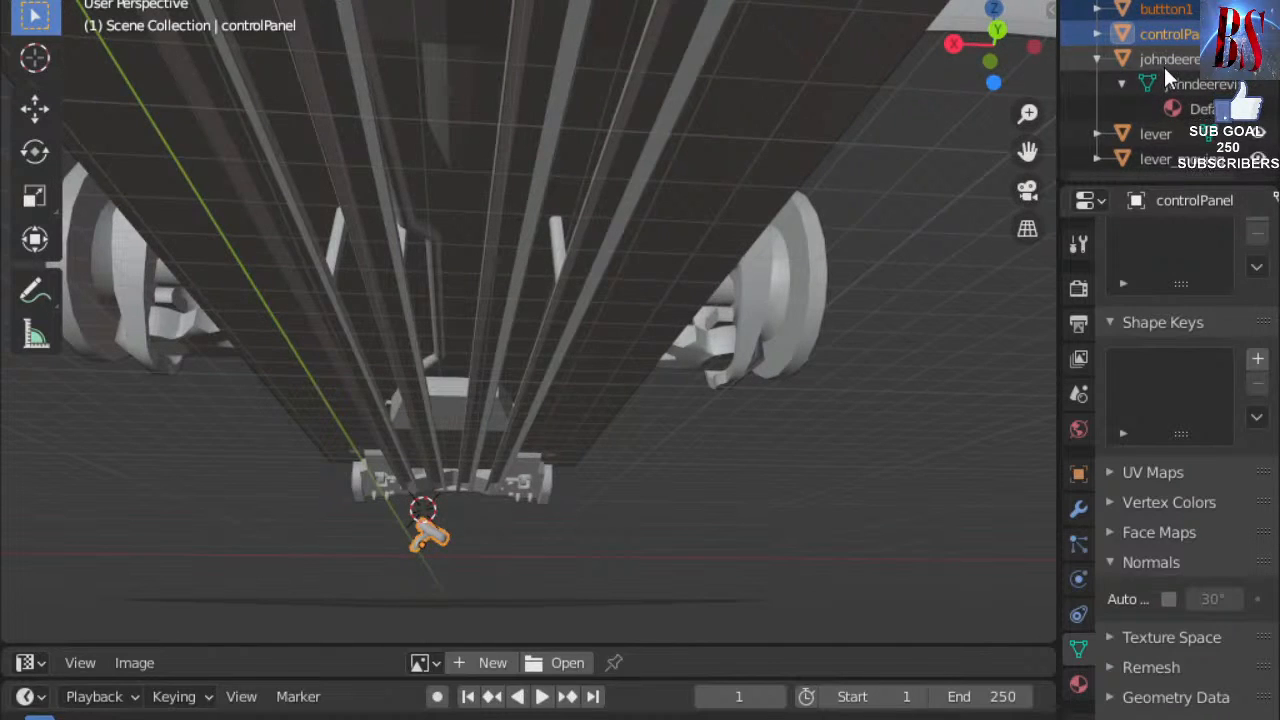
left_click(1158, 134, "ctrl")
left_click(1147, 160, "ctrl")
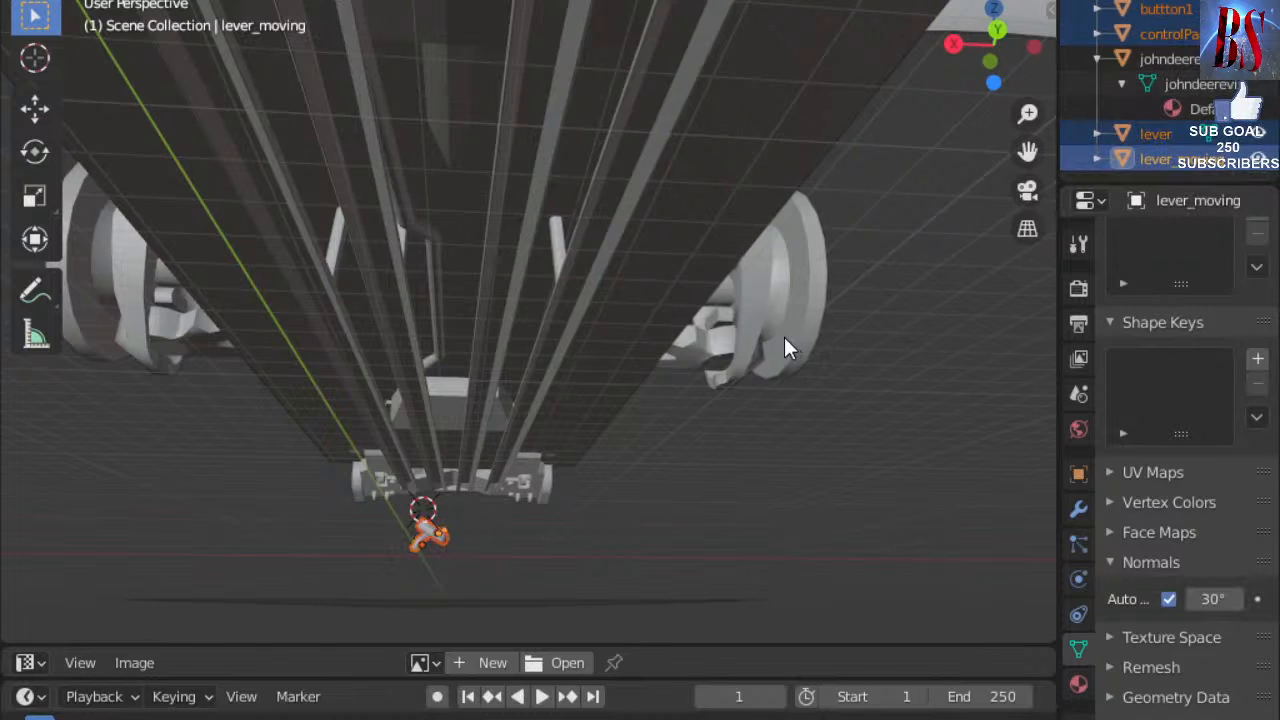
scroll(784, 337, "down", 7)
scroll(643, 286, "up", 1)
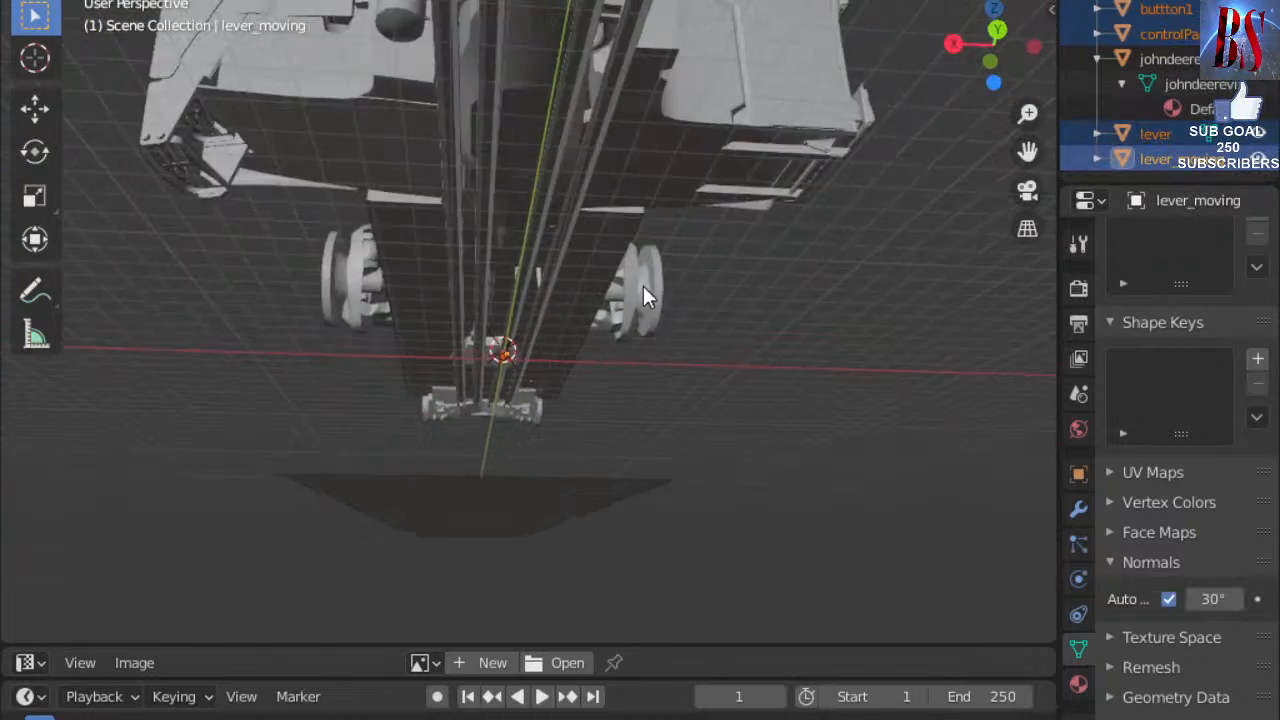
scroll(643, 285, "up", 4)
scroll(643, 285, "down", 4)
middle_click_drag(674, 267, 877, 320)
Move the selected control panel parts vertically along the Z axis.
key("g")
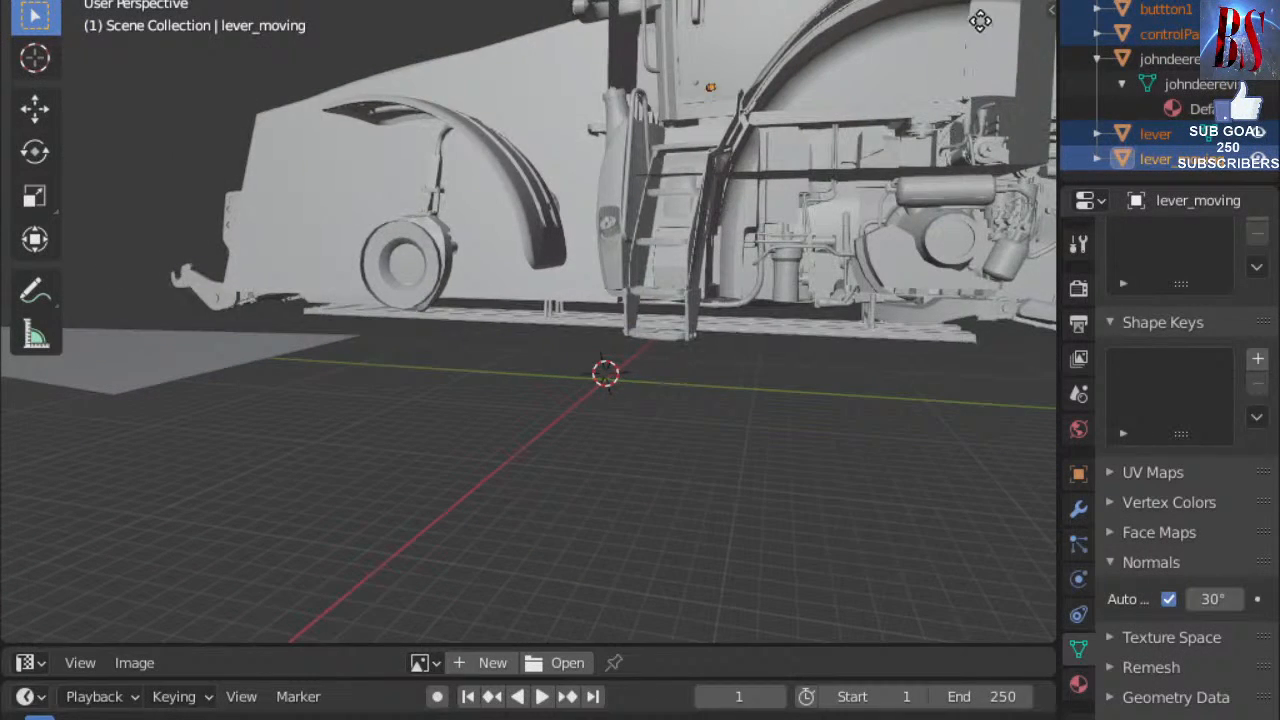
key("z")
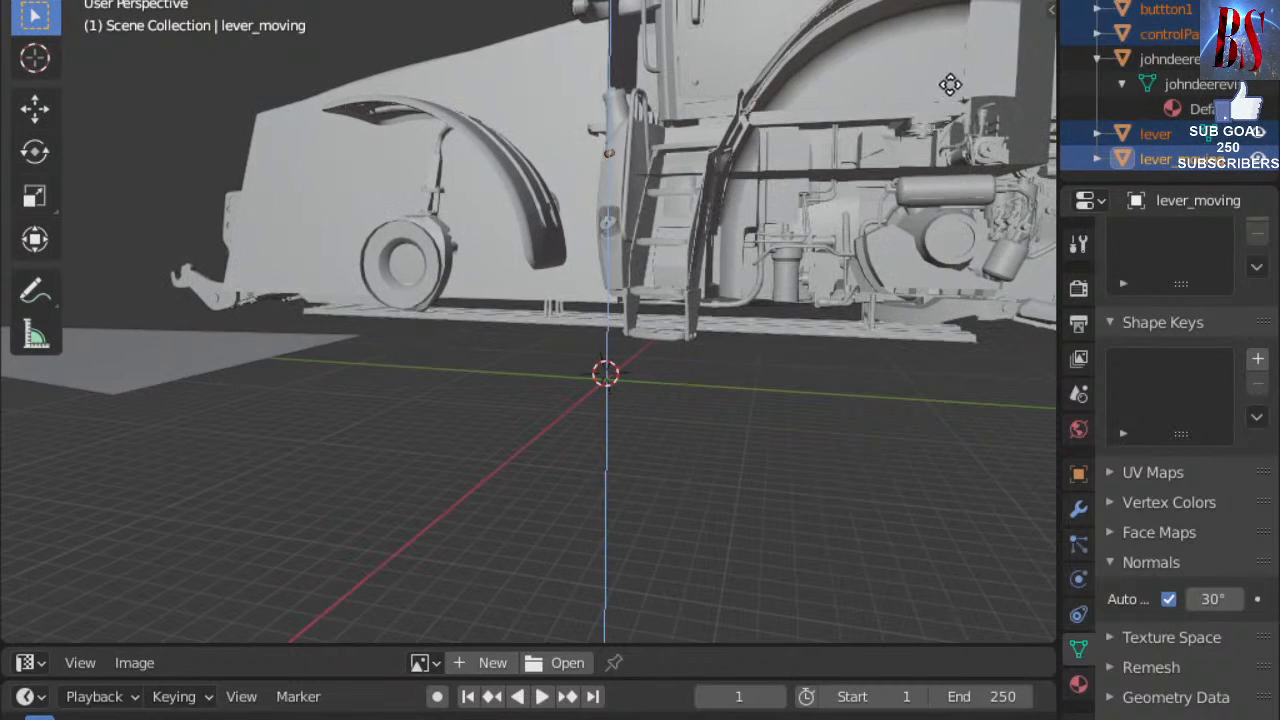
left_click(972, 587)
middle_click_drag(972, 587, 951, 40)
middle_click_drag(789, 63, 364, 40)
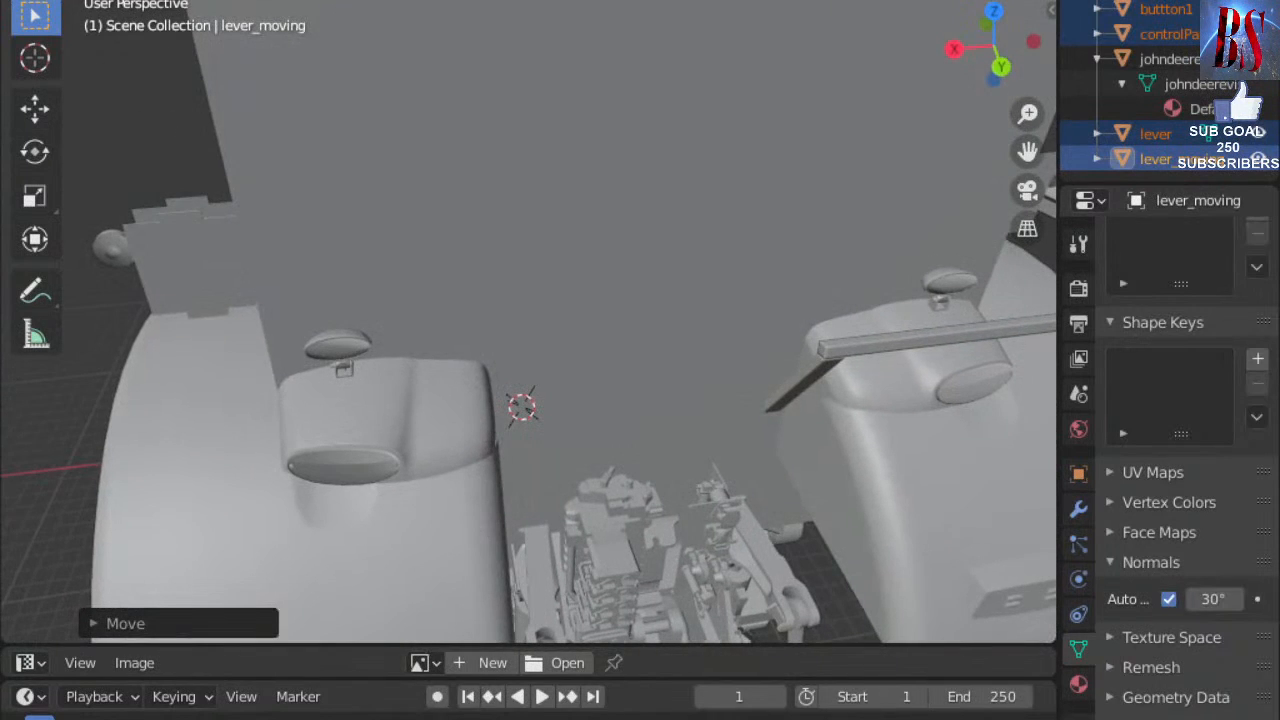
scroll(453, 99, "up", 8)
scroll(515, 294, "down", 8)
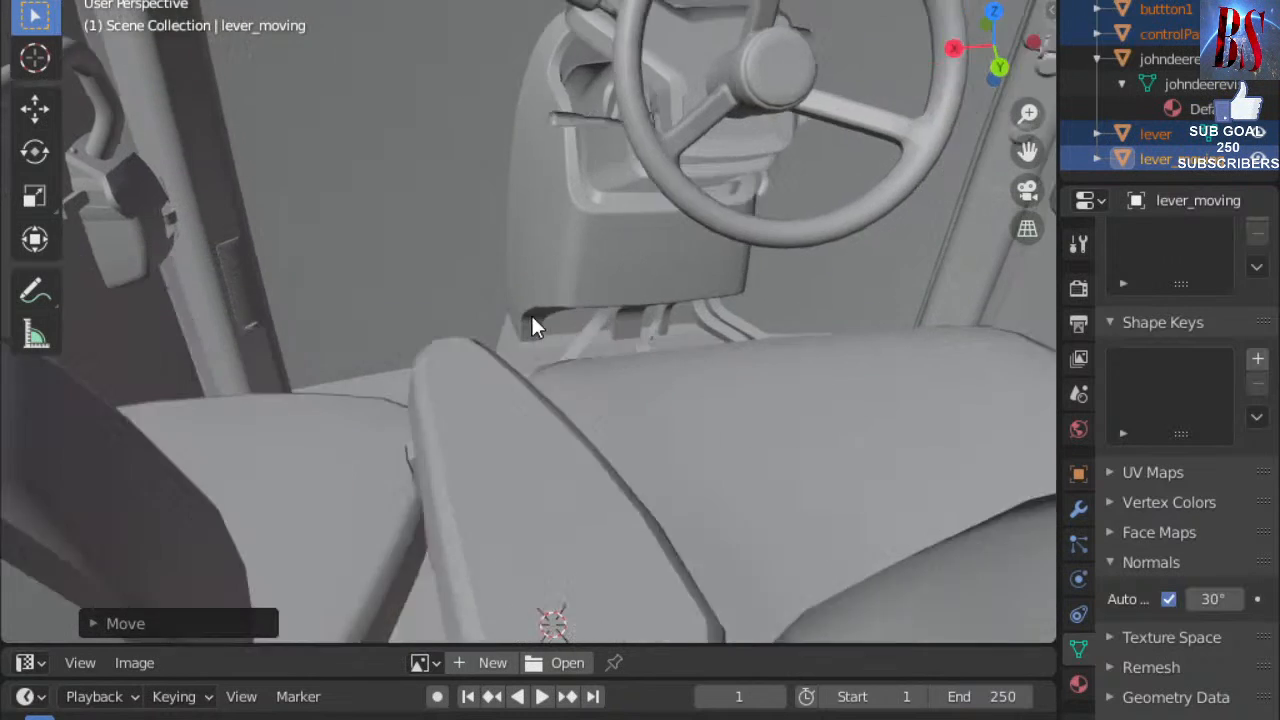
scroll(536, 325, "down", 5)
scroll(536, 348, "down", 1)
scroll(535, 349, "up", 1)
Select all objects including the johndeere tractor and shift them along the Y axis.
key("a")
middle_click_drag(544, 300, 545, 260)
middle_click_drag(660, 218, 600, 226)
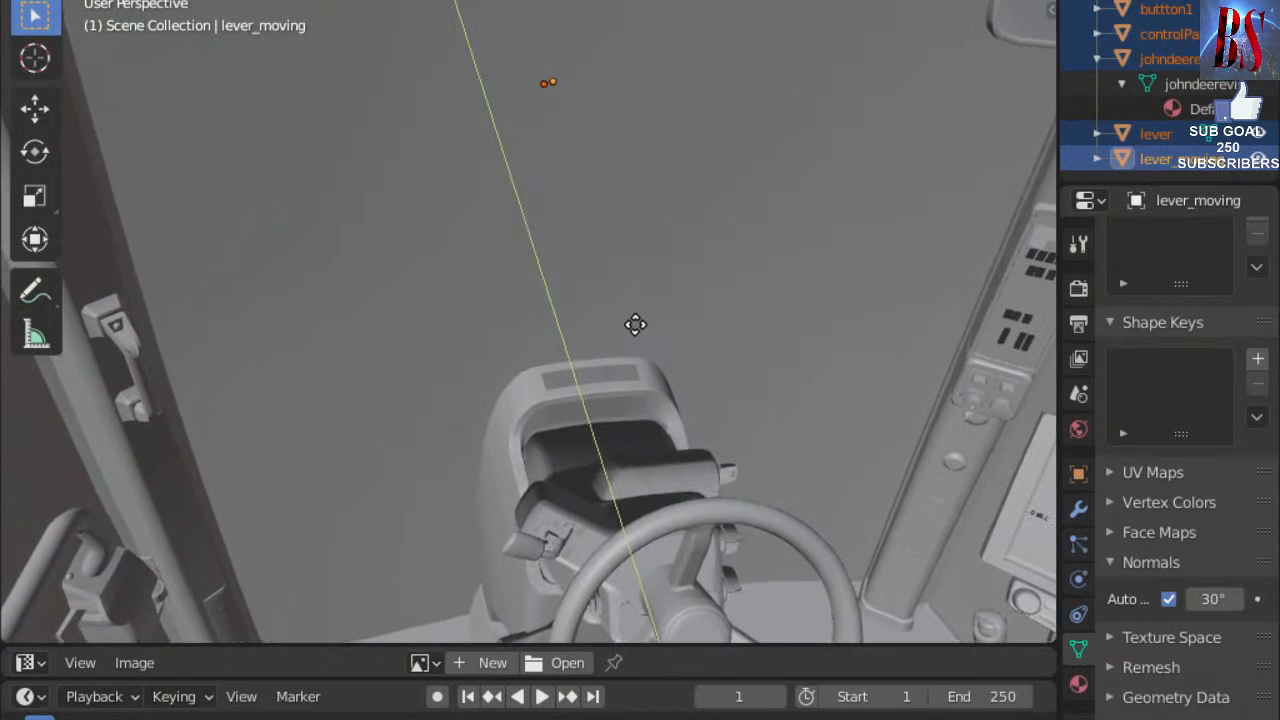
left_click(635, 324)
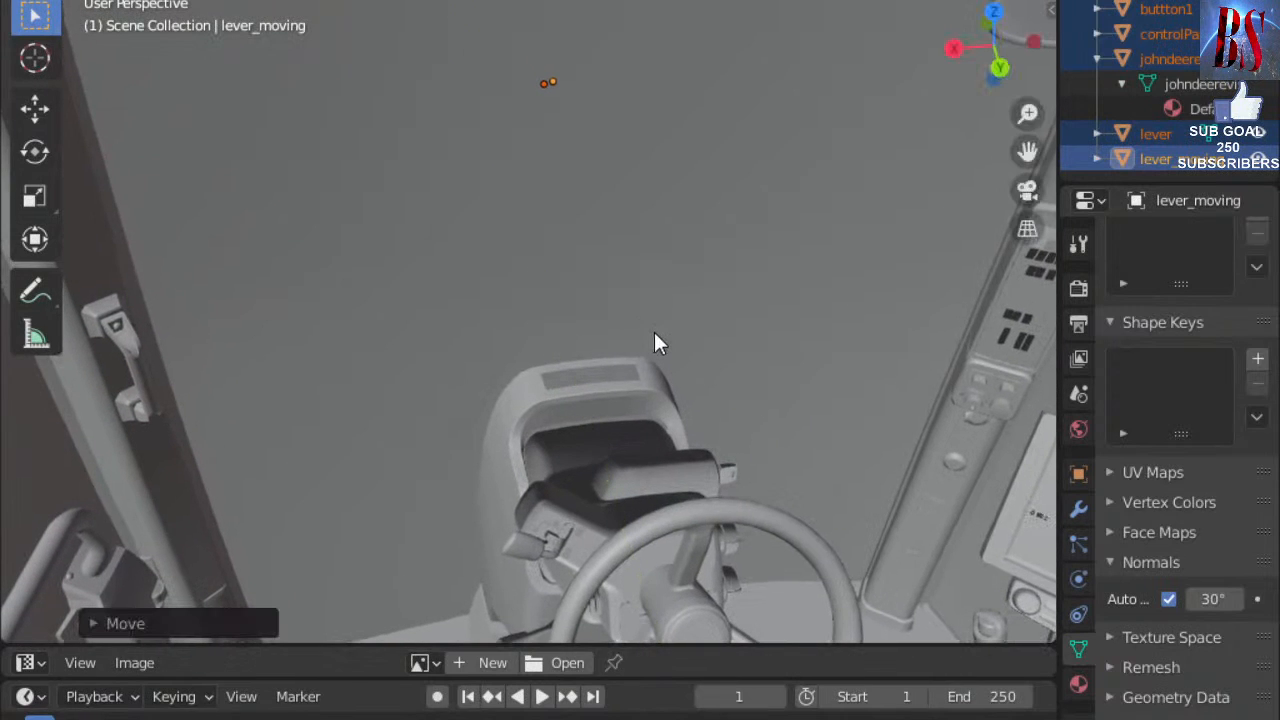
key("g")
key("y")
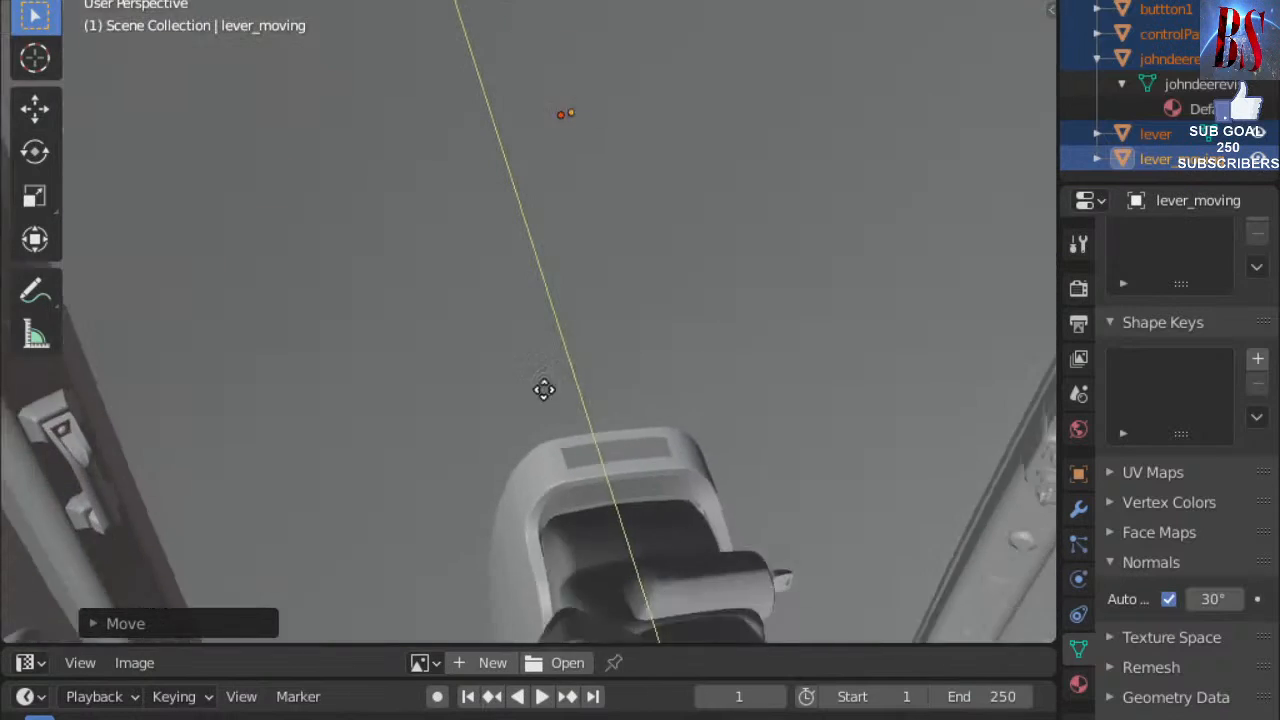
left_click(543, 388)
scroll(487, 295, "down", 2)
middle_click_drag(487, 295, 291, 385)
scroll(440, 281, "down", 5)
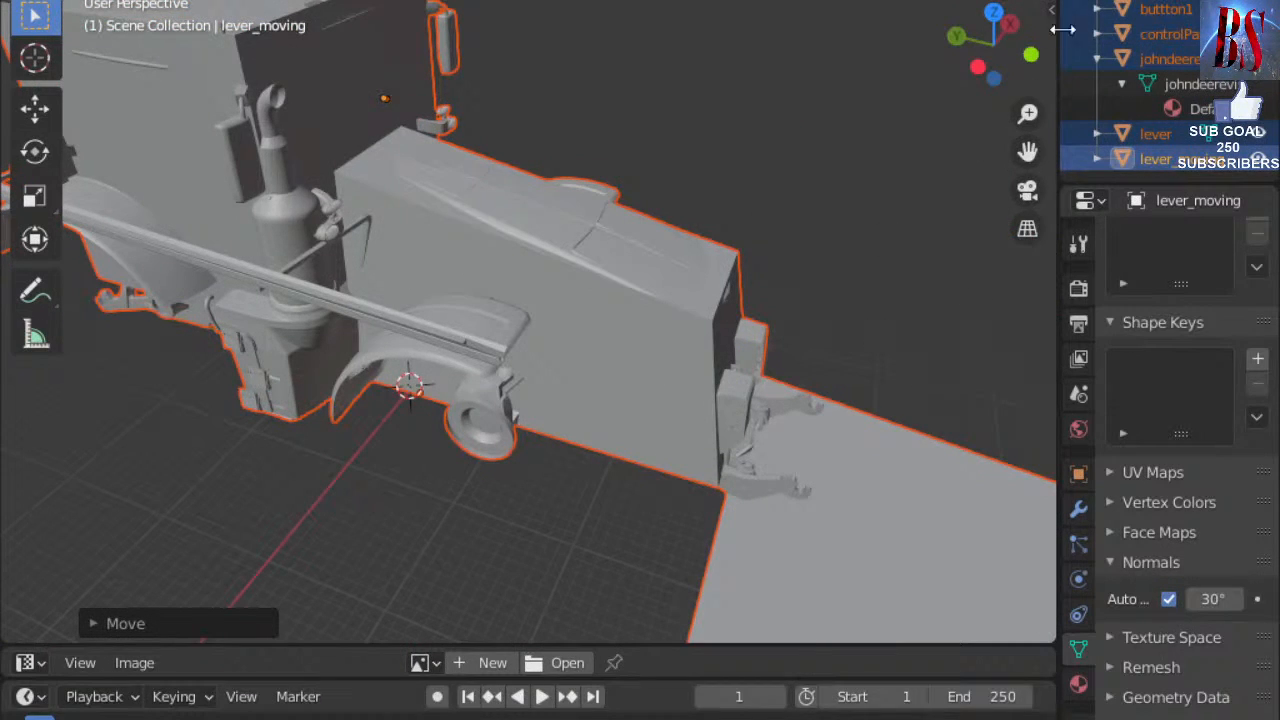
Select button2 through the lever in the Outliner, with the johndeerevis tractor active.
left_click(1146, 0)
left_click(1174, 39, "shift")
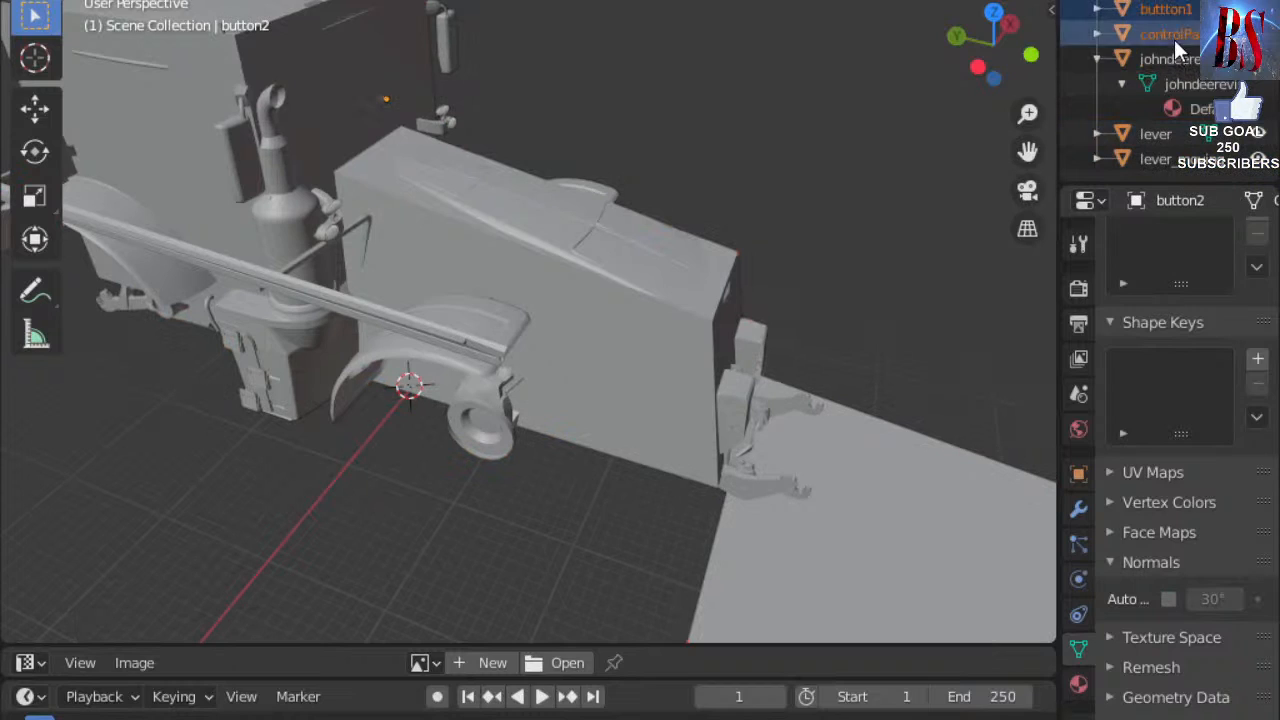
left_click(1163, 142, "shift")
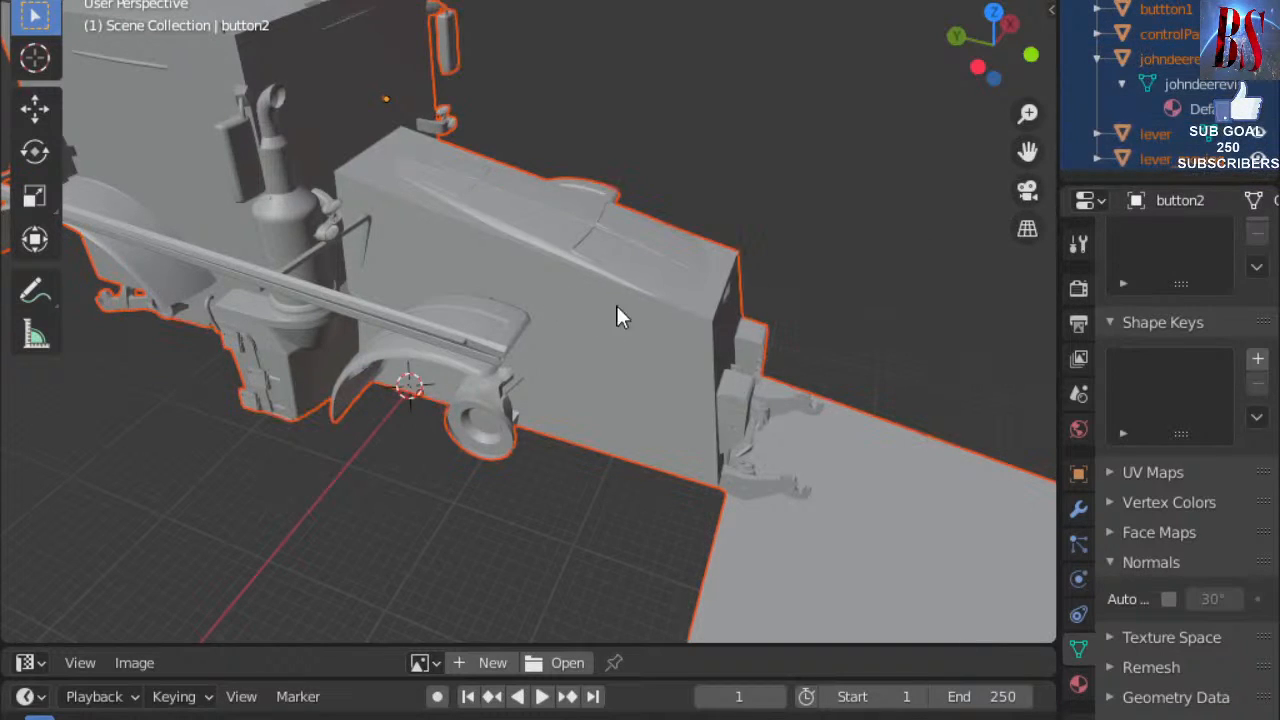
left_click(1175, 59, "ctrl")
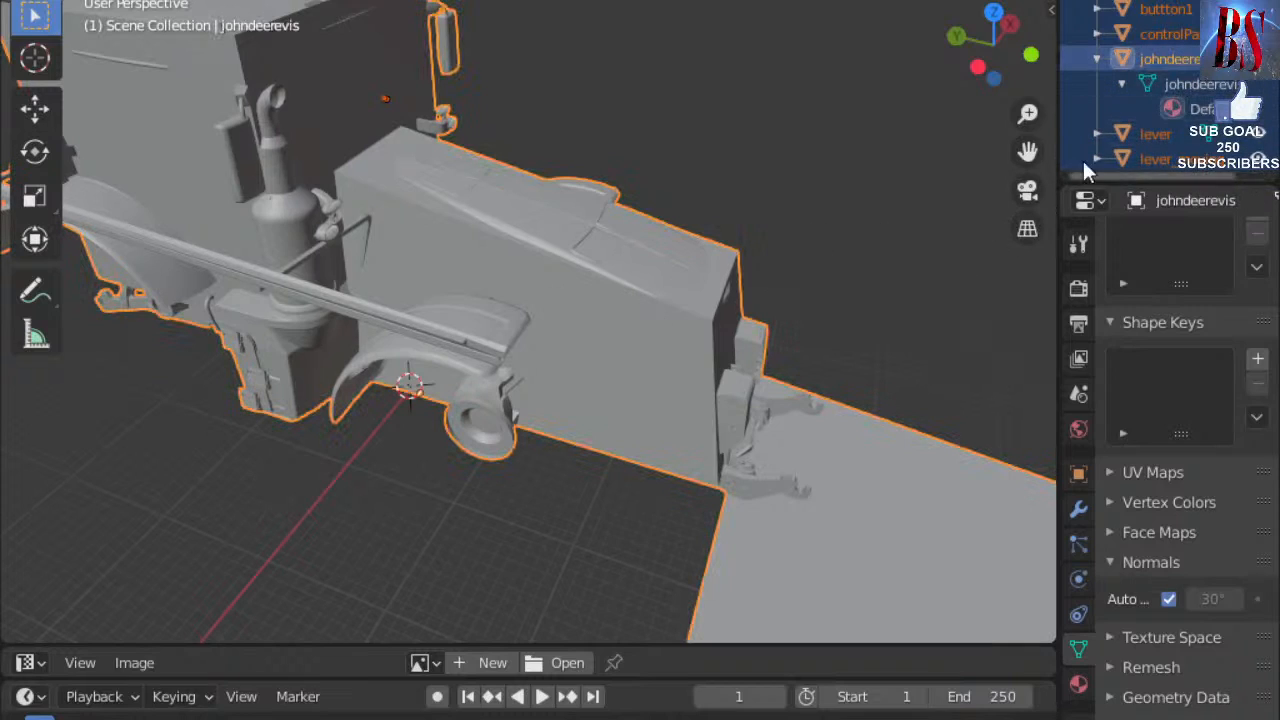
Reselect just lever, then add lever_moving, buttton1 and controlPanel, leaving the tractor out.
left_click(1097, 134)
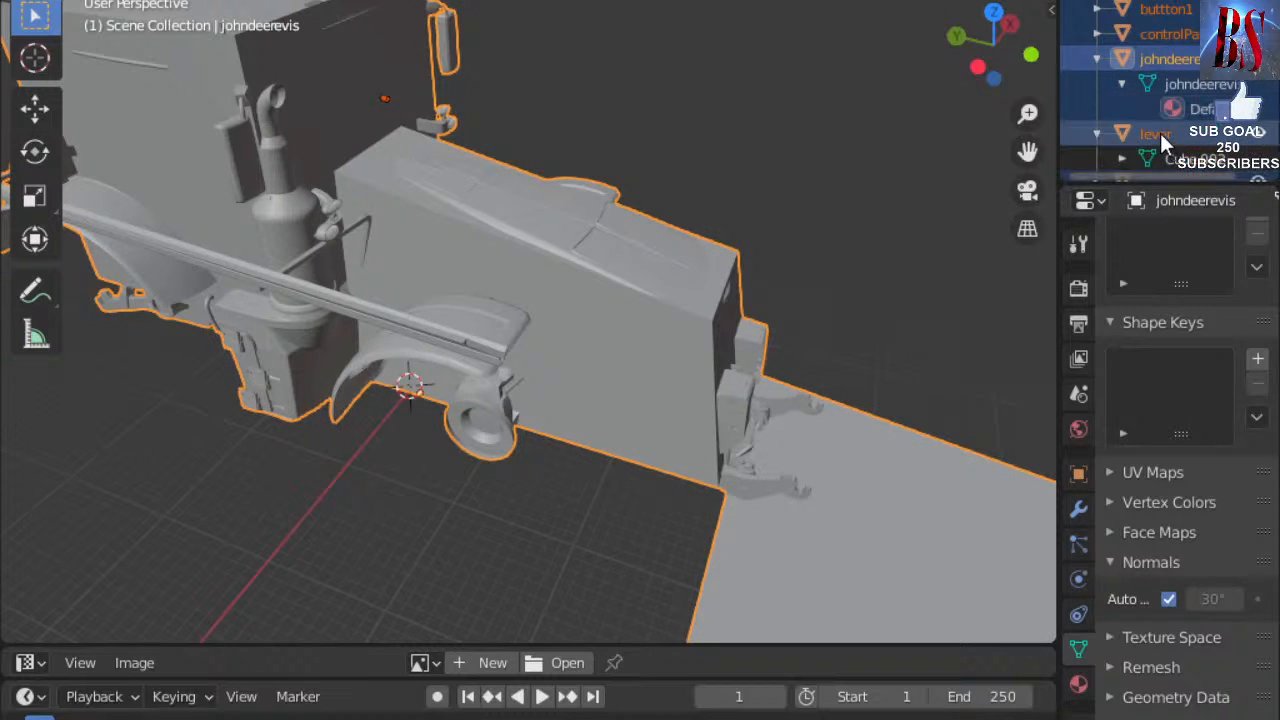
left_click(1106, 134)
scroll(1141, 128, "down", 1)
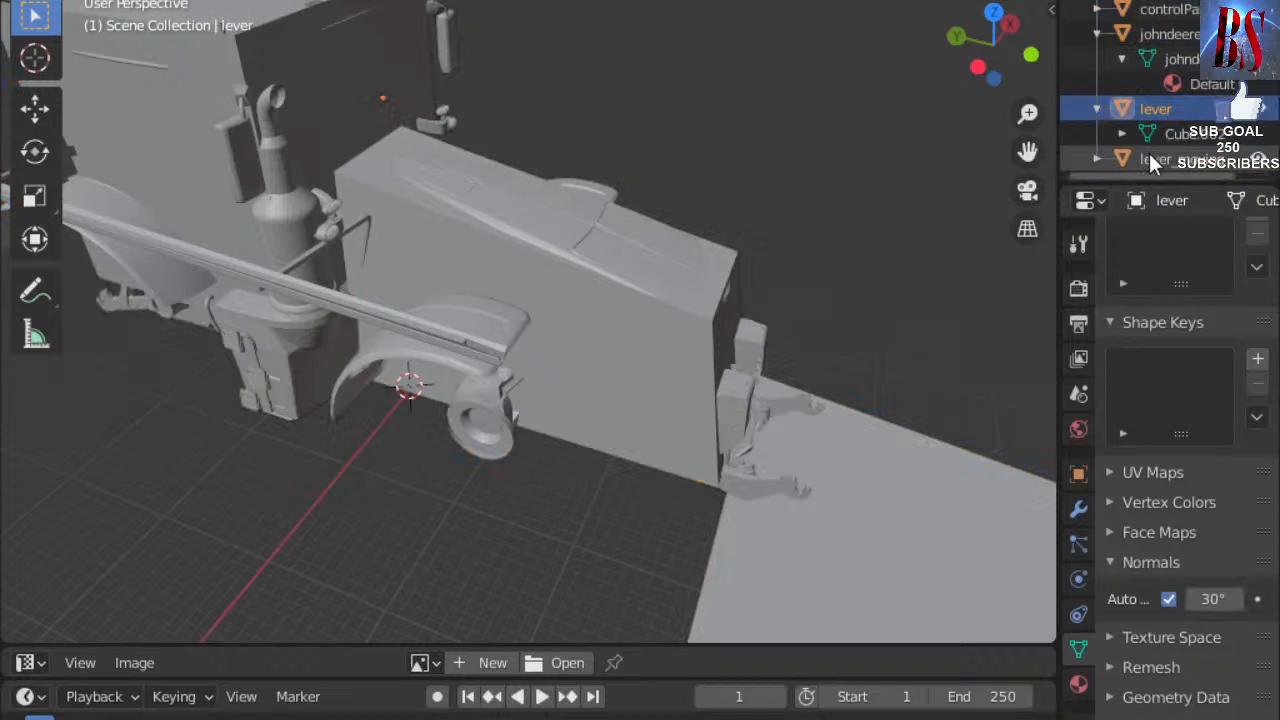
left_click(1149, 153, "ctrl")
scroll(1157, 80, "up", 1)
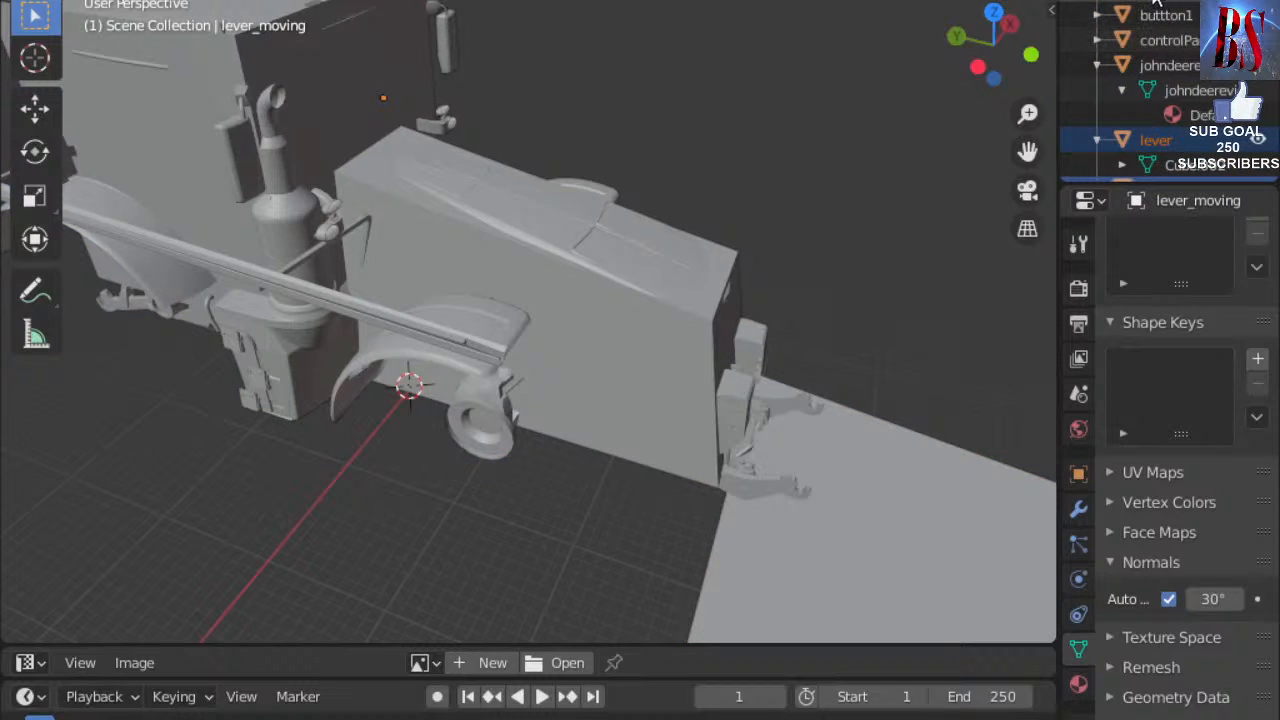
left_click(1160, 15, "ctrl")
left_click(1152, 44, "ctrl")
scroll(709, 157, "down", 1)
scroll(709, 157, "up", 2)
scroll(591, 85, "down", 3)
scroll(608, 131, "up", 3)
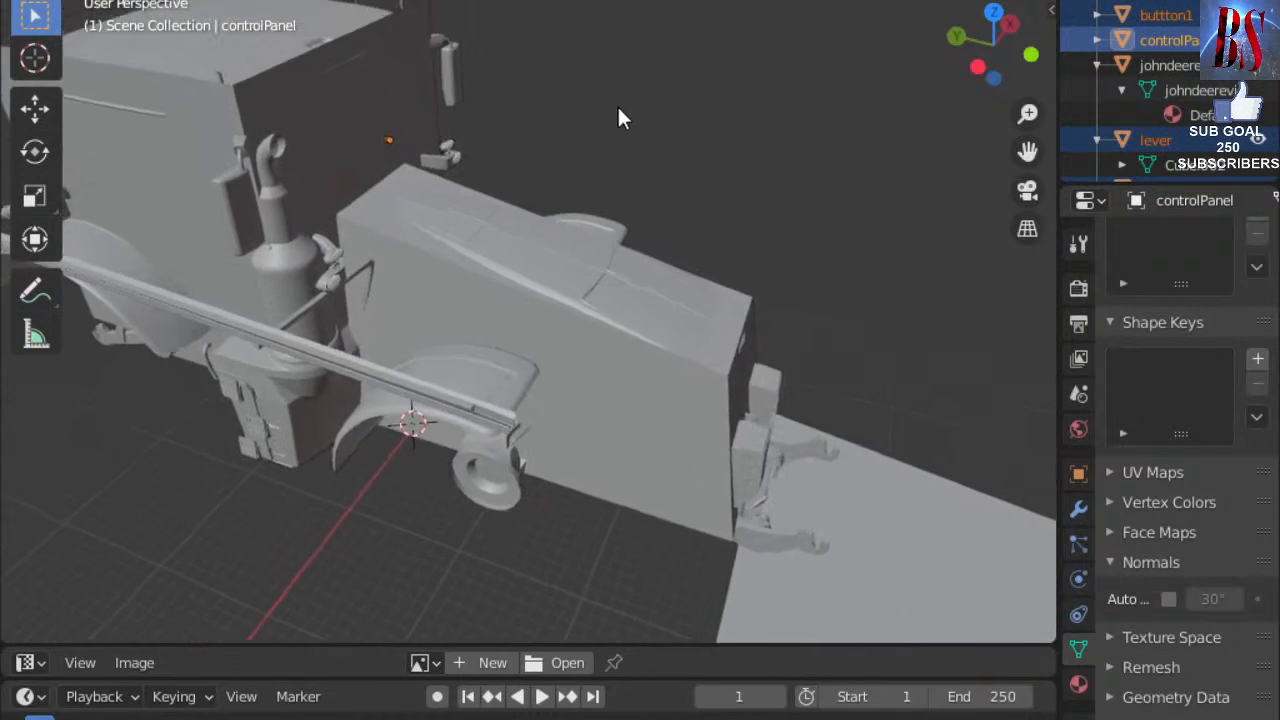
middle_click_drag(616, 116, 734, 281)
Shift the selected panel parts along the Y axis toward the cab interior.
key("g")
key("y")
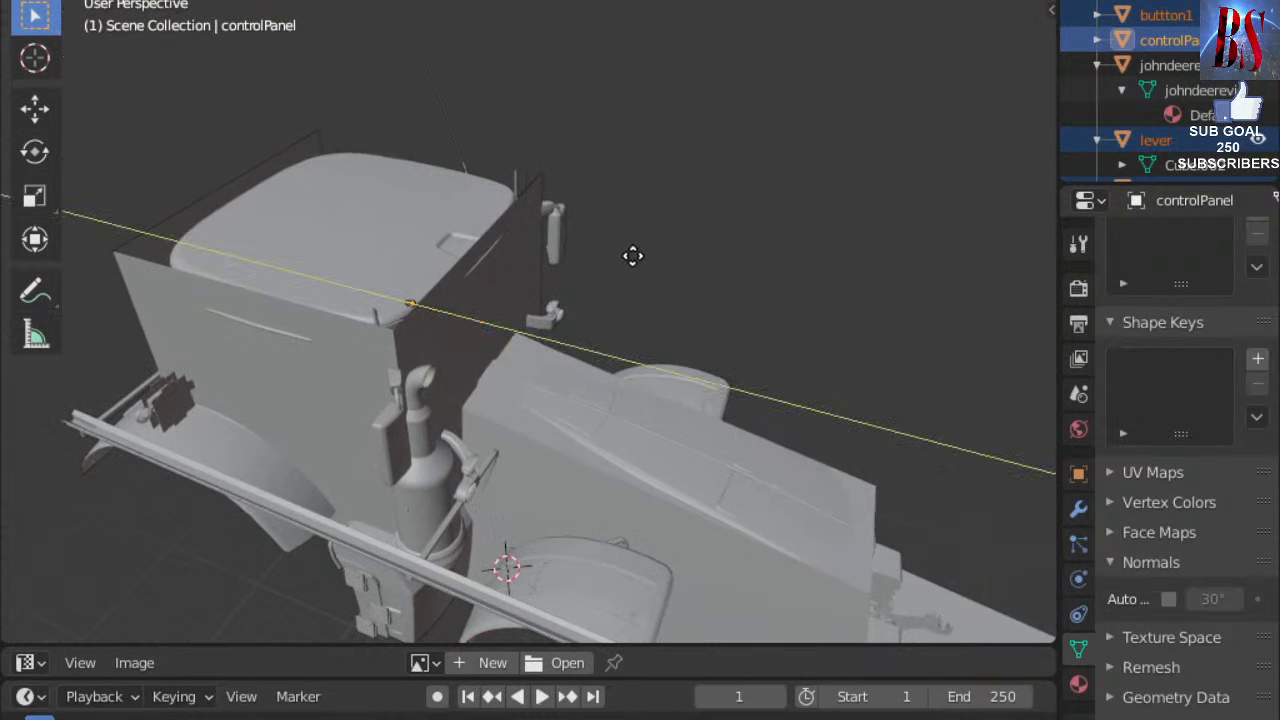
left_click(565, 232)
scroll(431, 283, "up", 1)
middle_click_drag(430, 281, 639, 197)
scroll(638, 197, "up", 6)
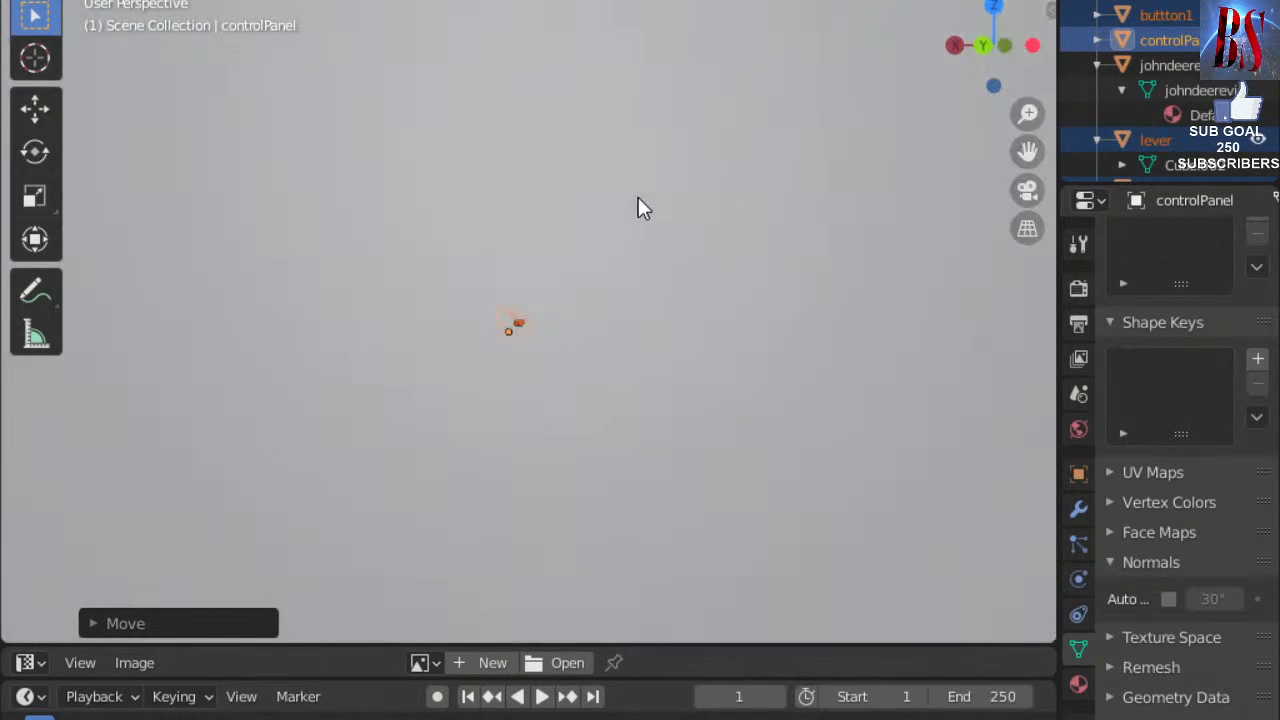
middle_click_drag(596, 300, 620, 358)
scroll(632, 317, "down", 2)
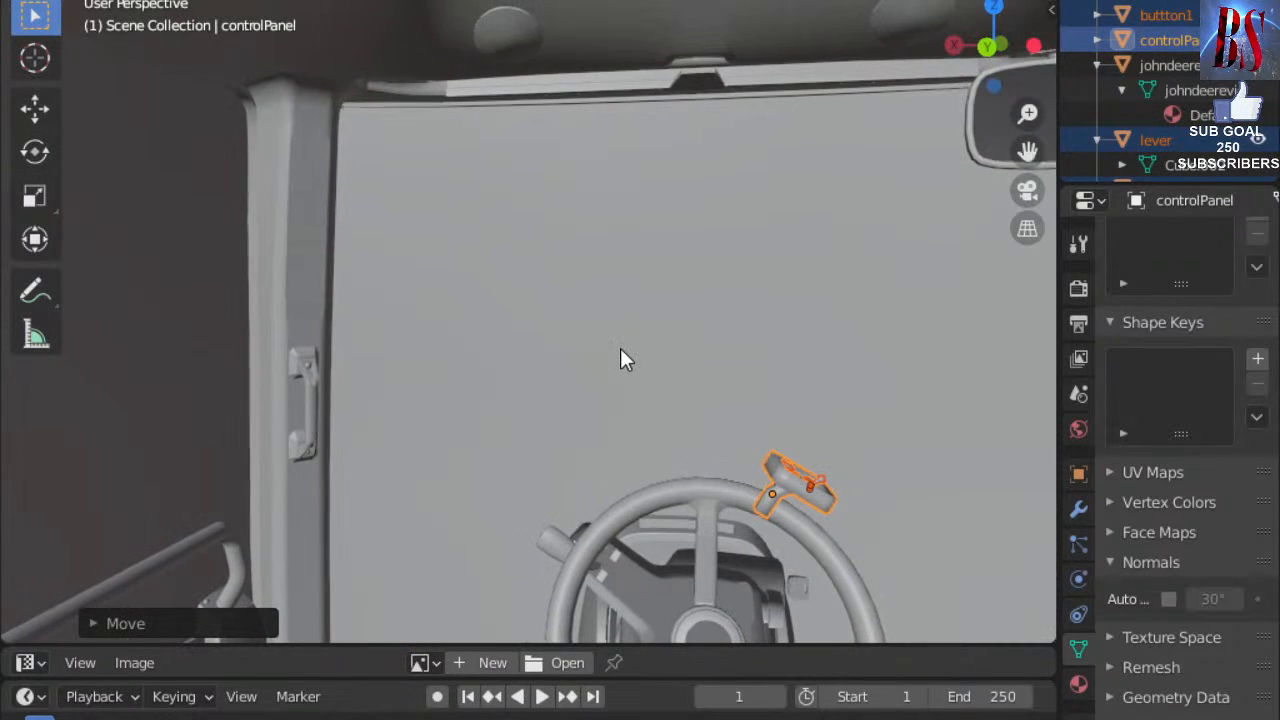
Set the control panel on the cab pillar and rotate it twice to face inward.
key("g")
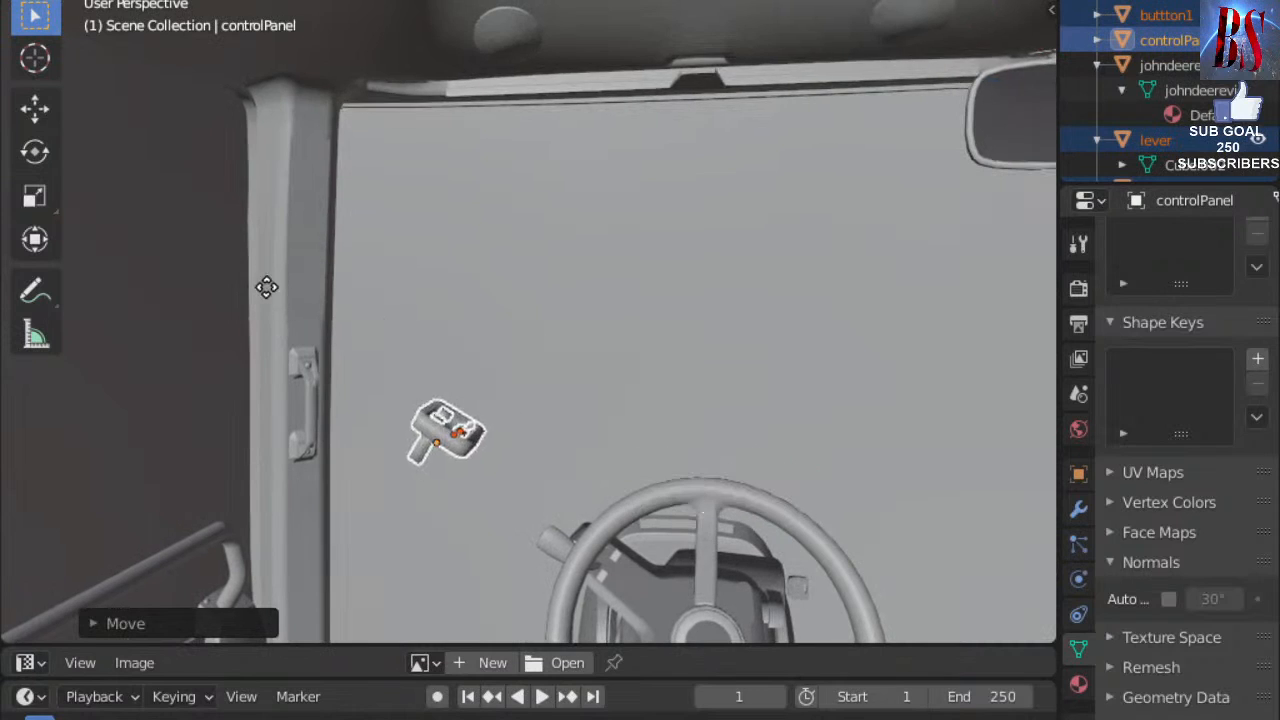
left_click(135, 260)
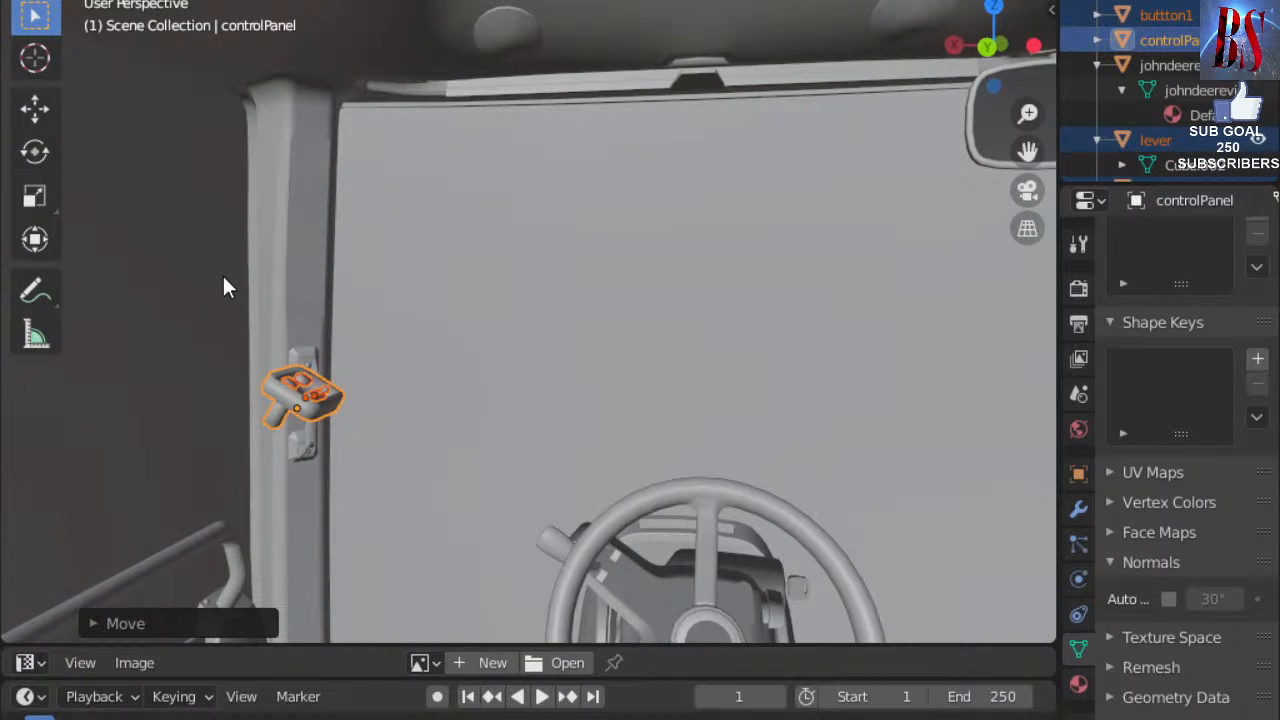
key("r")
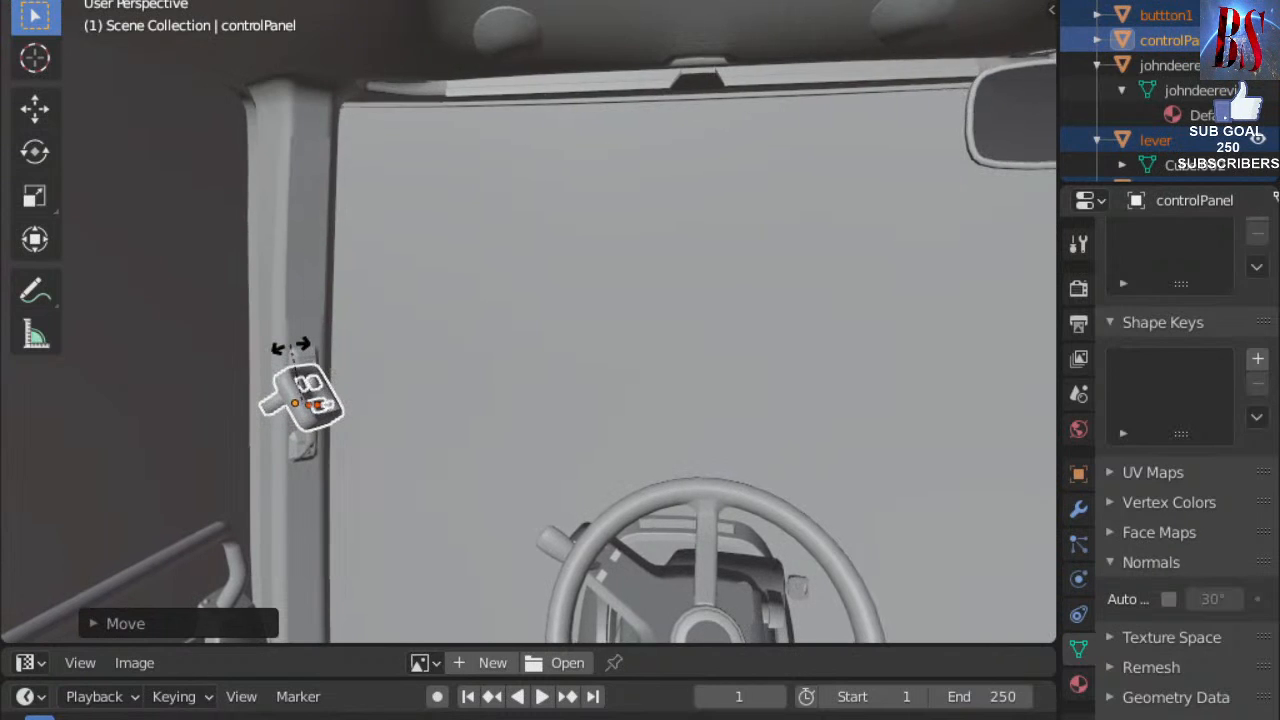
left_click(291, 347)
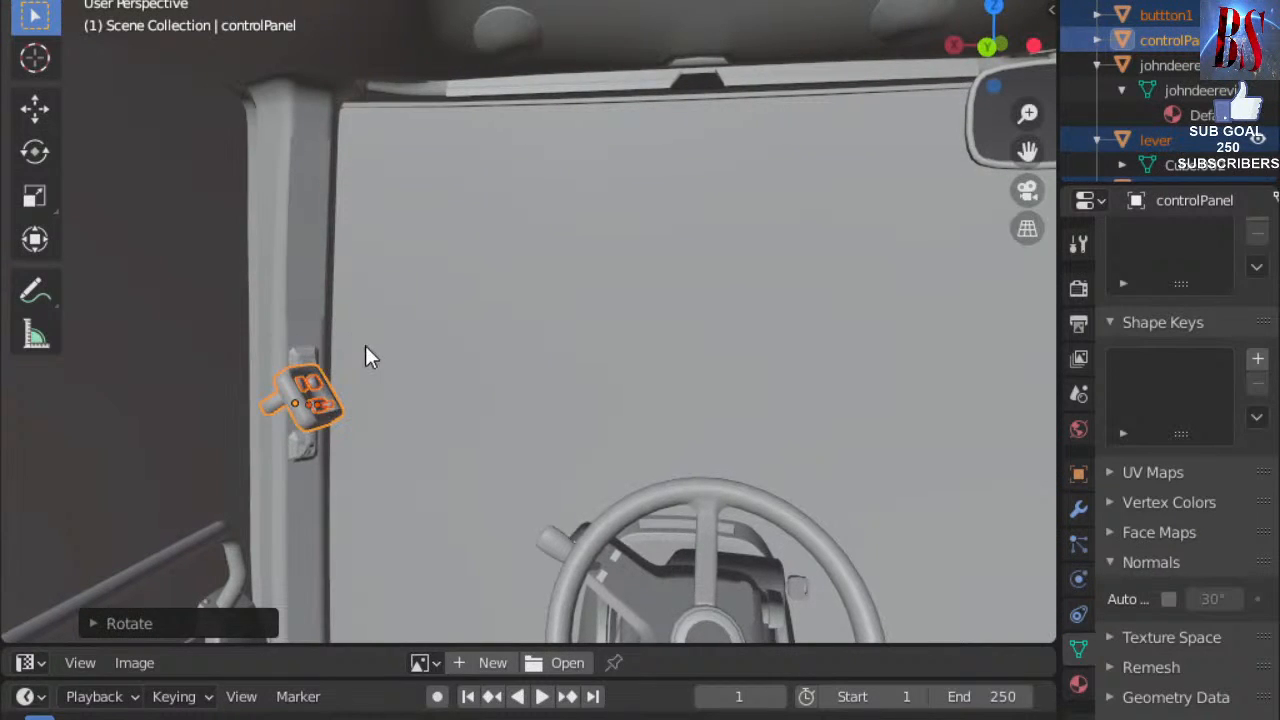
key("r")
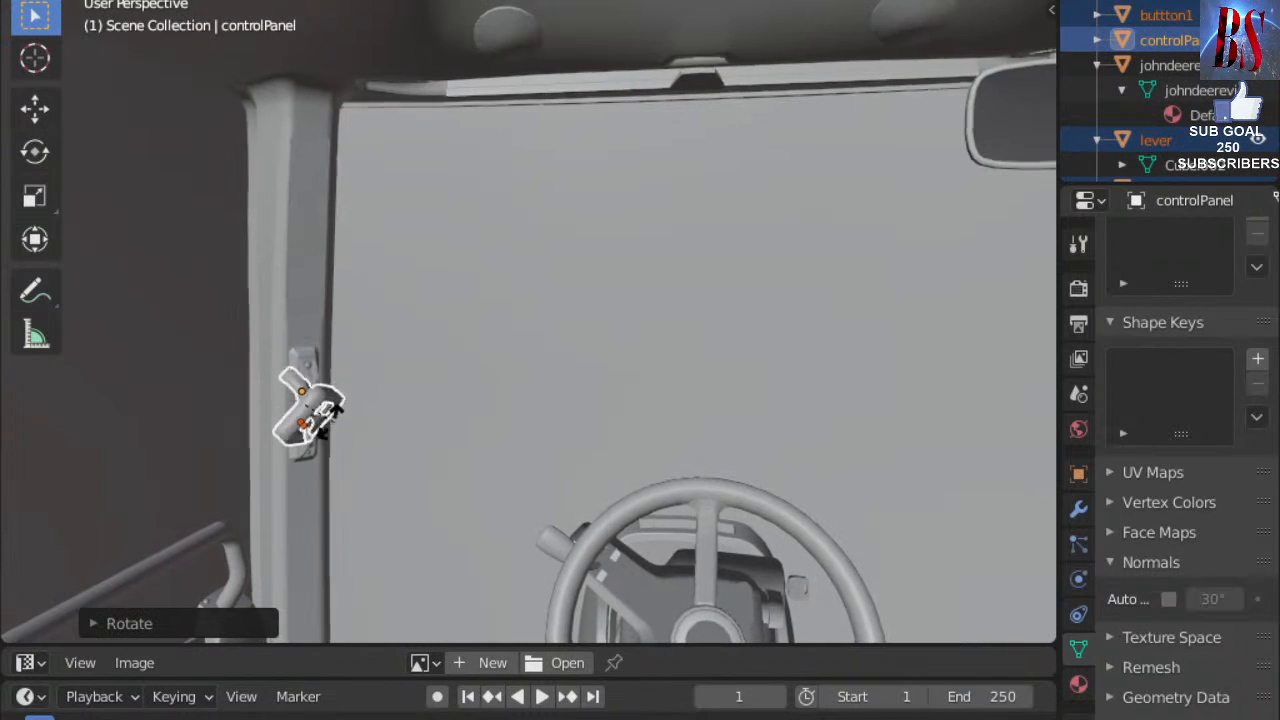
left_click(326, 392)
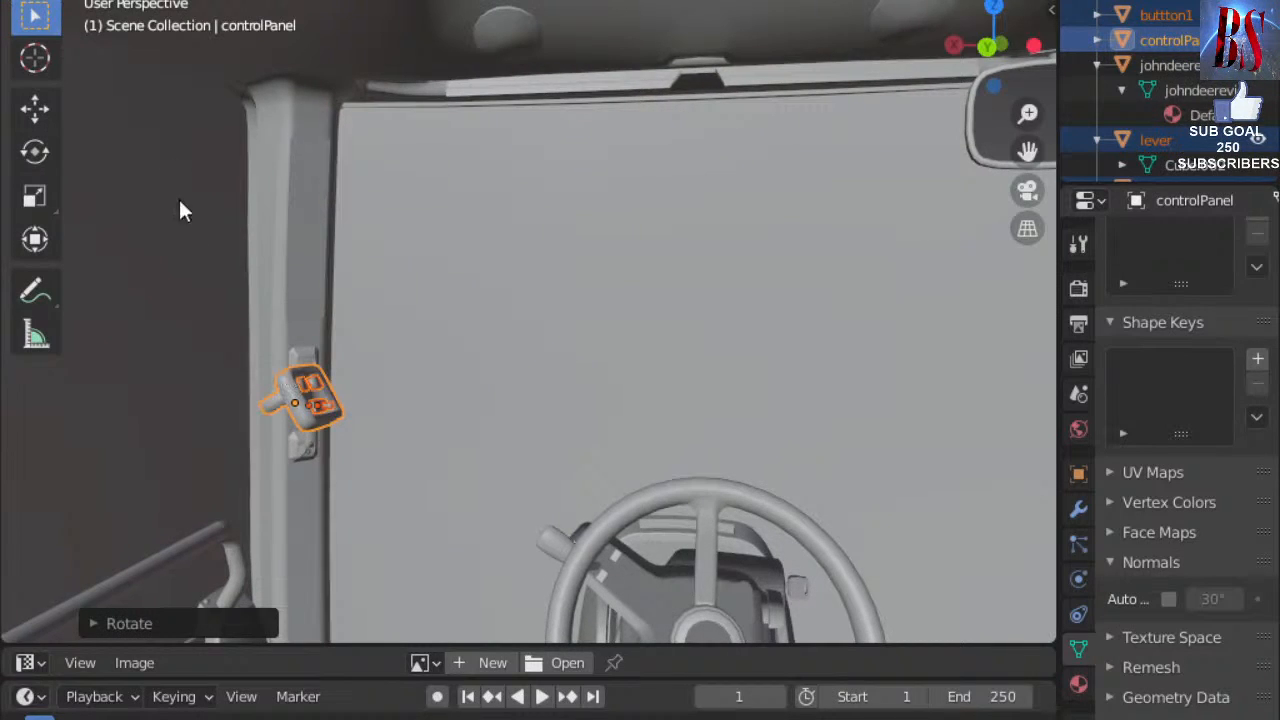
left_click(42, 160)
left_click_drag(309, 422, 320, 380)
scroll(359, 380, "up", 2)
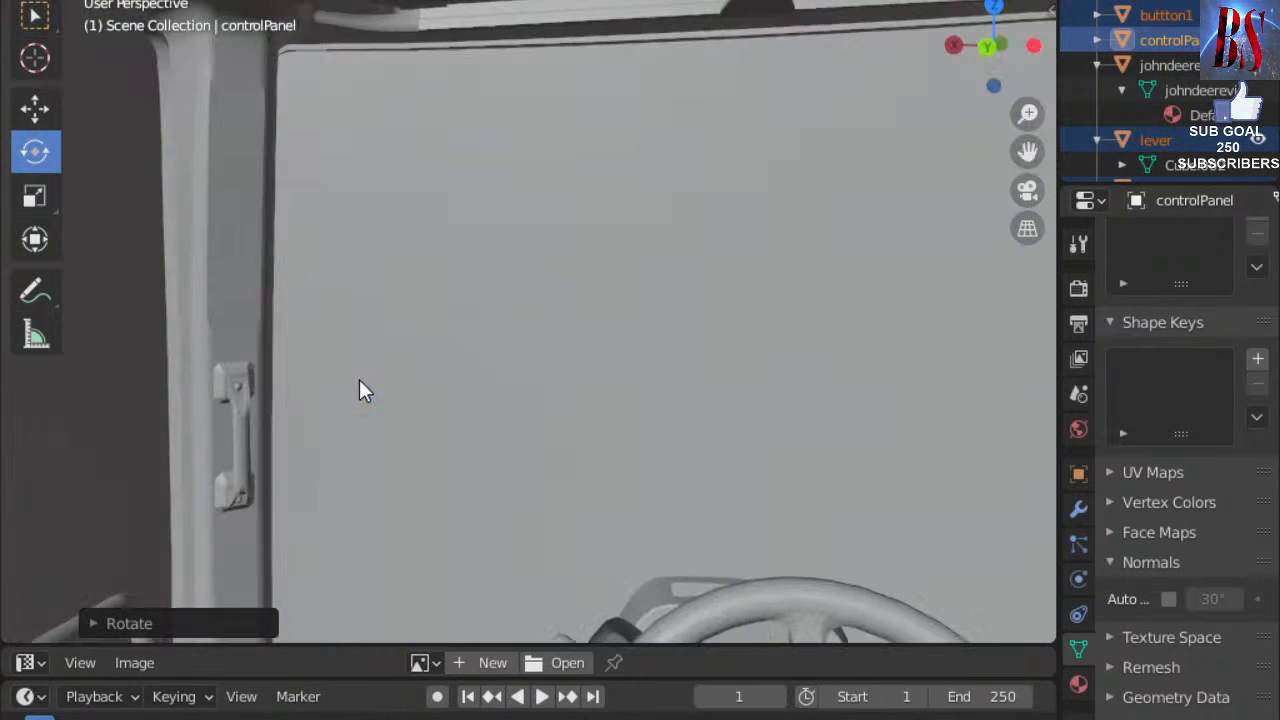
scroll(359, 384, "down", 2)
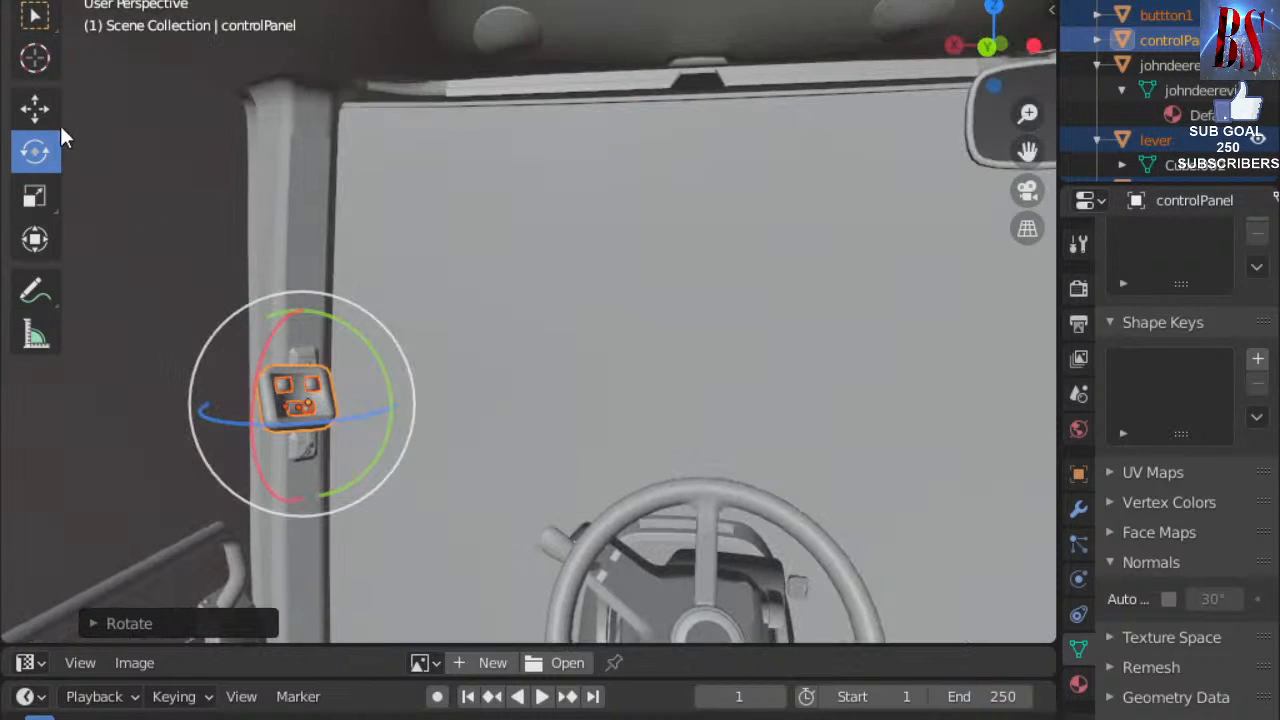
Slide the control panel up and right and scale it down slightly.
left_click(35, 108)
left_click_drag(259, 415, 333, 342)
scroll(335, 350, "up", 3)
scroll(336, 353, "down", 5)
key("s")
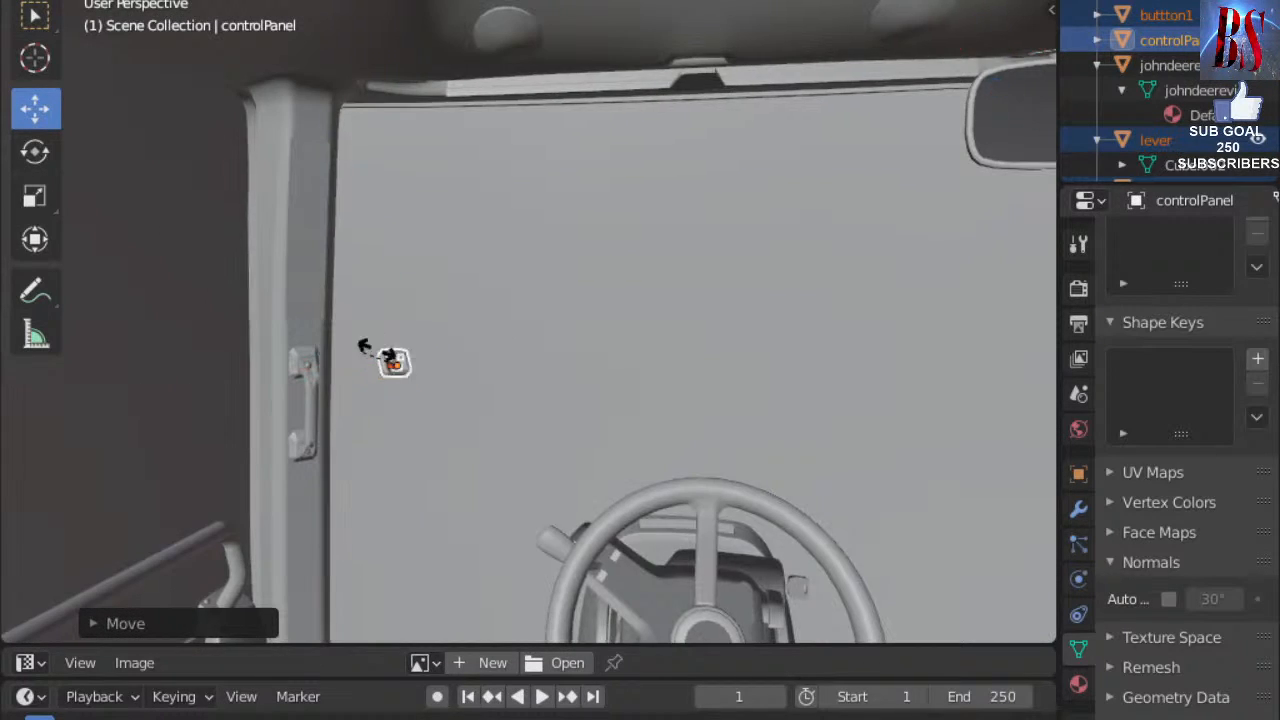
left_click(171, 366)
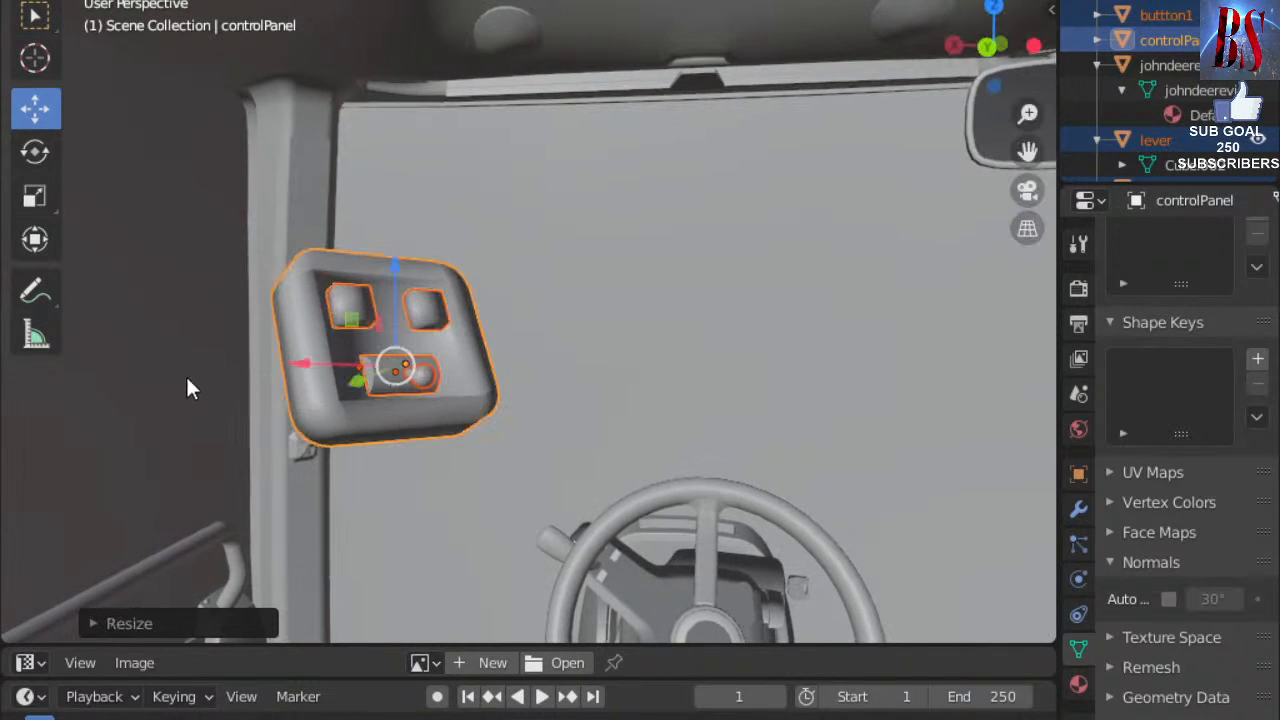
middle_click_drag(250, 392, 291, 409)
middle_click_drag(511, 494, 540, 501)
Reposition the lever, then slide the control panel left and up onto the pillar.
key("g")
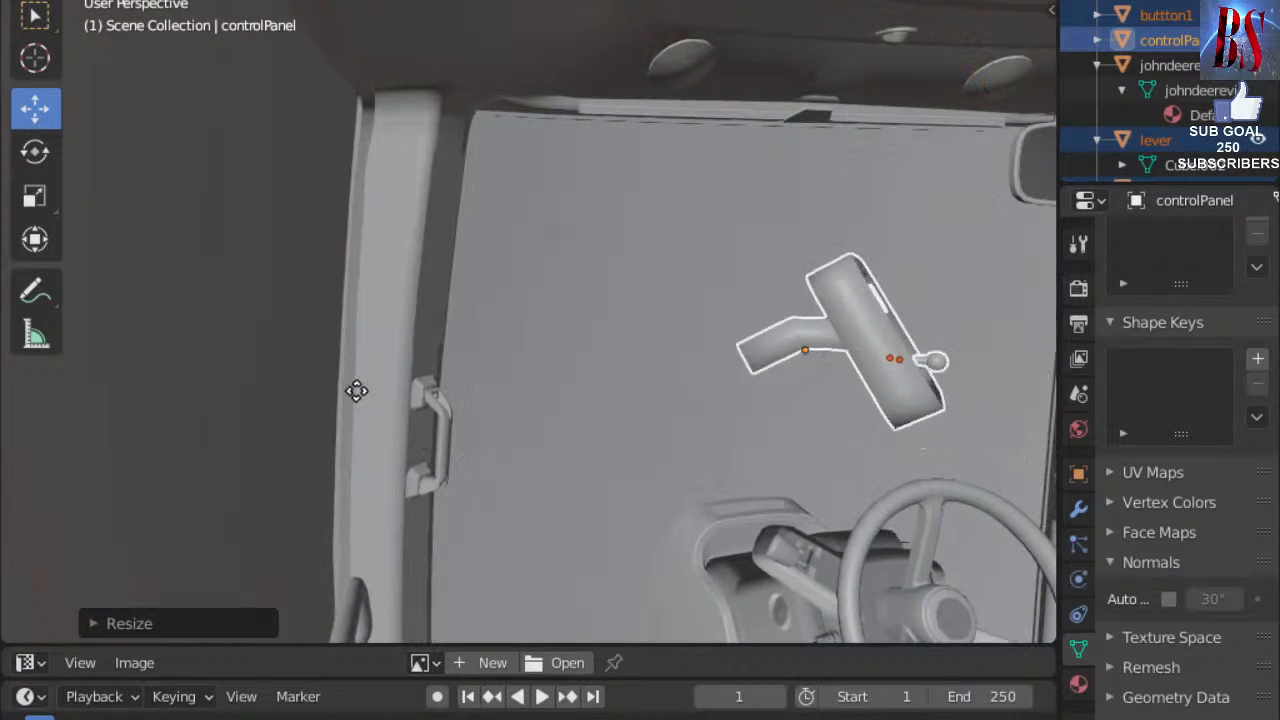
left_click(117, 359)
middle_click_drag(117, 359, 268, 414)
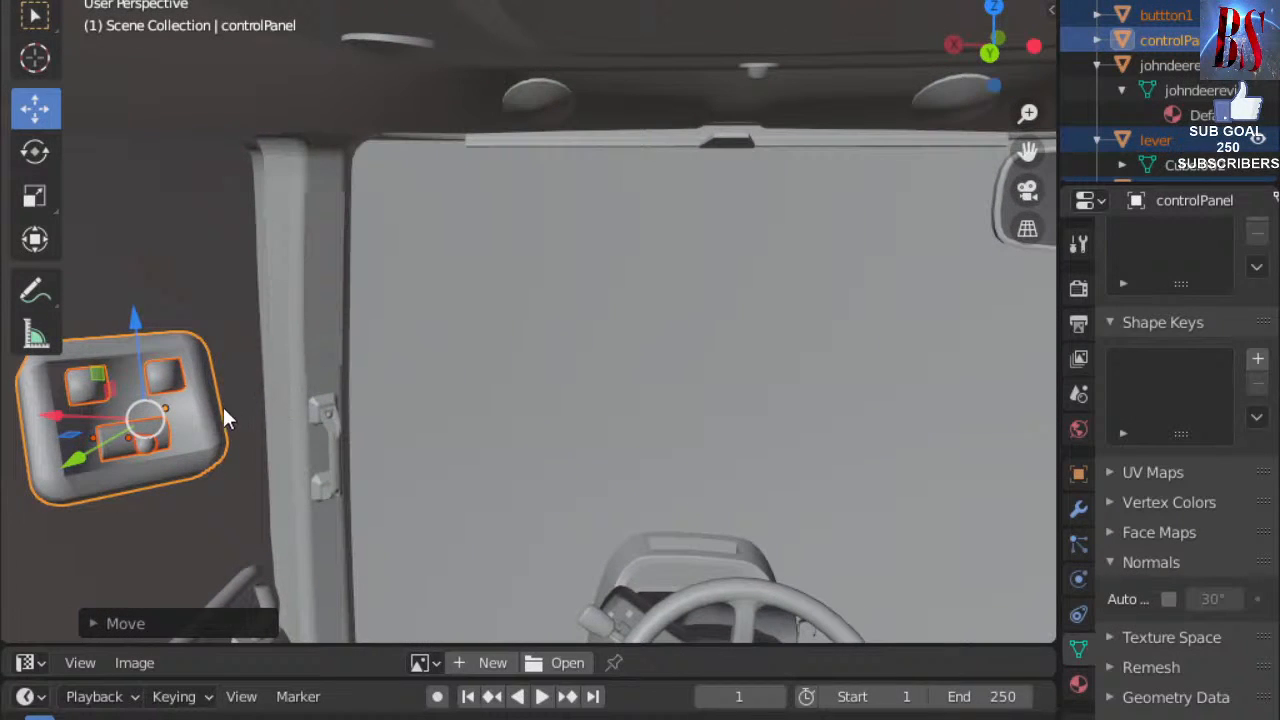
key("g")
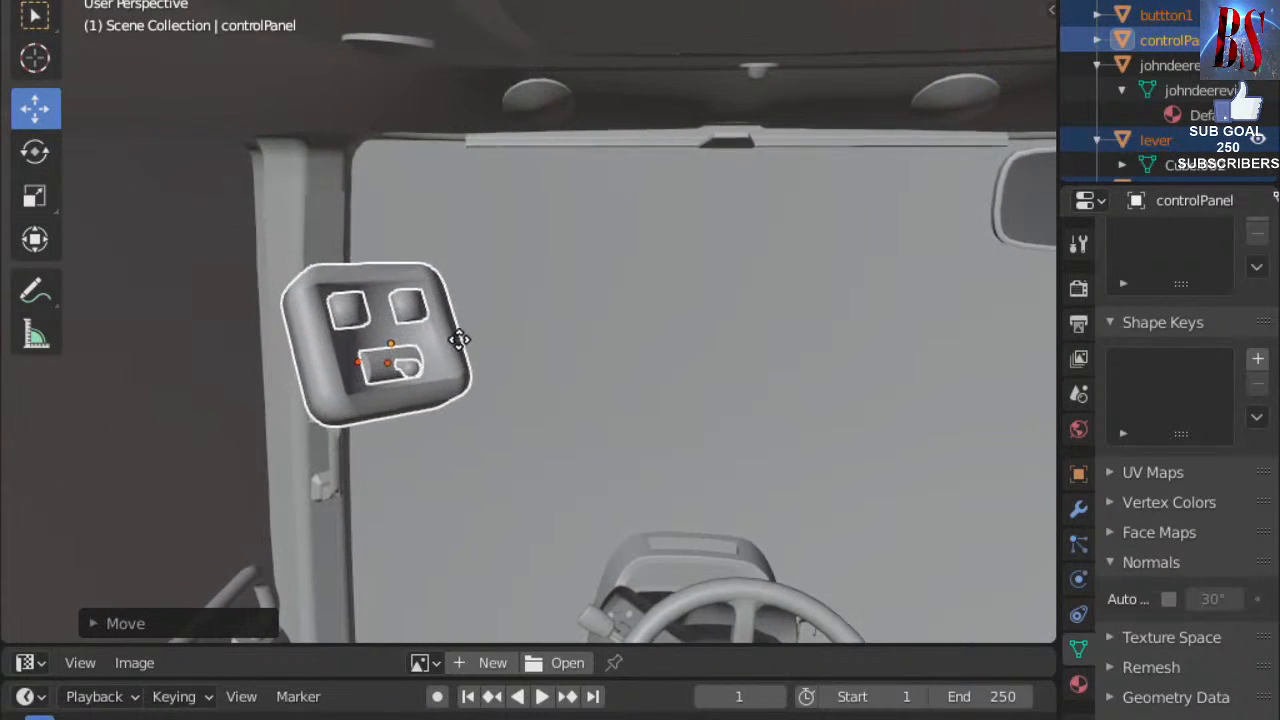
left_click(459, 340)
middle_click_drag(373, 425, 920, 283)
left_click_drag(931, 288, 346, 317)
scroll(400, 332, "down", 4)
scroll(439, 341, "up", 6)
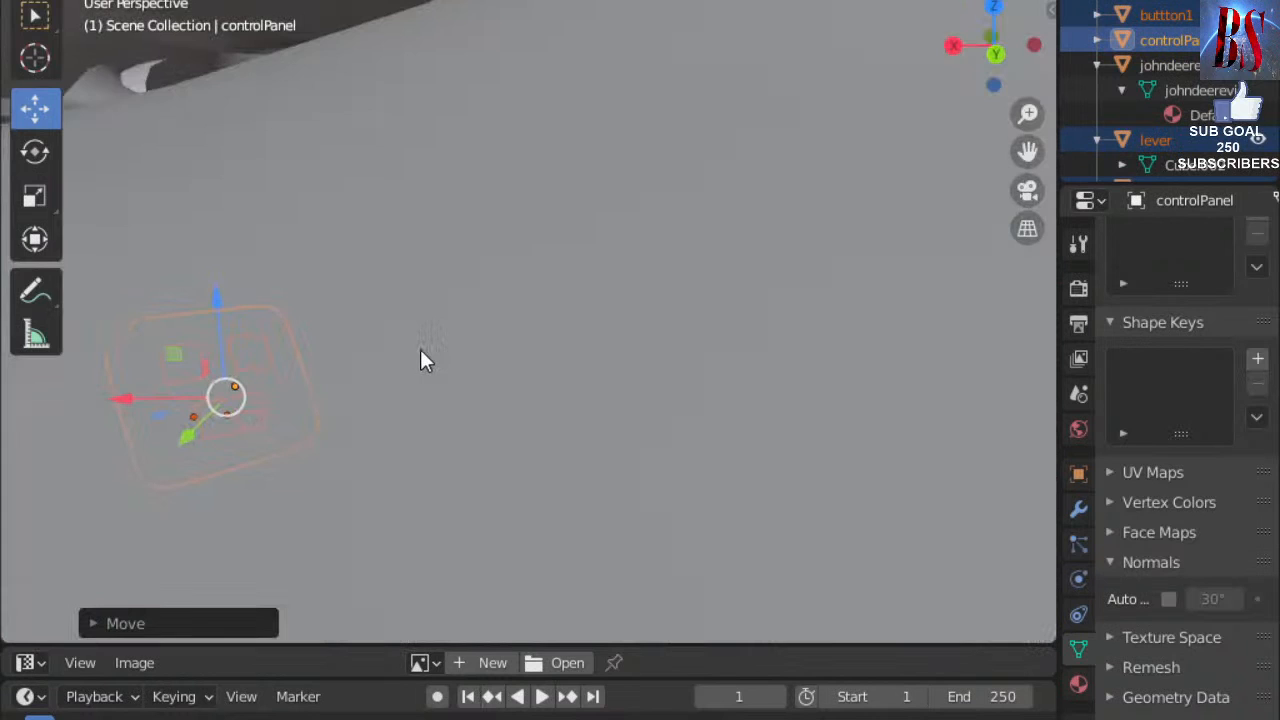
scroll(340, 392, "down", 5)
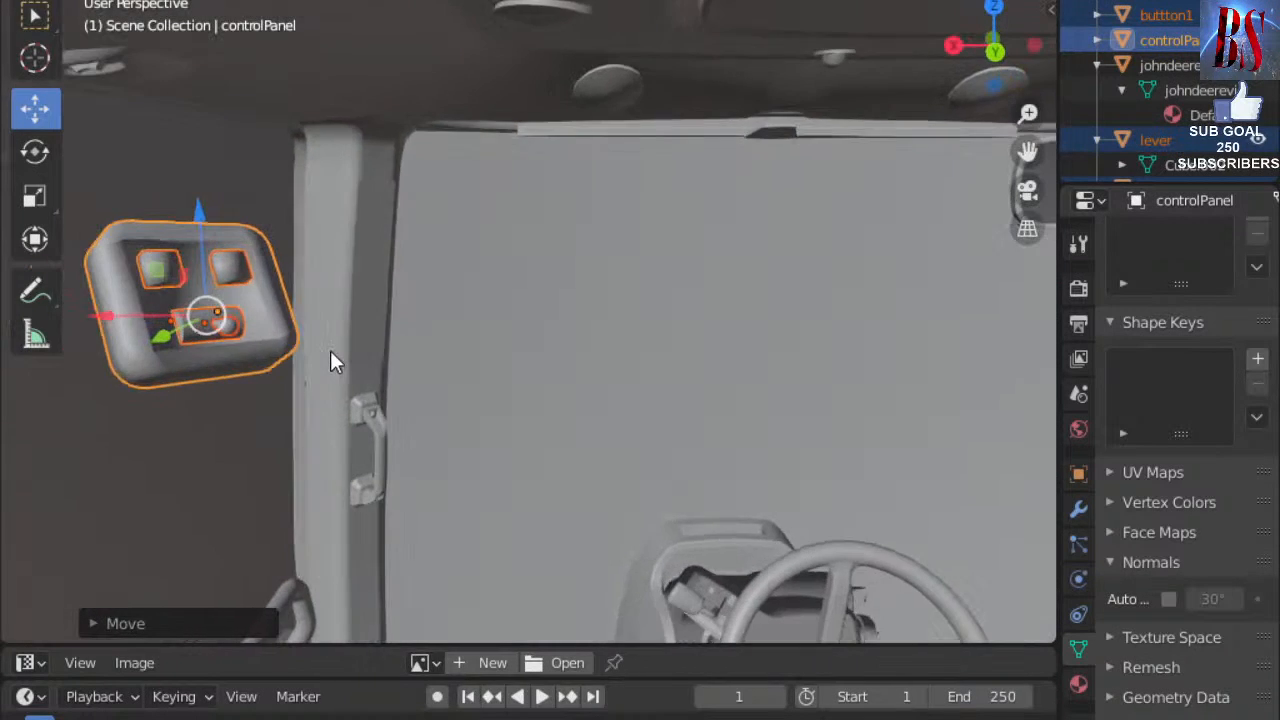
middle_click_drag(330, 350, 339, 352)
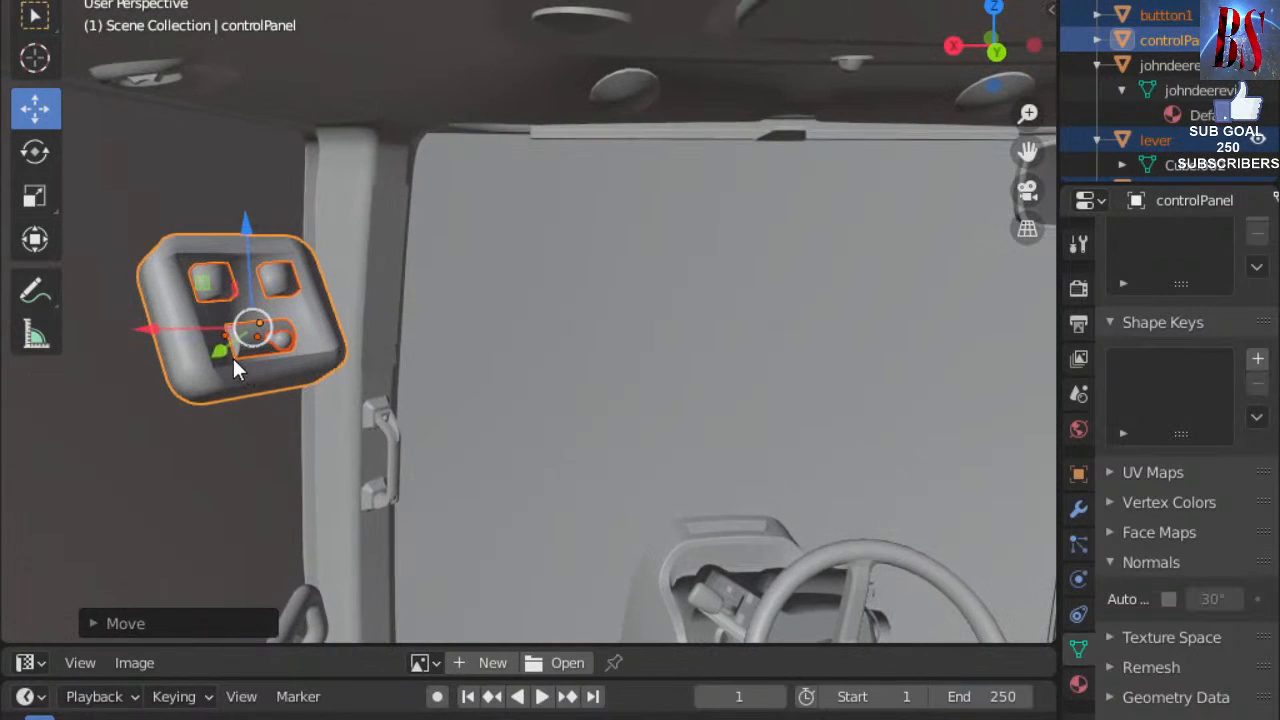
left_click_drag(228, 357, 371, 331)
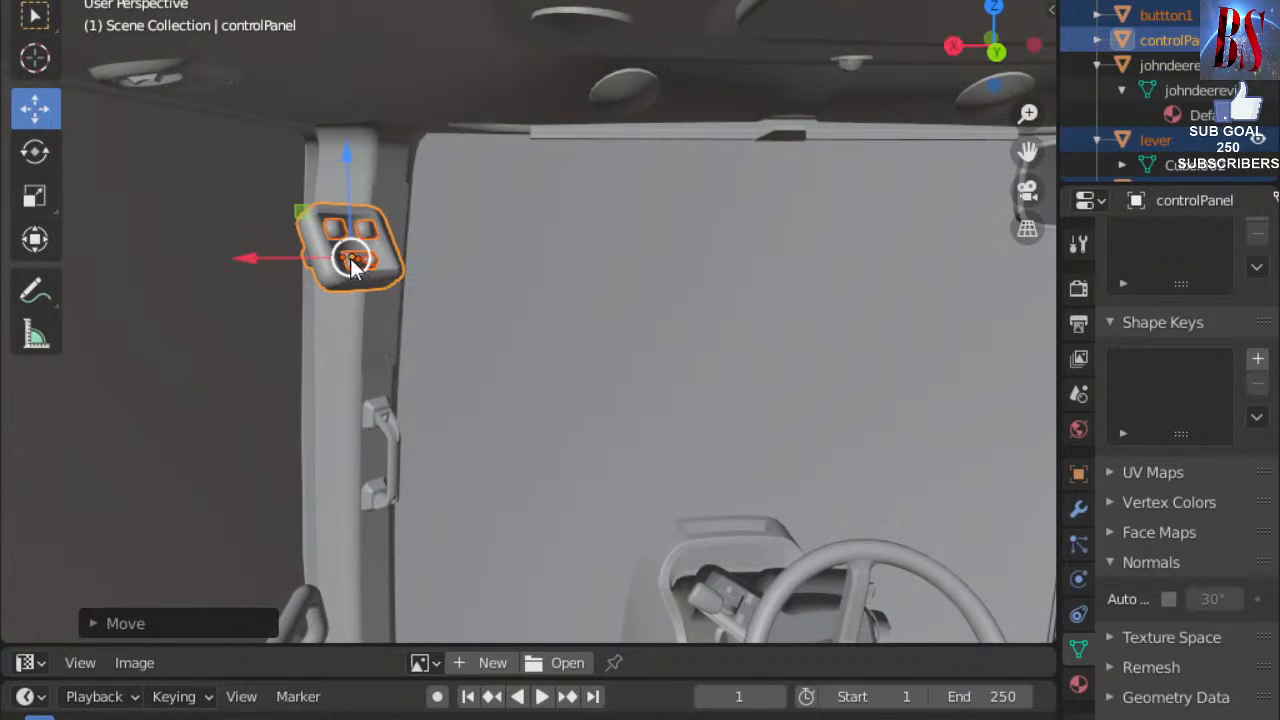
Turn the control panel about its vertical axis, tilt it around X, and shift it right.
left_click(55, 150)
left_click_drag(406, 265, 378, 254)
left_click_drag(335, 207, 368, 262)
left_click(397, 267)
middle_click_drag(400, 267, 510, 268)
scroll(445, 275, "up", 4)
scroll(447, 273, "up", 3)
scroll(479, 253, "up", 3)
scroll(540, 295, "down", 4)
mouse_move(565, 317)
middle_mouse_down()
mouse_move(564, 352)
mouse_move(565, 335)
middle_mouse_up()
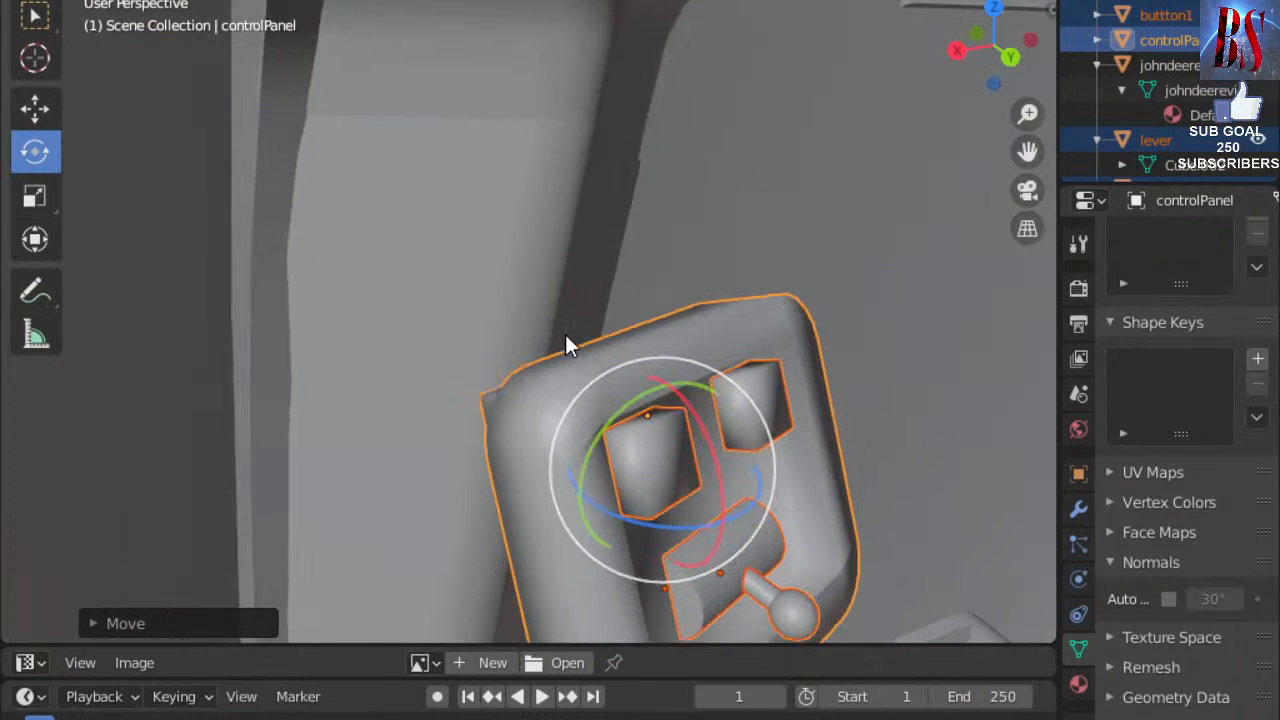
Rescale the control panel and lower it along the Z axis.
key("s")
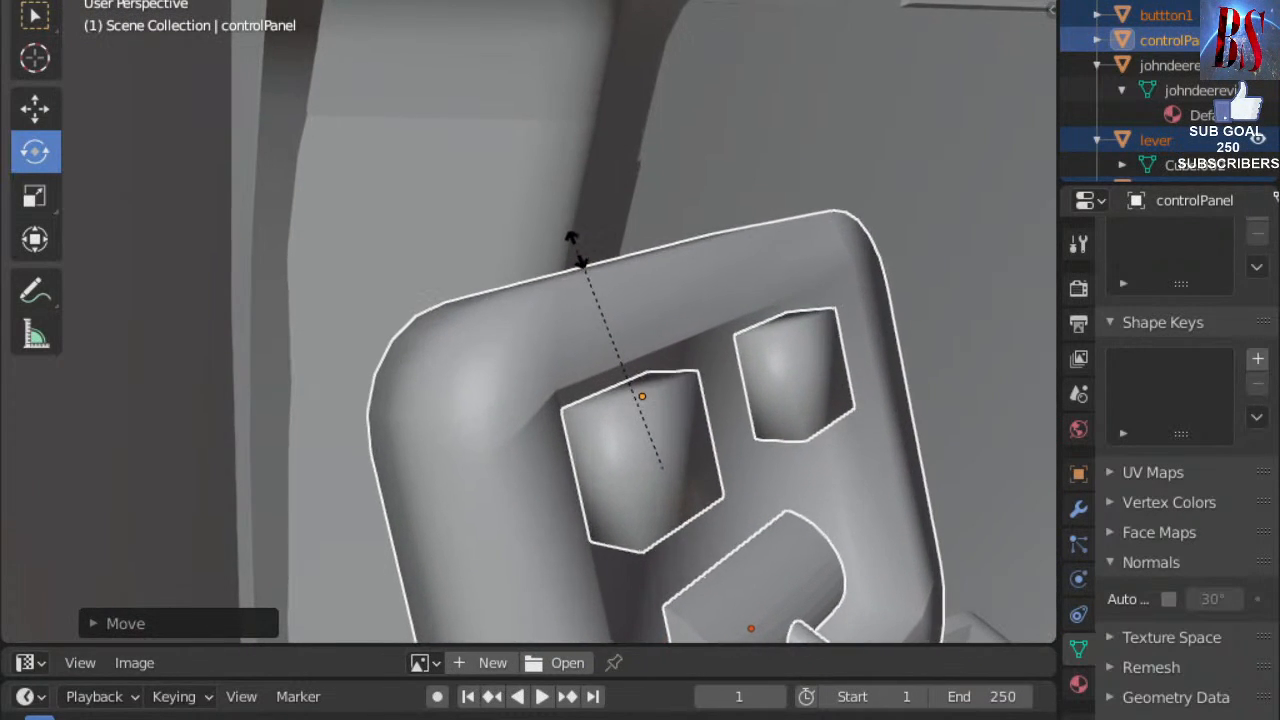
left_click(557, 248)
middle_click_drag(557, 248, 439, 162)
scroll(528, 248, "down", 6)
key("g")
key("z")
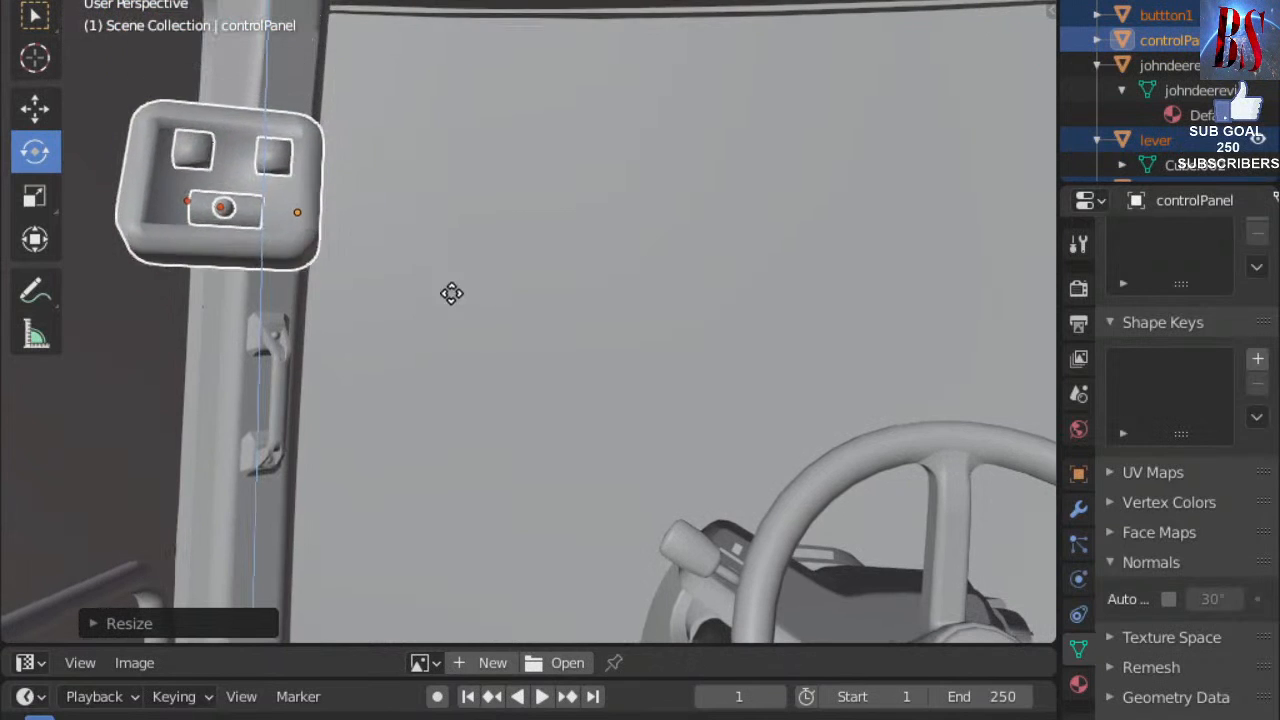
left_click(498, 504)
middle_click_drag(517, 483, 553, 515)
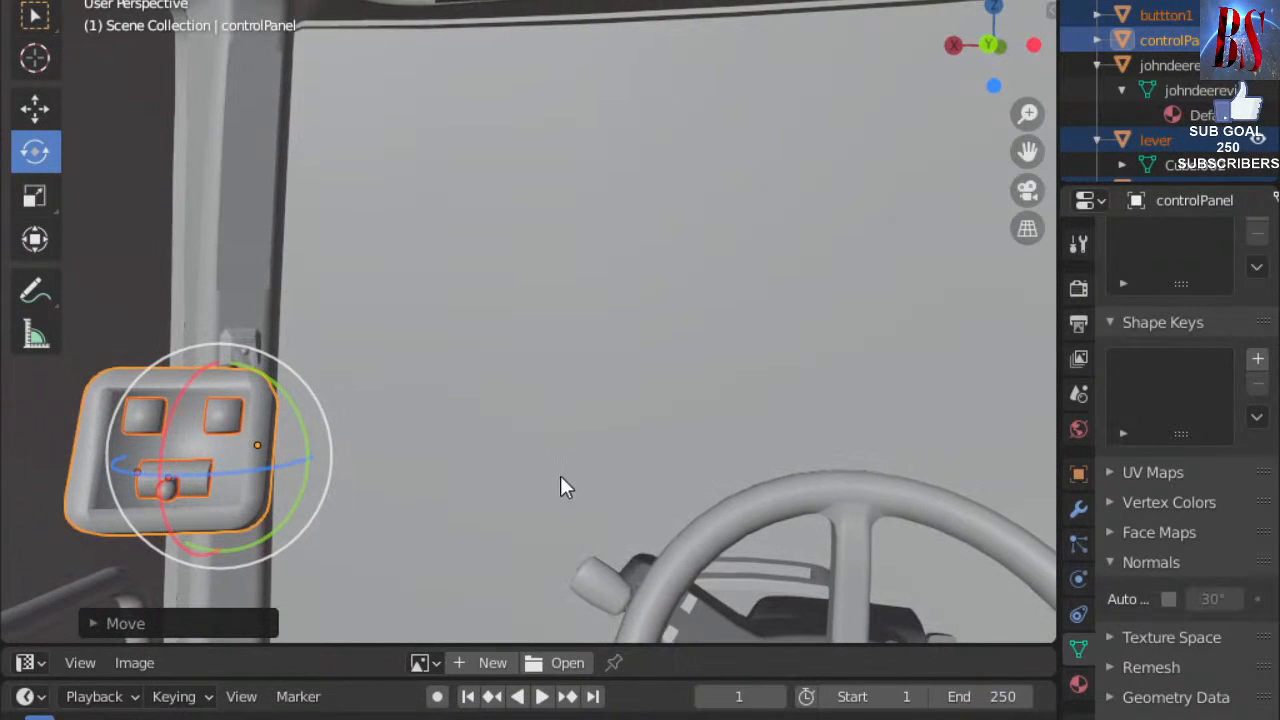
Select the cab body and place the 3D cursor above the steering wheel.
left_click(560, 477)
scroll(542, 407, "down", 3)
scroll(553, 425, "down", 2)
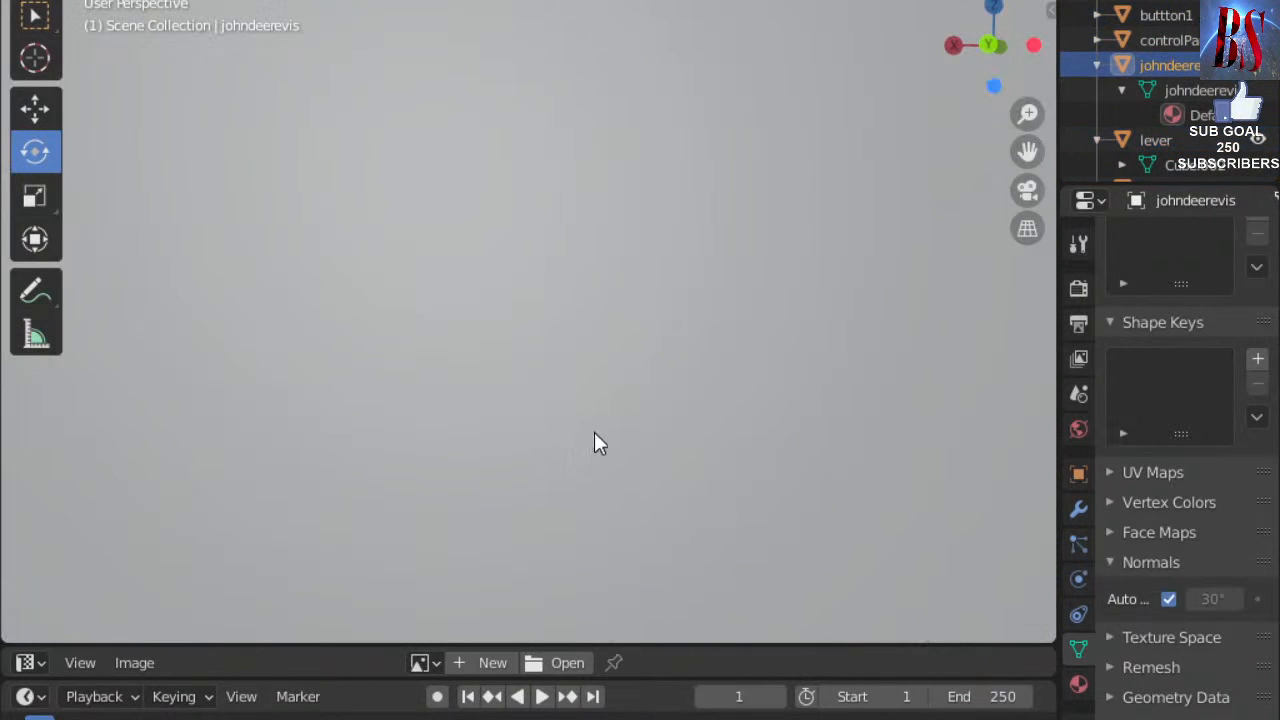
scroll(594, 433, "up", 2)
mouse_move(596, 435)
middle_mouse_down()
mouse_move(603, 481)
mouse_move(596, 413)
mouse_move(593, 426)
middle_mouse_up()
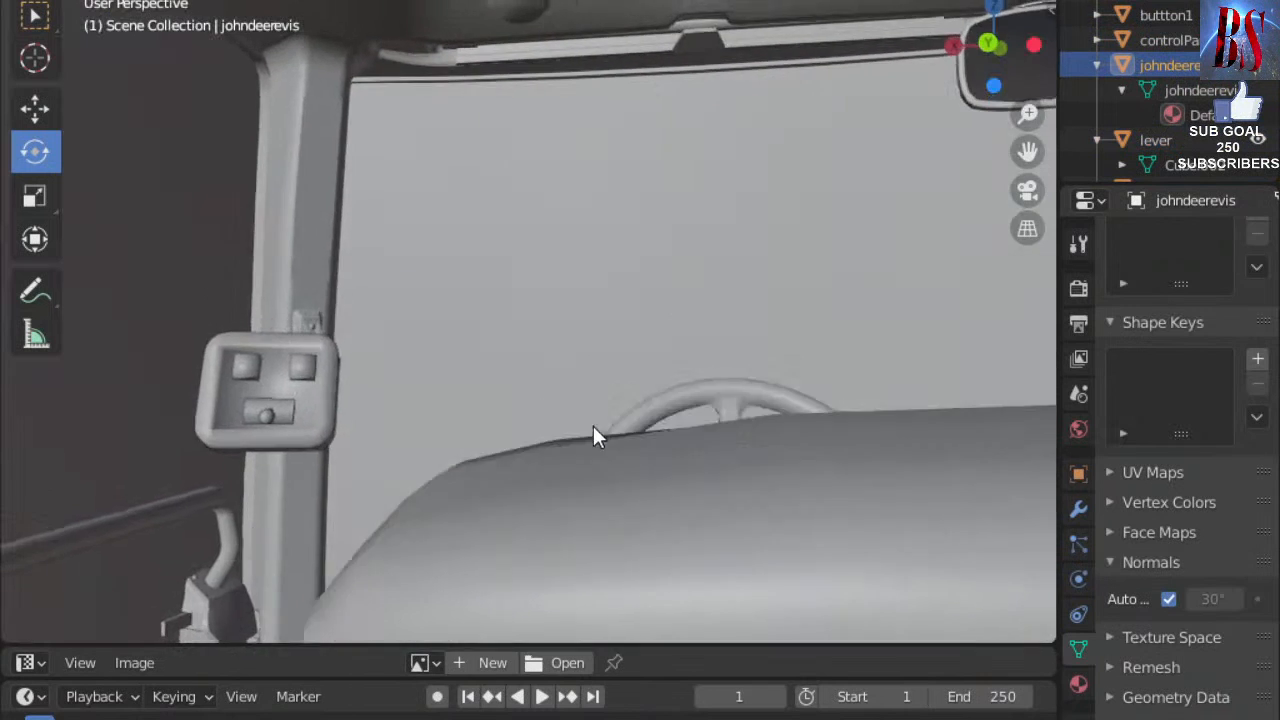
scroll(593, 426, "up", 2)
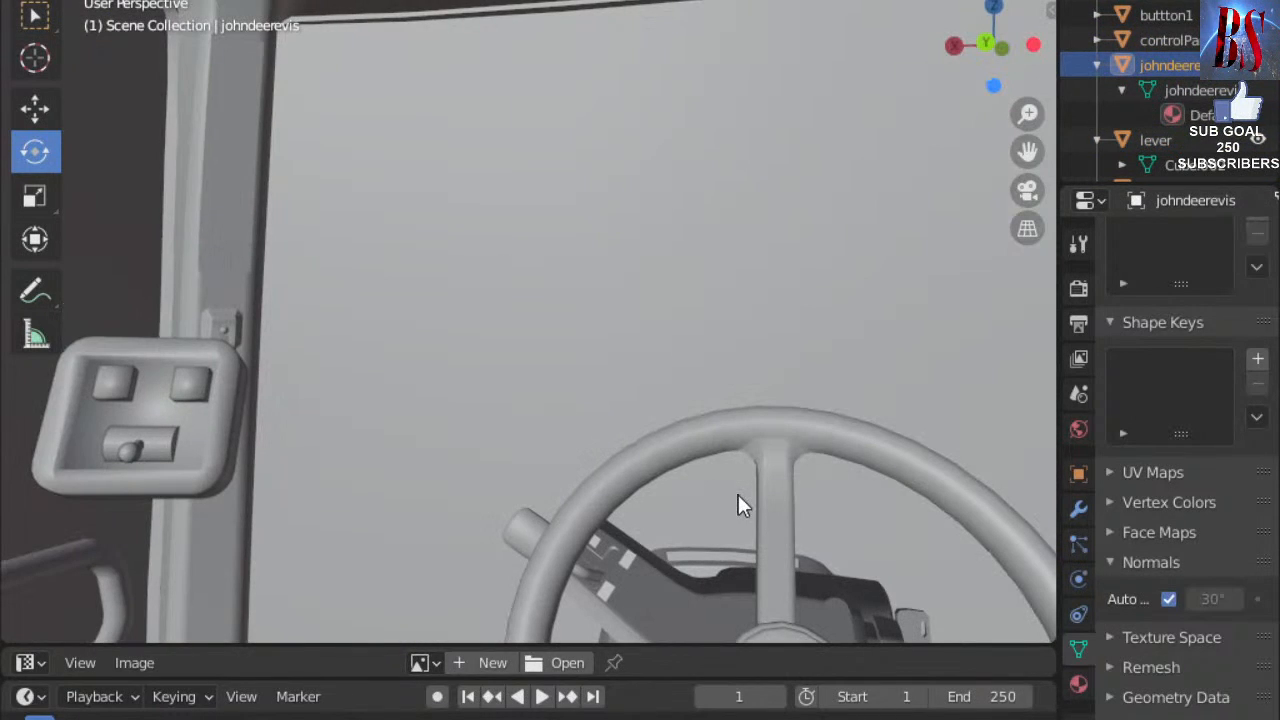
middle_click_drag(769, 492, 751, 438)
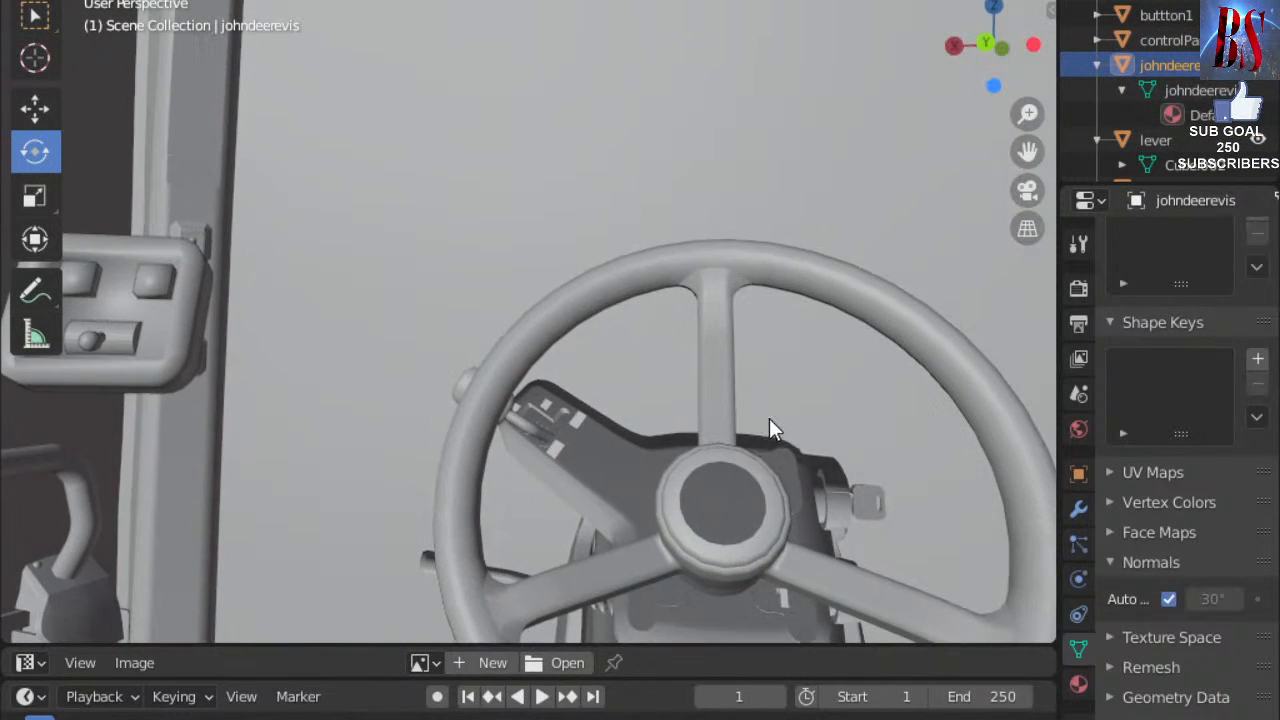
right_click_drag(770, 387, 770, 387, "shift")
scroll(770, 388, "down", 1)
scroll(770, 391, "up", 1)
middle_click_drag(771, 396, 728, 394)
scroll(722, 387, "down", 3)
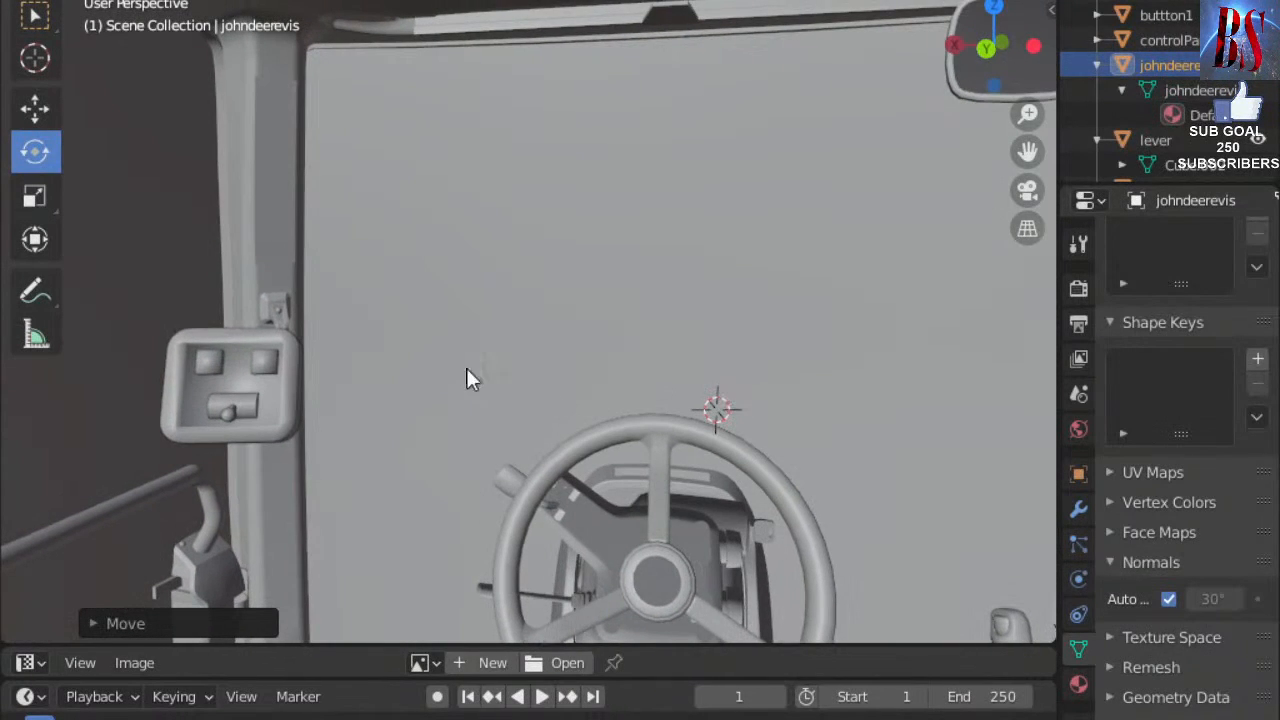
Select controlPanel, lever and lever_moving together and scale them up.
left_click(293, 404)
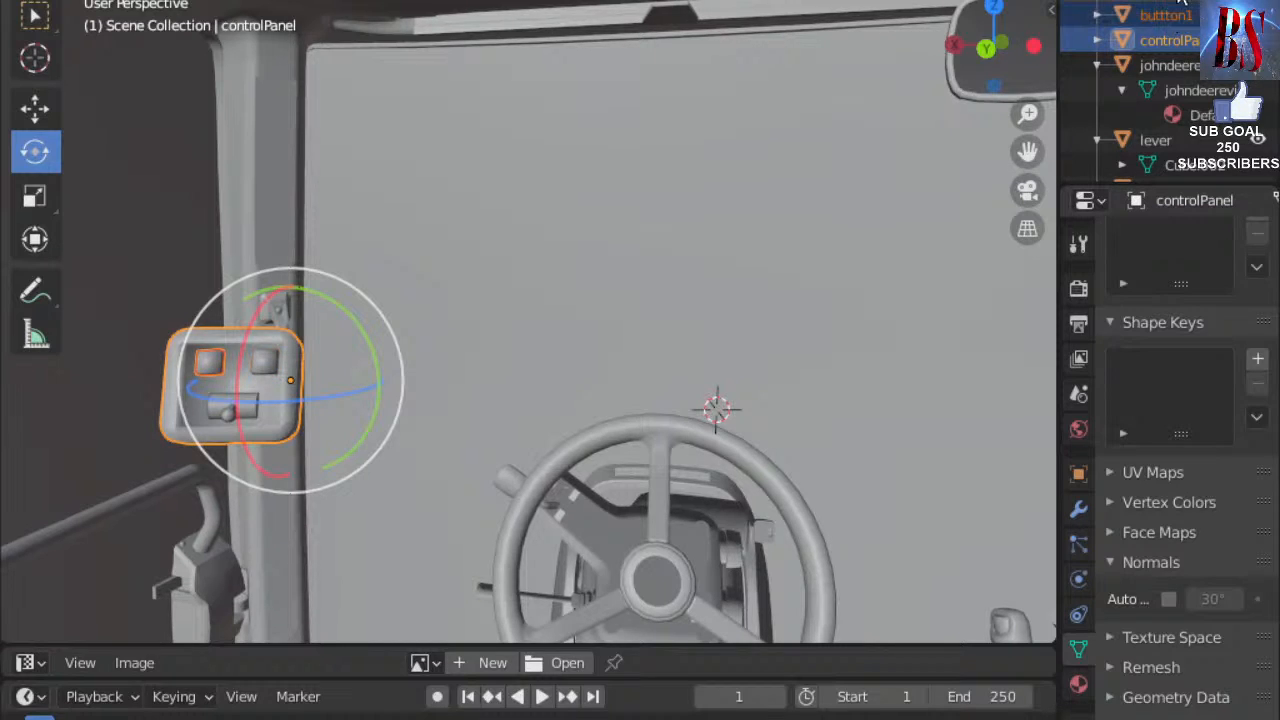
scroll(1190, 90, "down", 1)
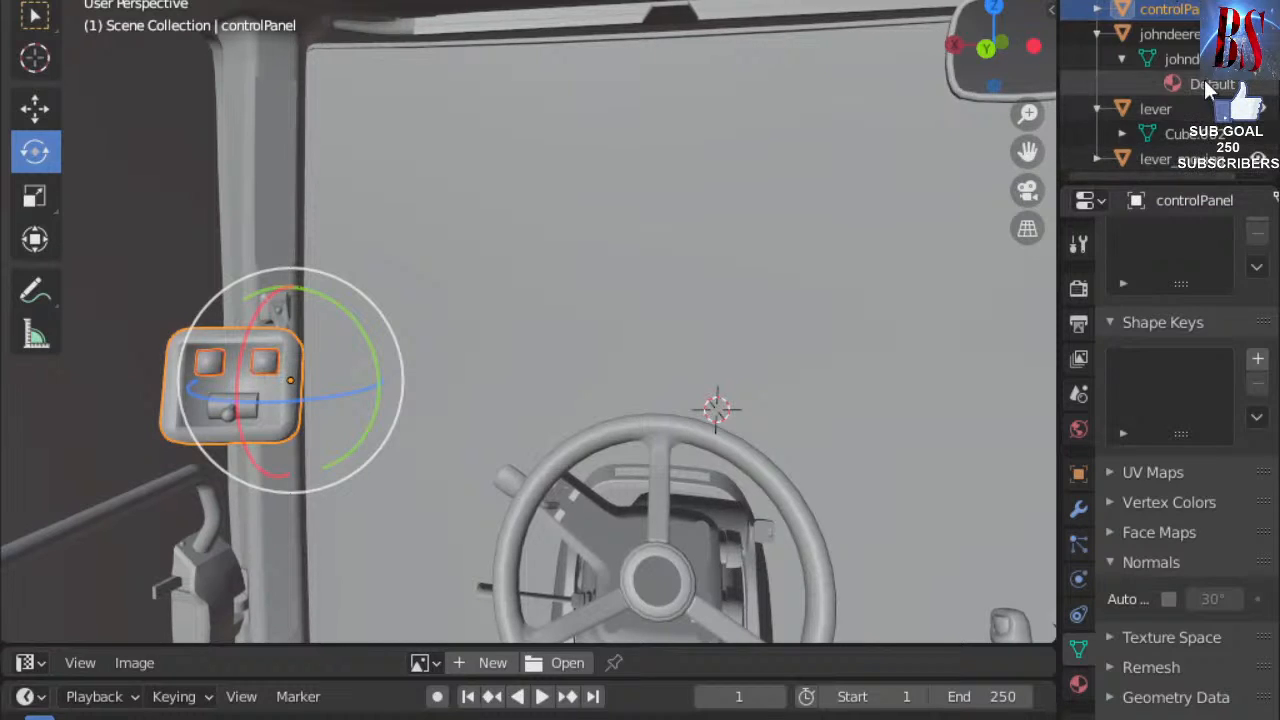
left_click(1177, 106)
left_click(1177, 162, "ctrl")
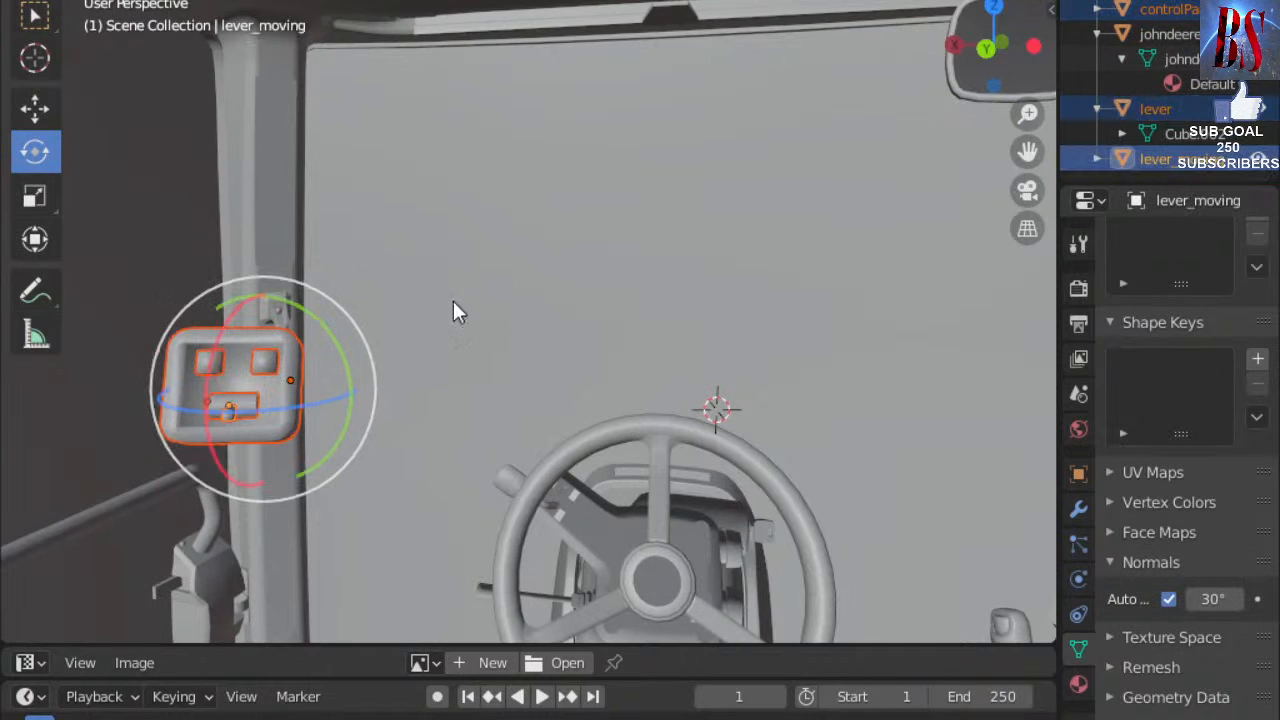
key("s")
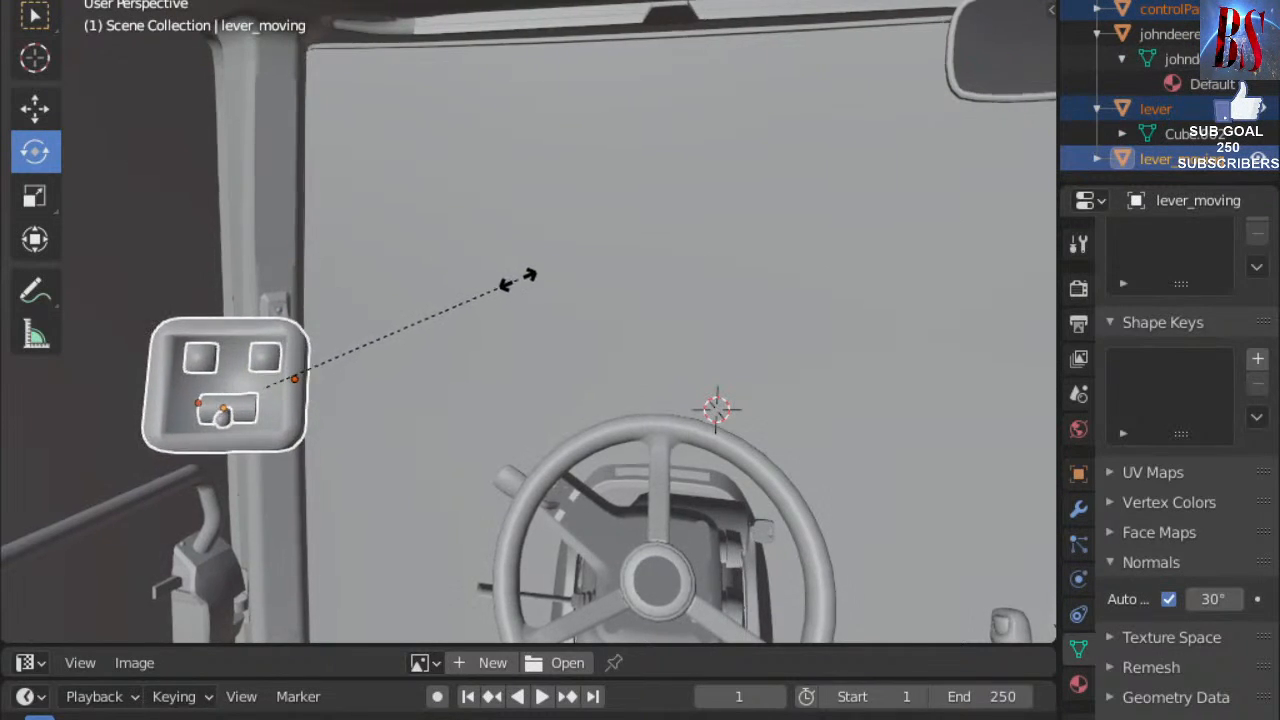
left_click(527, 266)
Rotate the panel assembly about its vertical axis and nudge it sideways along X.
left_click_drag(278, 406, 226, 385)
left_click(36, 110)
left_click(474, 410)
middle_click_drag(474, 410, 570, 347)
Select controlPanel and switch it into Edit Mode.
scroll(570, 362, "up", 2)
scroll(565, 358, "down", 1)
scroll(565, 358, "up", 1)
scroll(574, 349, "up", 3)
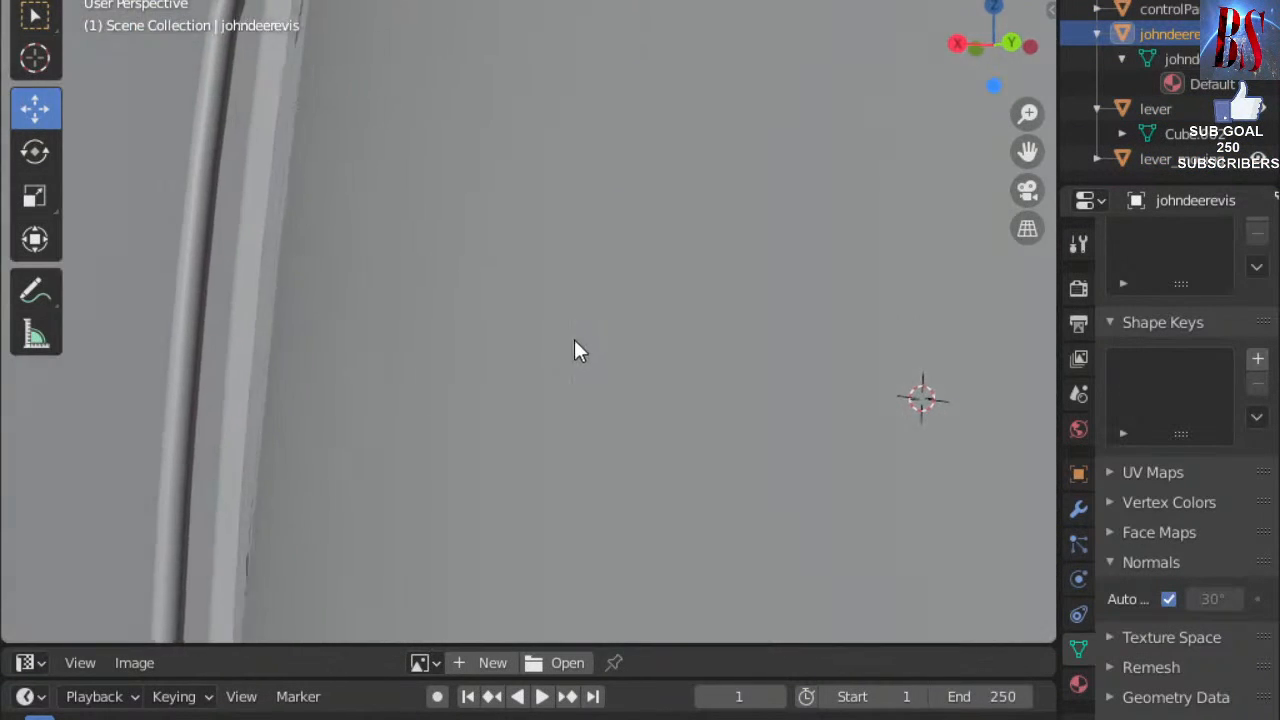
scroll(574, 349, "down", 3)
scroll(615, 355, "up", 3)
scroll(619, 345, "up", 3)
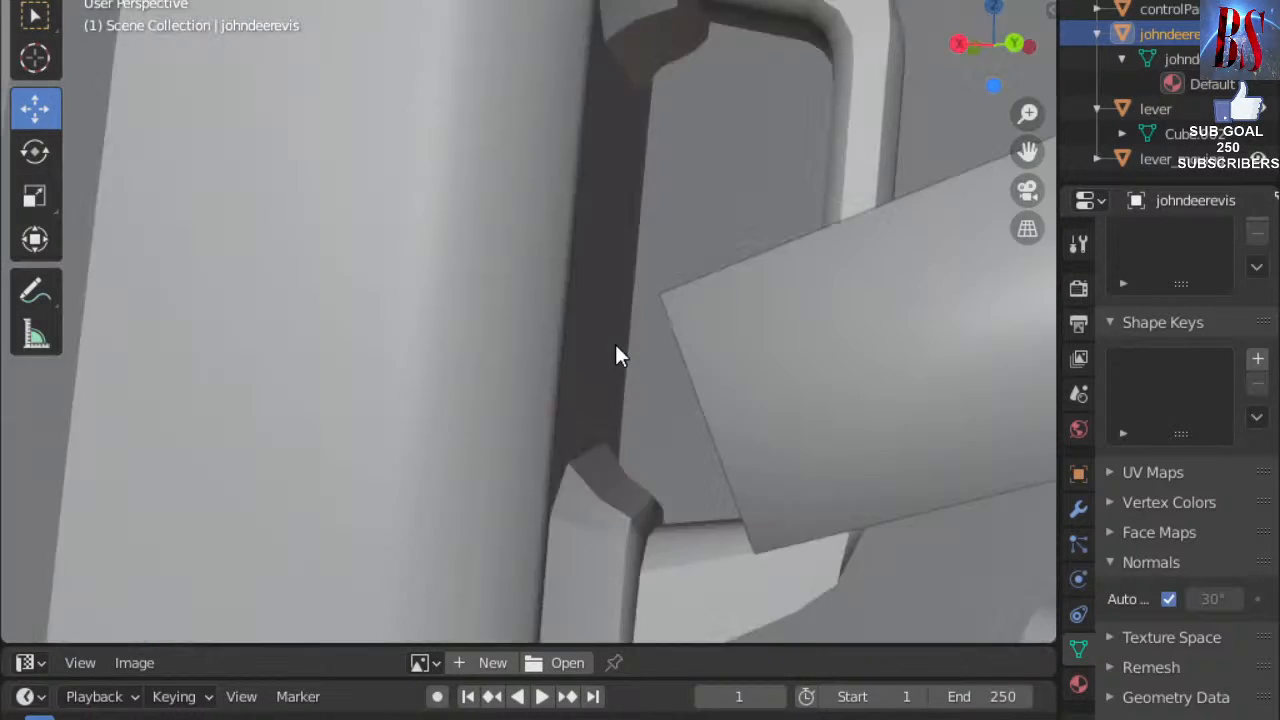
middle_click_drag(677, 377, 685, 373)
scroll(683, 374, "down", 2)
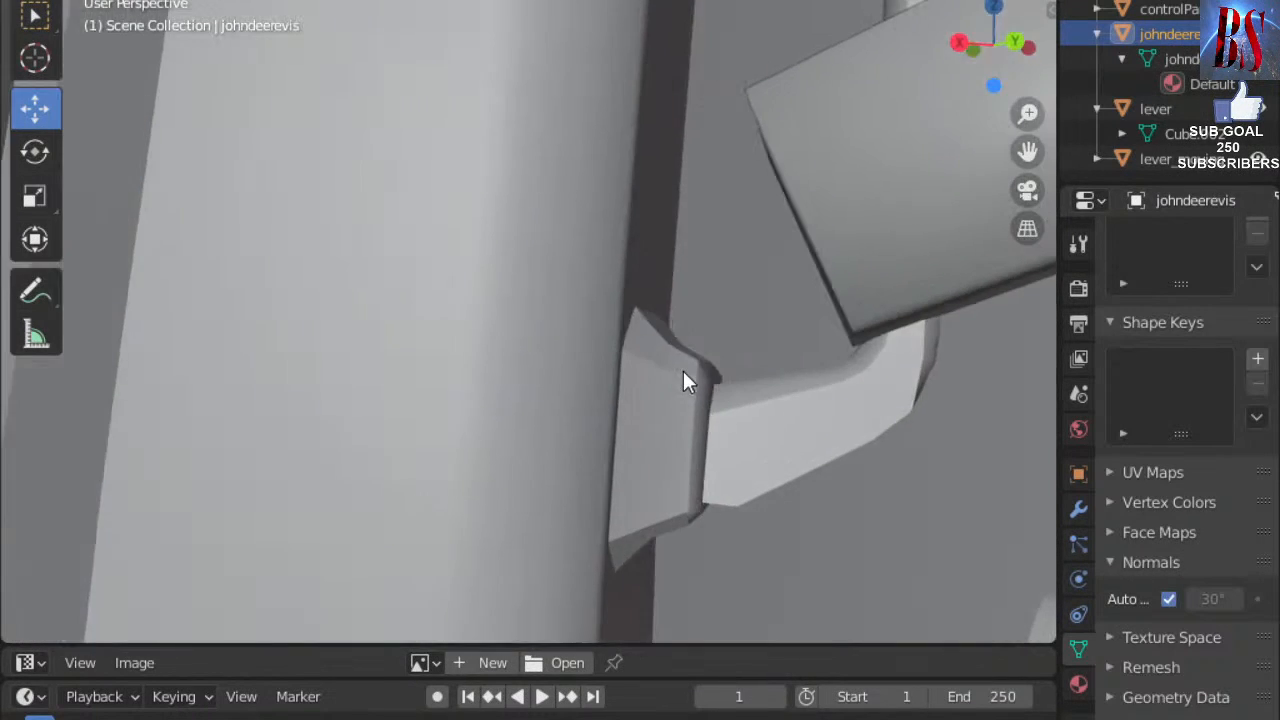
scroll(686, 377, "up", 1)
left_click(920, 290)
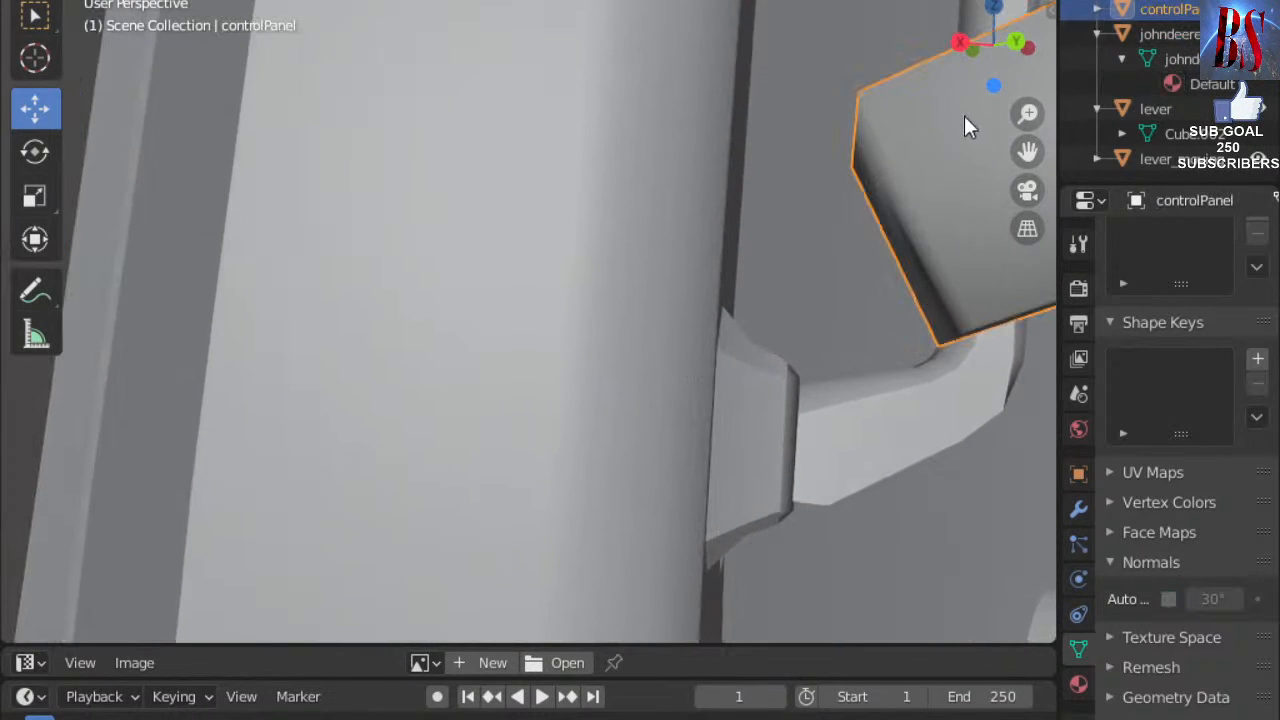
left_click(60, 2)
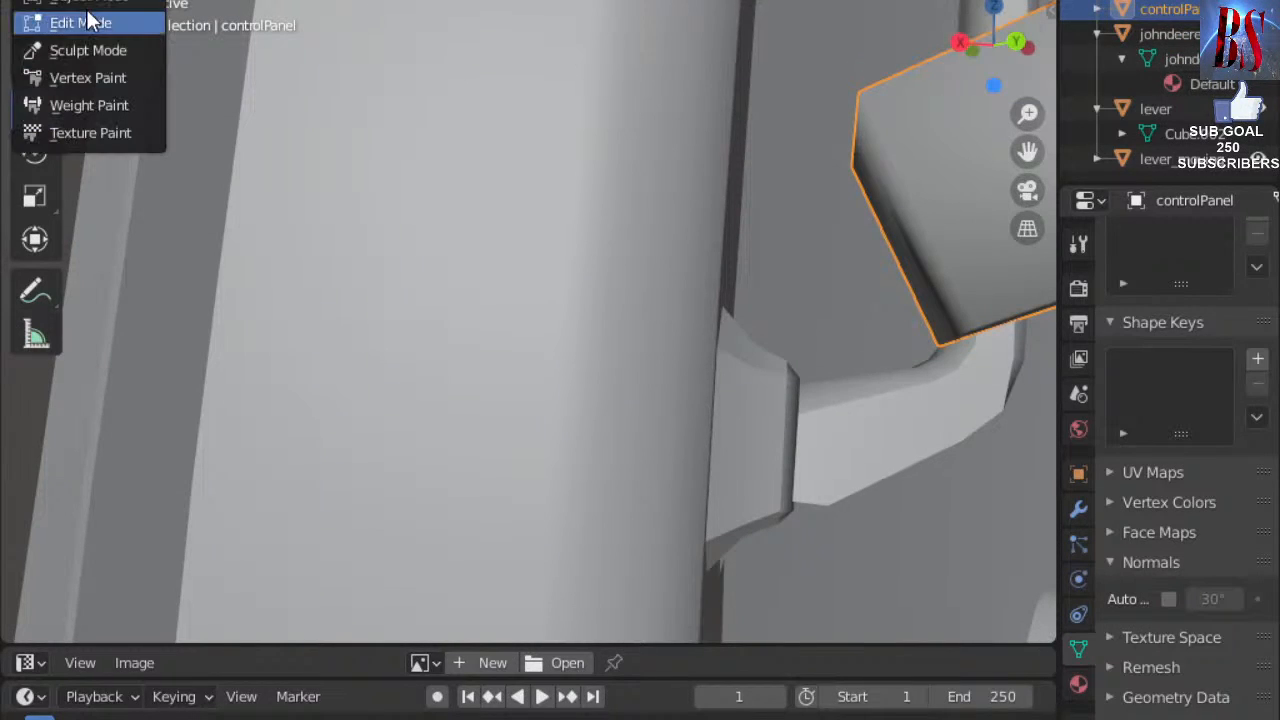
left_click(65, 20)
Move the panel's slanted side face along Y against the pillar bracket.
left_click(905, 234)
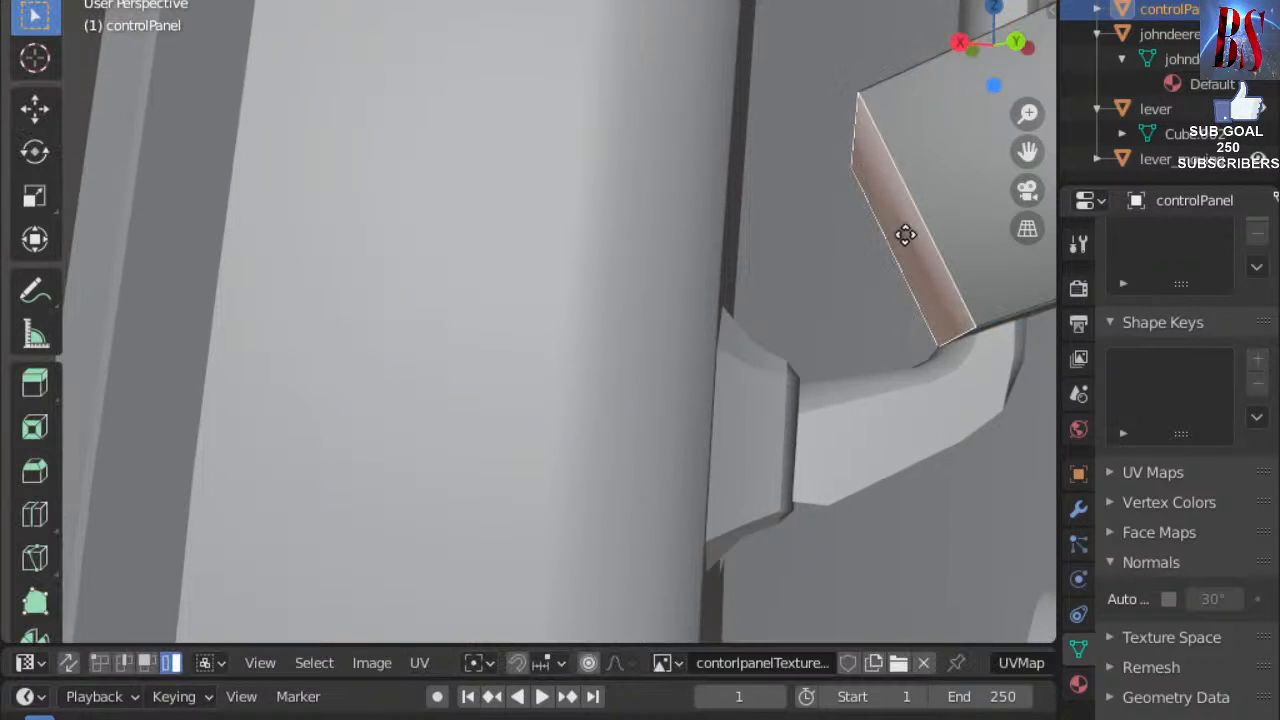
key("g")
key("x")
key("y")
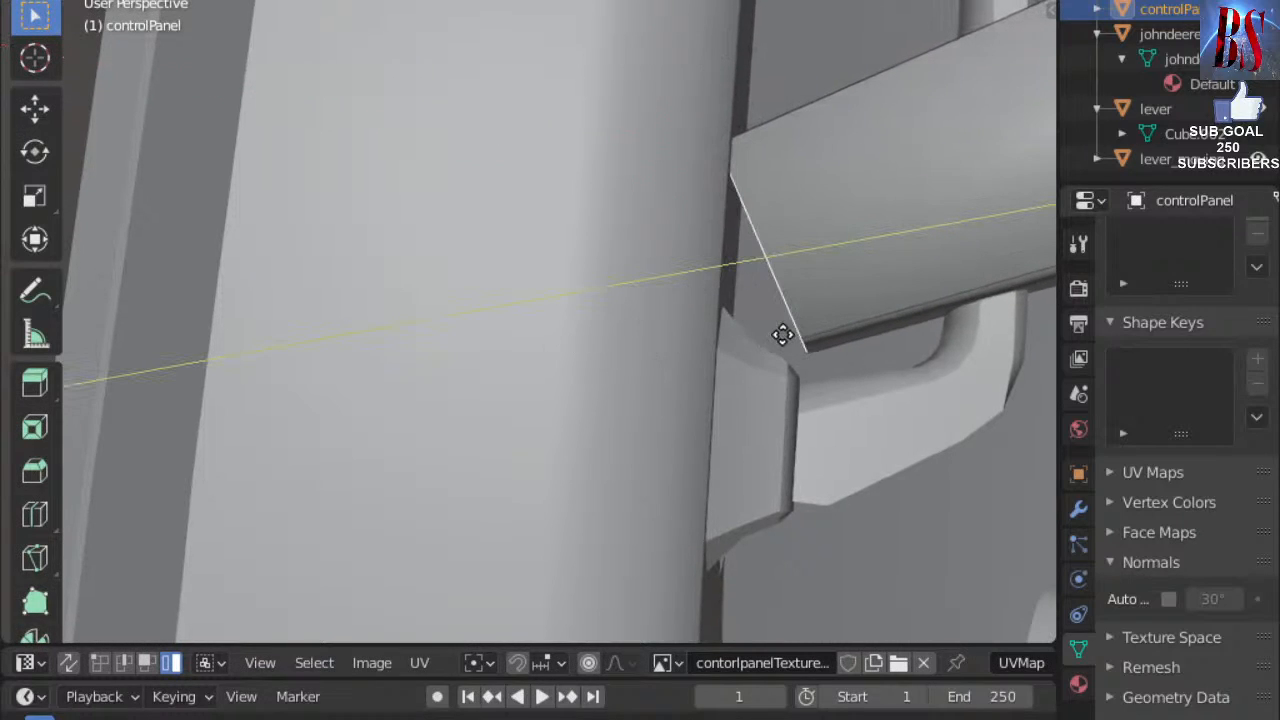
left_click(617, 431)
Pull back to view panel, lever and wheel, then select the tractor cab object in the Outliner.
mouse_move(895, 385)
middle_mouse_down()
mouse_move(871, 409)
mouse_move(856, 371)
mouse_move(886, 393)
middle_mouse_up()
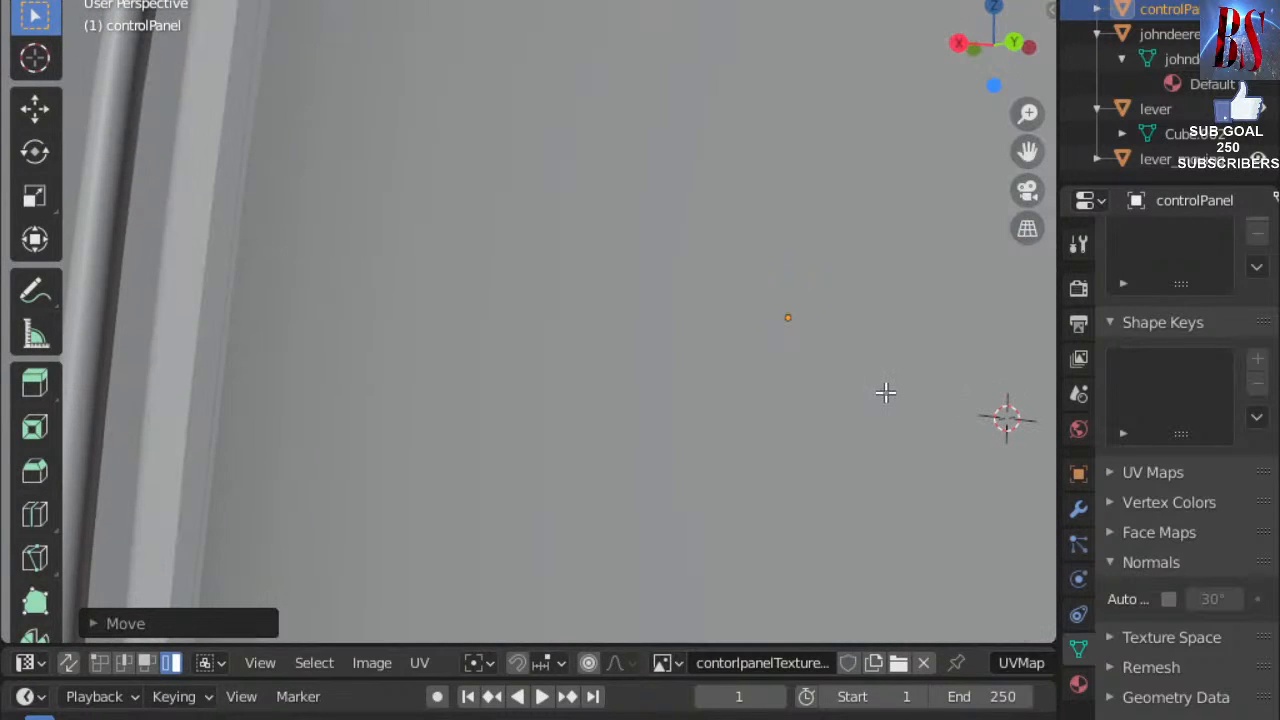
middle_click_drag(886, 392, 690, 428)
scroll(690, 428, "down", 3)
scroll(690, 428, "up", 1)
scroll(655, 420, "up", 2)
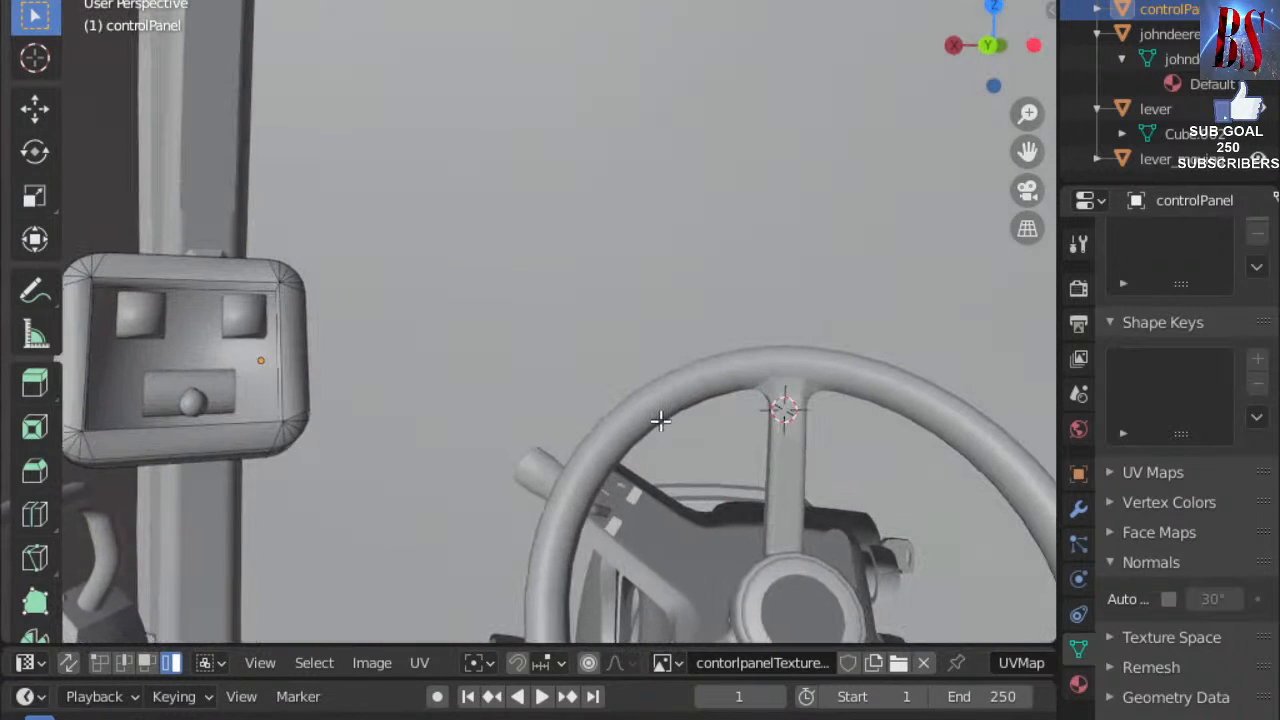
scroll(1152, 33, "up", 1)
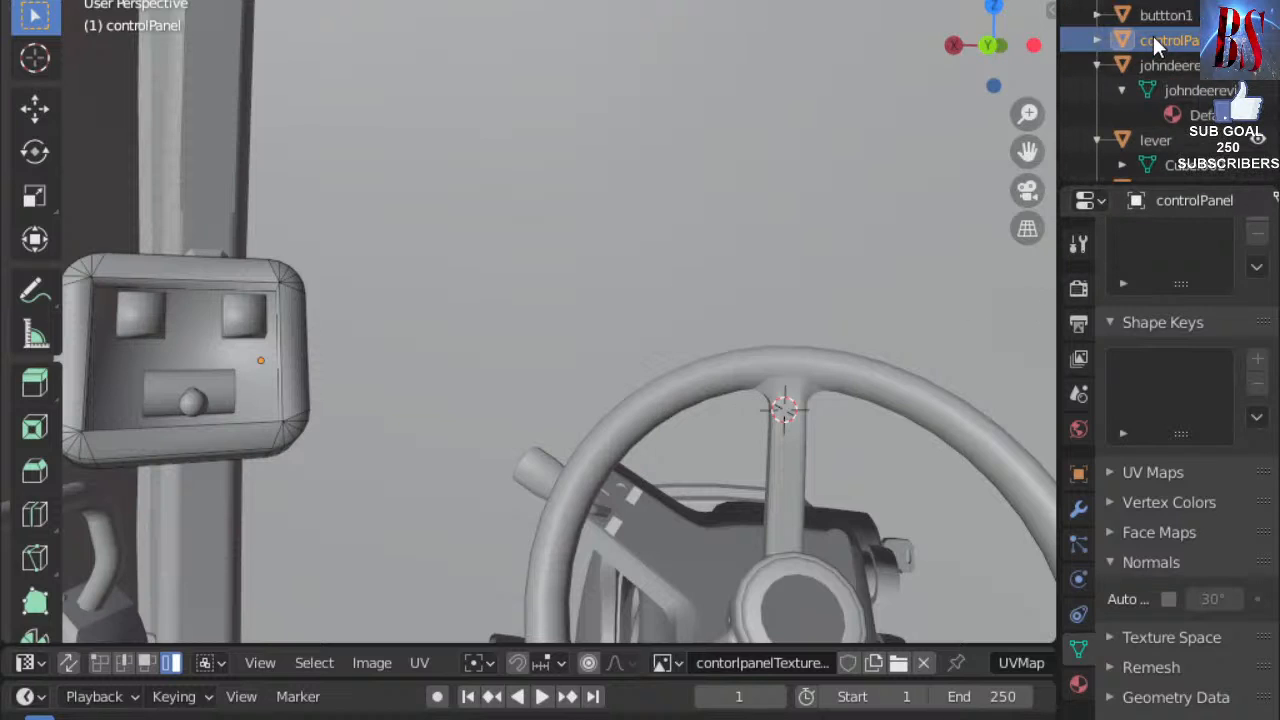
left_click(1153, 1)
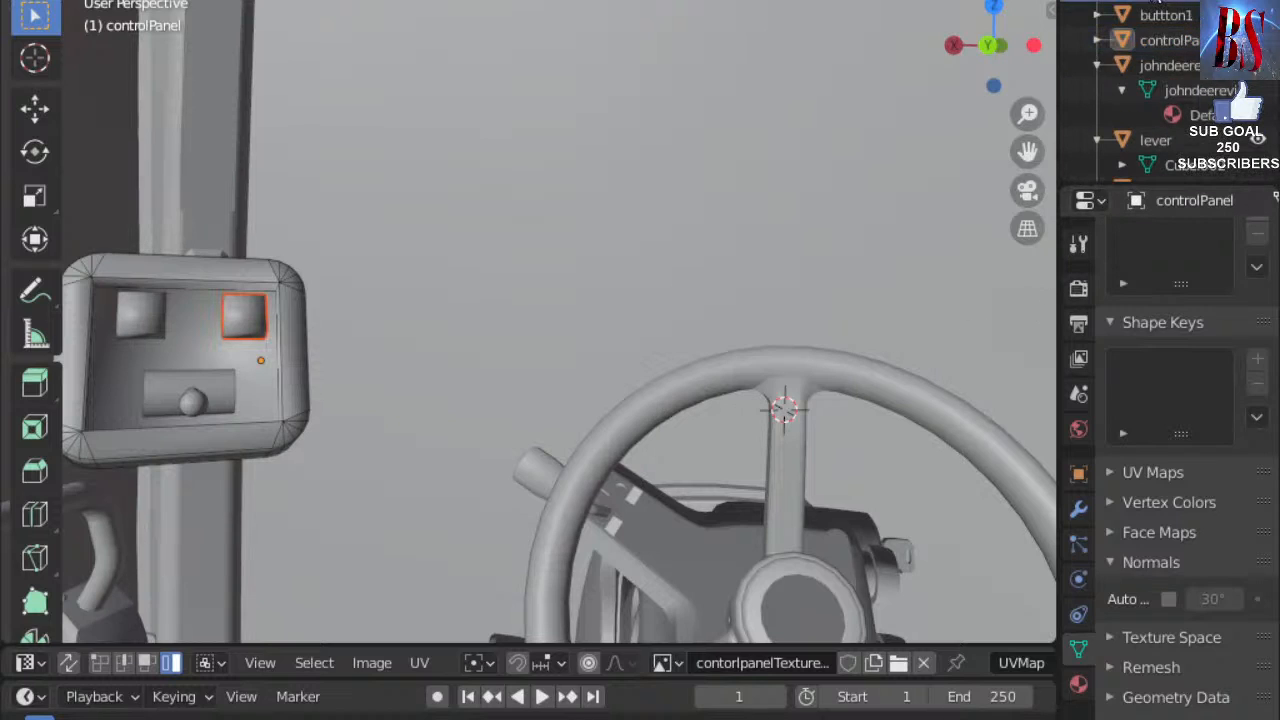
left_click(1166, 65)
Delete the johndeerevis tractor model and return the control panel to Object Mode.
key("Delete")
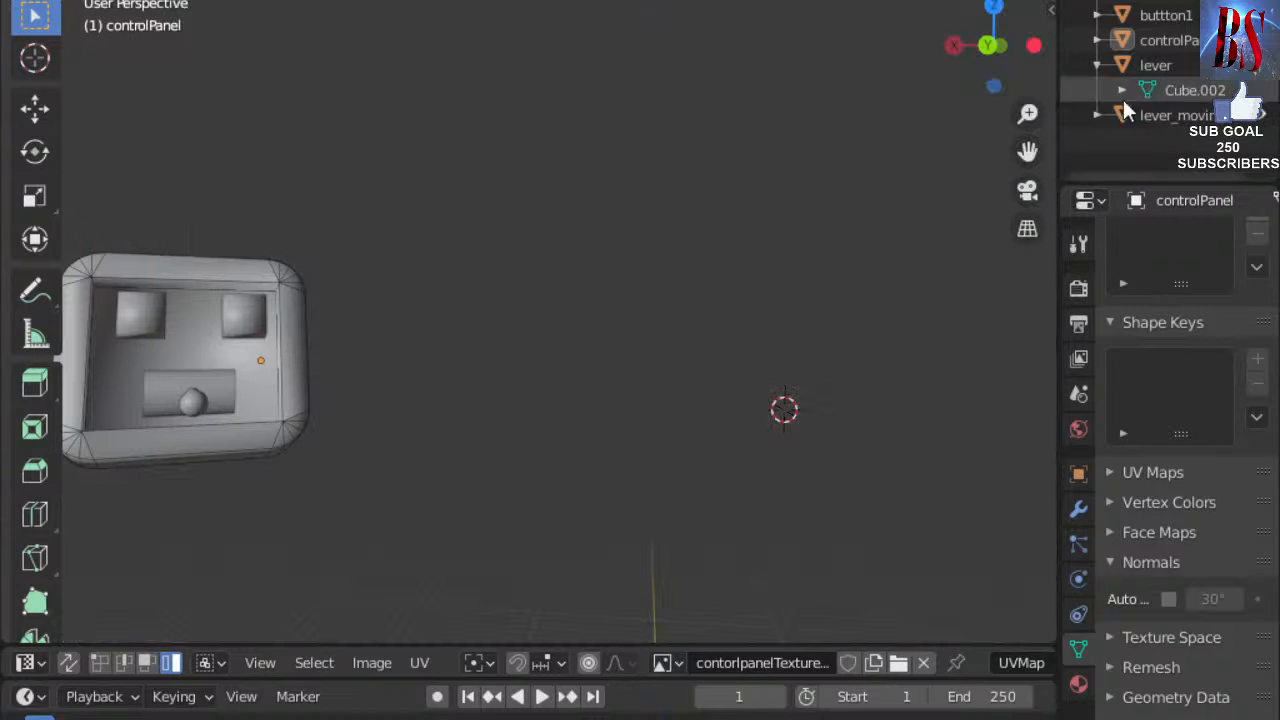
left_click(1098, 64)
scroll(611, 290, "down", 7)
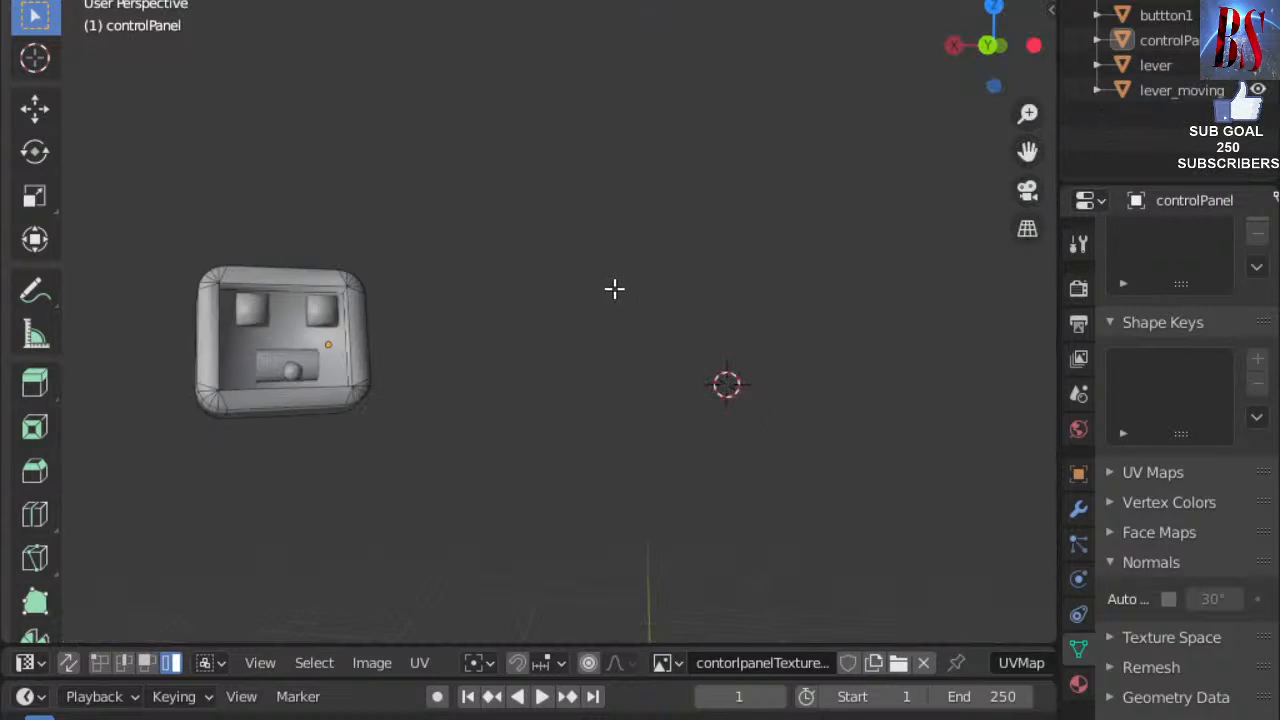
mouse_move(640, 320)
middle_mouse_down()
mouse_move(683, 402)
mouse_move(779, 381)
middle_mouse_up()
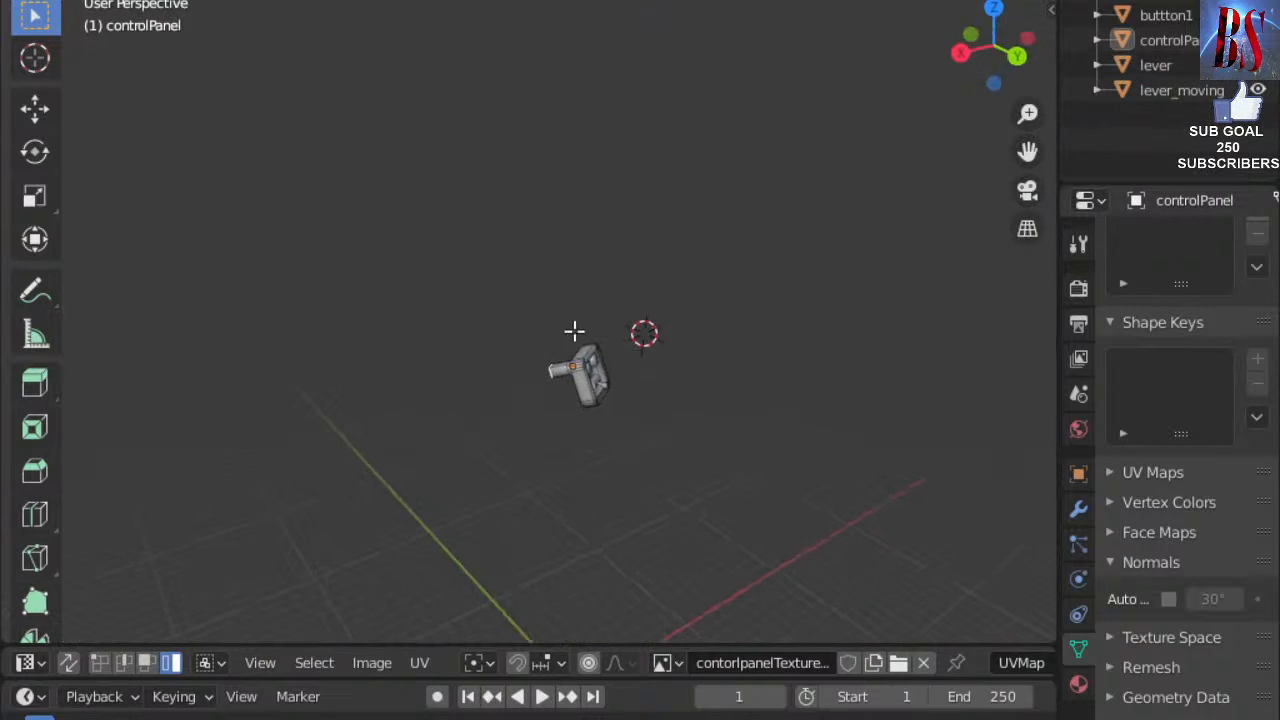
left_click(60, 1)
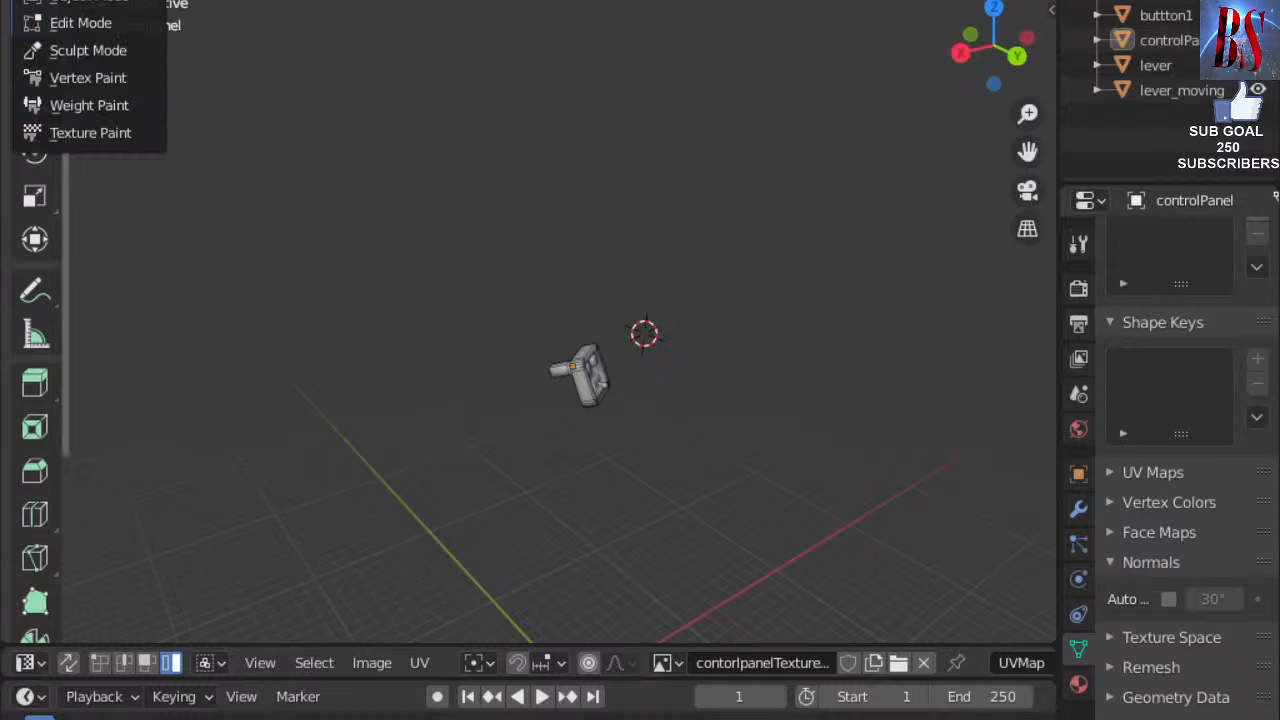
left_click(90, 1)
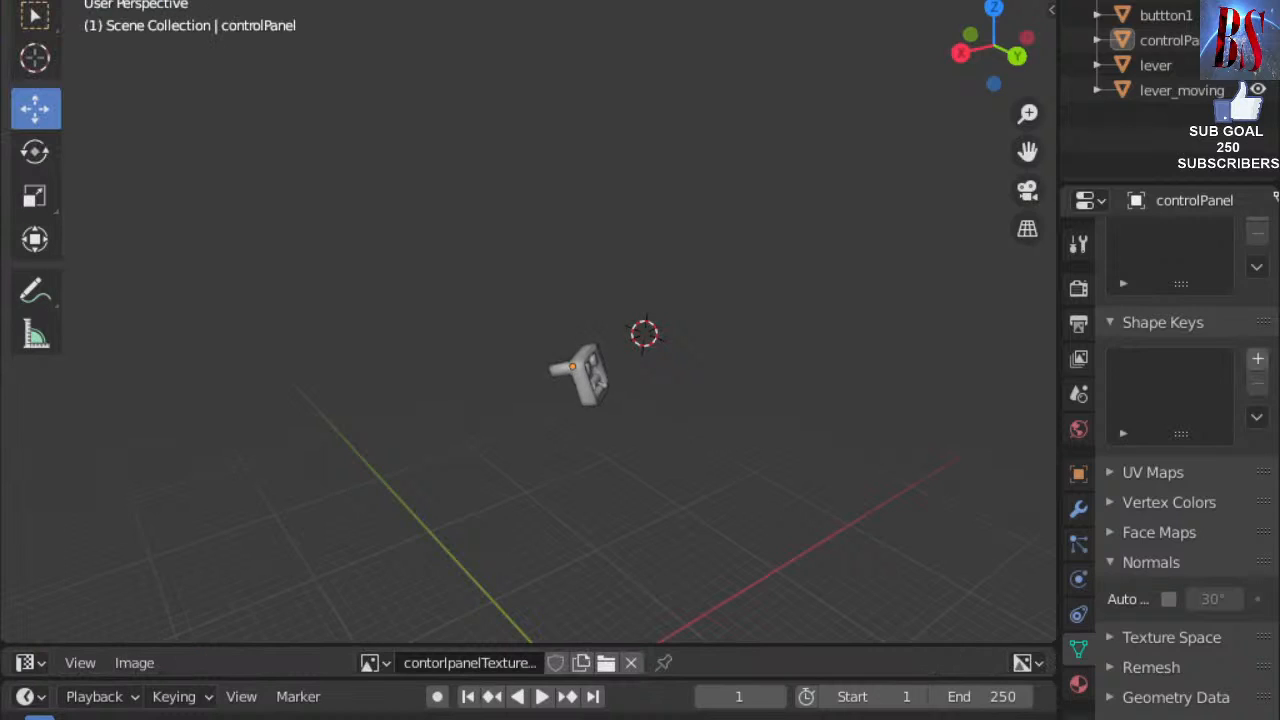
left_click(50, 1)
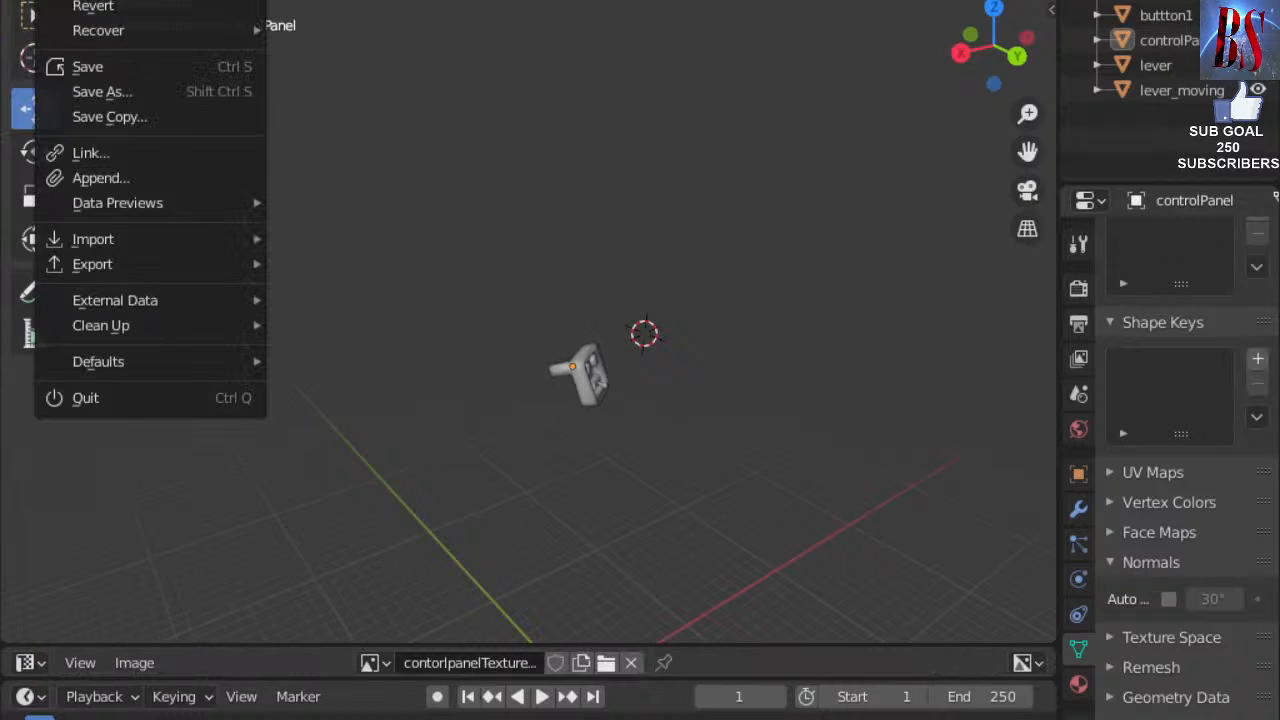
Save the blend file and export the scene as GIANTS I3D controlPanel.i3d into D:\for stream.
left_click(103, 65)
left_click(50, 1)
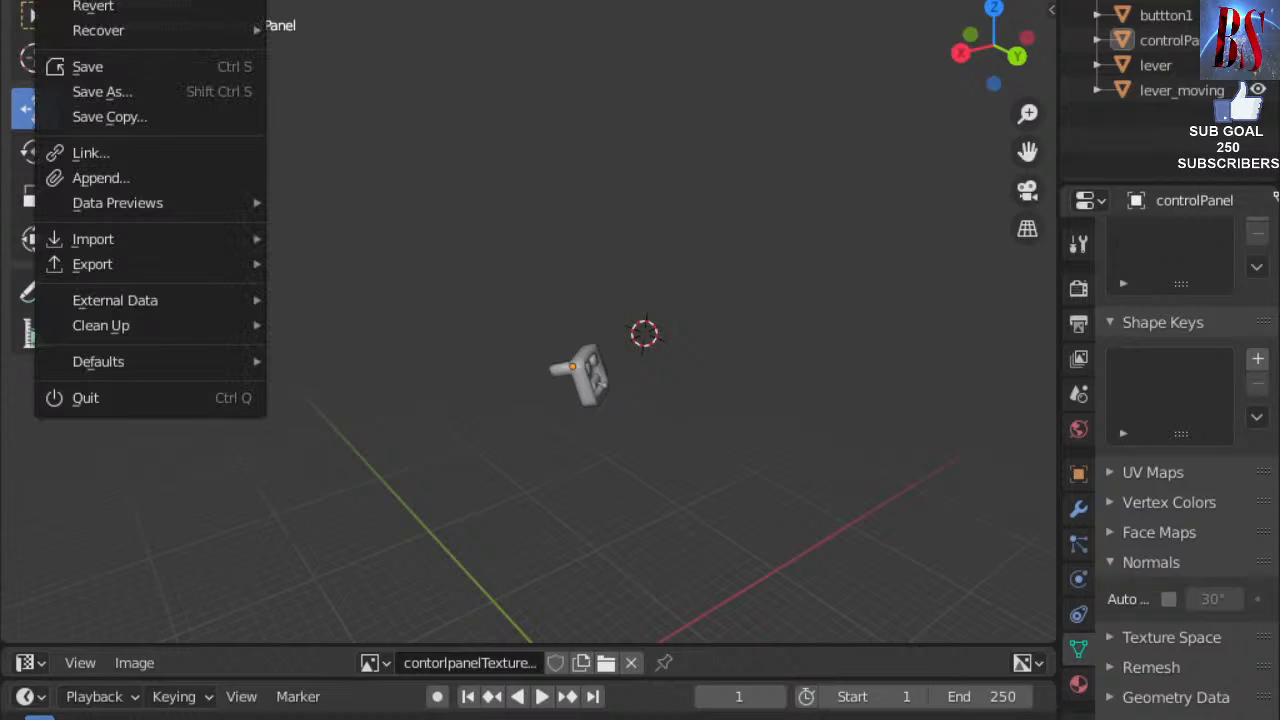
mouse_move(158, 238)
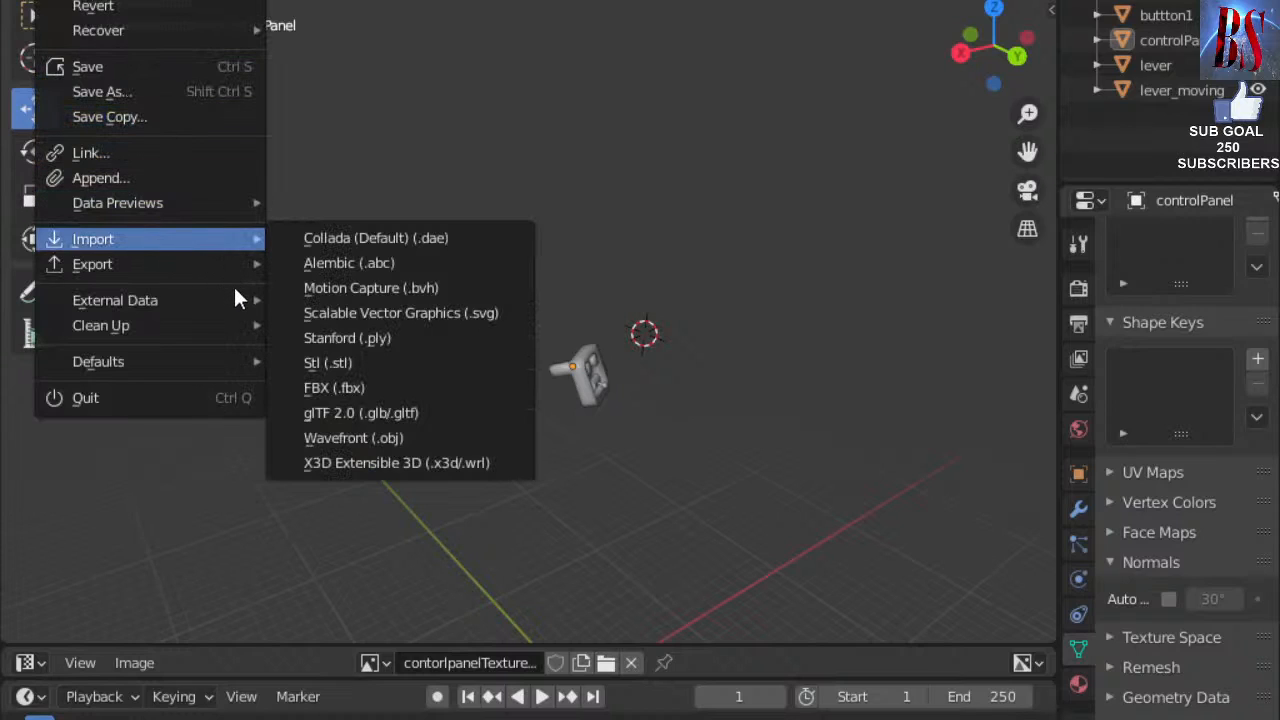
mouse_move(229, 264)
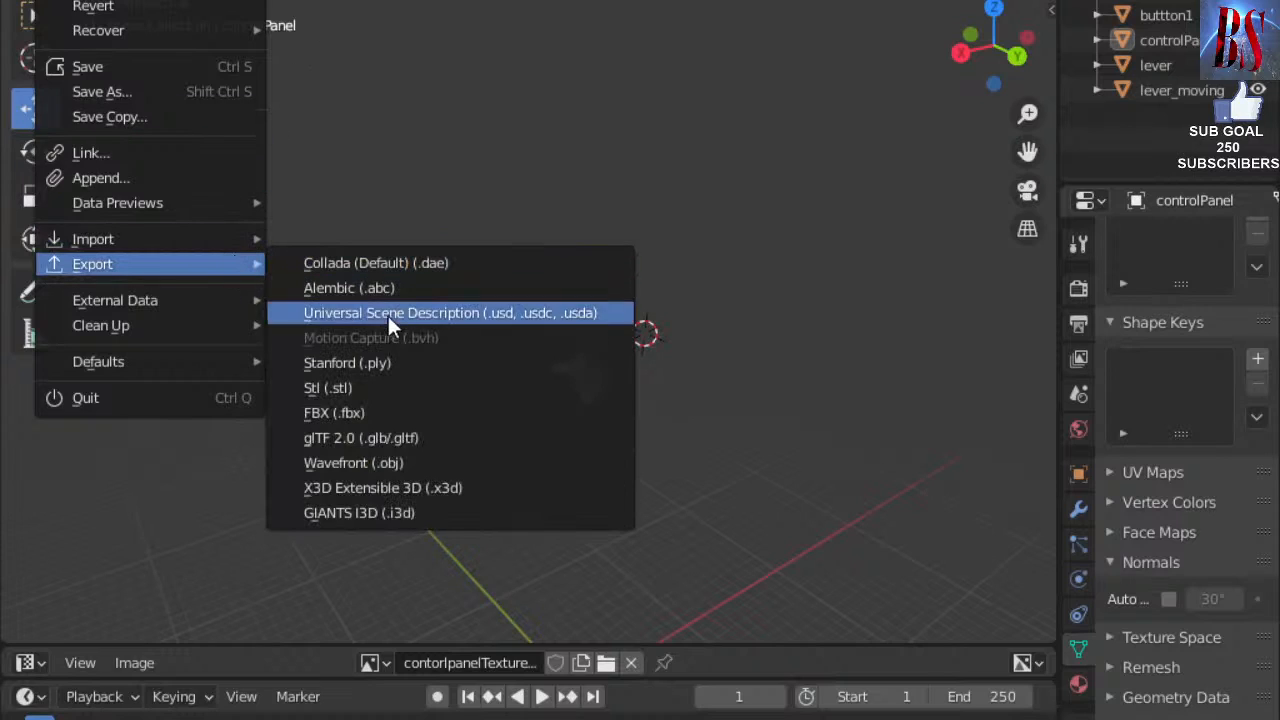
left_click(370, 514)
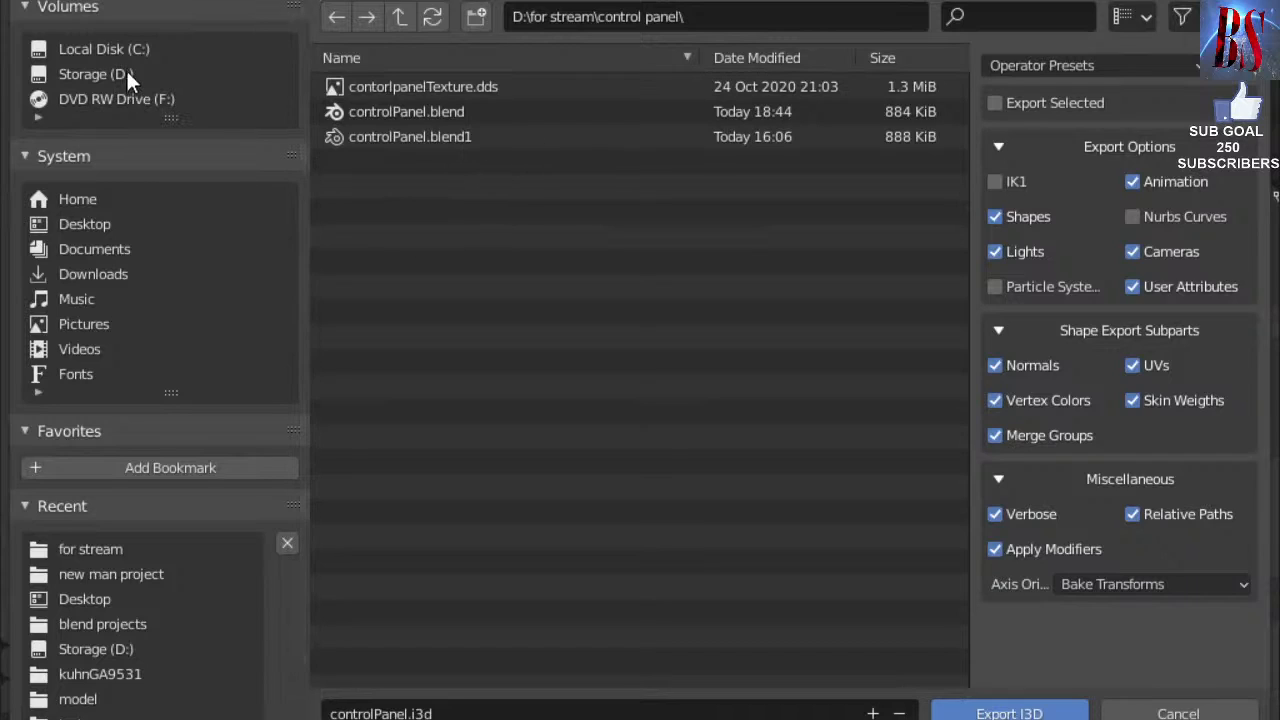
left_click(598, 14)
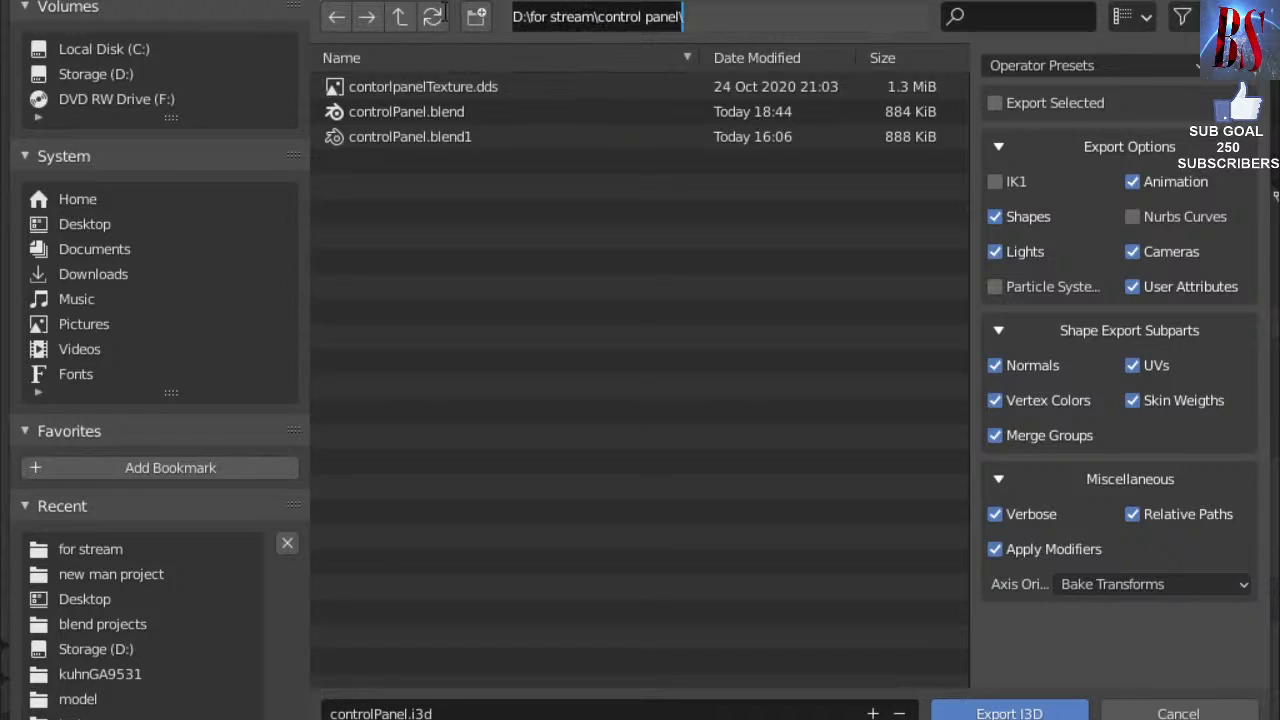
left_click(399, 16)
left_click(399, 16)
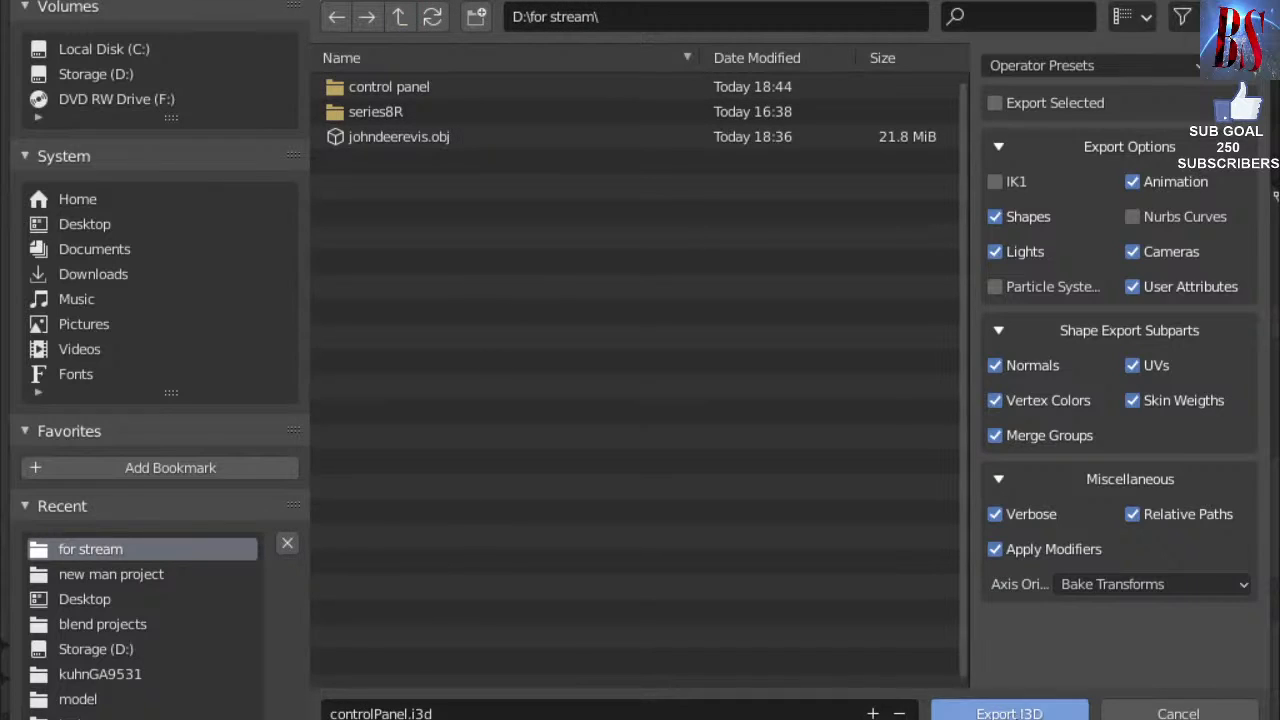
left_click(1009, 713)
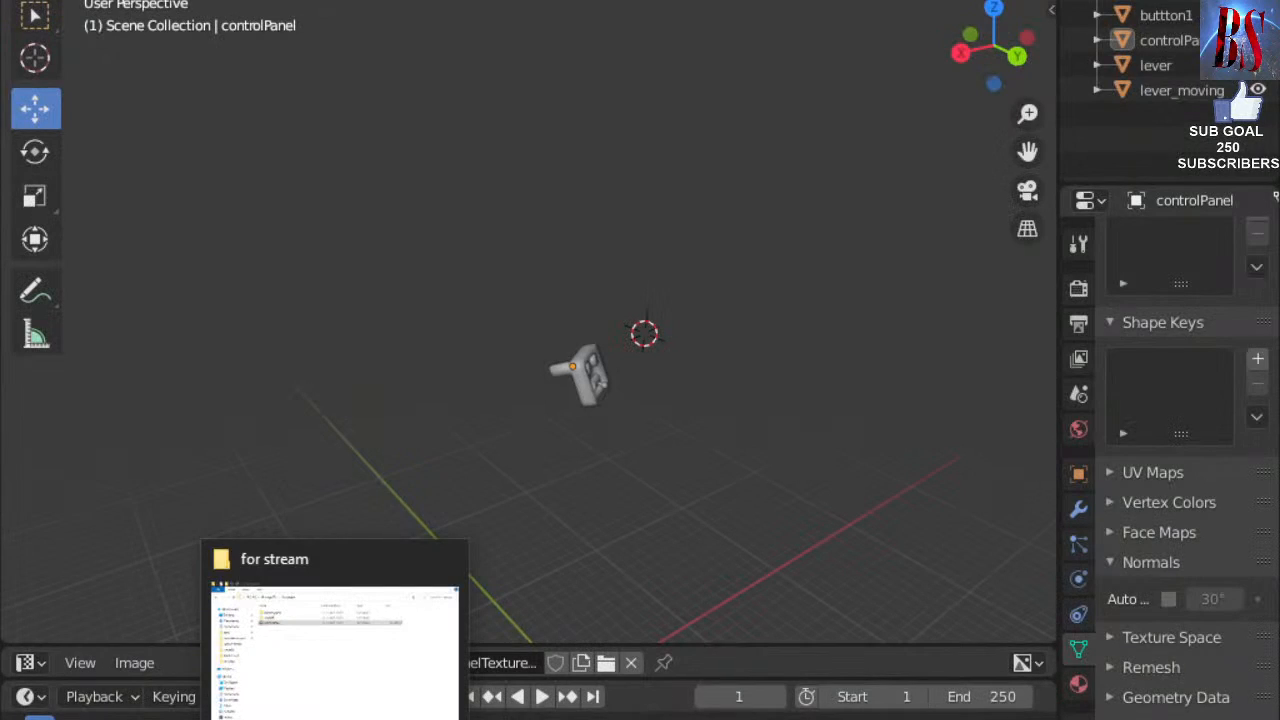
left_click(340, 719)
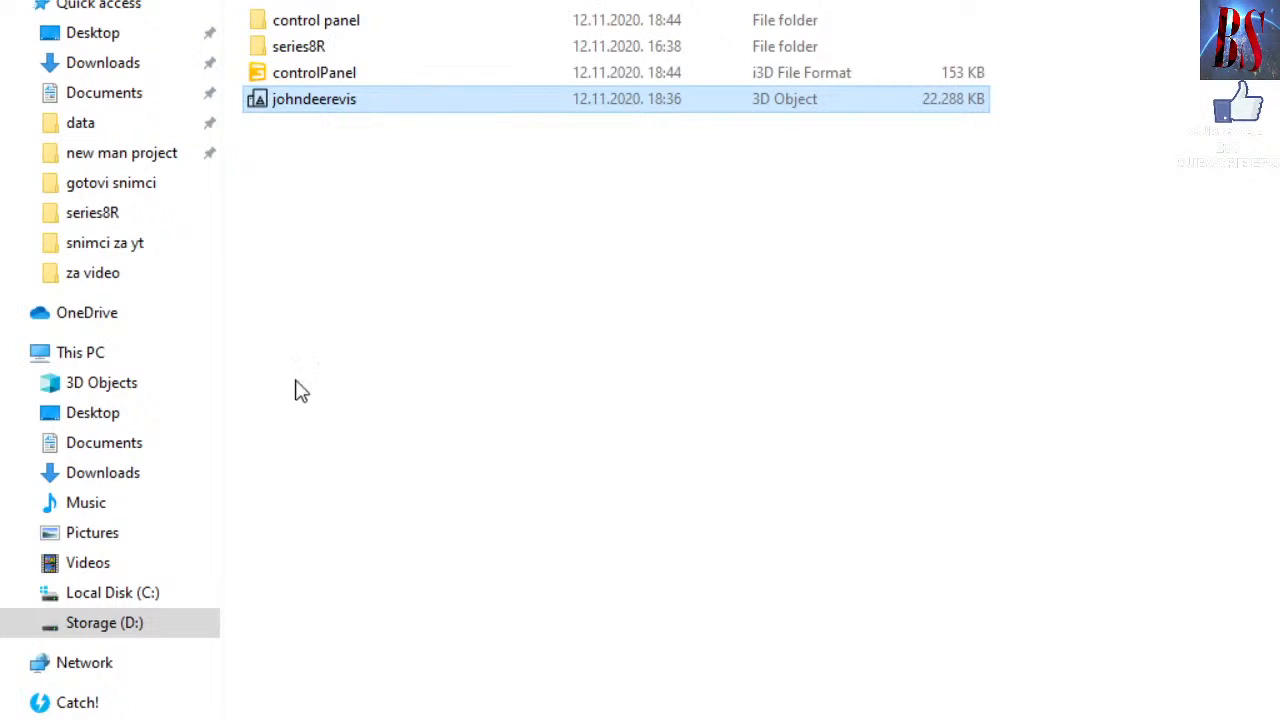
Open controlPanel.i3d from File Explorer in GIANTS Editor 8.2.0.
double_click(333, 78)
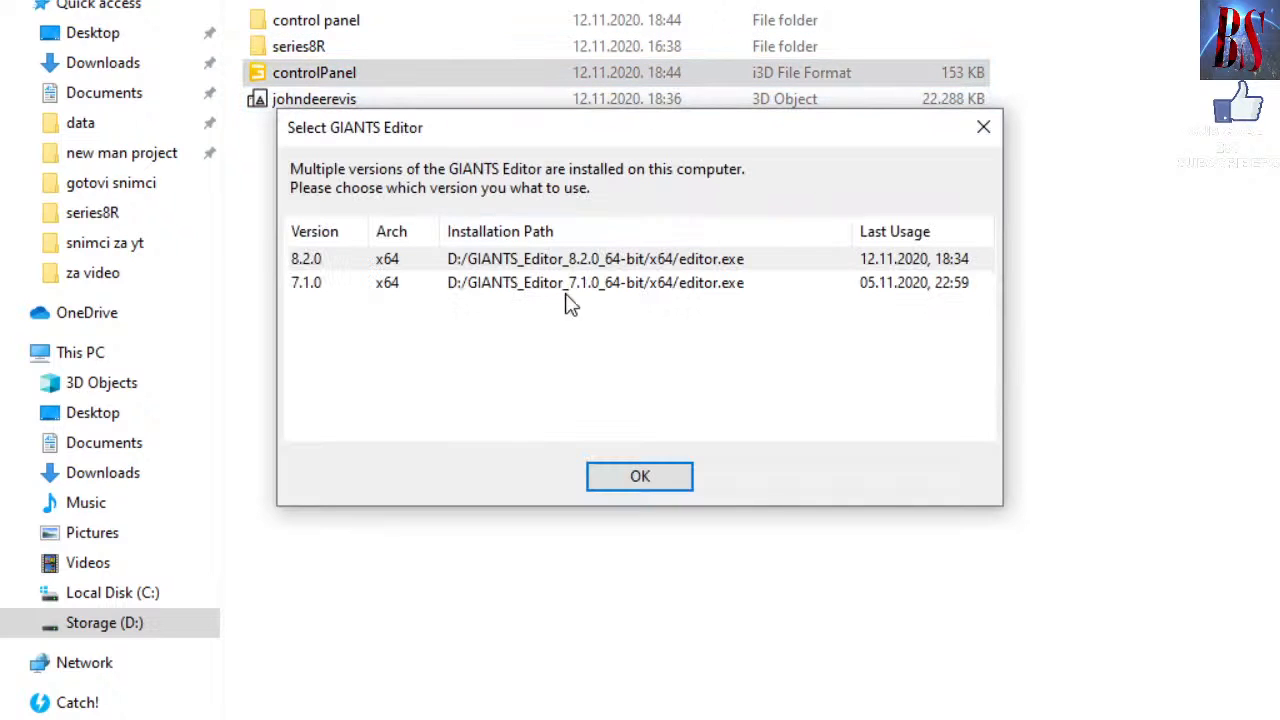
left_click(617, 479)
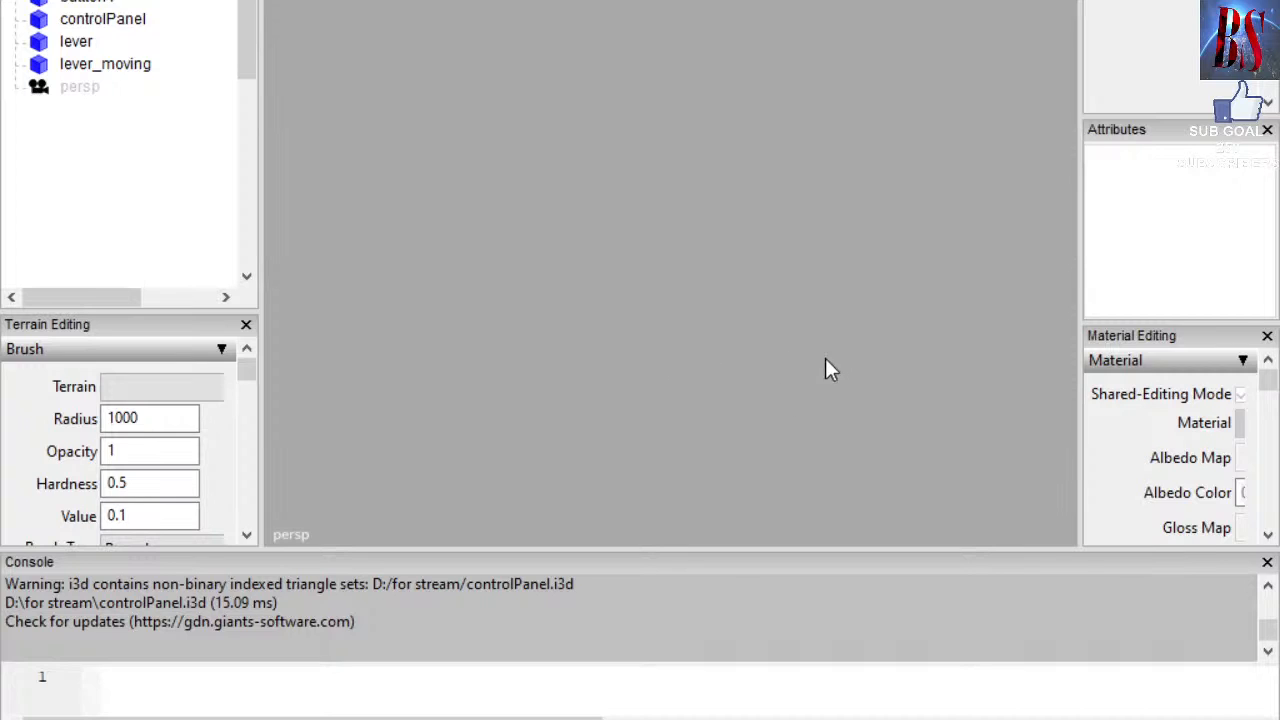
Inspect the button1 node, then close the series8R scene window without saving changes.
left_click(107, 0)
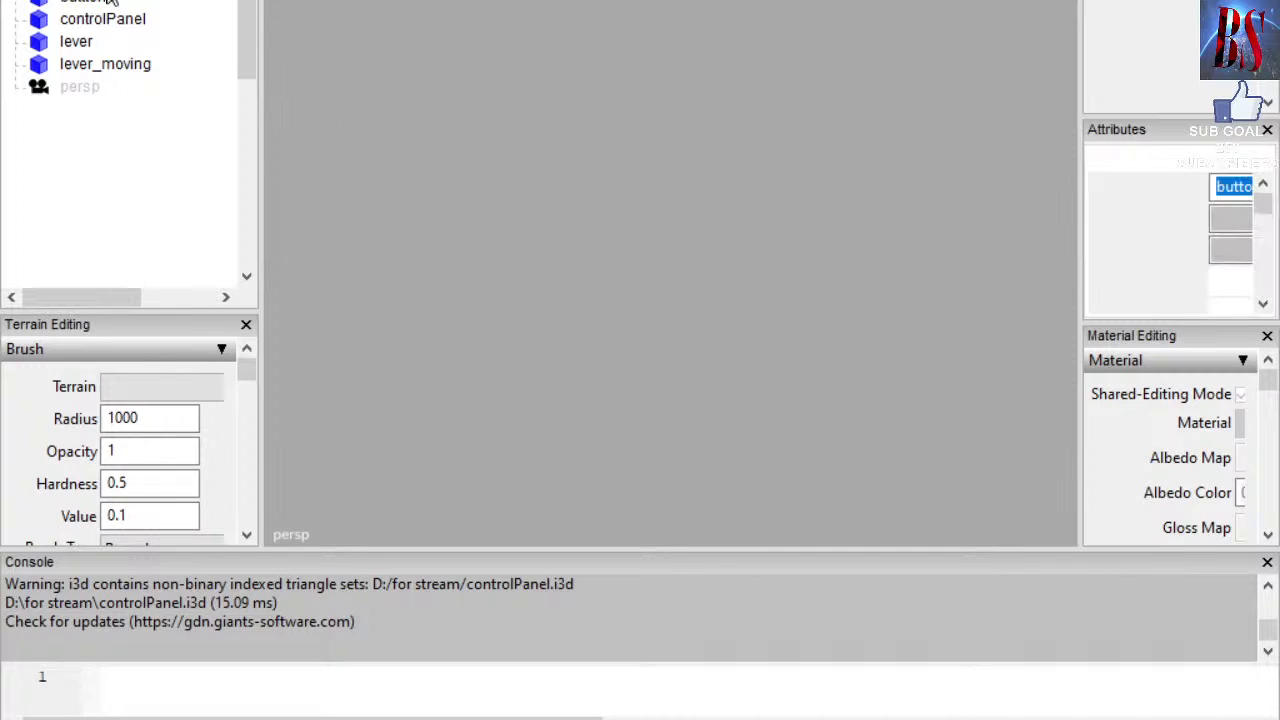
left_click(95, 2)
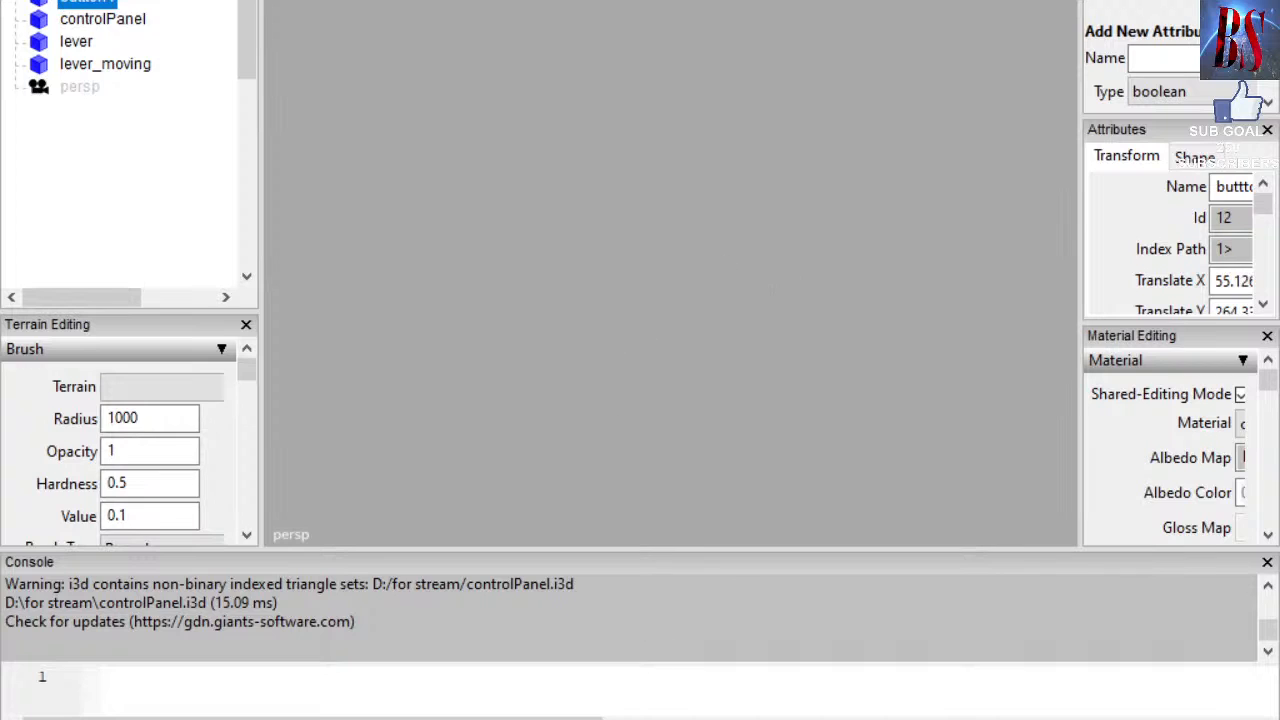
mouse_move(701, 716)
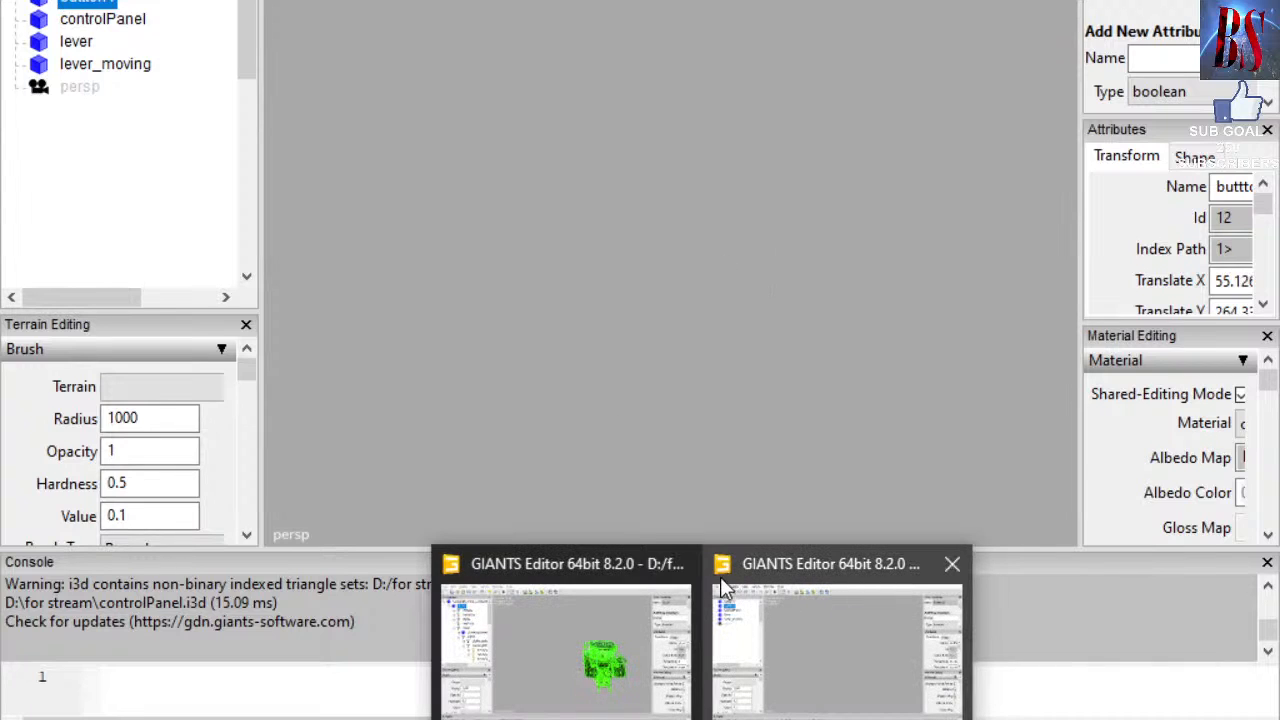
left_click(680, 566)
left_click(668, 317)
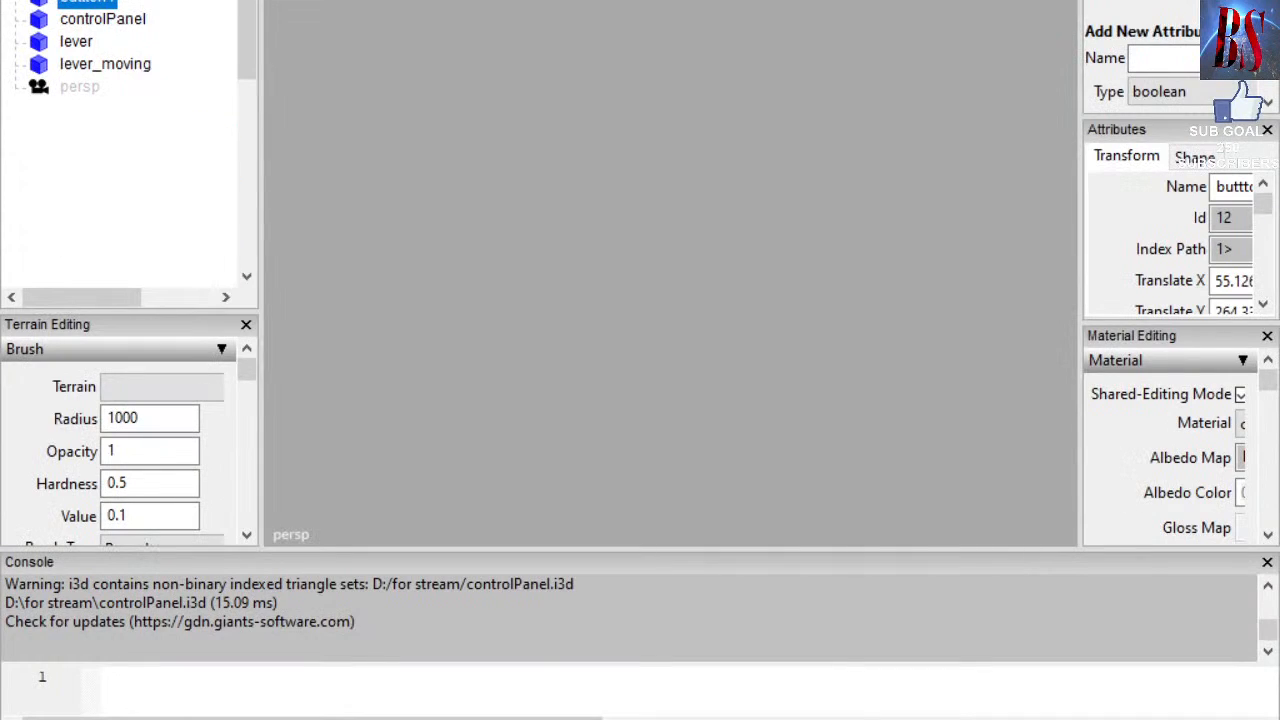
Close GIANTS Editor and discard the changes to controlPanel.i3d.
mouse_move(701, 716)
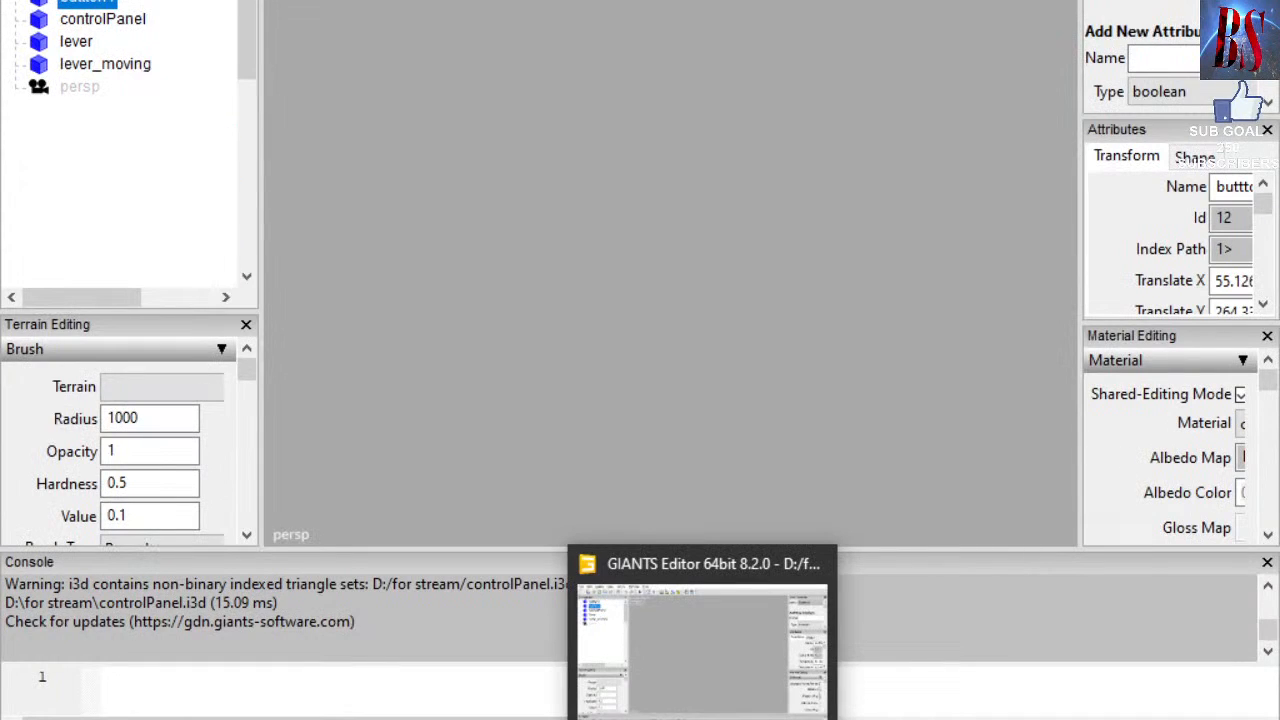
left_click(815, 558)
left_click(668, 317)
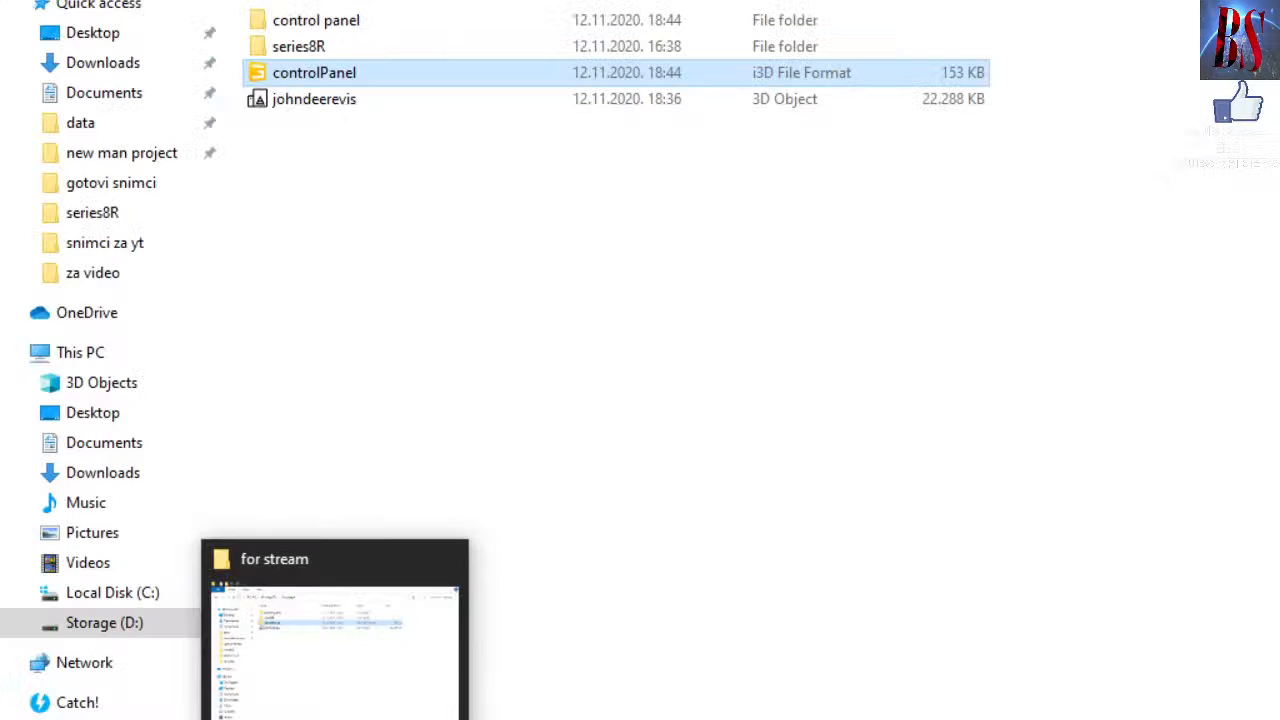
Browse D:\for stream to the series8R folder and open controlPanelfinal.i3d.
double_click(304, 40)
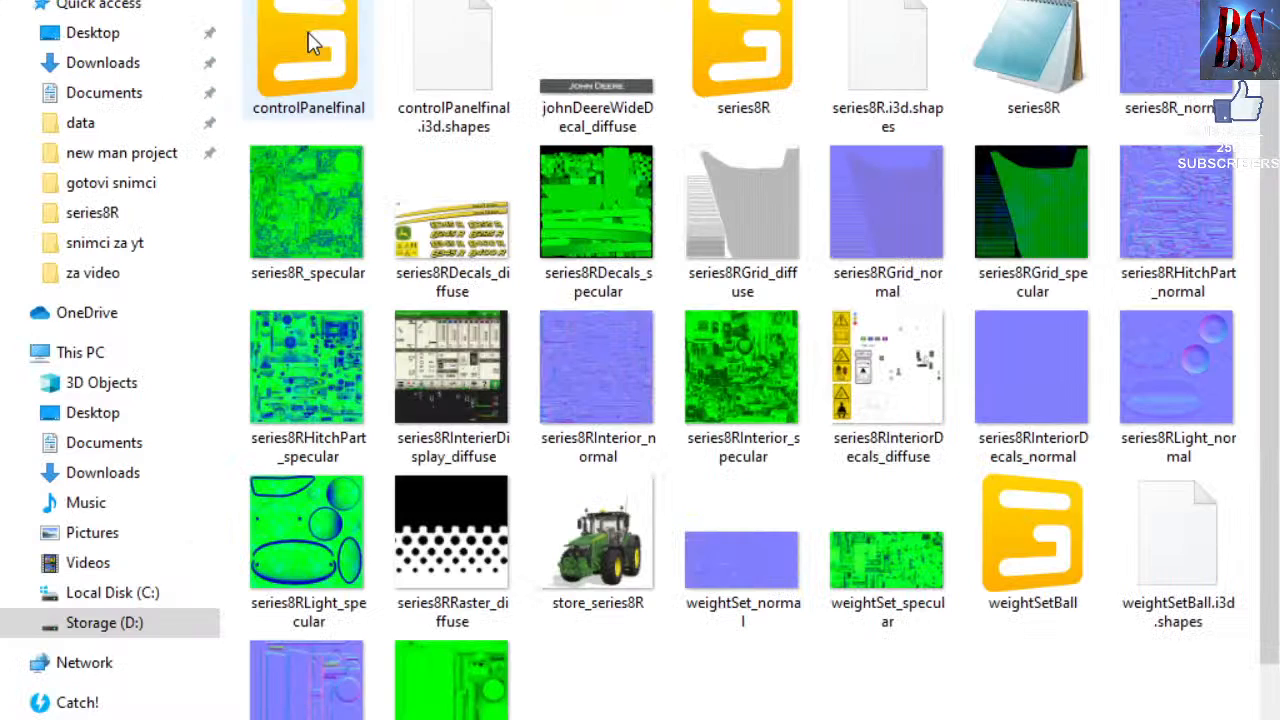
key("alt+Left")
left_click(322, 1)
left_click(318, 1)
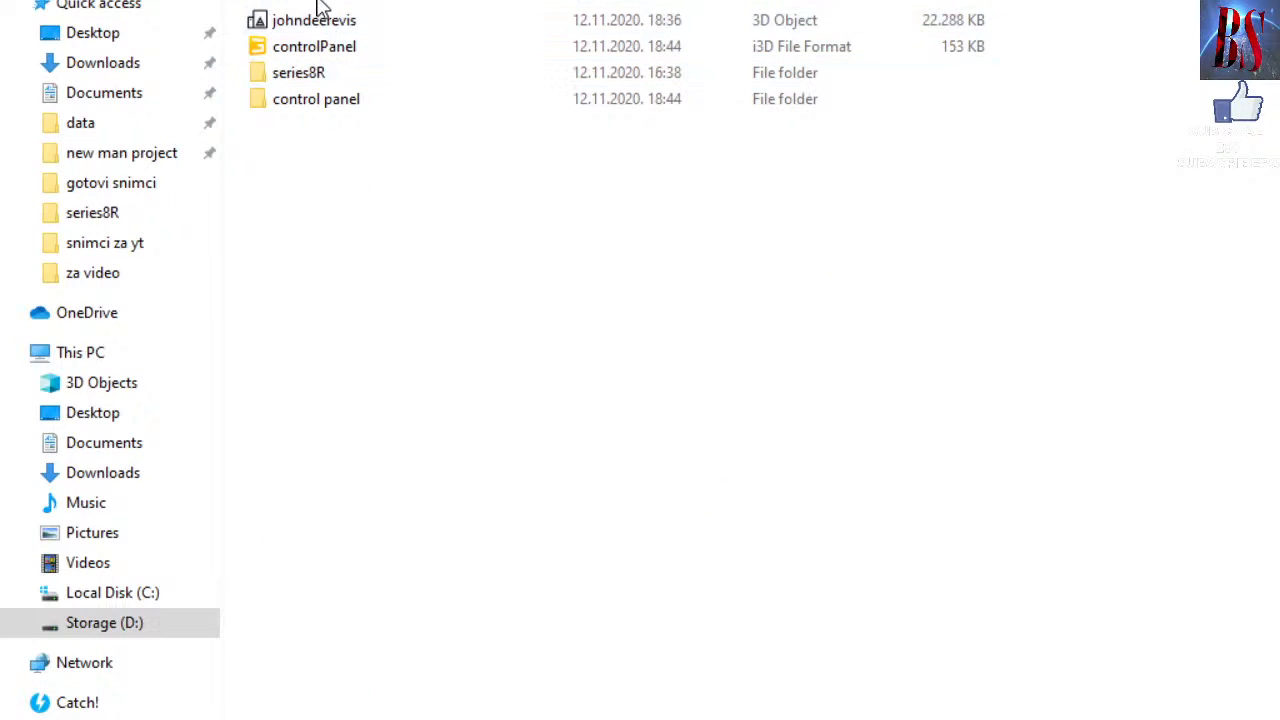
left_click(322, 2)
double_click(317, 20)
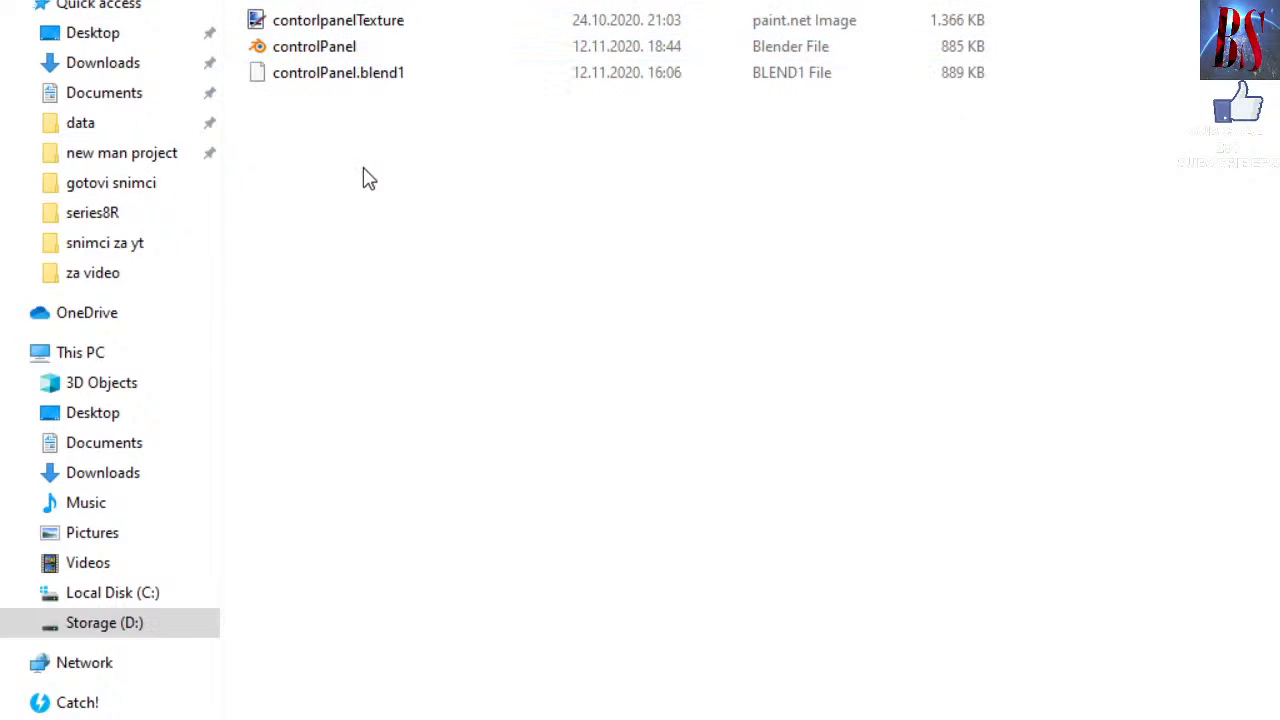
left_click(290, 1)
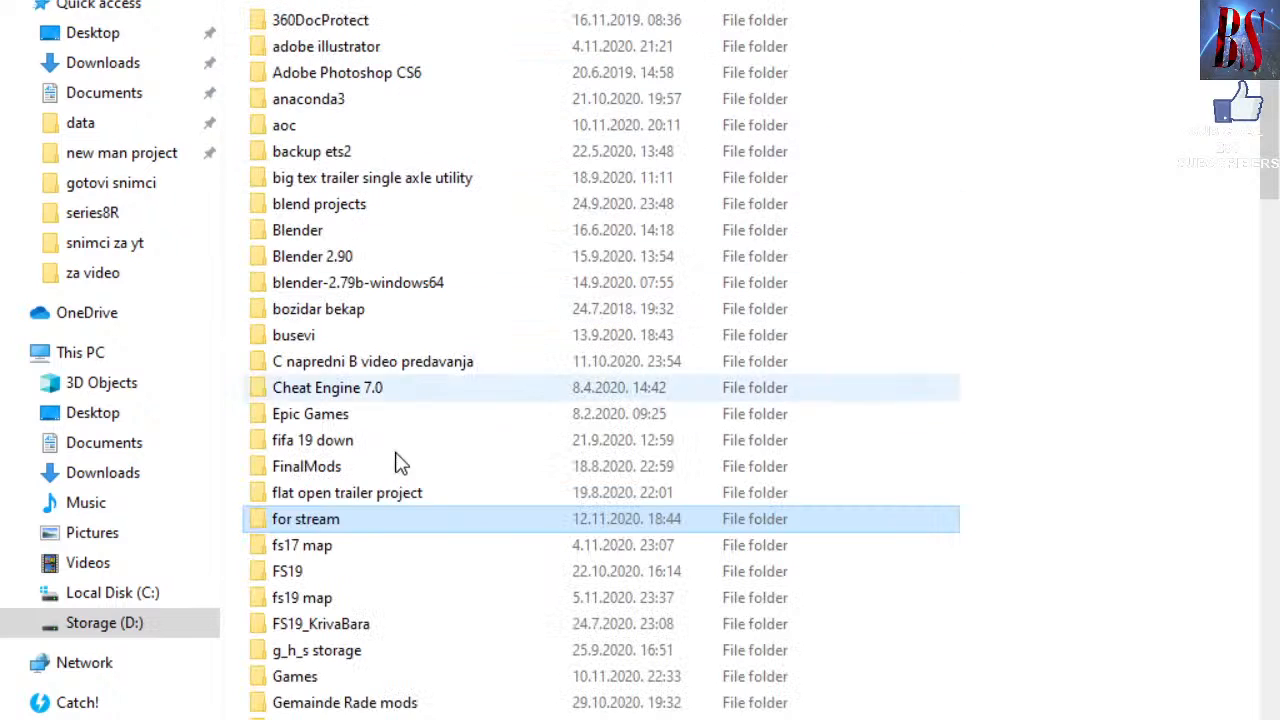
double_click(326, 520)
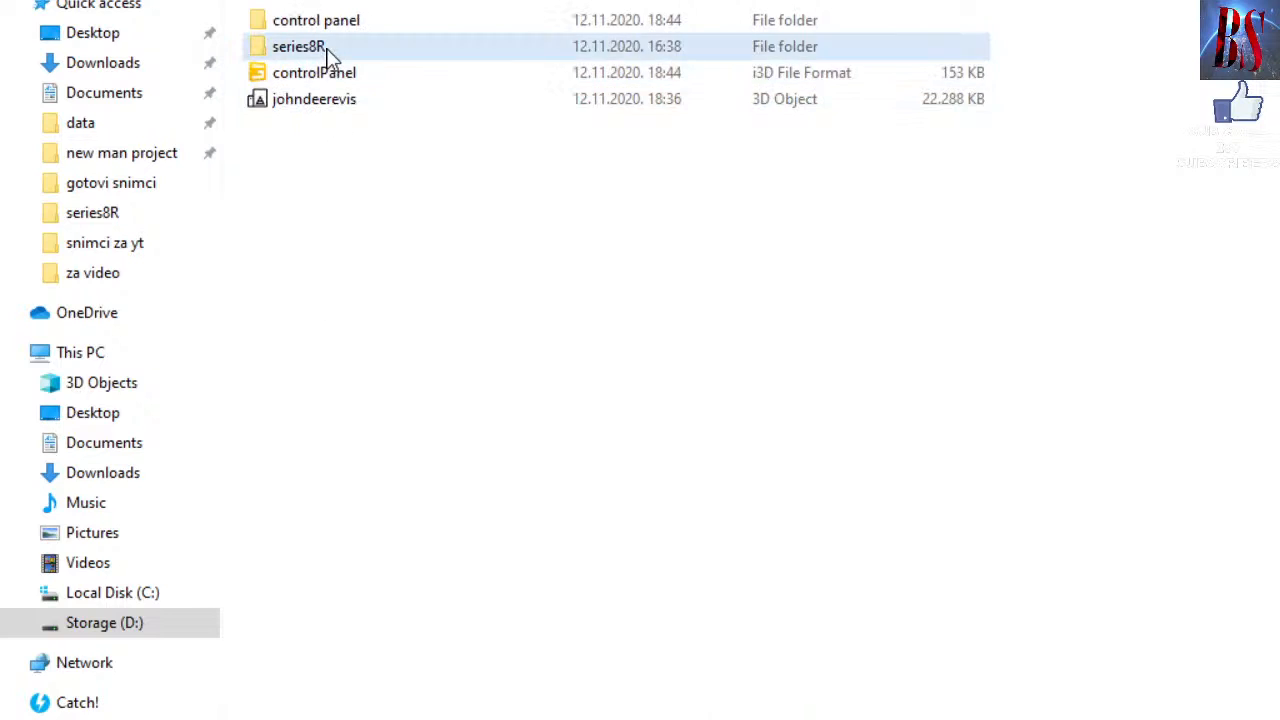
double_click(327, 50)
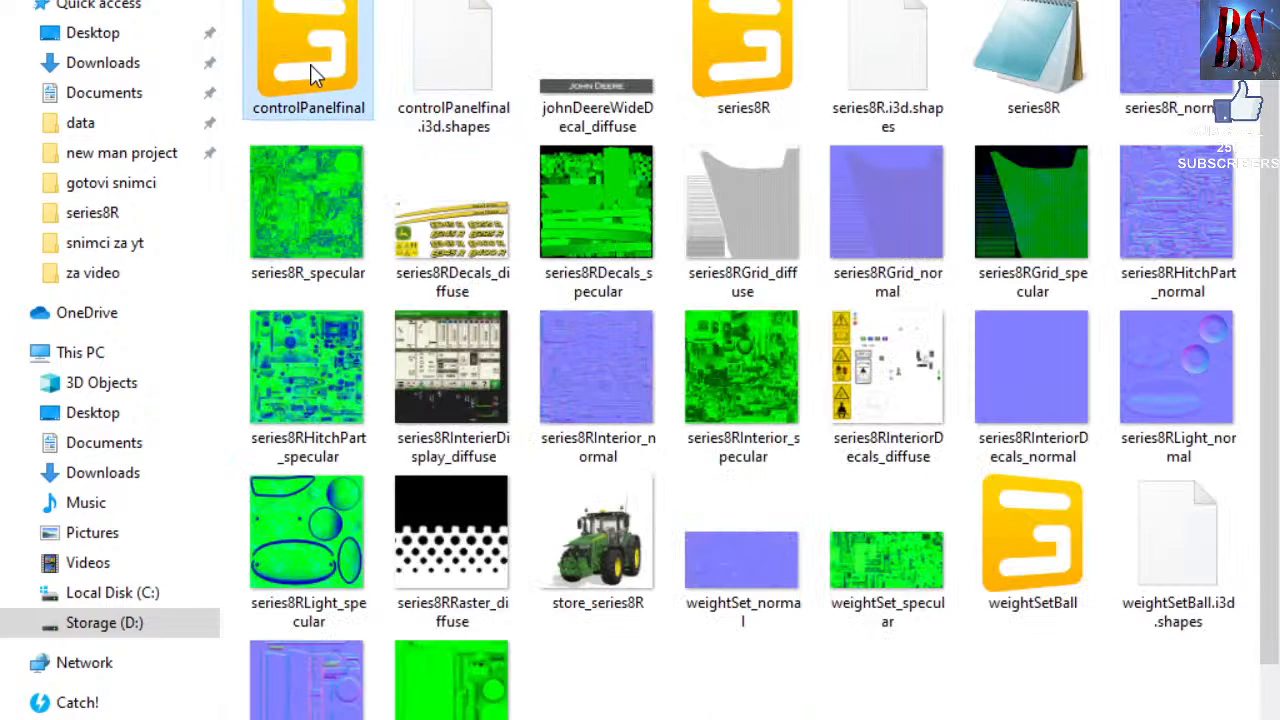
double_click(311, 70)
Load the file, select controlPanel, and check its Material Editing maps for contorlpanelTexture.dds.
left_click(642, 482)
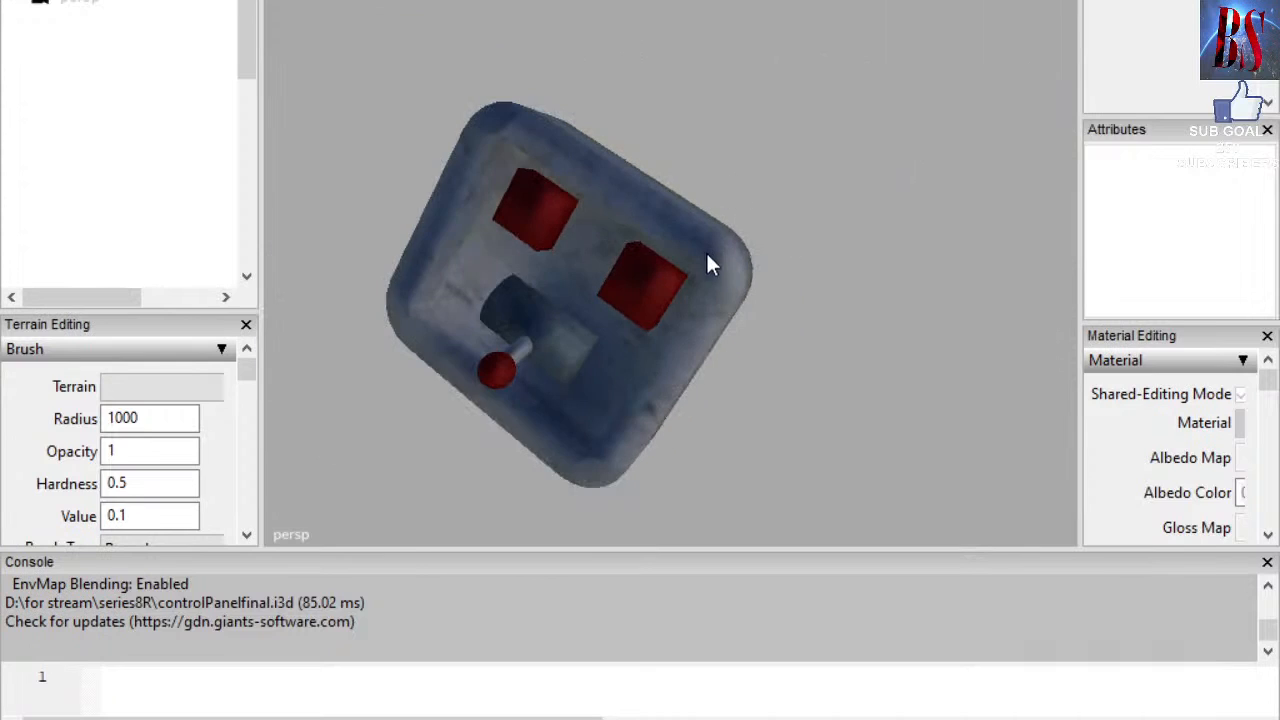
left_click(707, 258)
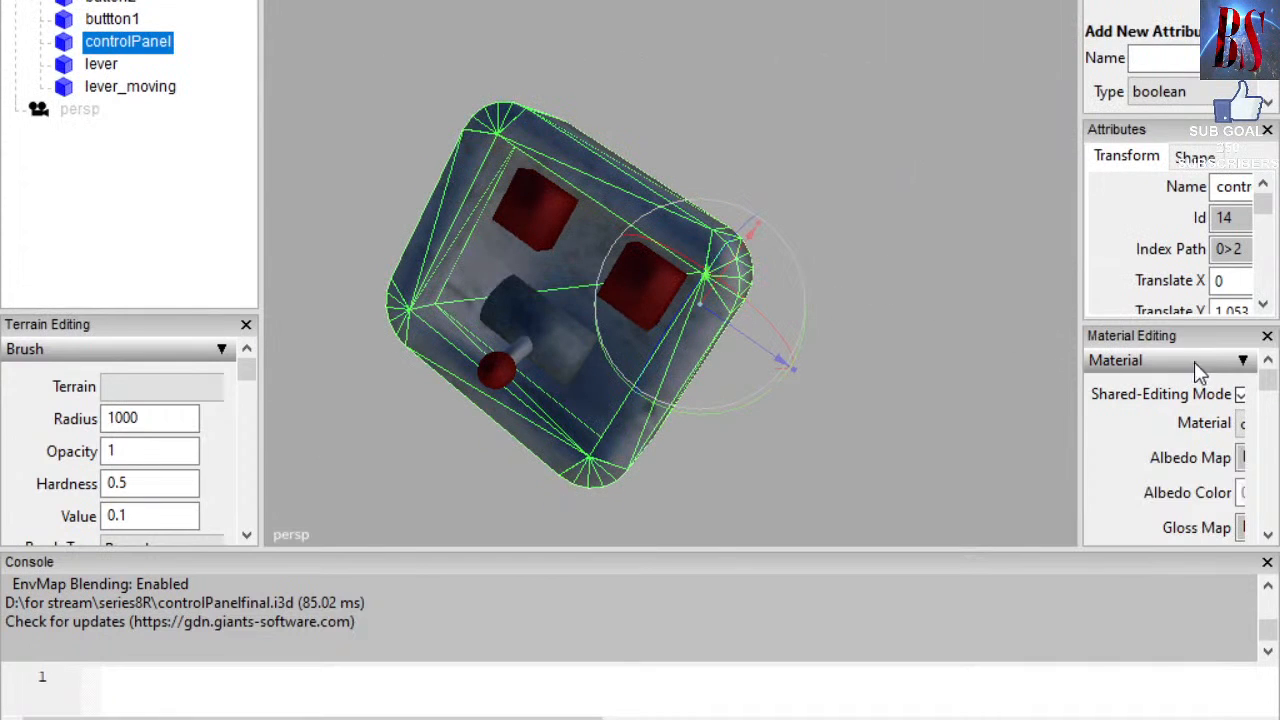
left_click_drag(1080, 312, 806, 312)
scroll(1128, 284, "up", 2)
scroll(886, 435, "down", 3)
scroll(886, 435, "up", 3)
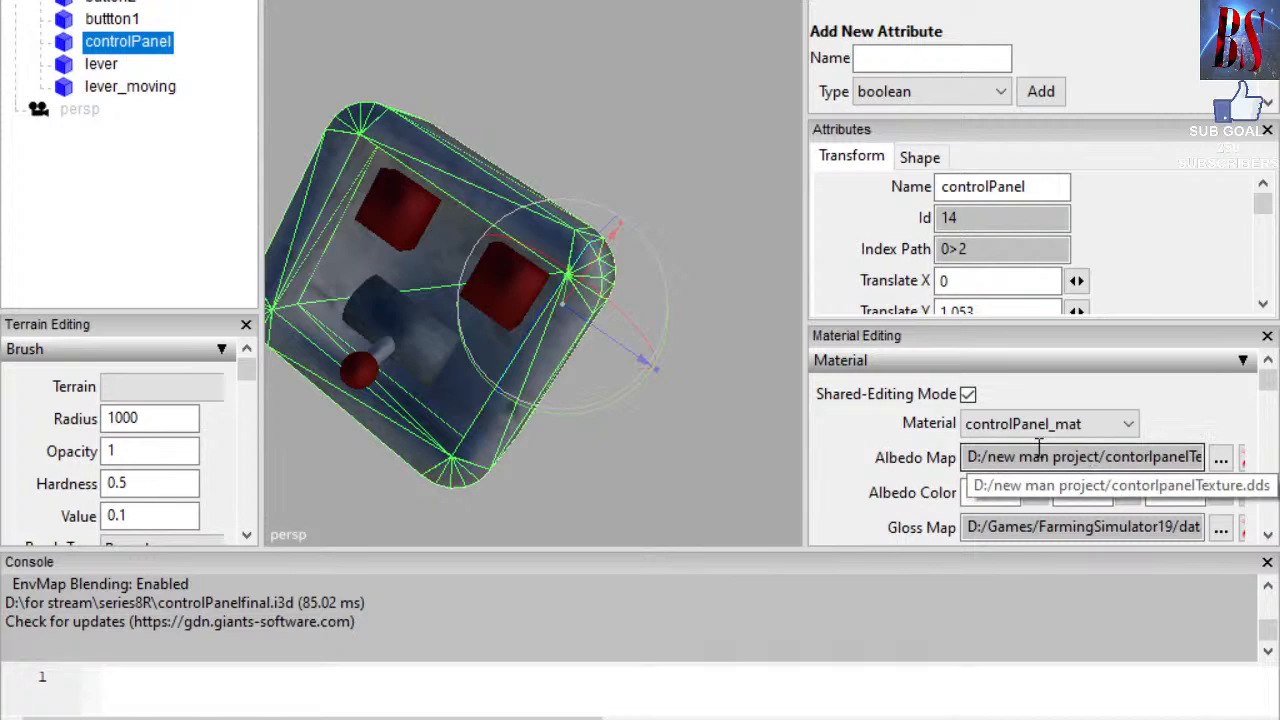
scroll(1096, 455, "down", 1)
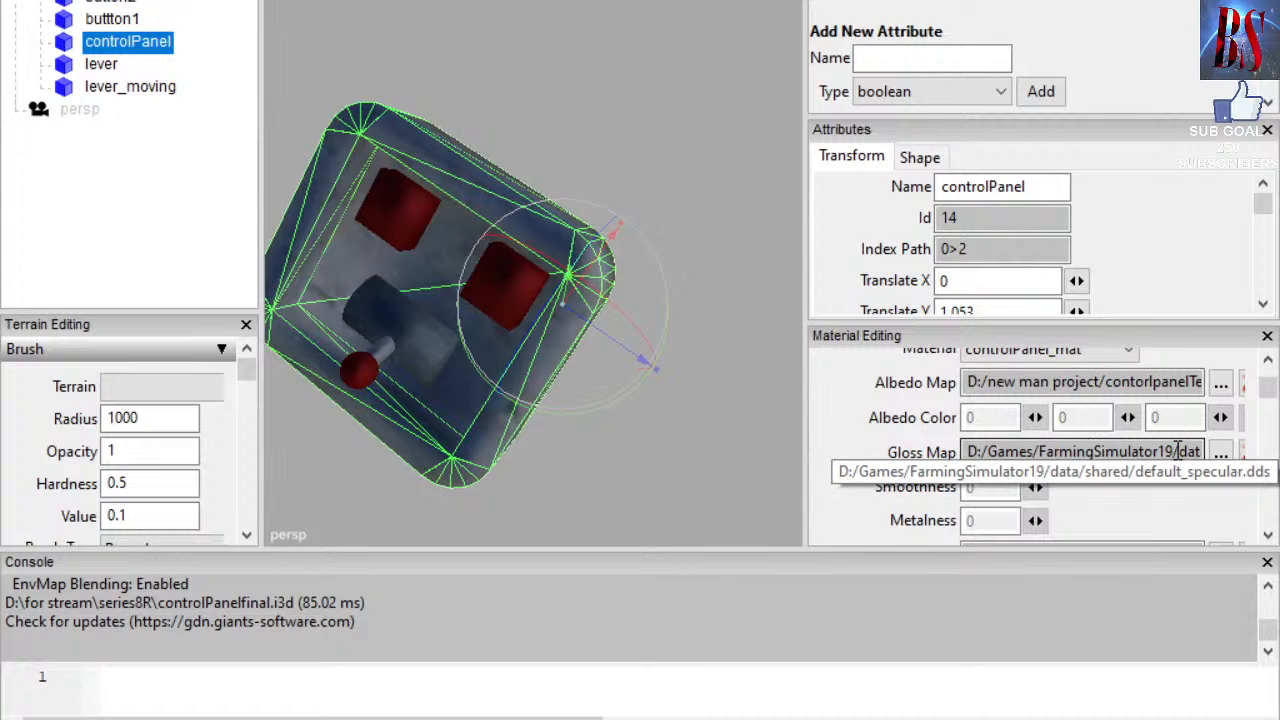
scroll(1178, 449, "down", 1)
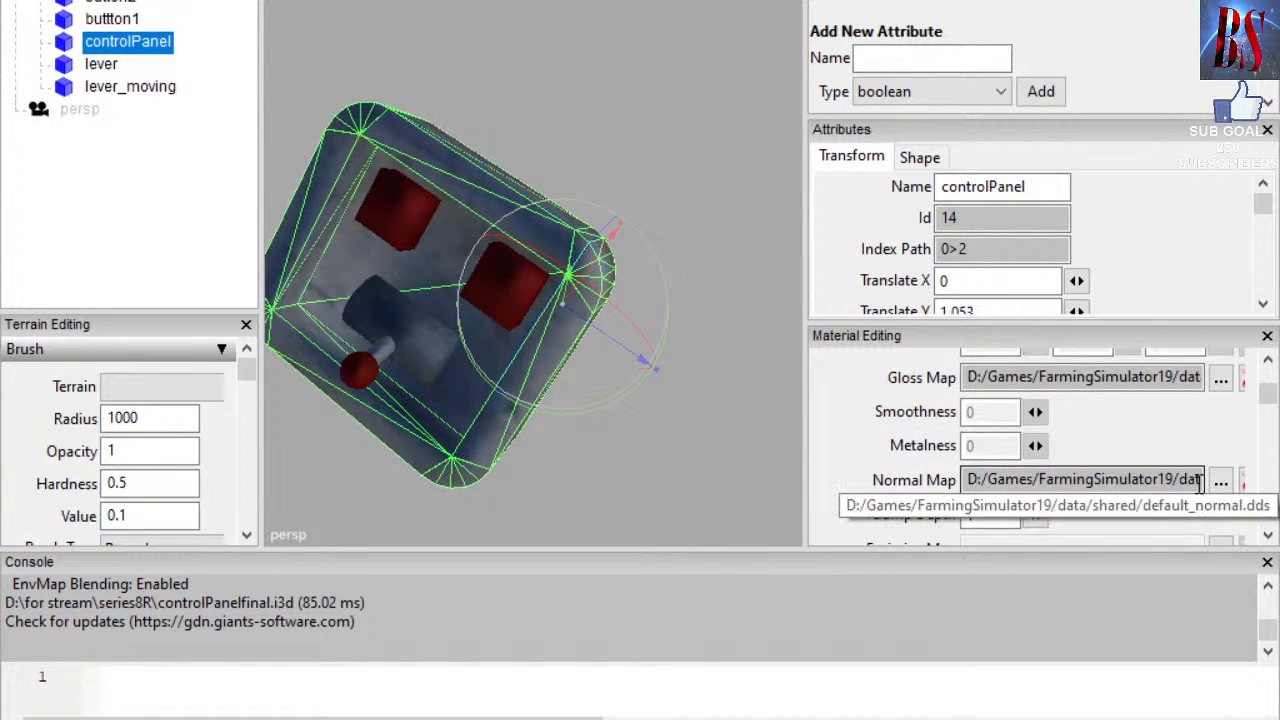
scroll(880, 365, "down", 5)
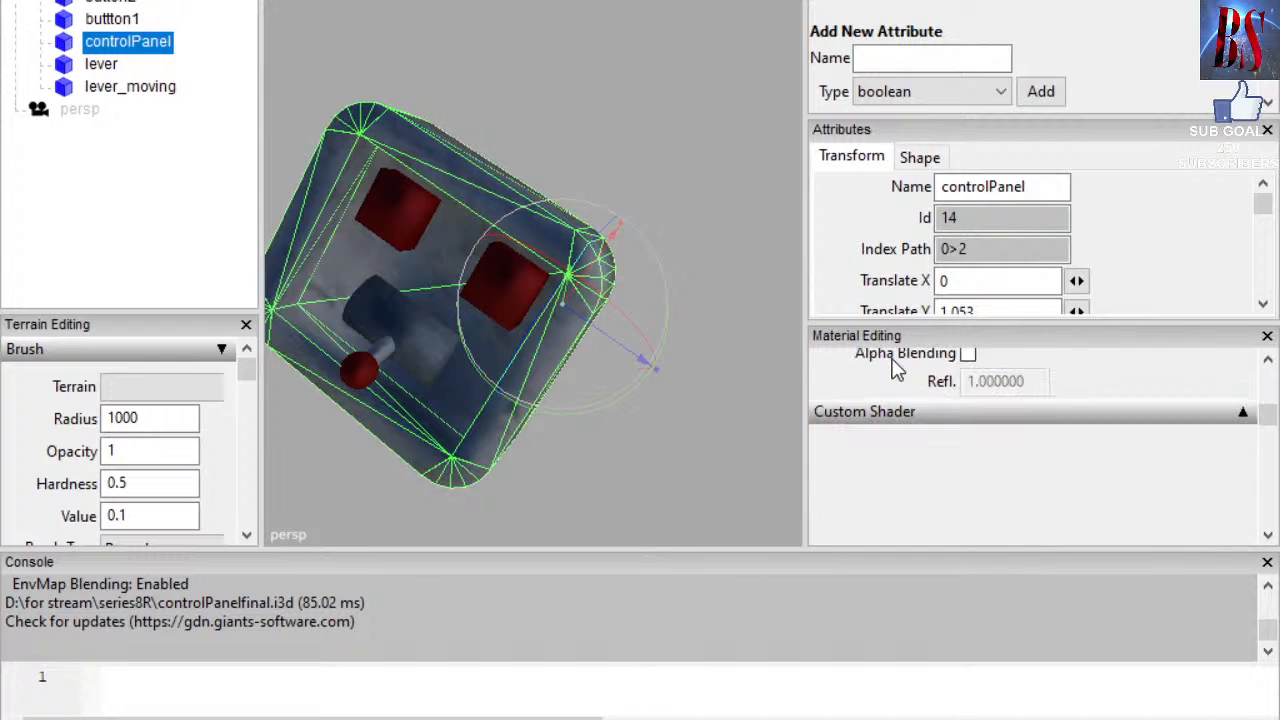
left_click(1242, 414)
left_click(1242, 414)
scroll(1120, 400, "up", 6)
scroll(632, 380, "down", 2)
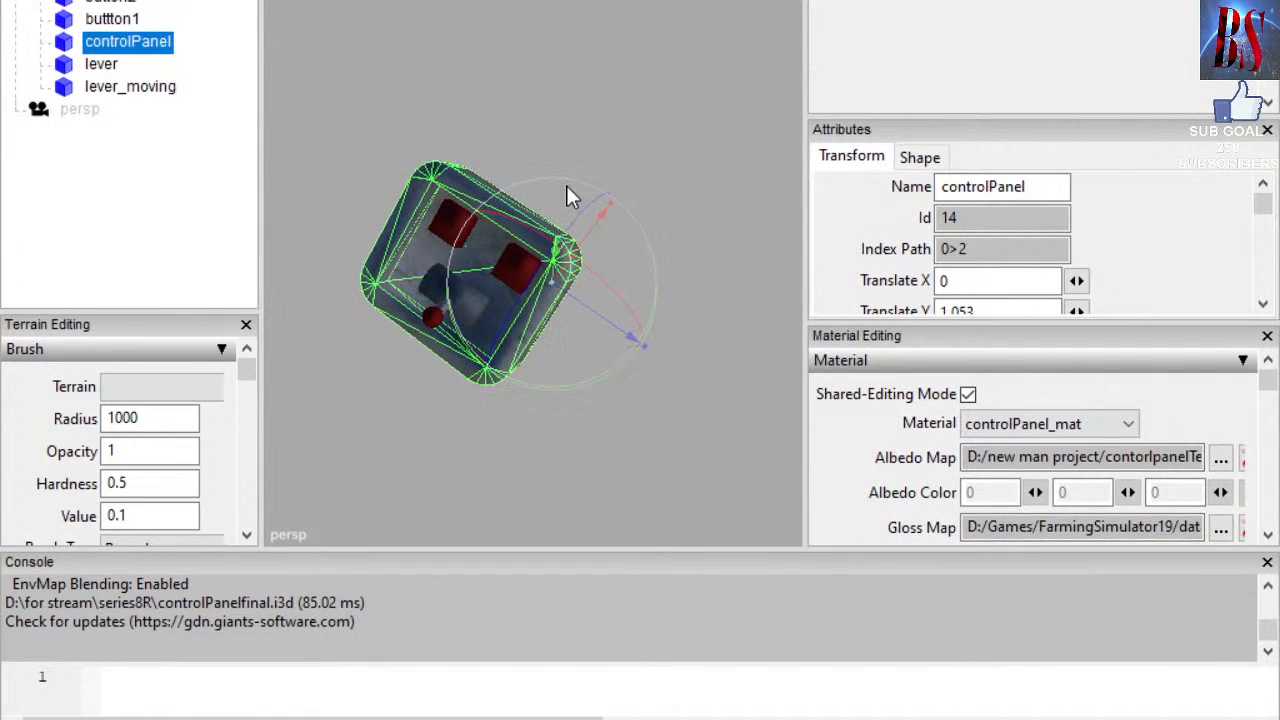
Frame the textured panel upright, enlarge the viewport, and select the parent controlPanel node.
left_click(567, 187)
middle_click_drag(546, 232, 580, 247, "alt")
left_click_drag(580, 247, 577, 202, "alt")
scroll(572, 203, "up", 5)
mouse_move(567, 203)
middle_mouse_down("alt")
mouse_move(514, 191)
mouse_move(578, 196)
middle_mouse_up("alt")
scroll(545, 196, "down", 3)
left_click_drag(478, 550, 543, 357)
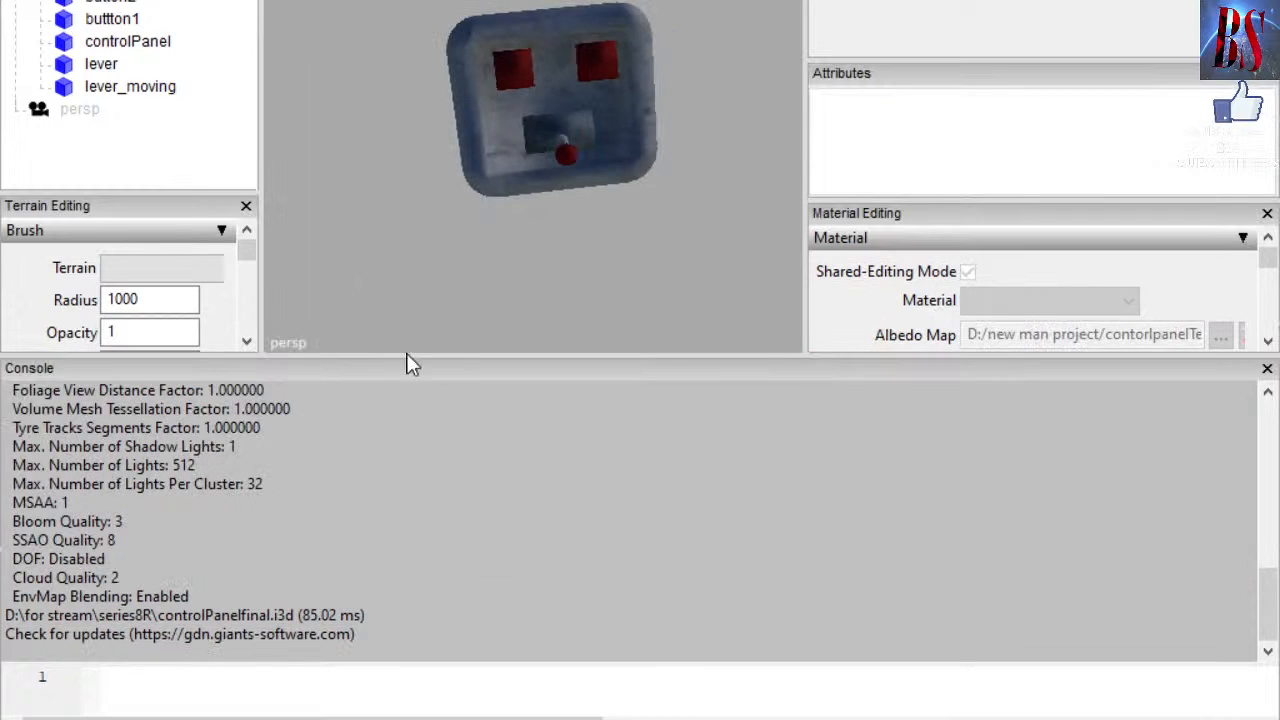
left_click_drag(435, 351, 427, 535)
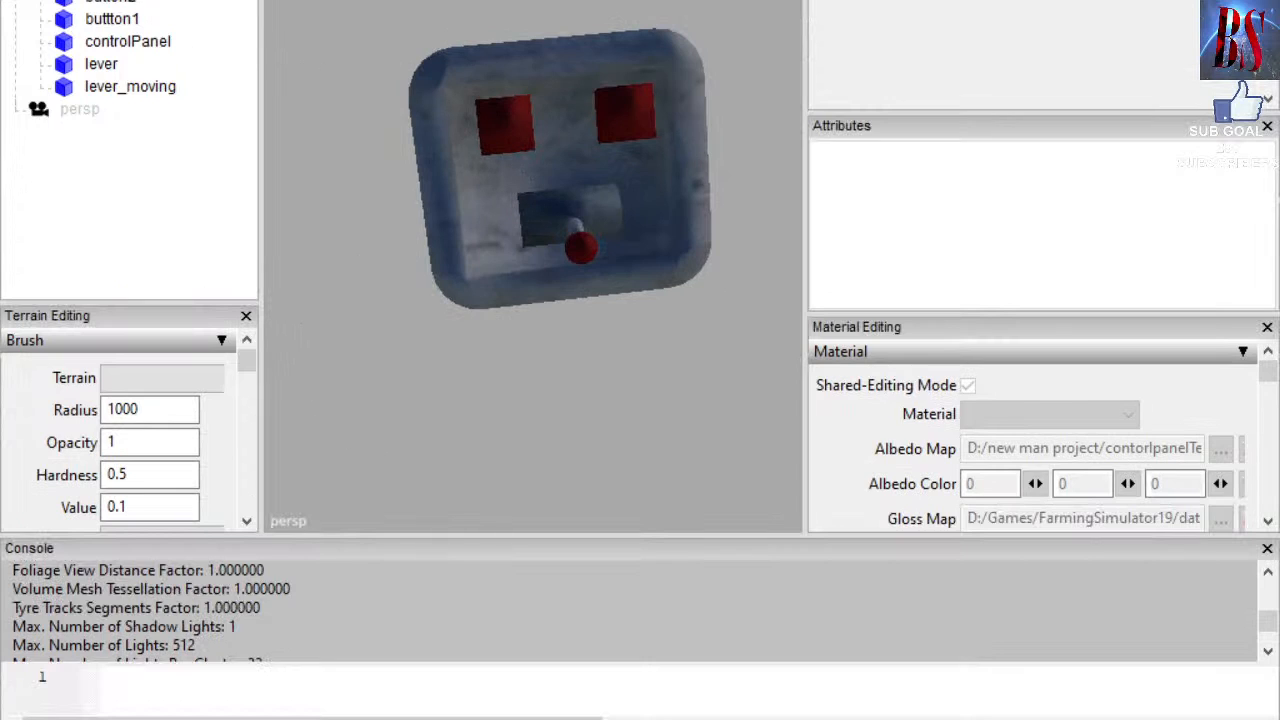
left_click(112, 0)
left_click(20, 0)
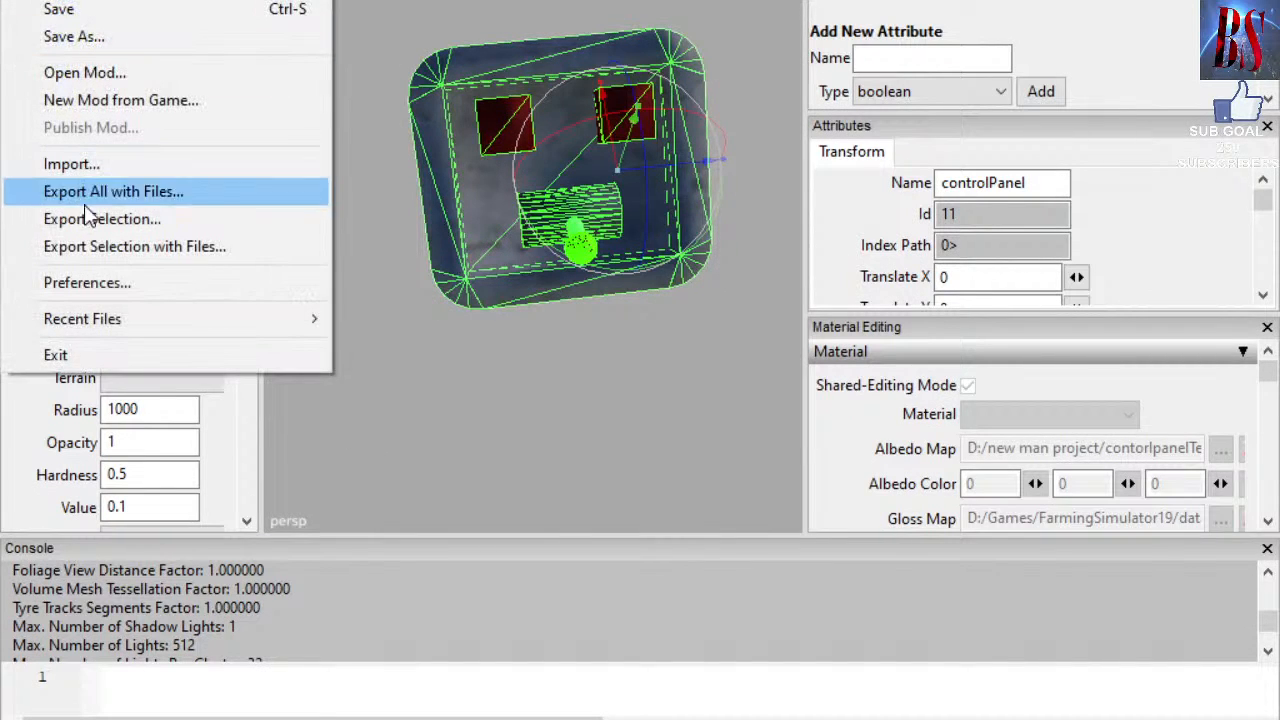
Start a Save As with Binary i3D file type, then cancel it.
left_click(88, 37)
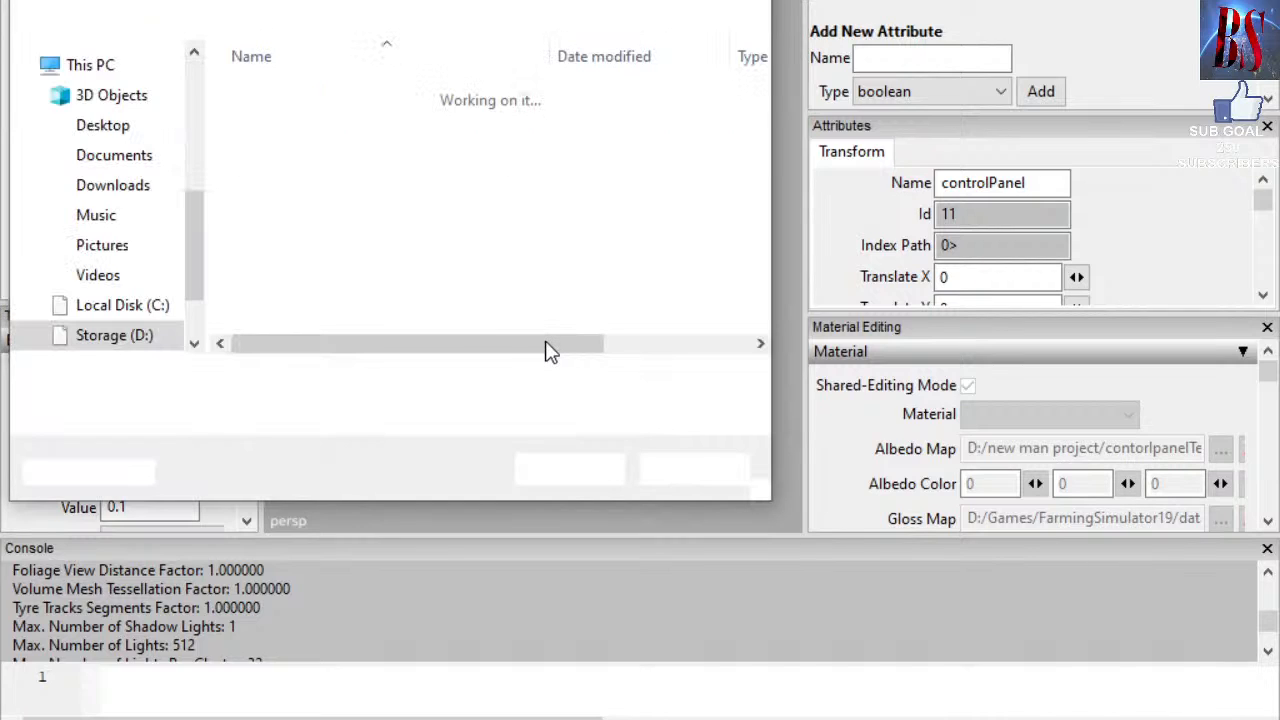
left_click(340, 413)
left_click(340, 452)
left_click(230, 380)
type("dads")
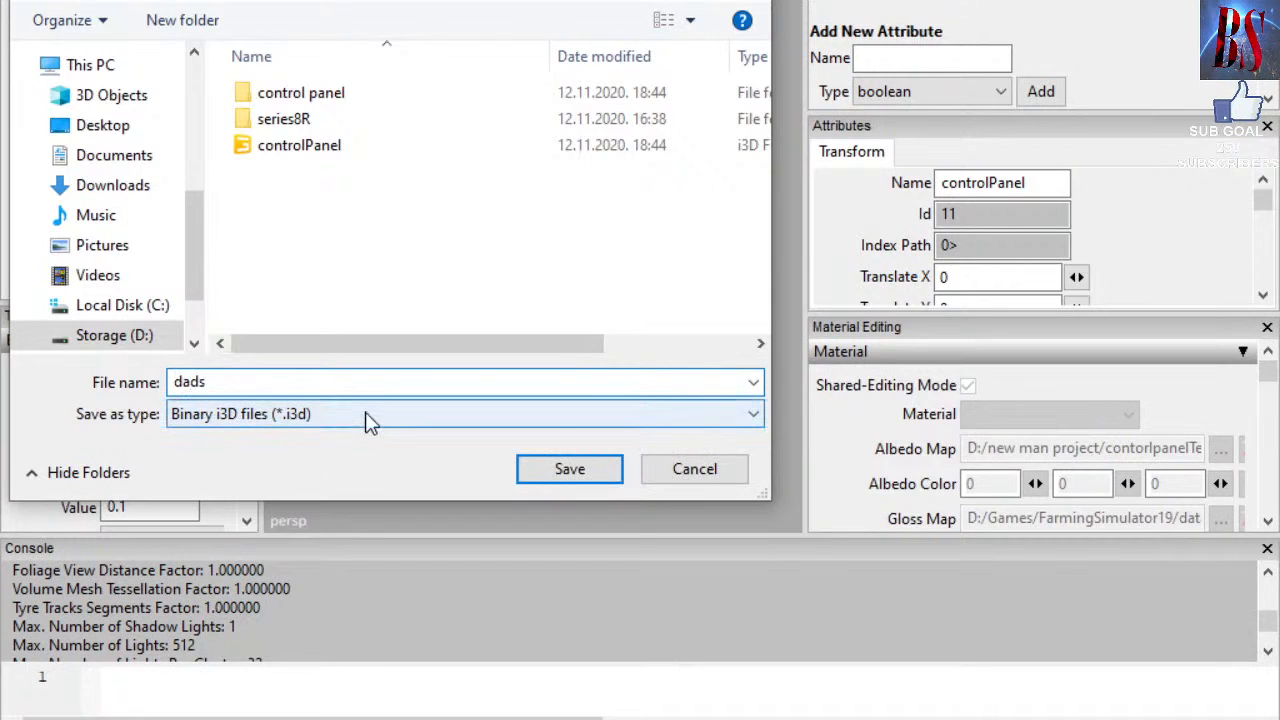
key("BackSpace")
key("BackSpace")
key("BackSpace")
left_click(655, 470)
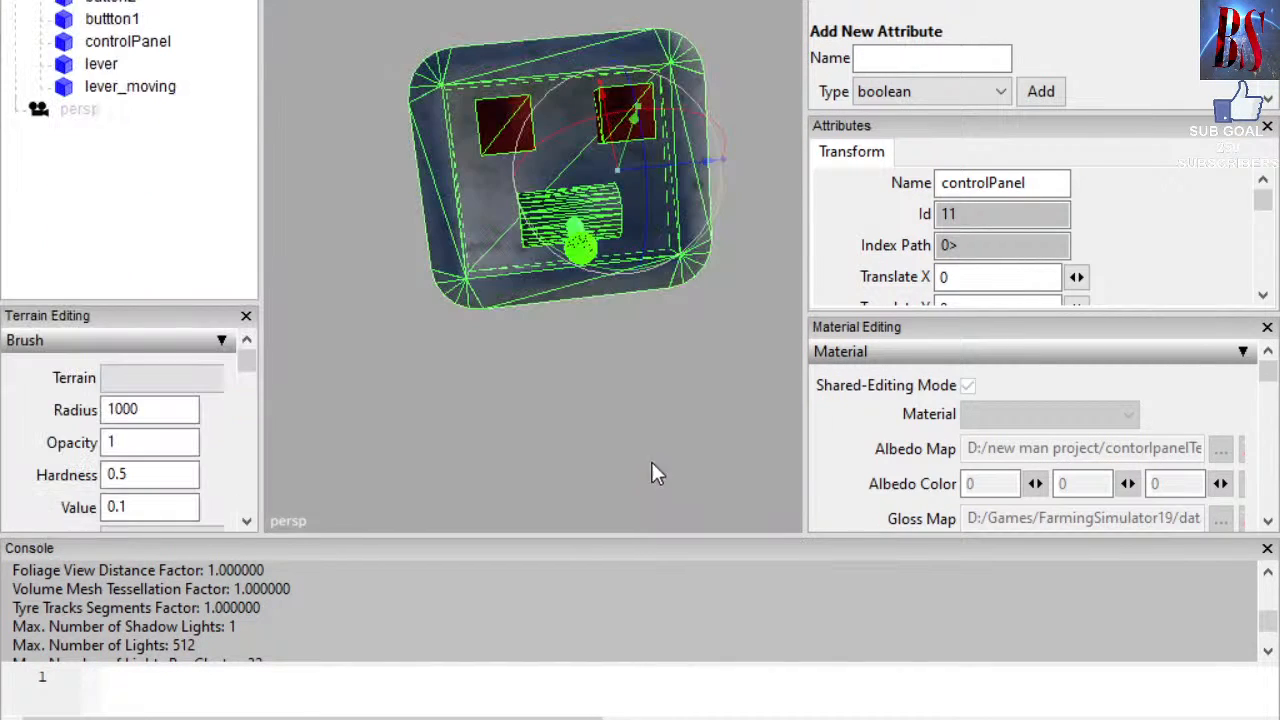
Deselect the panel and close GIANTS Editor without saving changes.
left_click(620, 372)
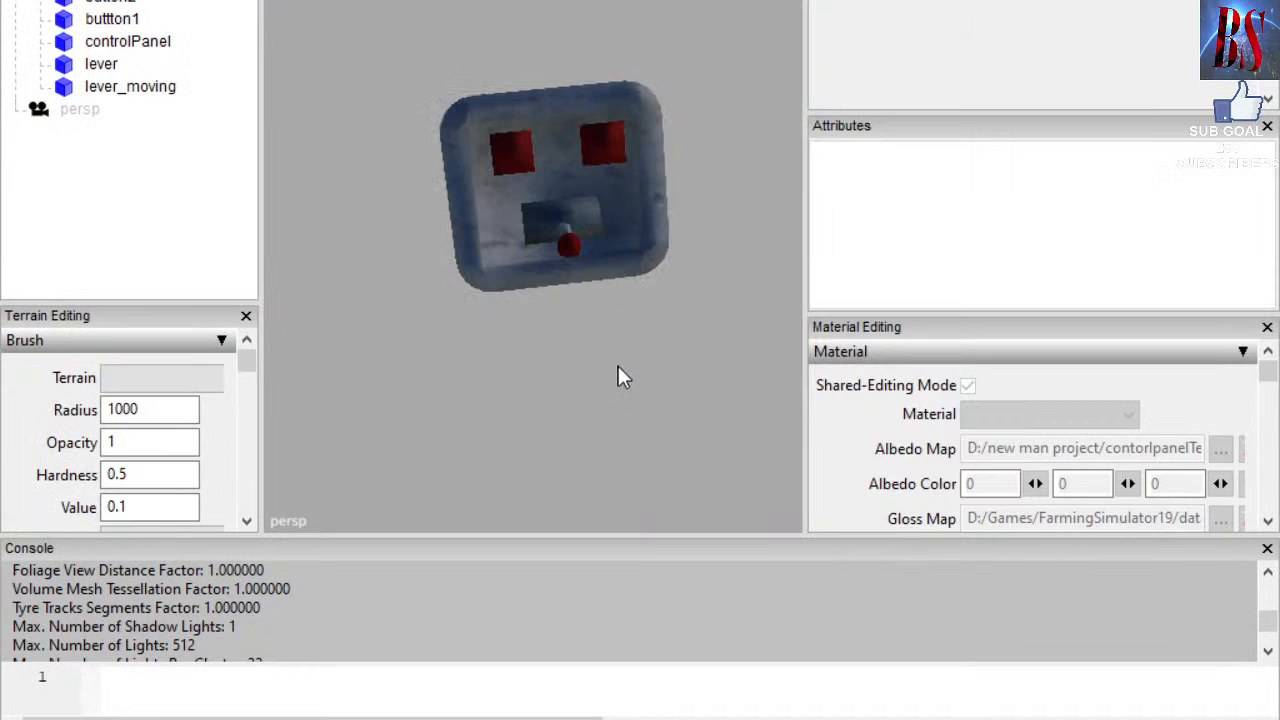
scroll(620, 375, "up", 5)
scroll(629, 354, "down", 5)
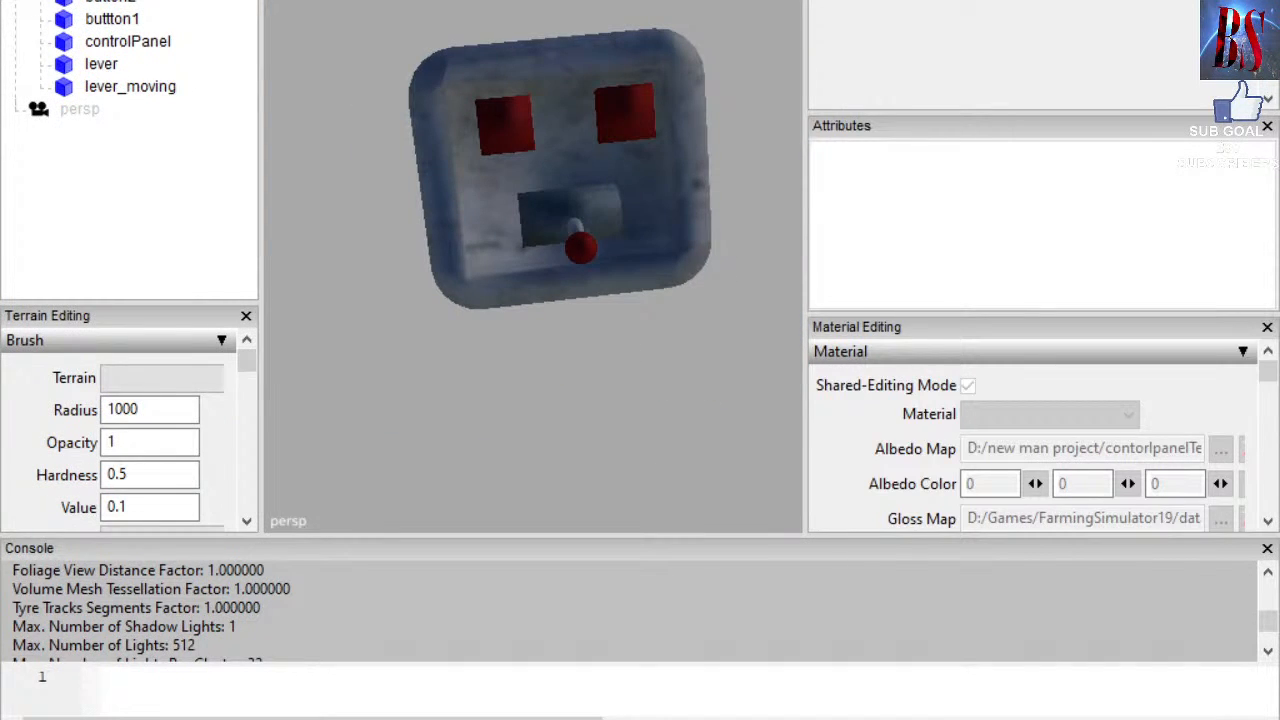
left_click(1258, 1)
left_click(737, 306)
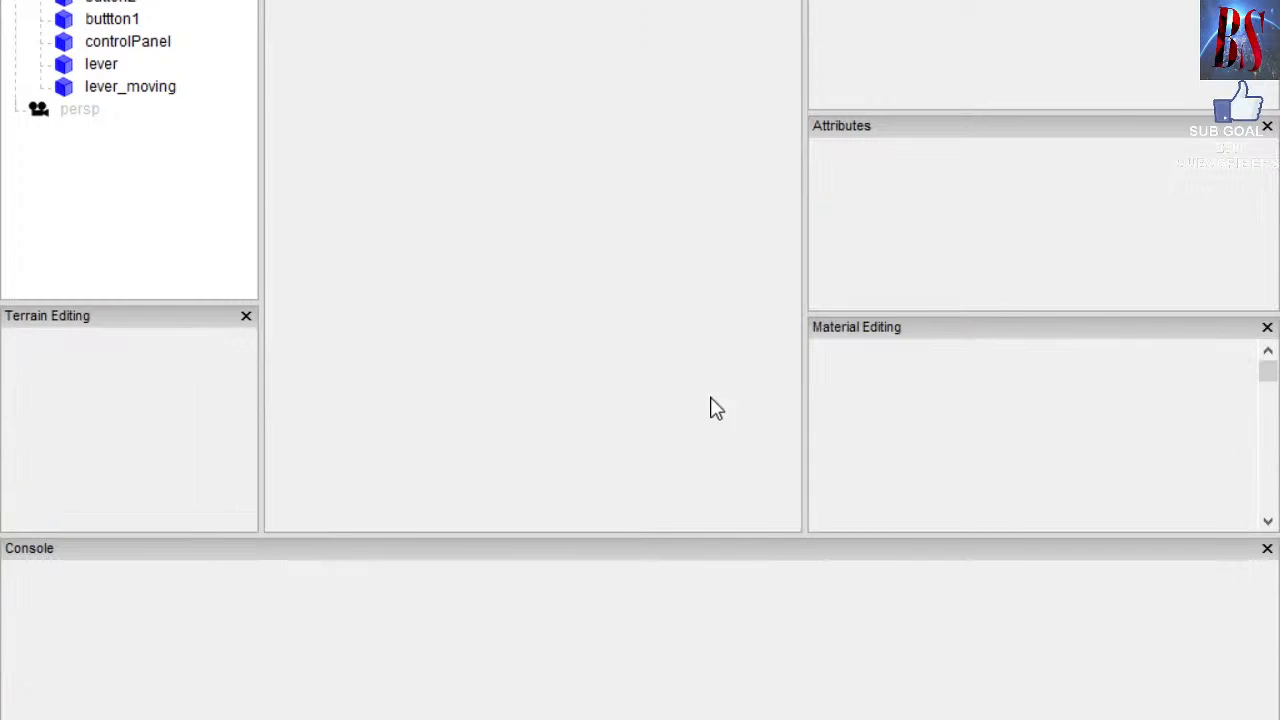
scroll(531, 549, "down", 1)
scroll(520, 549, "up", 1)
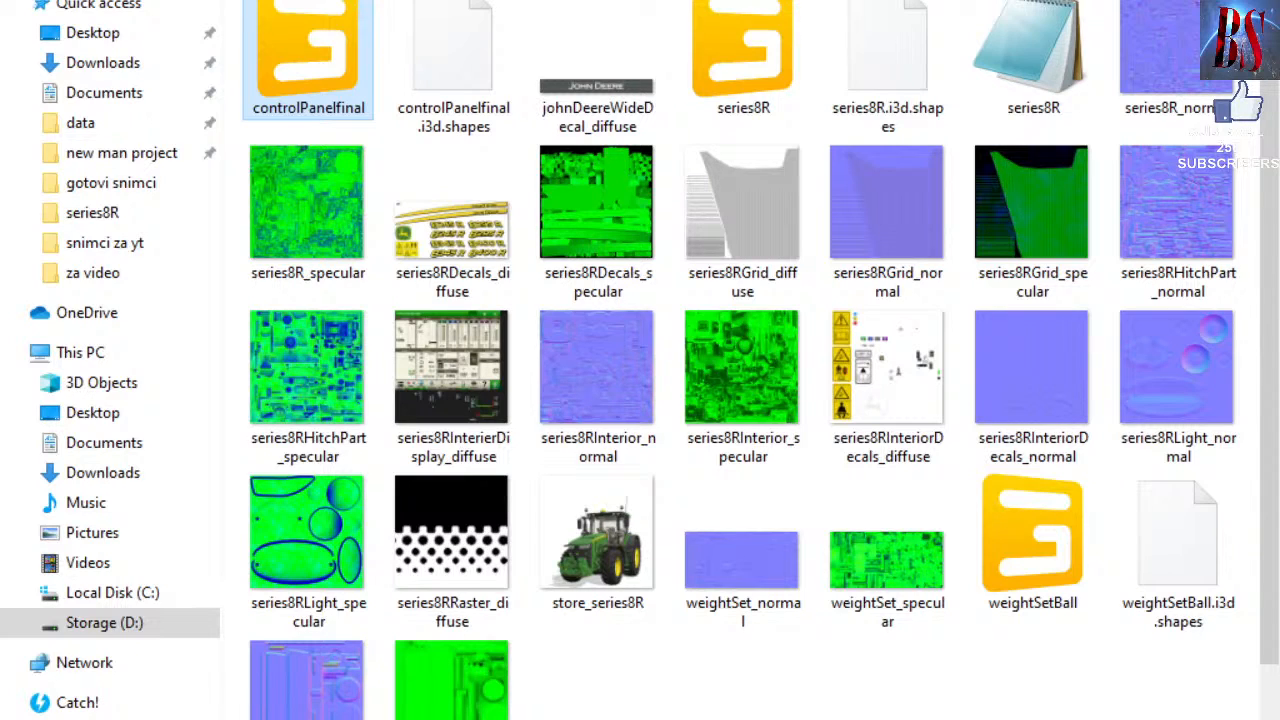
Back in Blender, frame the control panel's front and select the lever_moving knob.
left_click(640, 718)
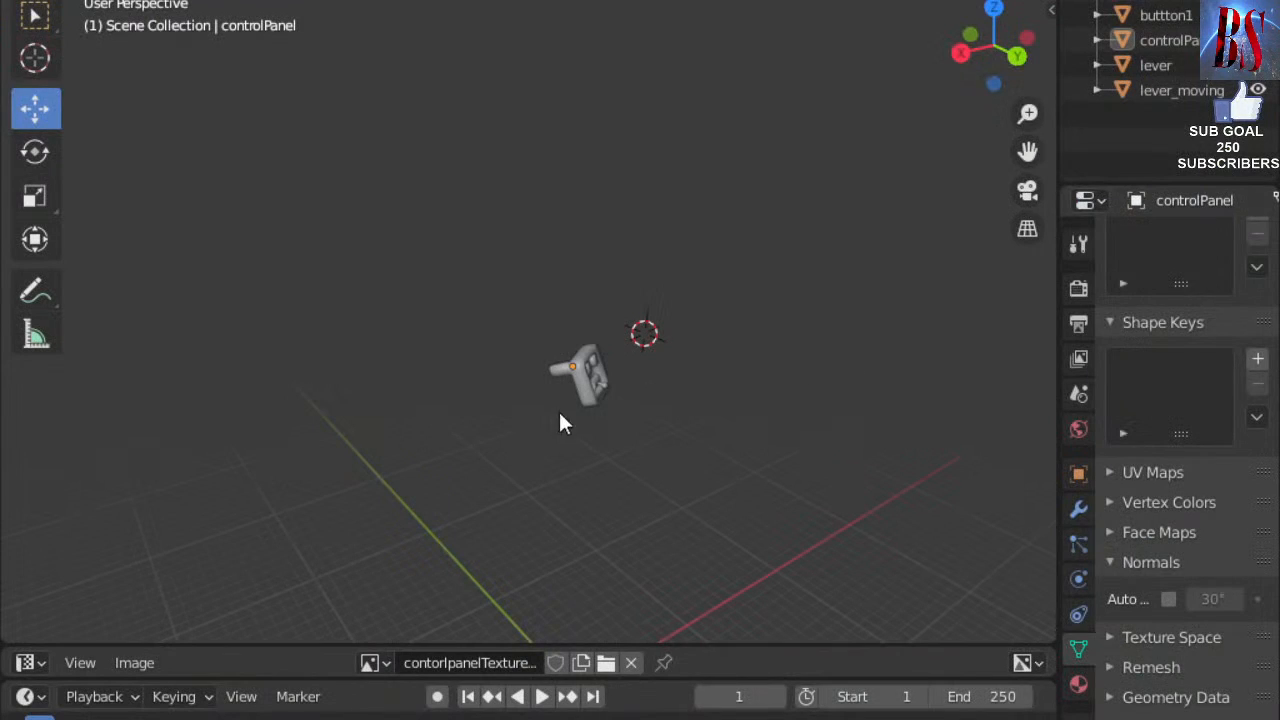
scroll(586, 414, "up", 4)
middle_click_drag(586, 414, 488, 382)
scroll(481, 352, "up", 6)
scroll(512, 313, "down", 2)
scroll(548, 322, "down", 4)
scroll(548, 322, "up", 7)
scroll(548, 322, "down", 8)
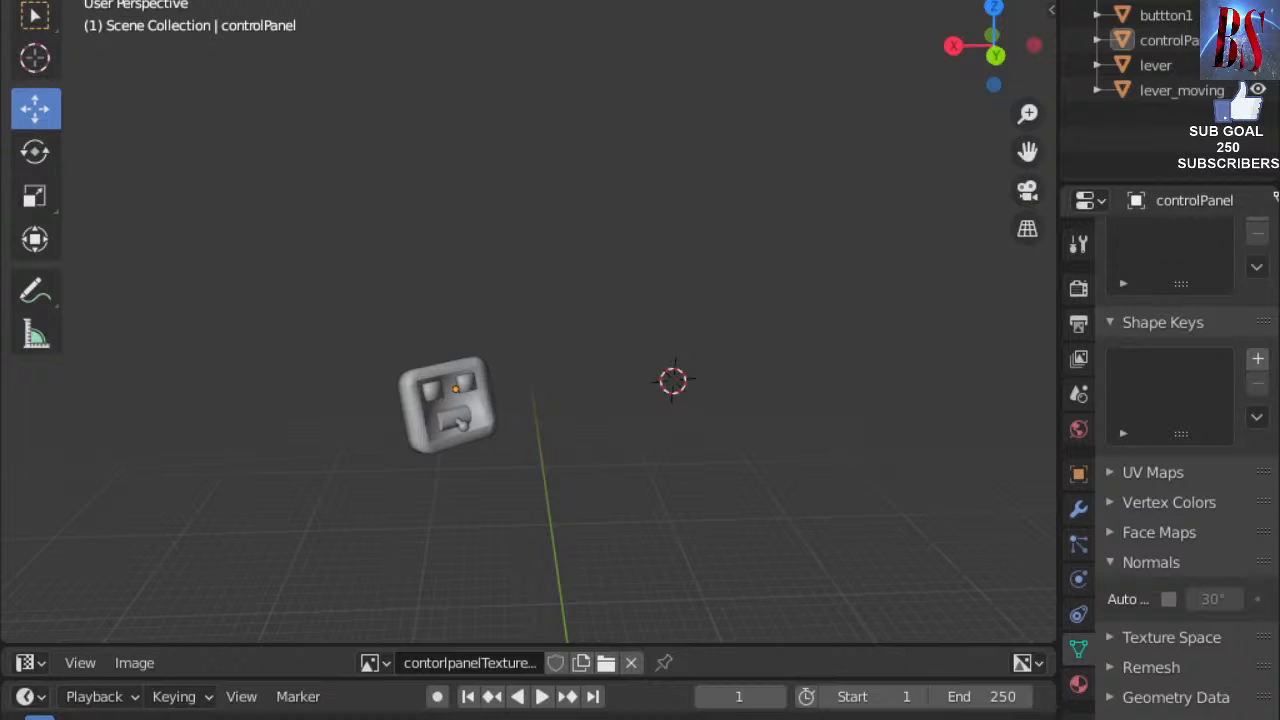
scroll(449, 560, "up", 4)
middle_click_drag(455, 533, 468, 468)
scroll(466, 463, "up", 3)
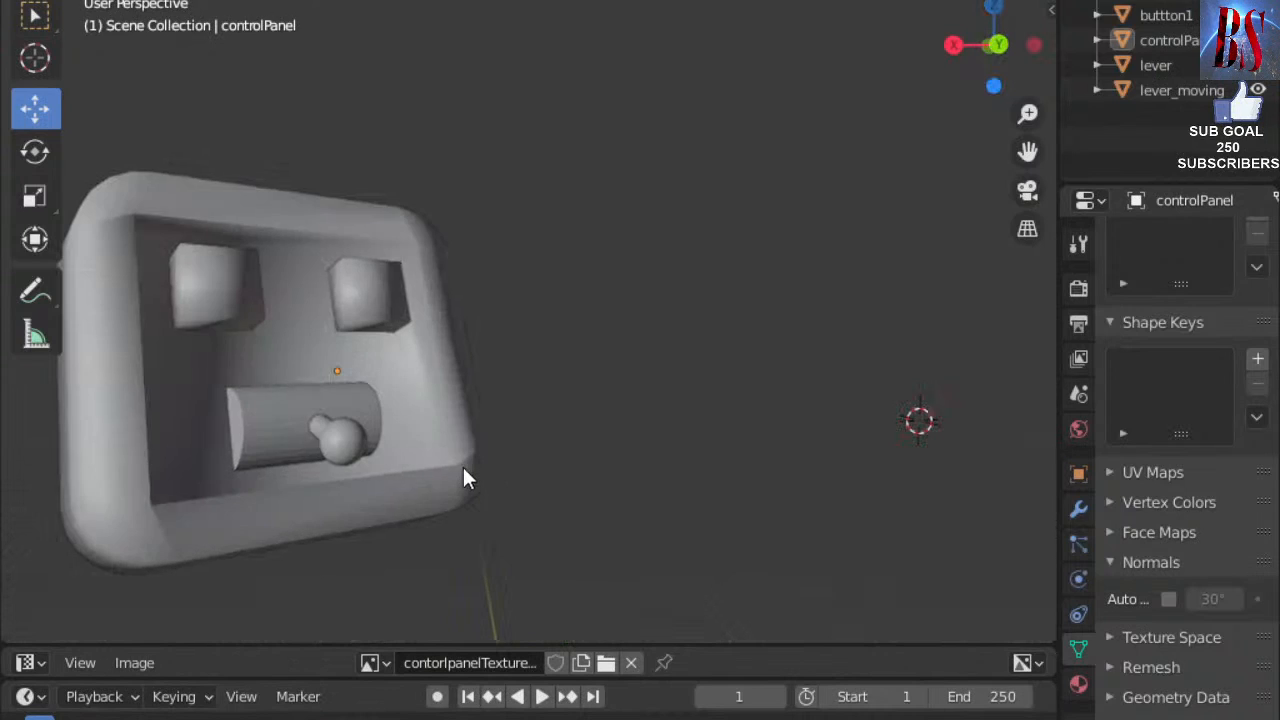
left_click(335, 432)
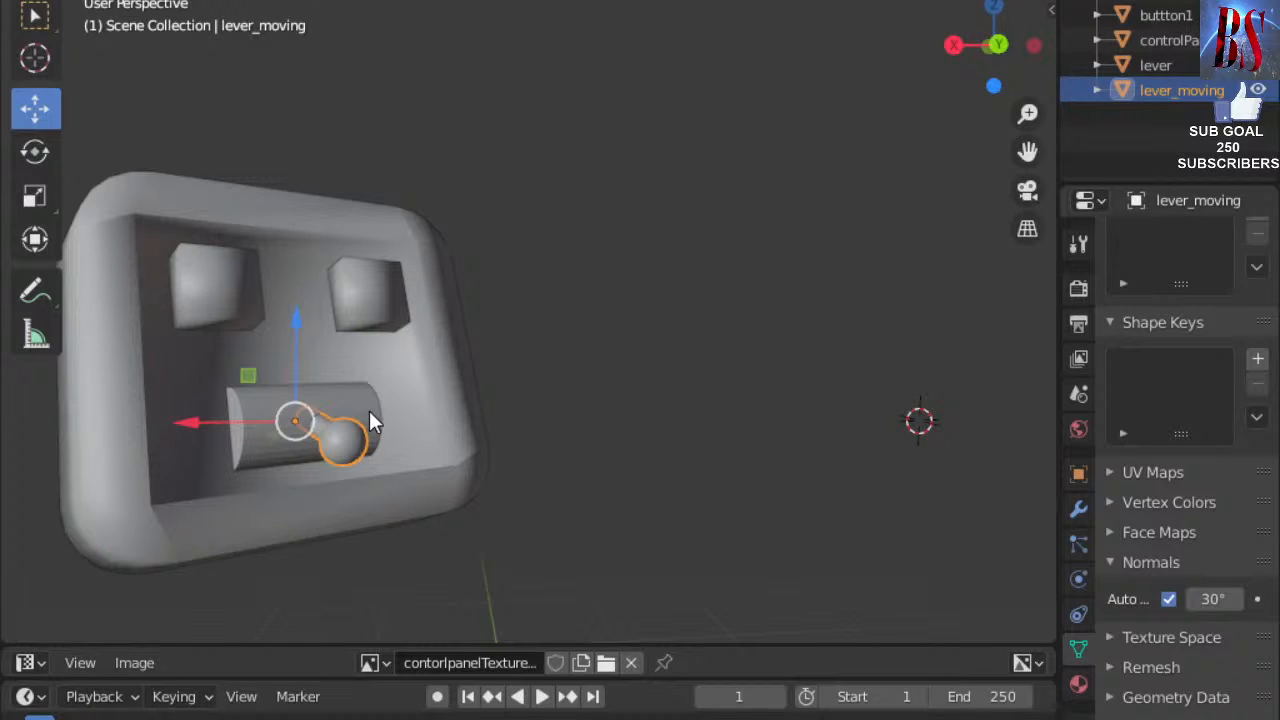
key("z")
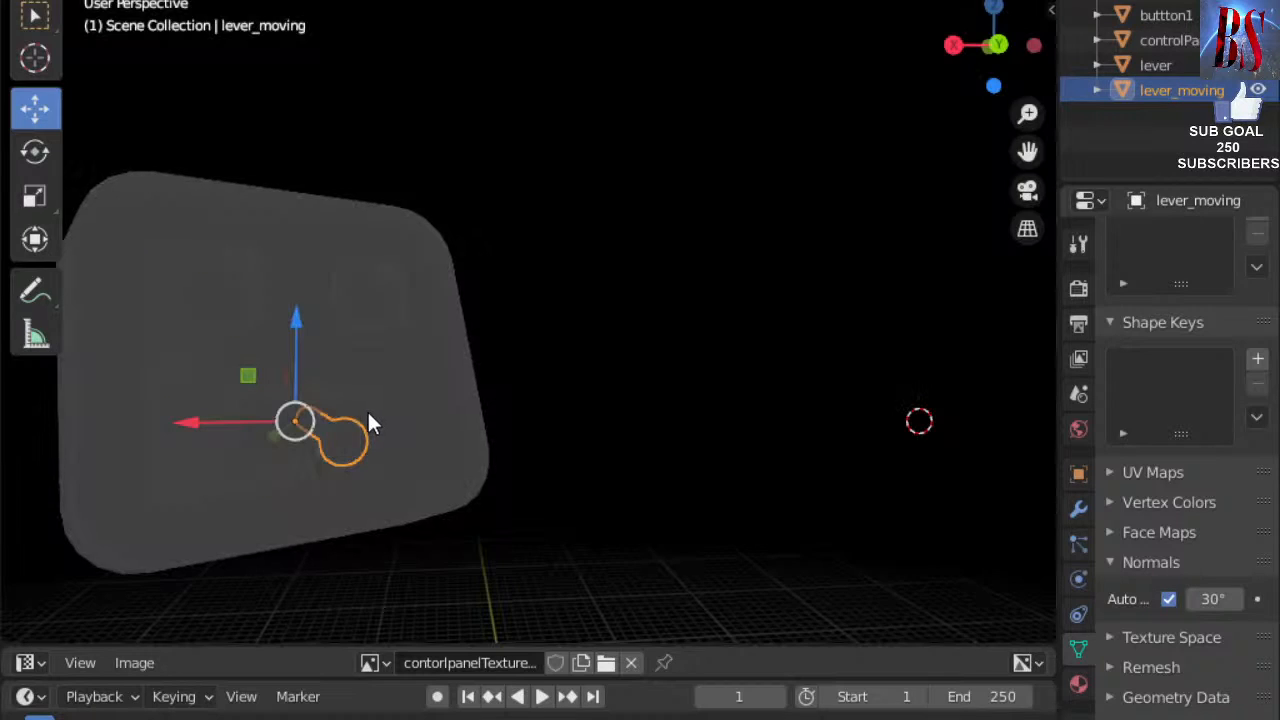
scroll(660, 357, "down", 2)
middle_click_drag(518, 414, 563, 382)
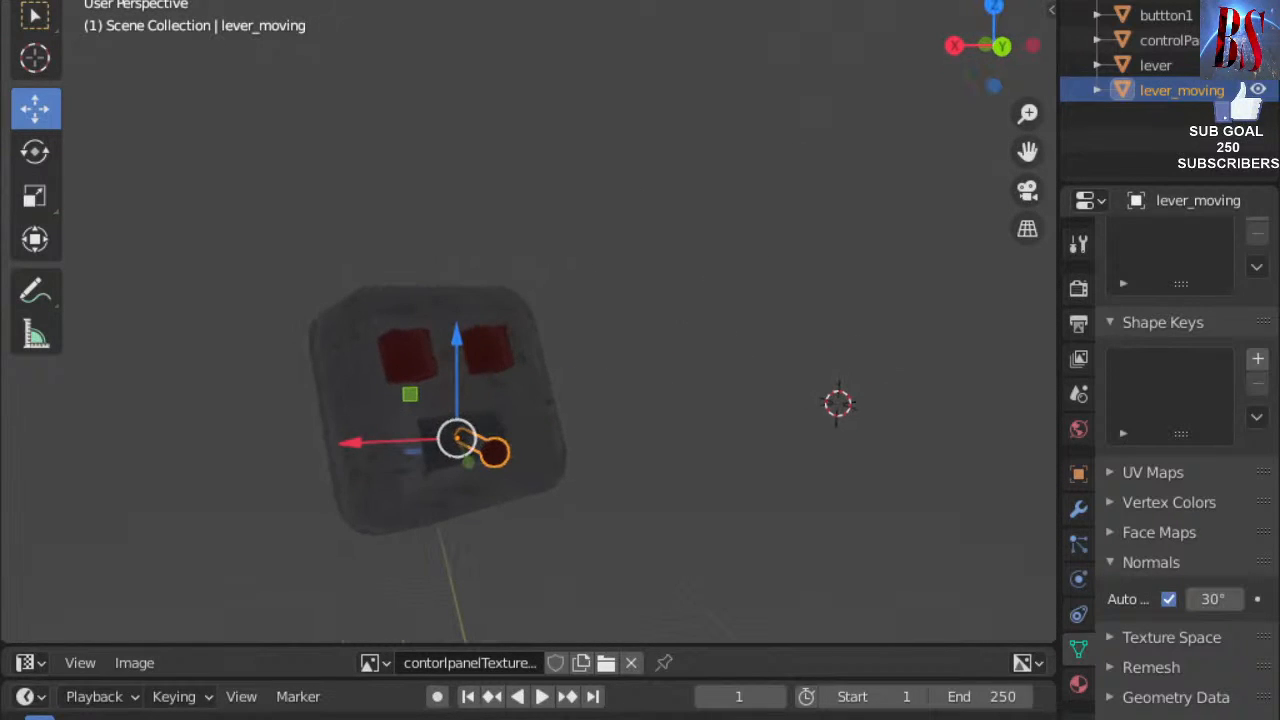
left_click(958, 0)
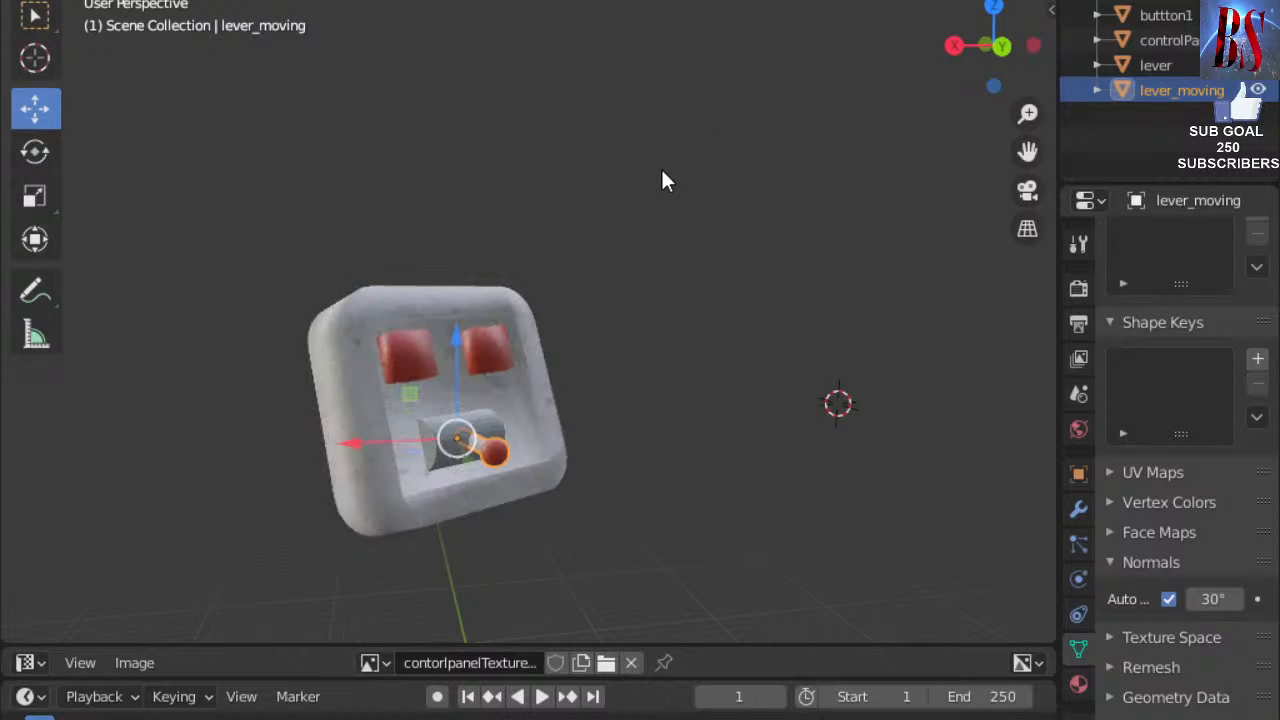
middle_click_drag(659, 186, 646, 184)
scroll(646, 194, "up", 4)
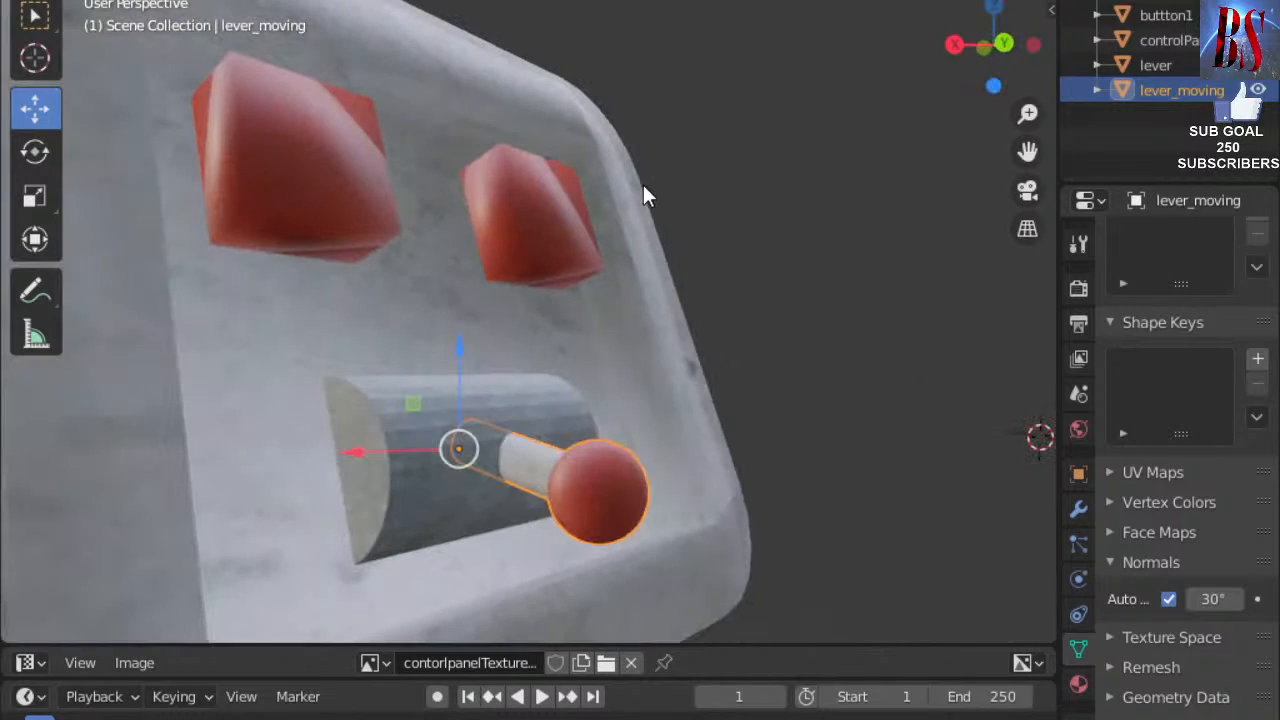
left_click(1010, 0)
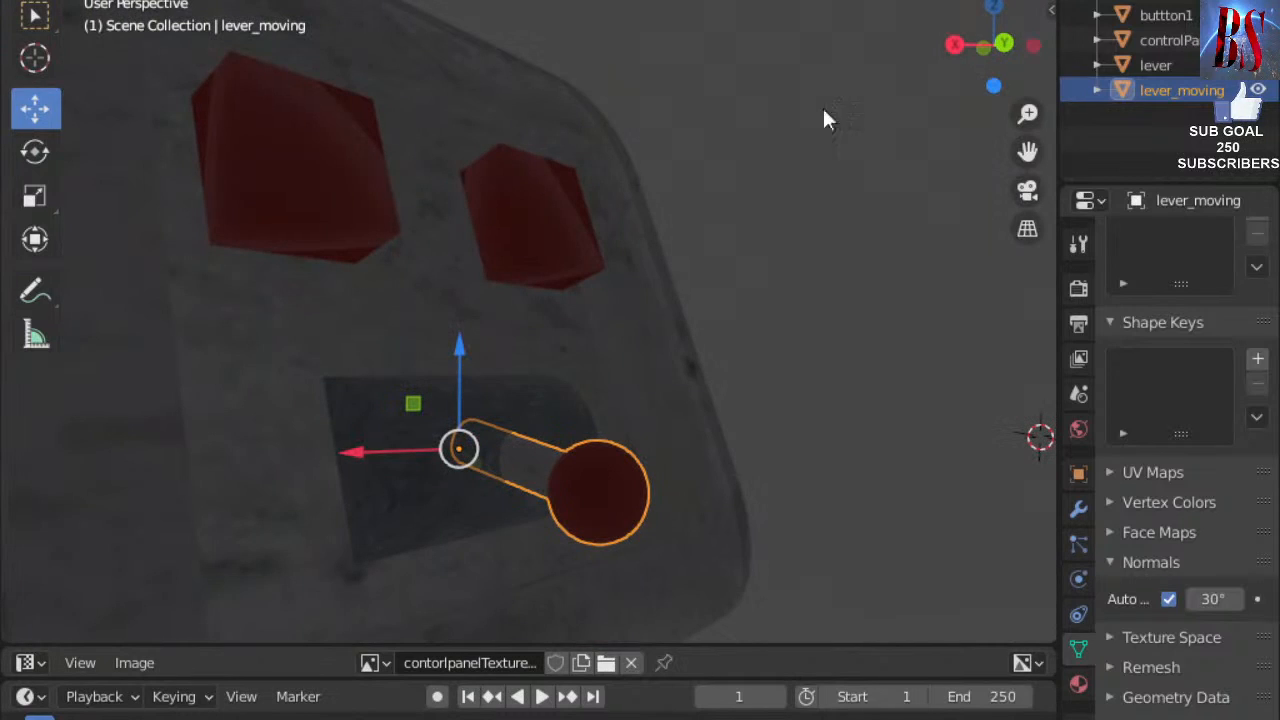
scroll(652, 234, "down", 6)
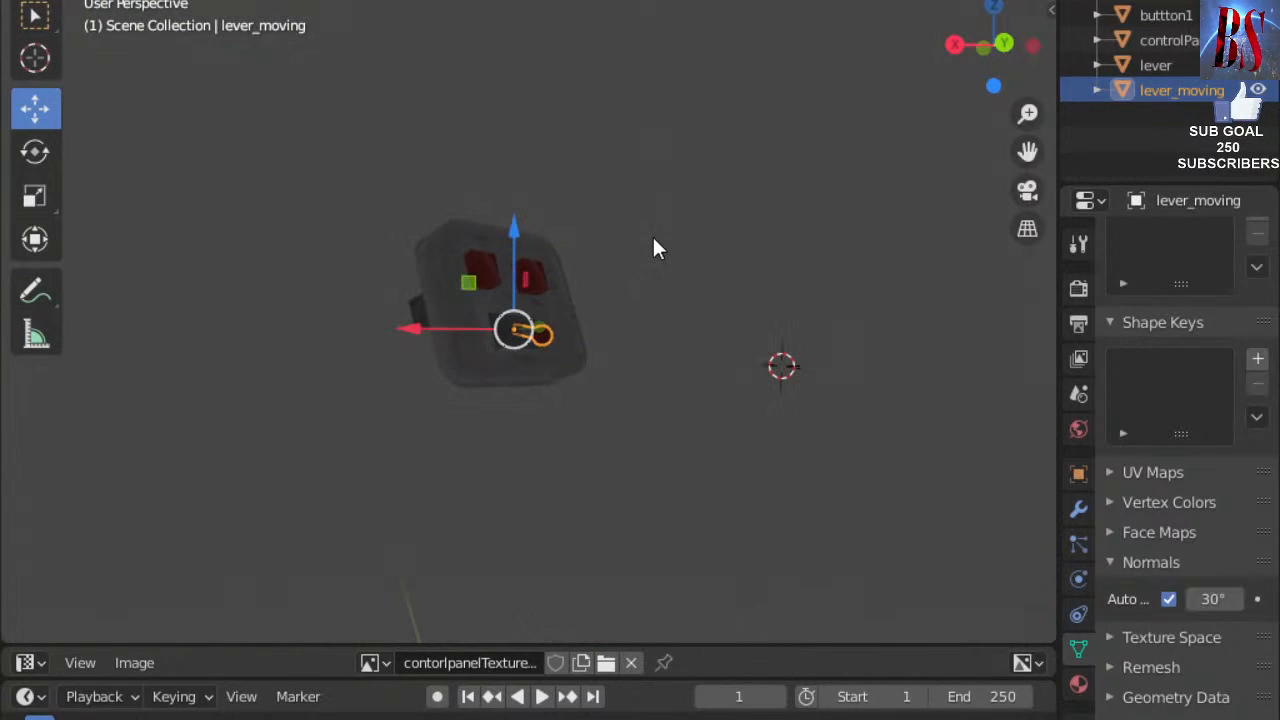
middle_click_drag(652, 234, 711, 232)
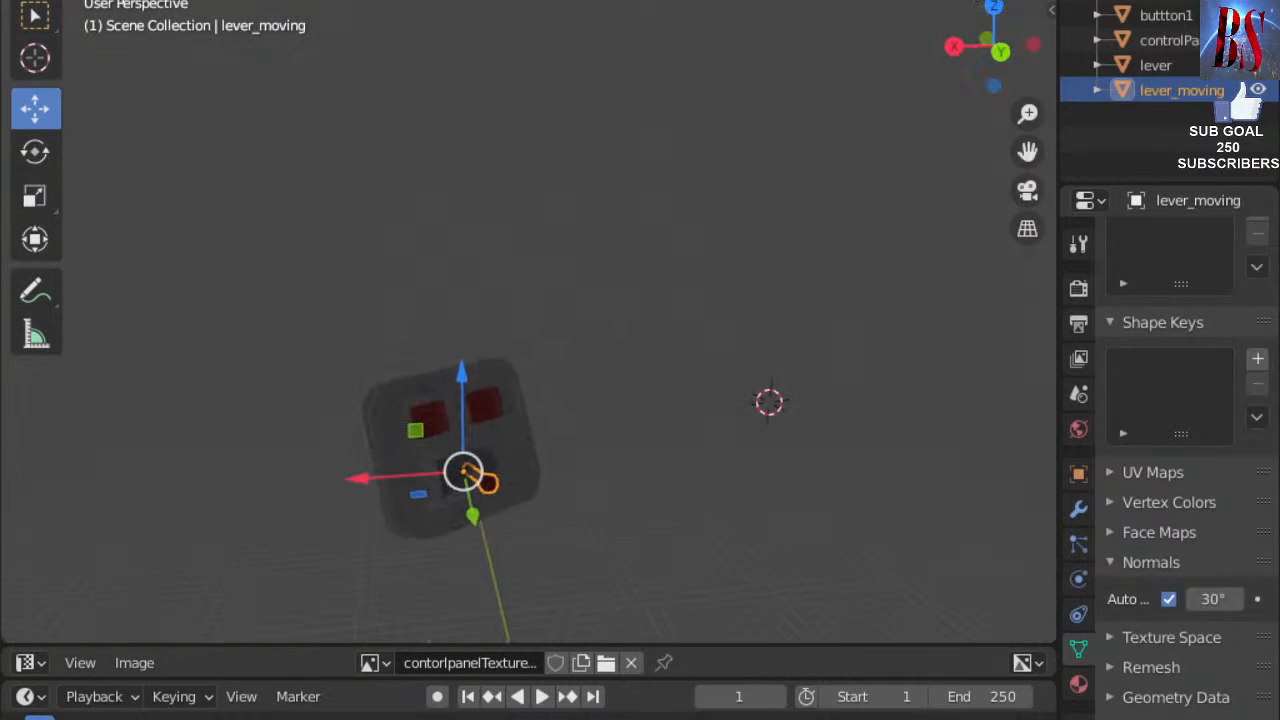
left_click(960, 0)
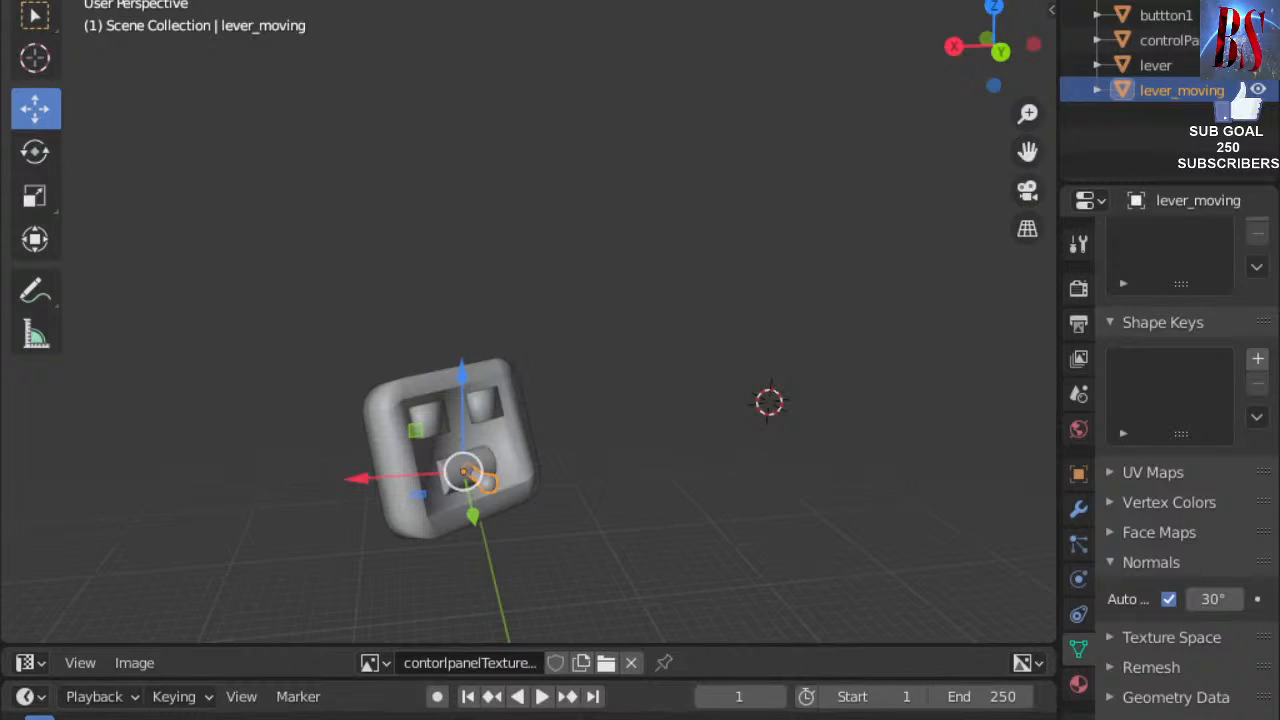
left_click(588, 718)
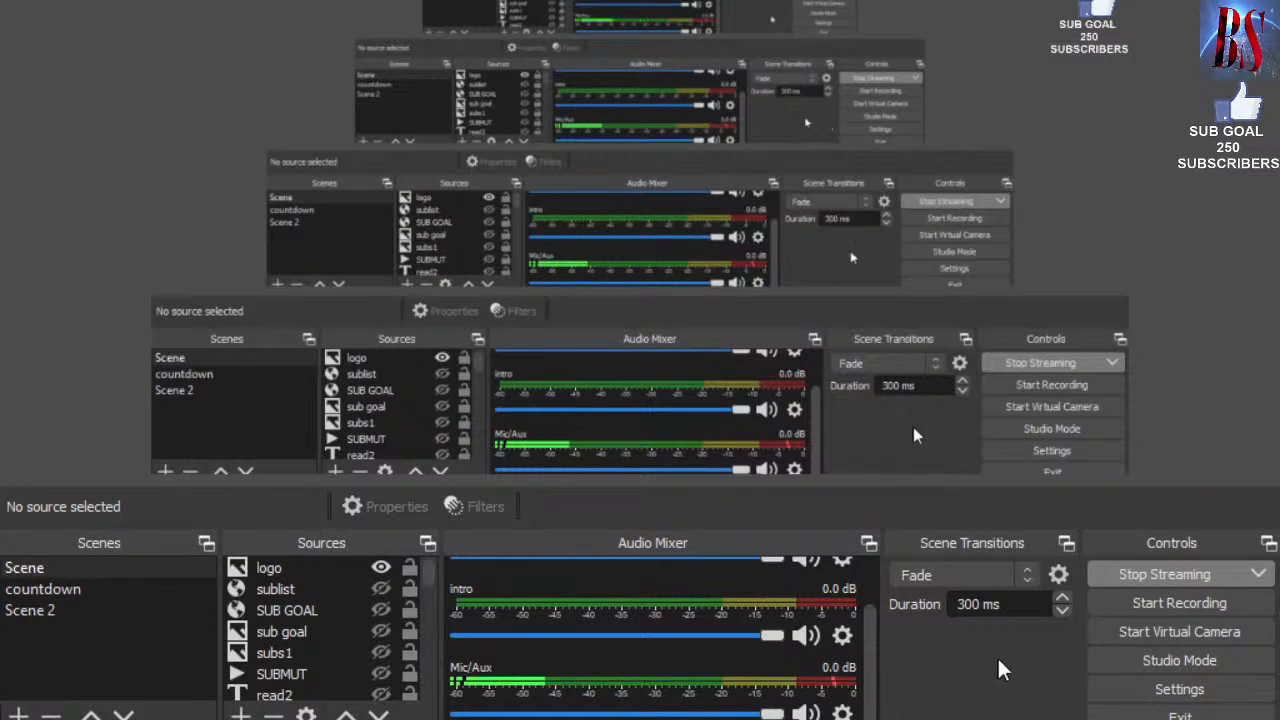
left_click(642, 718)
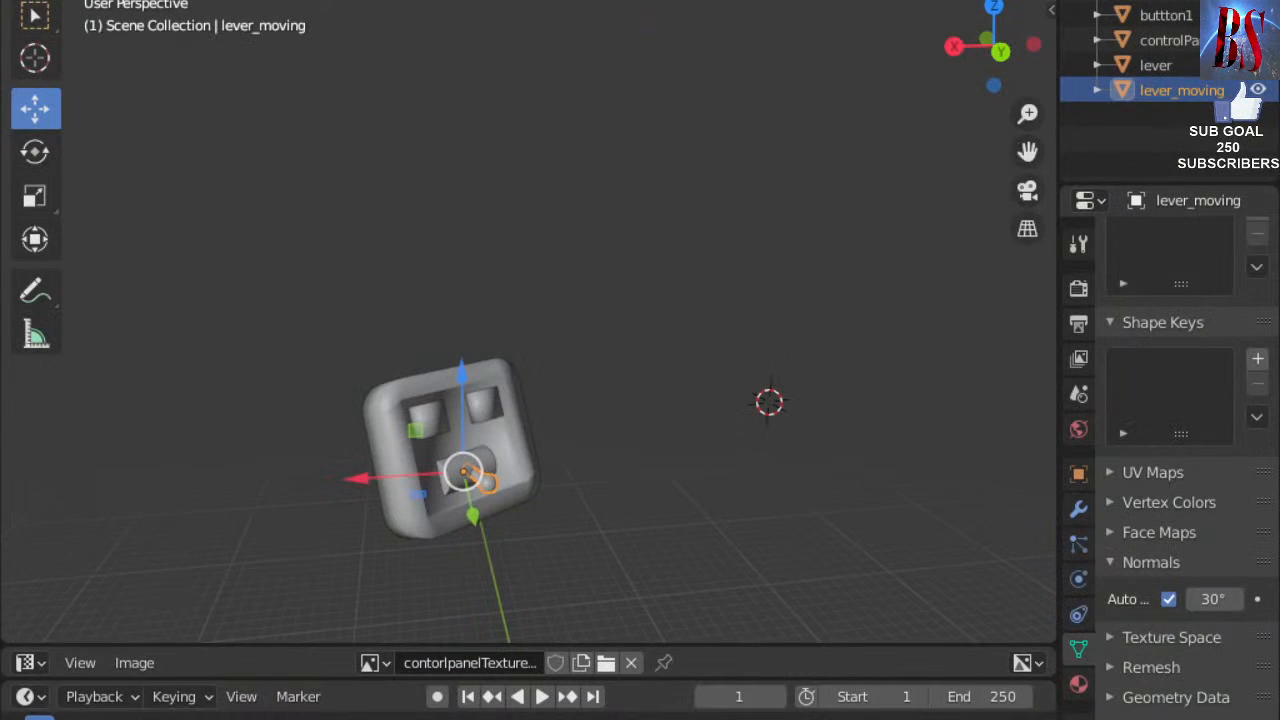